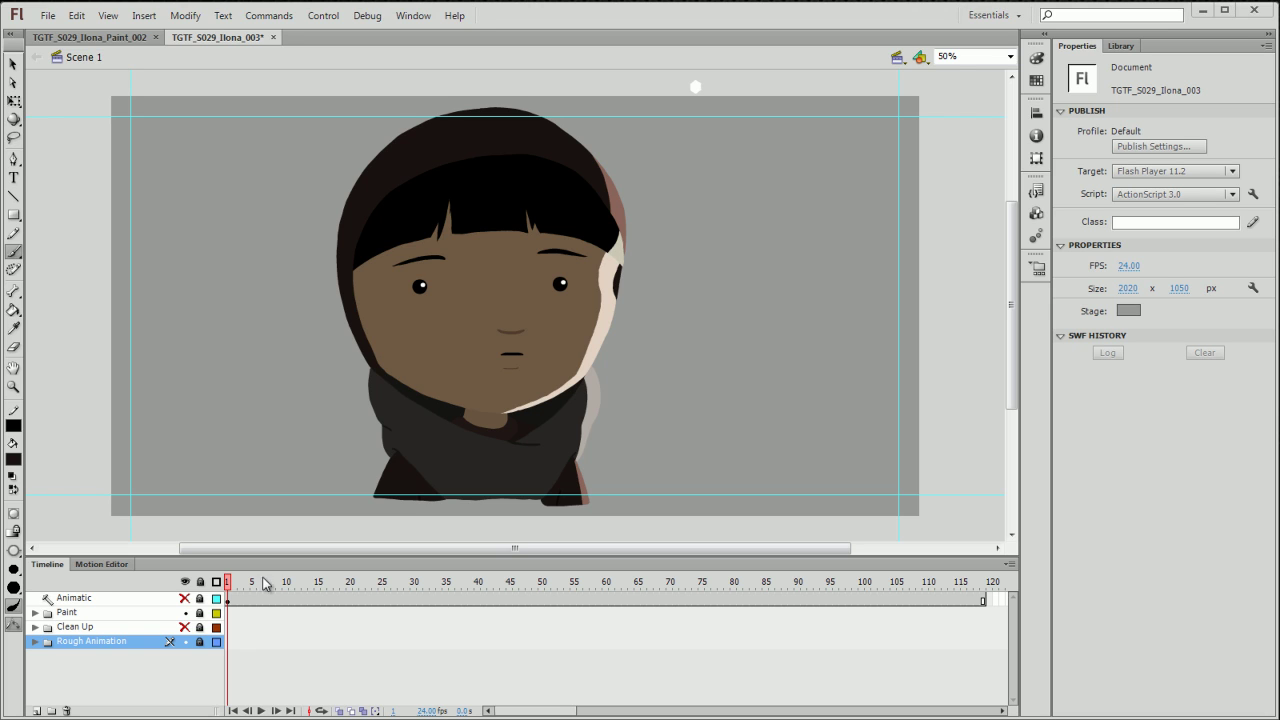
- Scrub through the character animation and examine the Paint folder's Face, Pupils and Paint layers and the Clean Up folder
drag(272, 583, 822, 588)
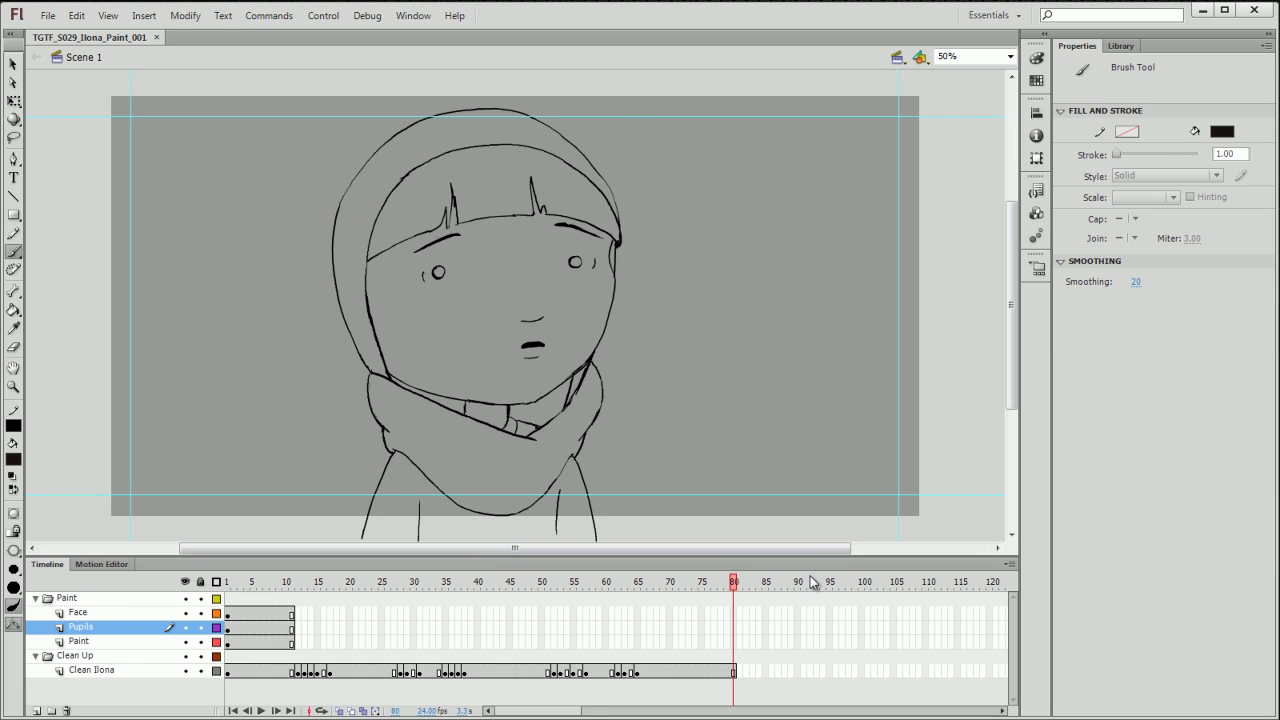
drag(820, 557, 814, 555)
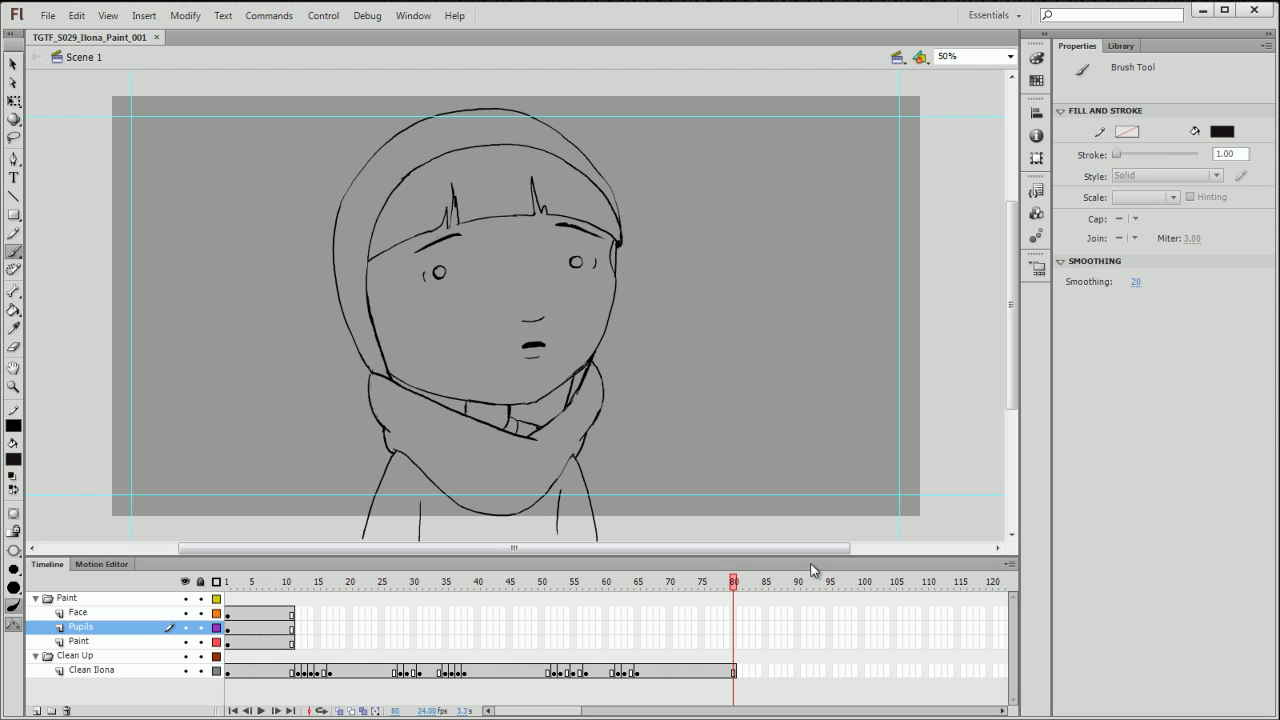
mouse_move(292, 582)
mouse_down()
mouse_move(277, 582)
mouse_move(418, 584)
mouse_up()
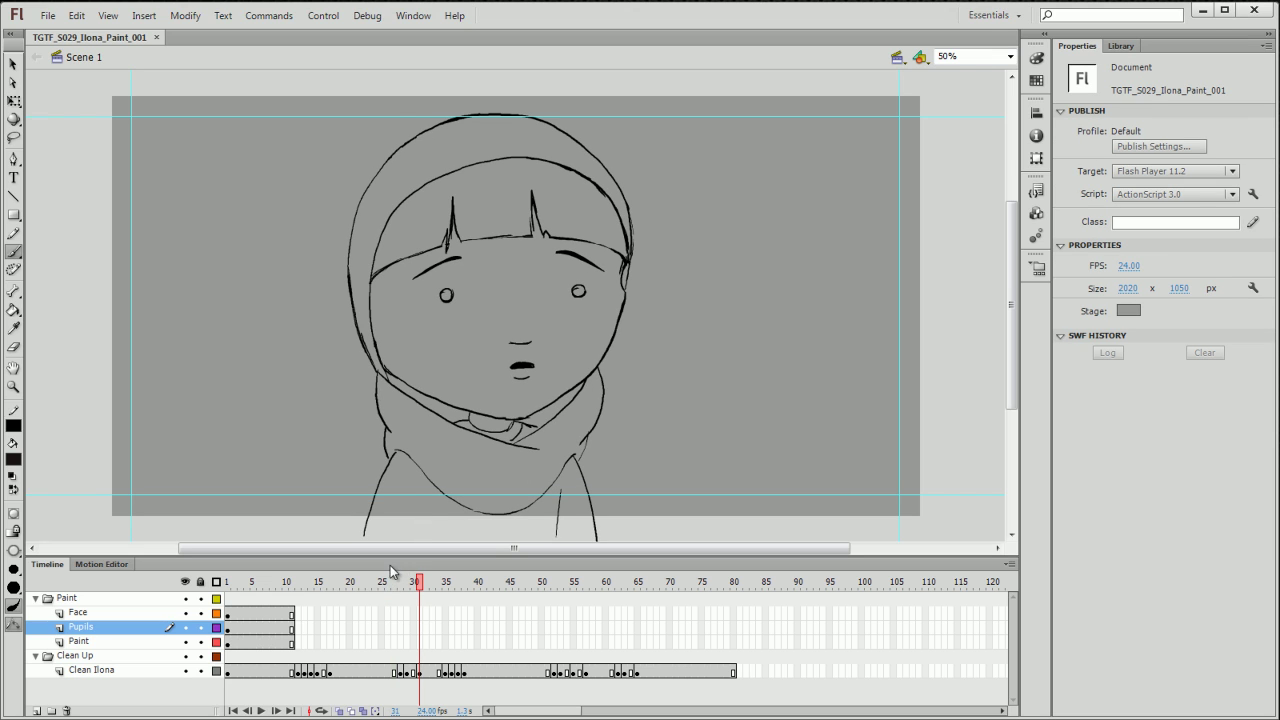
drag(308, 583, 667, 590)
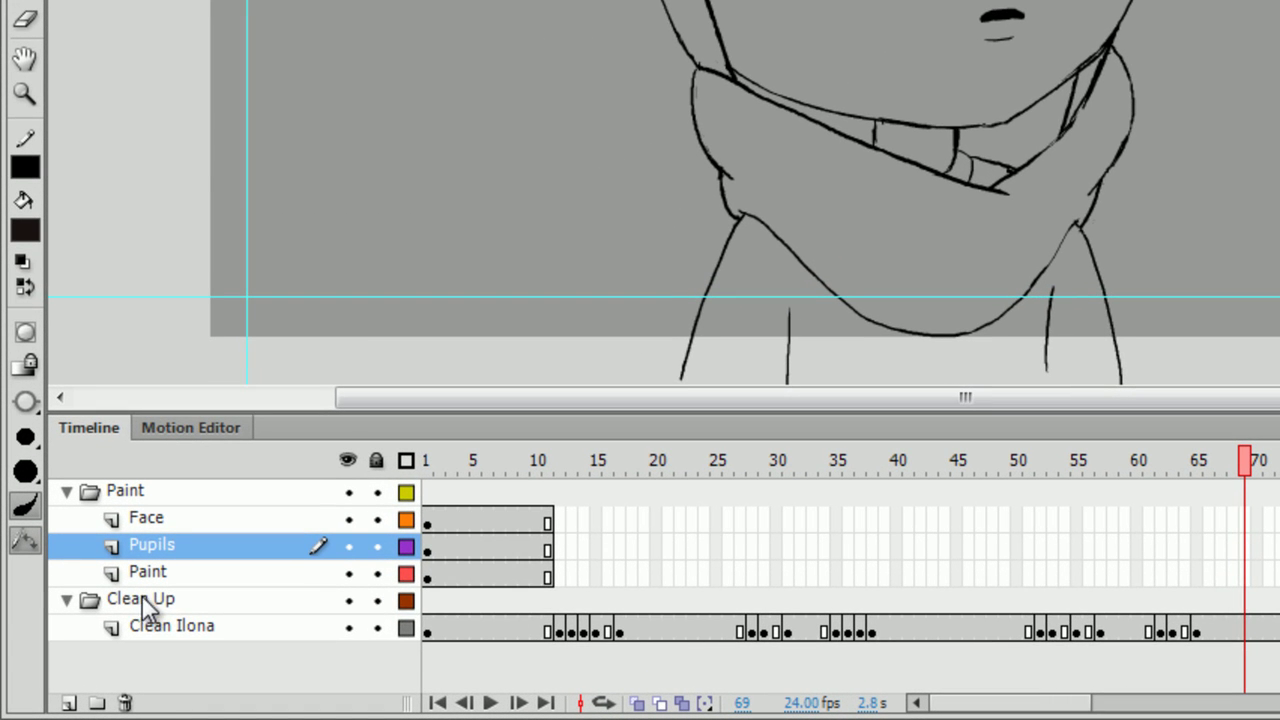
click(136, 607)
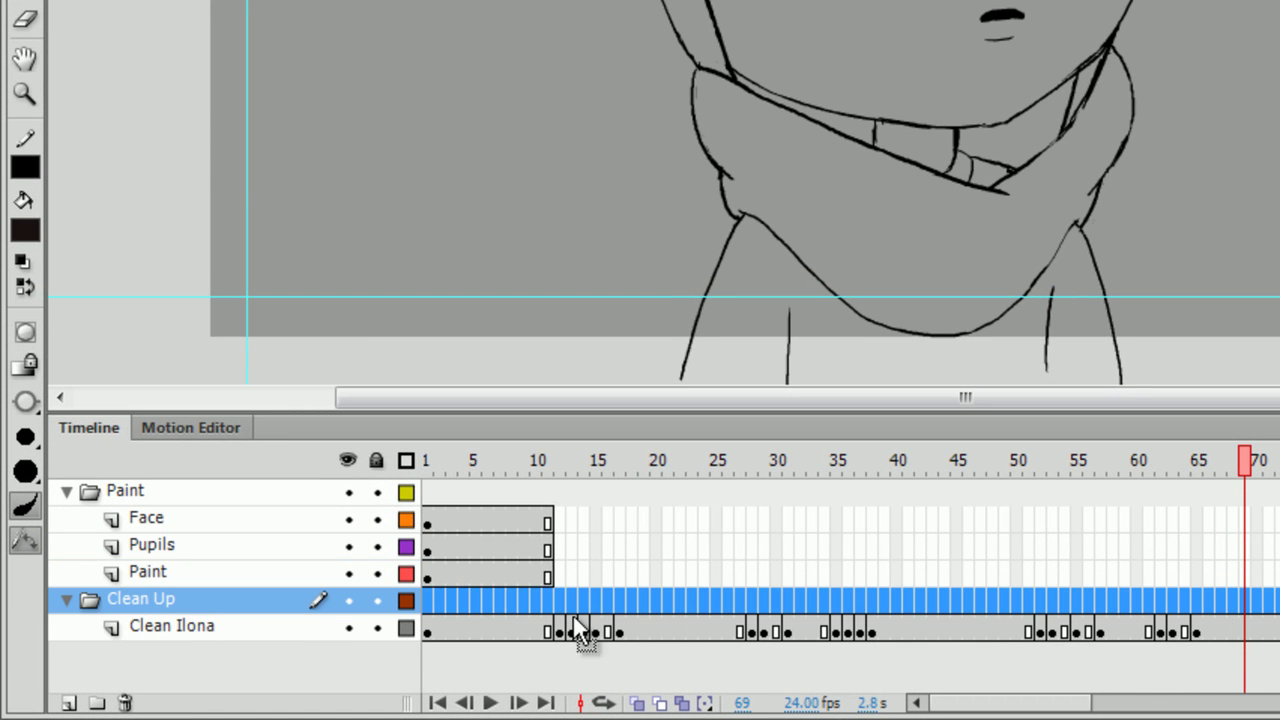
click(145, 493)
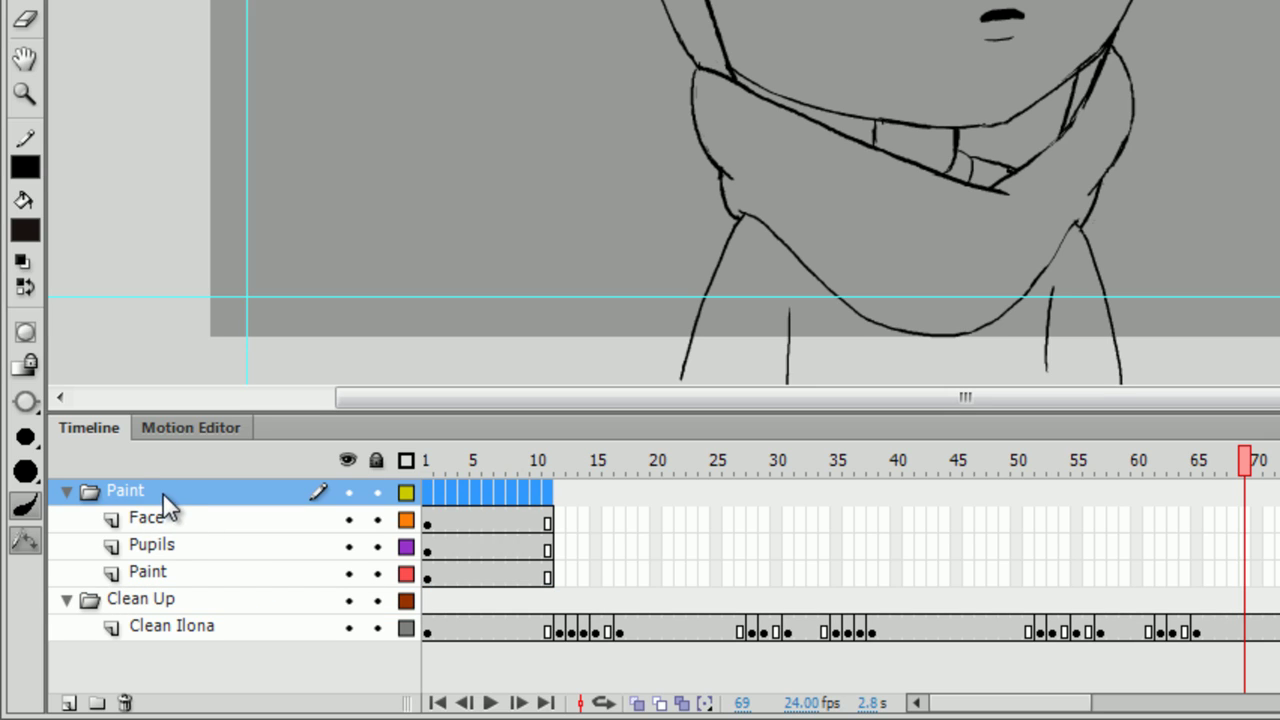
click(150, 572)
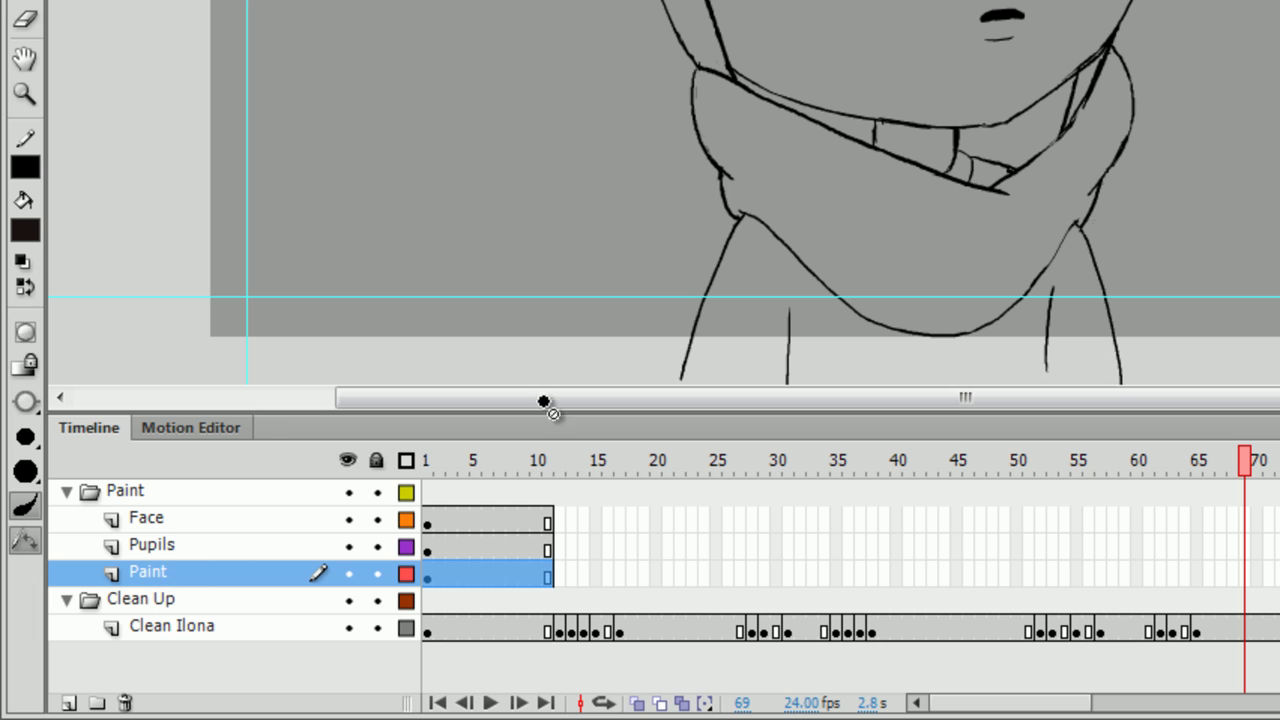
click(152, 544)
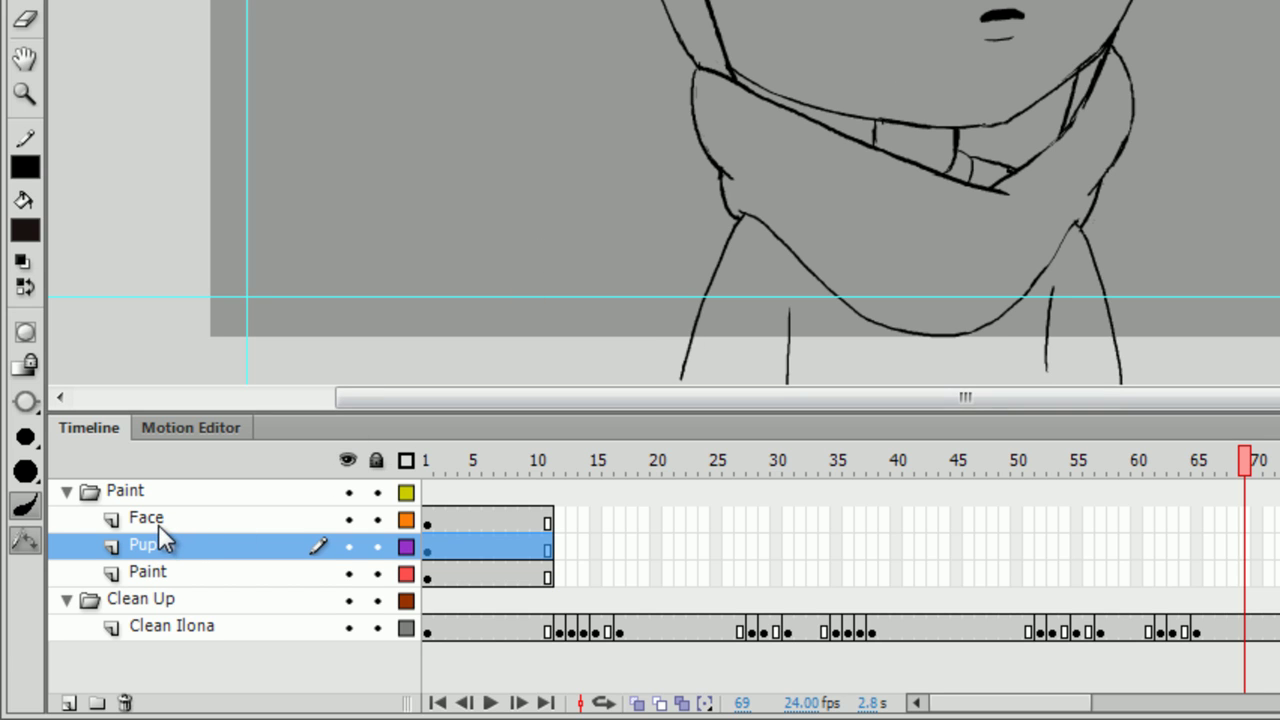
click(158, 524)
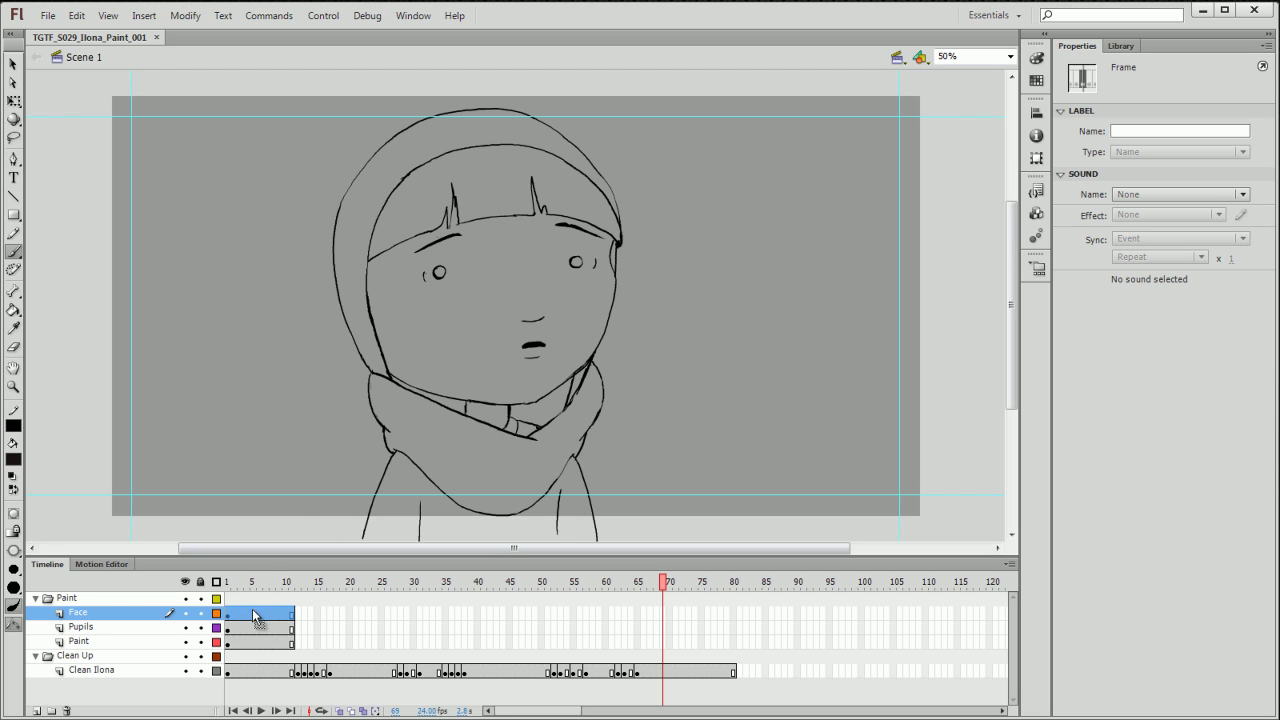
- Insert blank keyframes at frames 12 to 15 and at frame 17 on the Face, Pupils and Paint layers
click(297, 581)
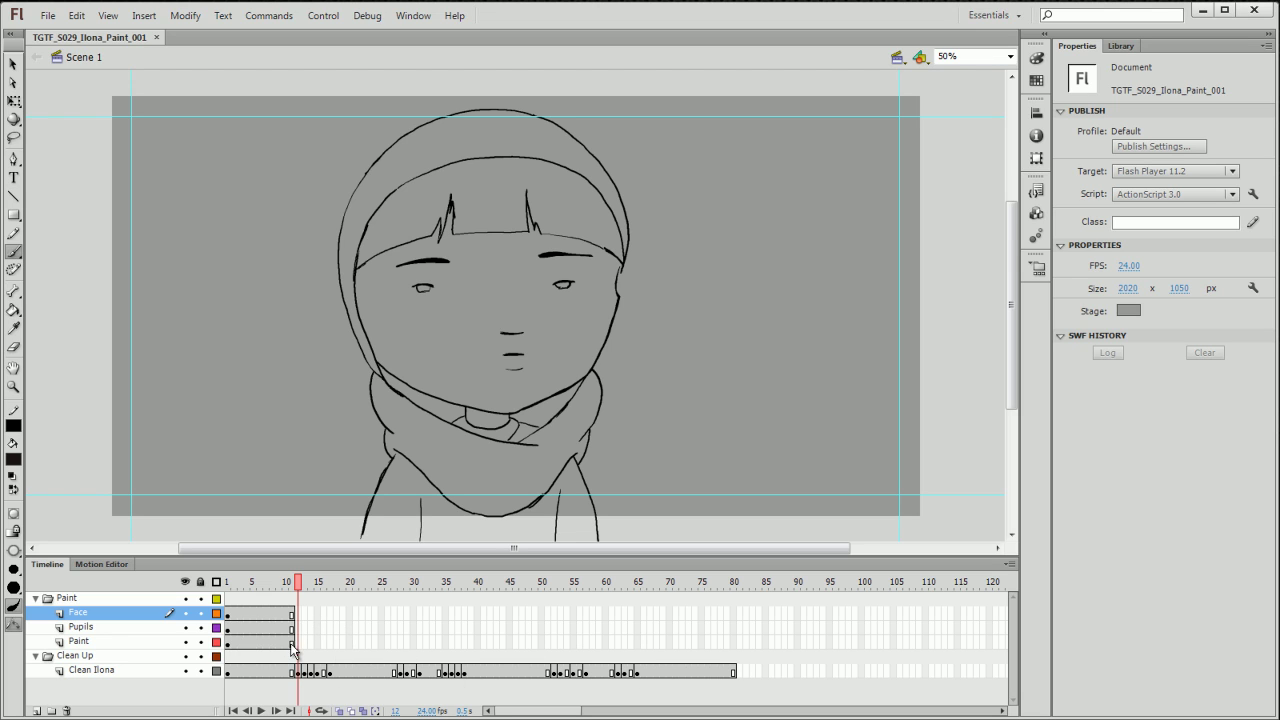
drag(298, 612, 312, 641)
key(F7)
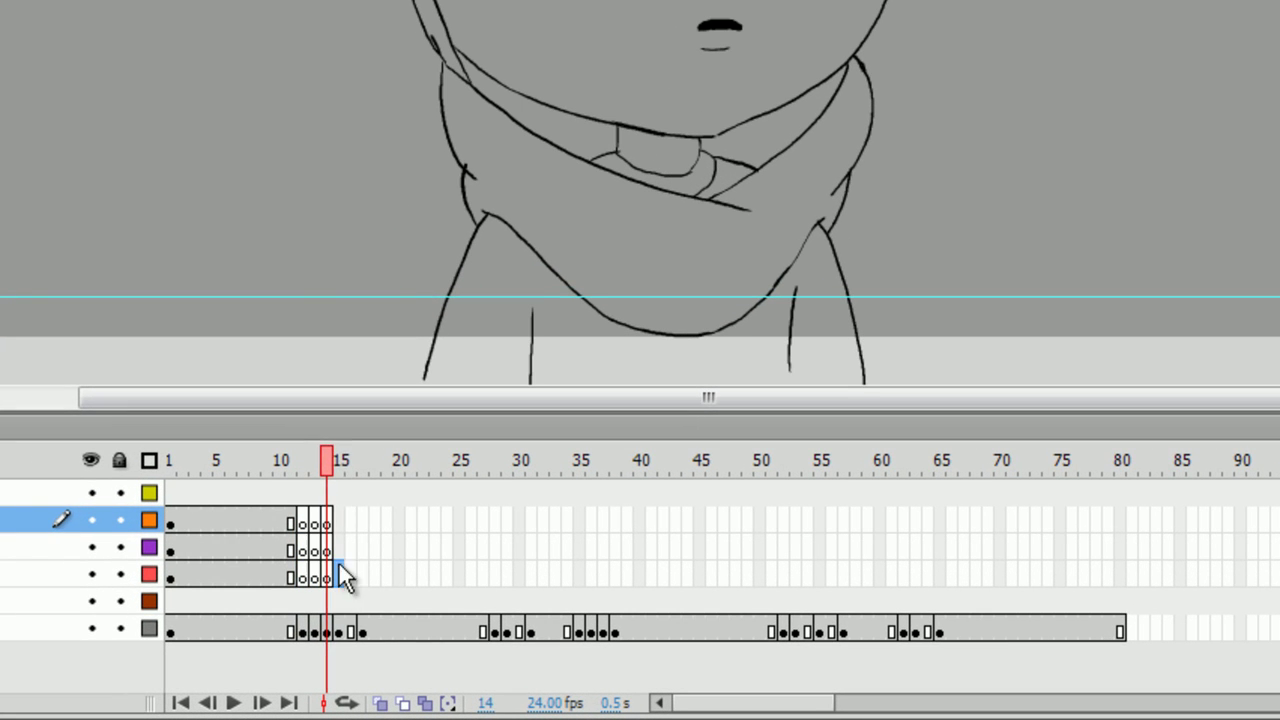
key(period)
drag(364, 578, 362, 517)
key(F7)
- Insert blank keyframes at frames 28, 29, 31 and 34 to 38 on the Face, Pupils and Paint layers
drag(493, 576, 522, 524)
key(F7)
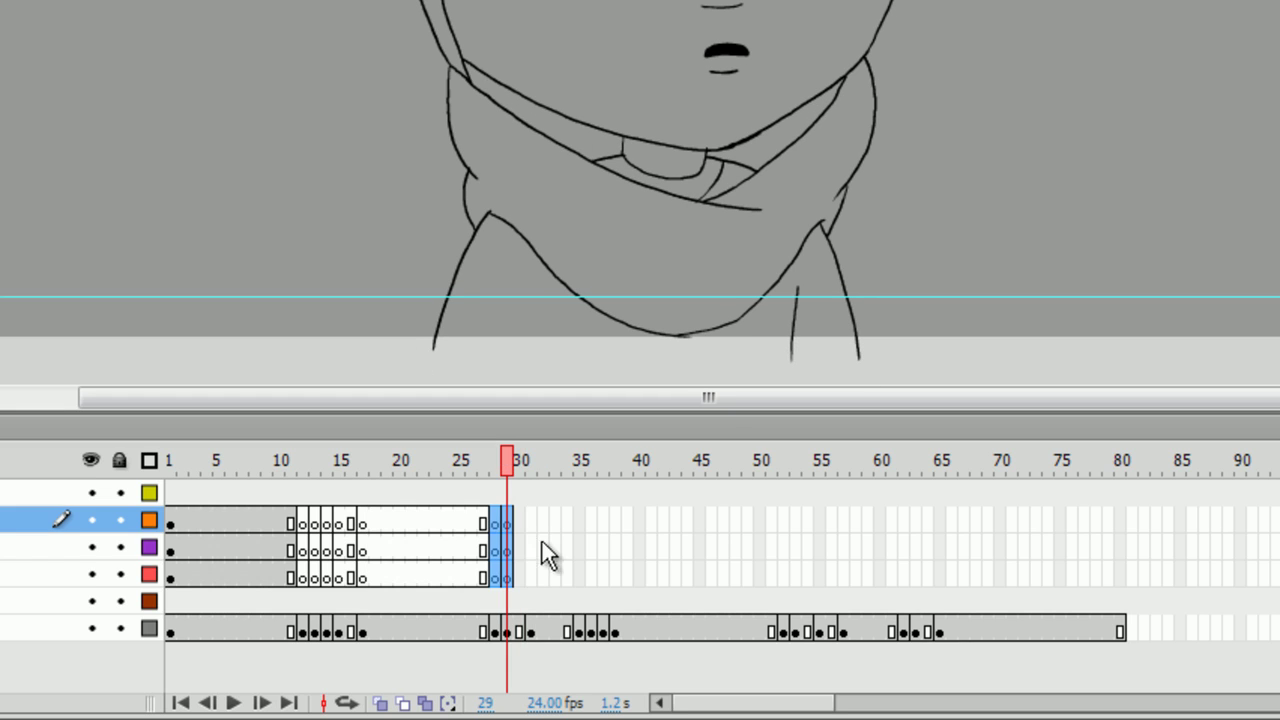
drag(529, 575, 529, 516)
key(F7)
drag(573, 578, 603, 518)
key(F7)
drag(612, 578, 612, 520)
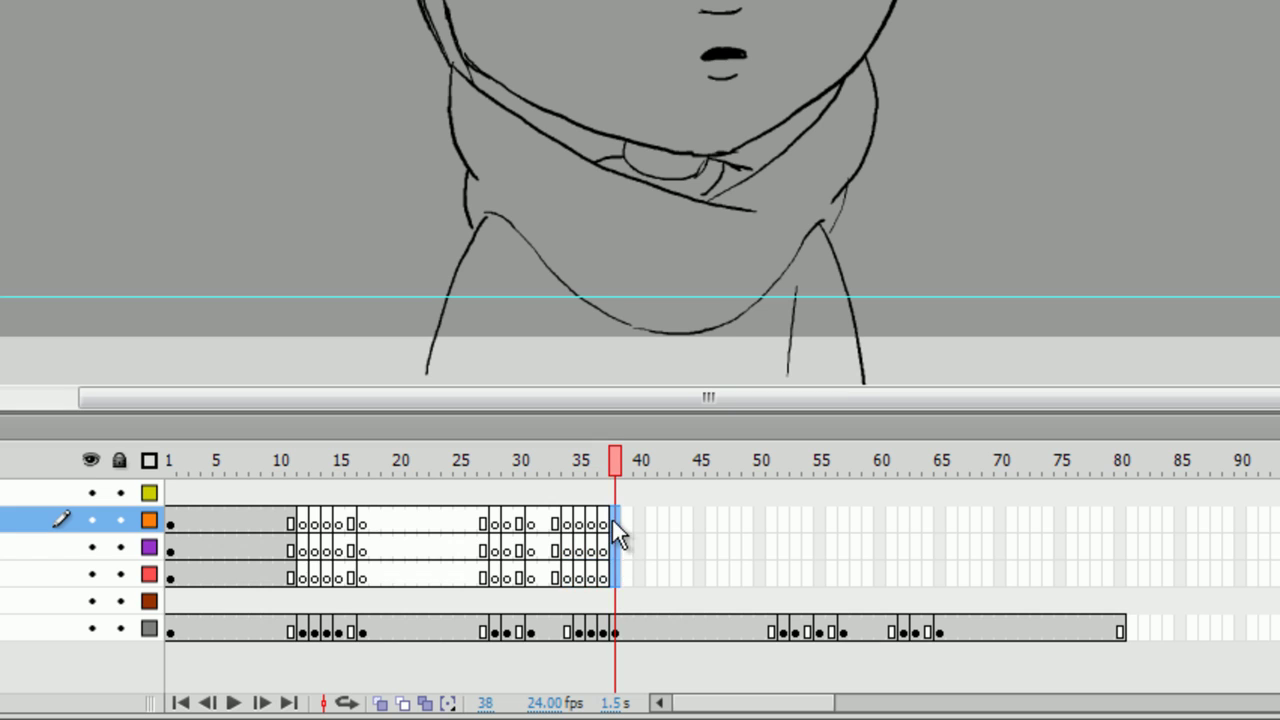
- Insert blank keyframes at frames 52, 53, 55 and 57 on the Face, Pupils and Paint layers
drag(782, 585, 800, 543)
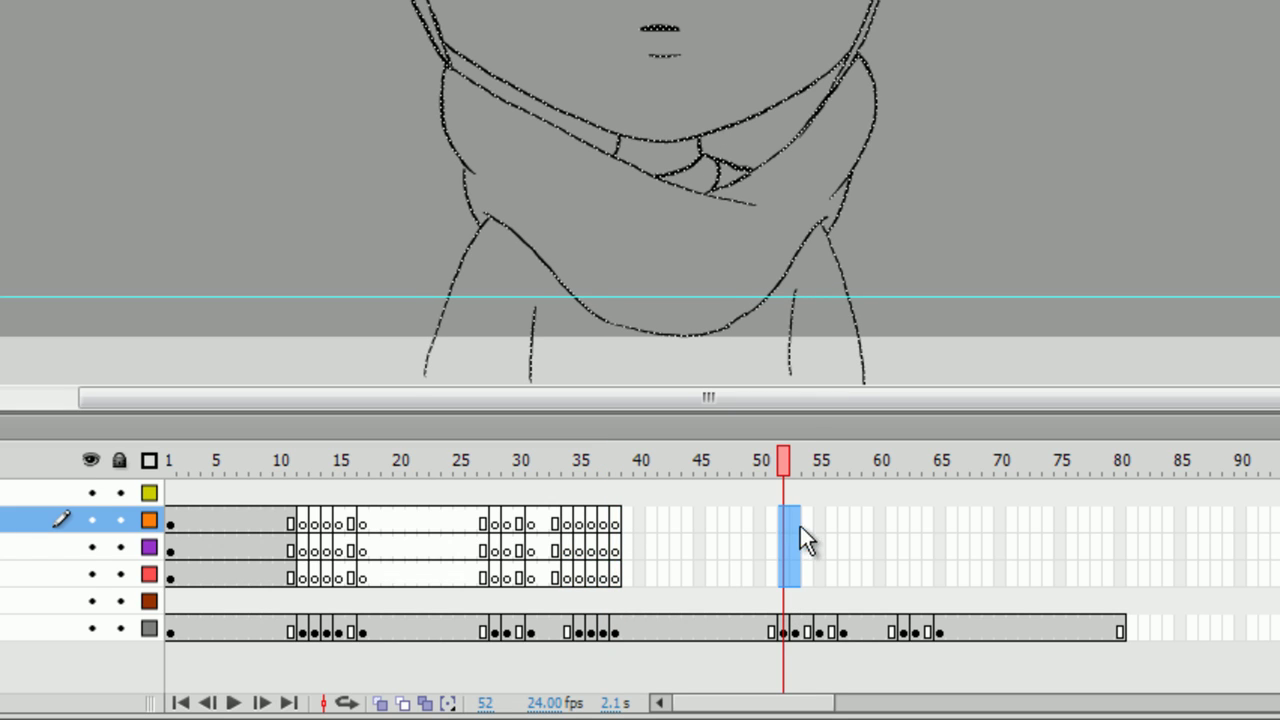
key(F7)
drag(827, 585, 818, 520)
key(F7)
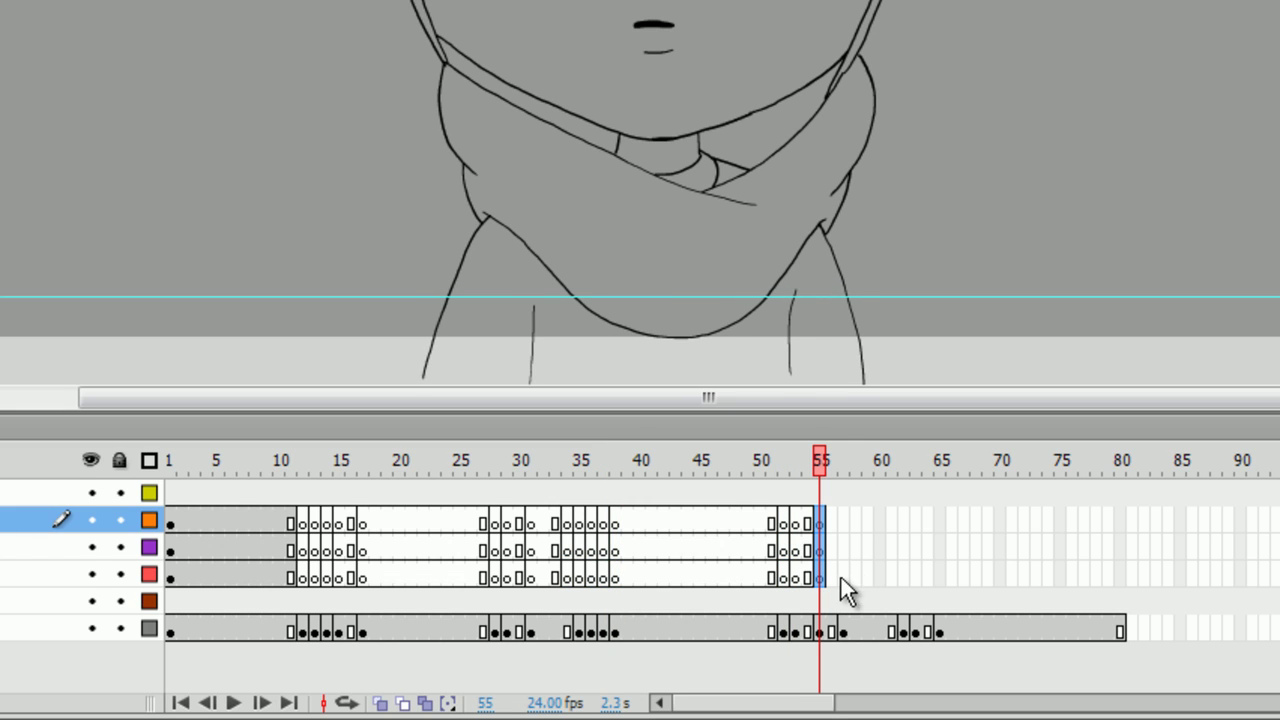
drag(841, 577, 840, 513)
key(F7)
- Insert blank keyframes at frames 62, 63 and 65 on the Face, Pupils and Paint layers and extend all three to frame 80
mouse_move(893, 578)
mouse_down()
mouse_move(906, 553)
mouse_move(920, 572)
mouse_move(940, 517)
mouse_up()
click(924, 553)
key(F7)
click(938, 578)
key(F7)
drag(1120, 577, 1123, 523)
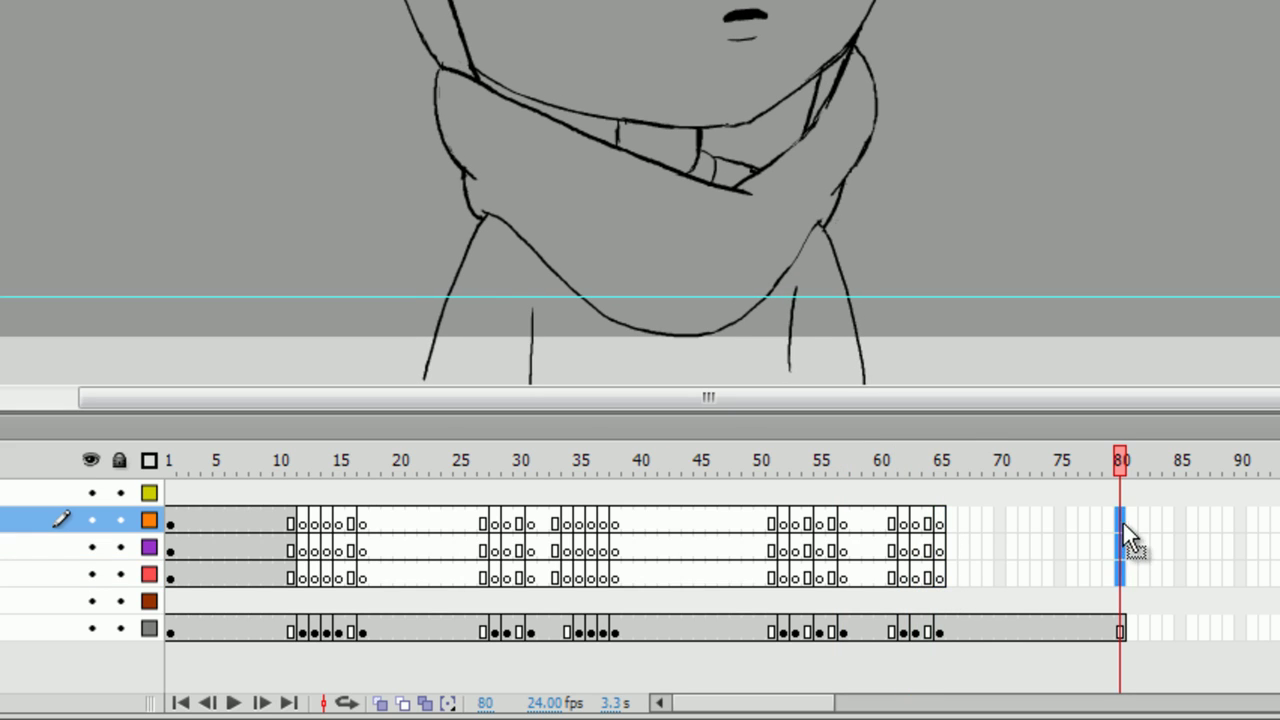
key(F7)
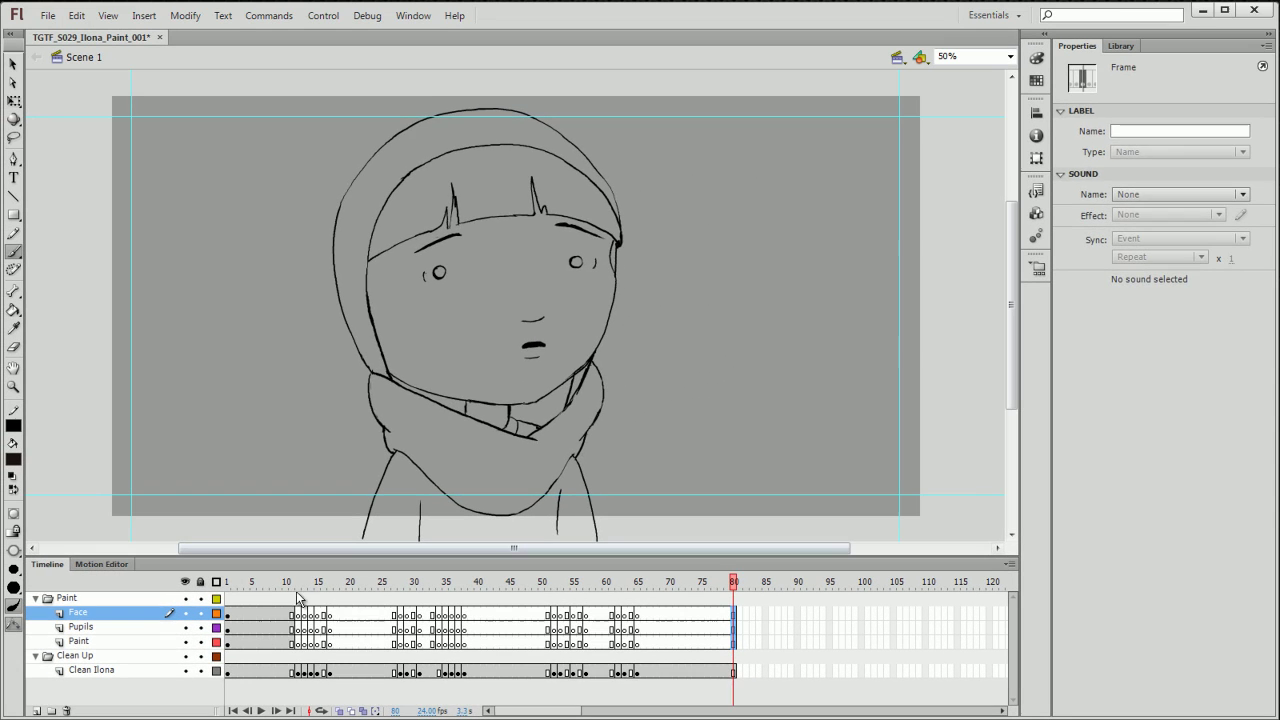
- Copy the pupils from frame 11 of the Pupils layer into its blank keyframes at frames 12 to 15
click(299, 473)
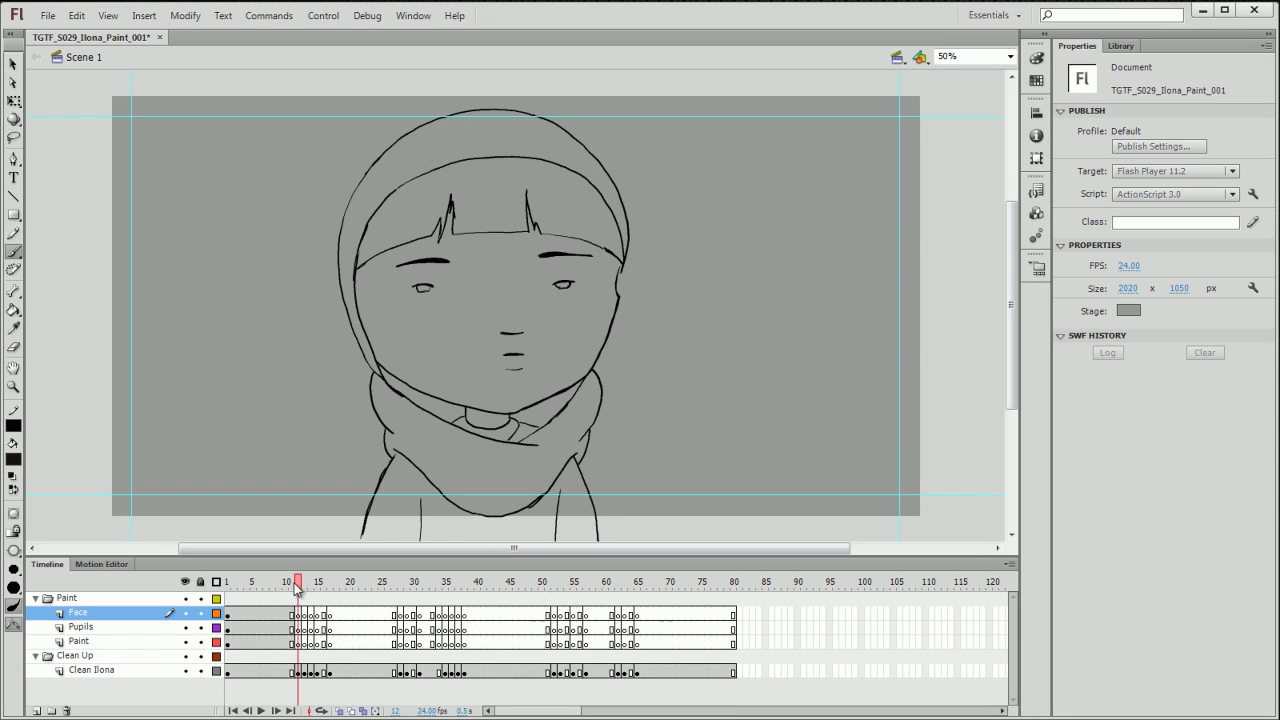
click(291, 584)
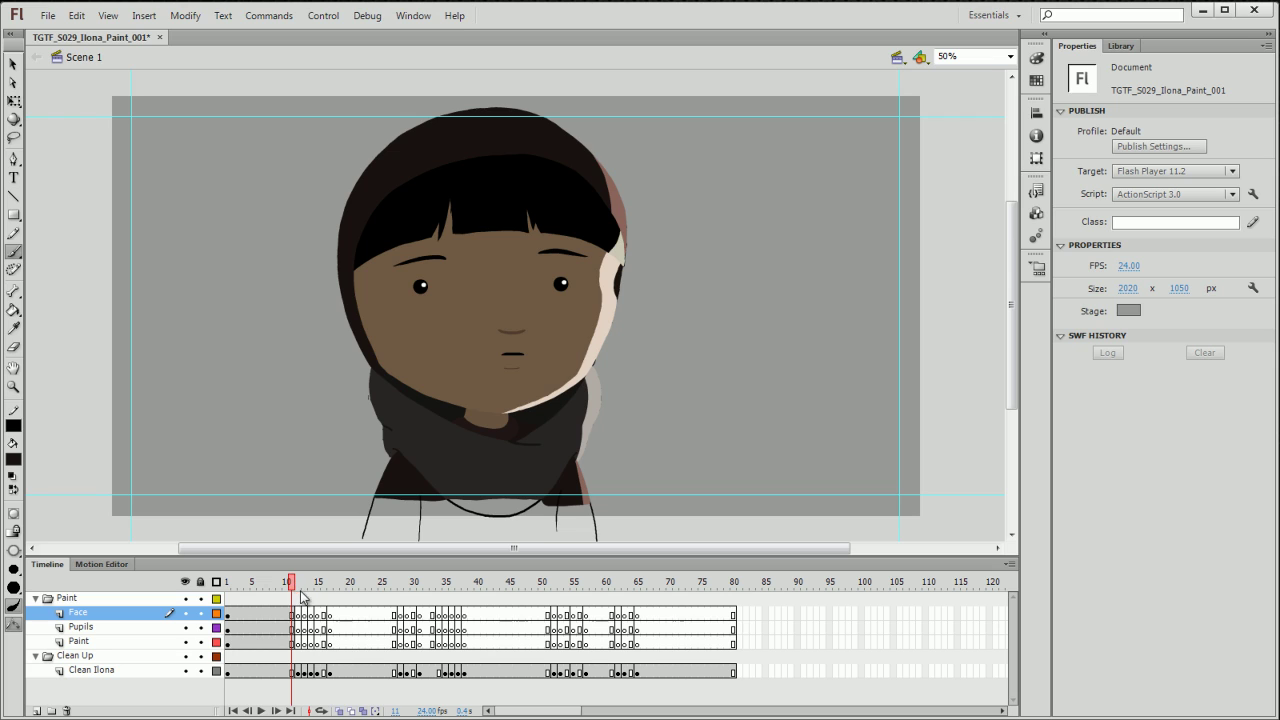
key(ctrl+1)
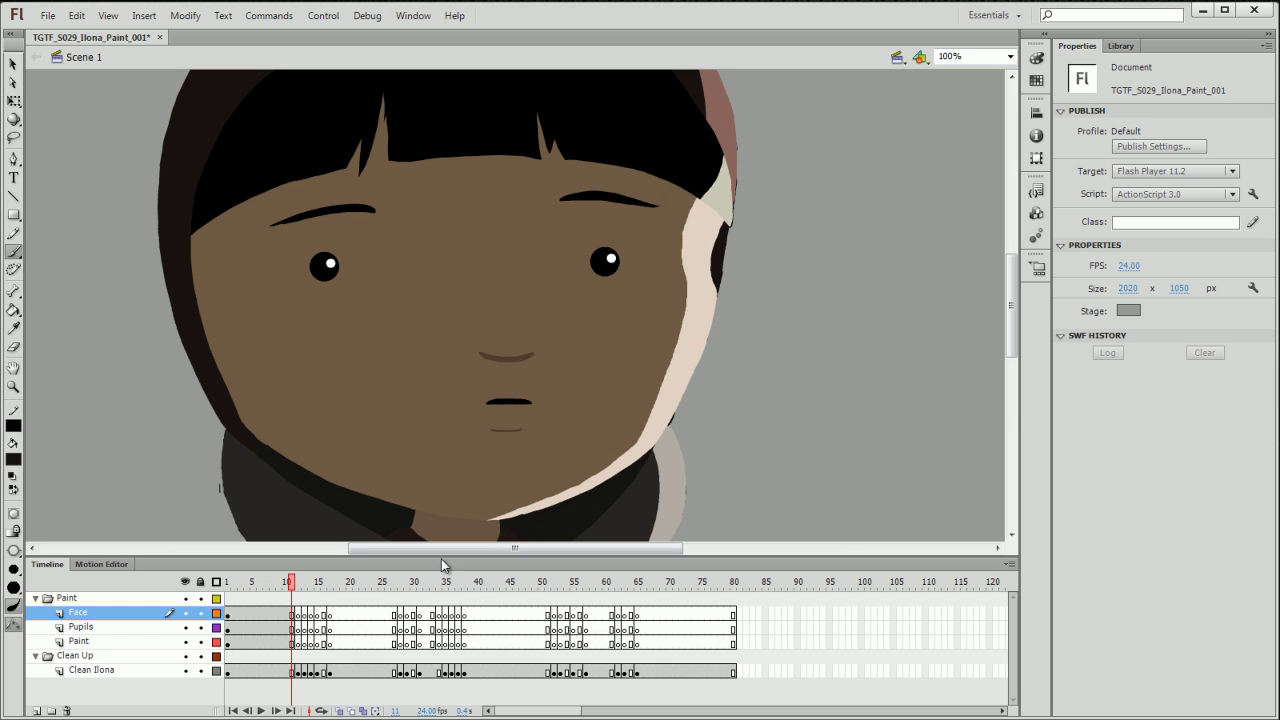
key(v)
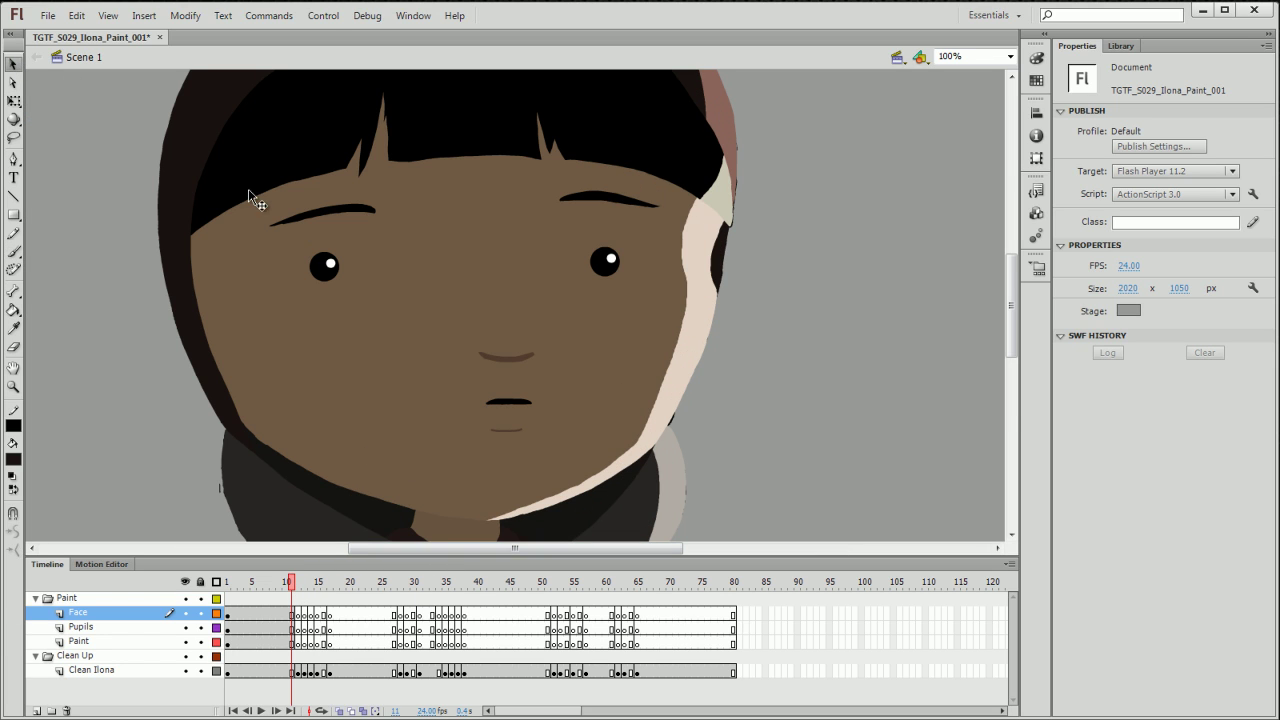
click(330, 272)
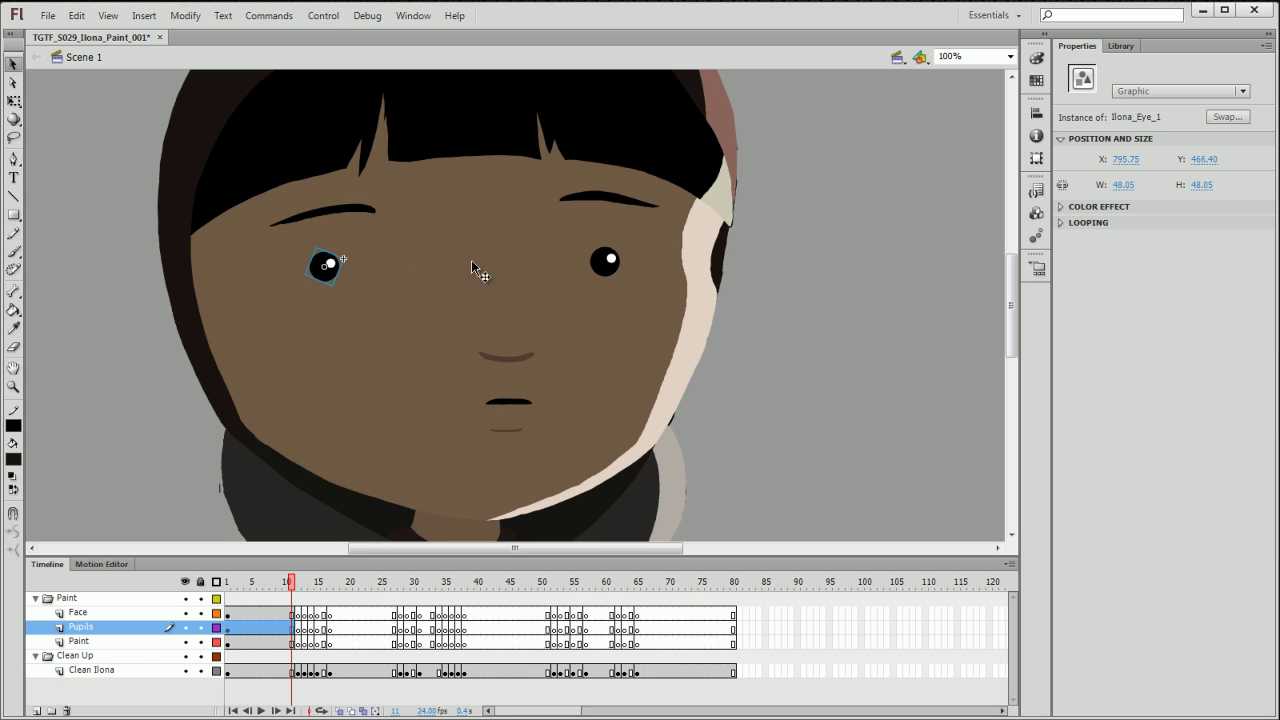
click(291, 628)
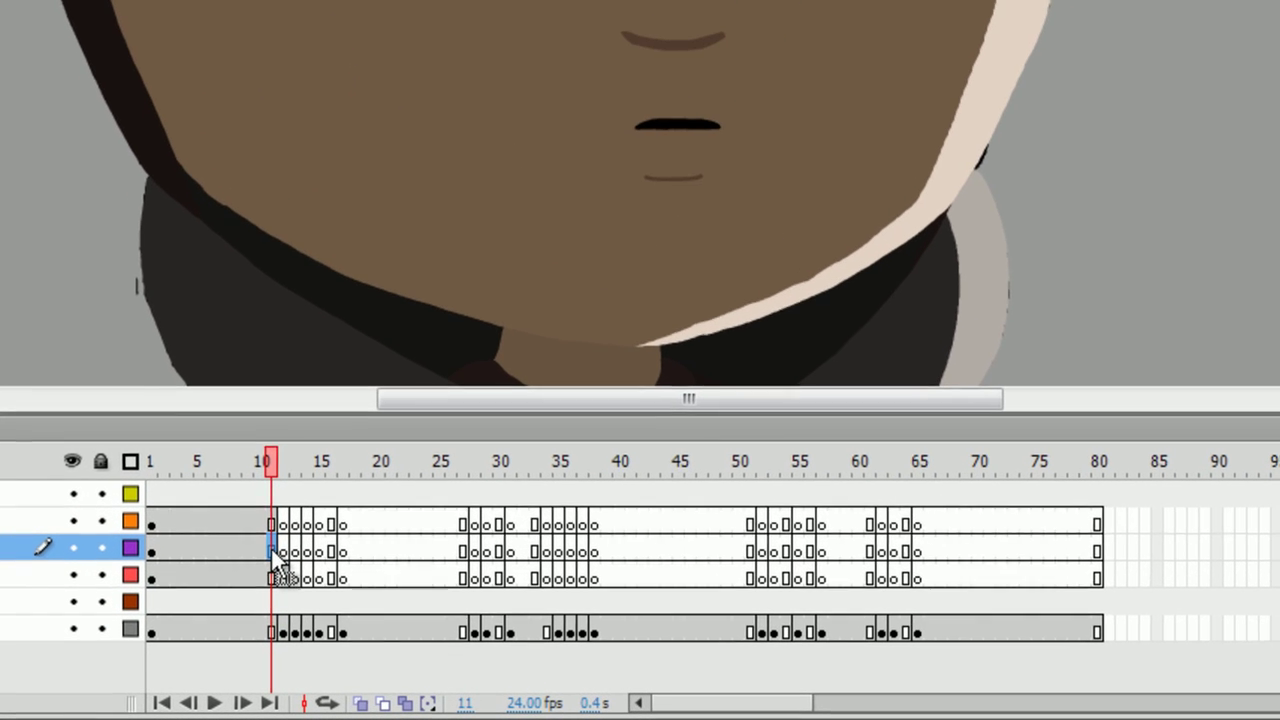
click(286, 551)
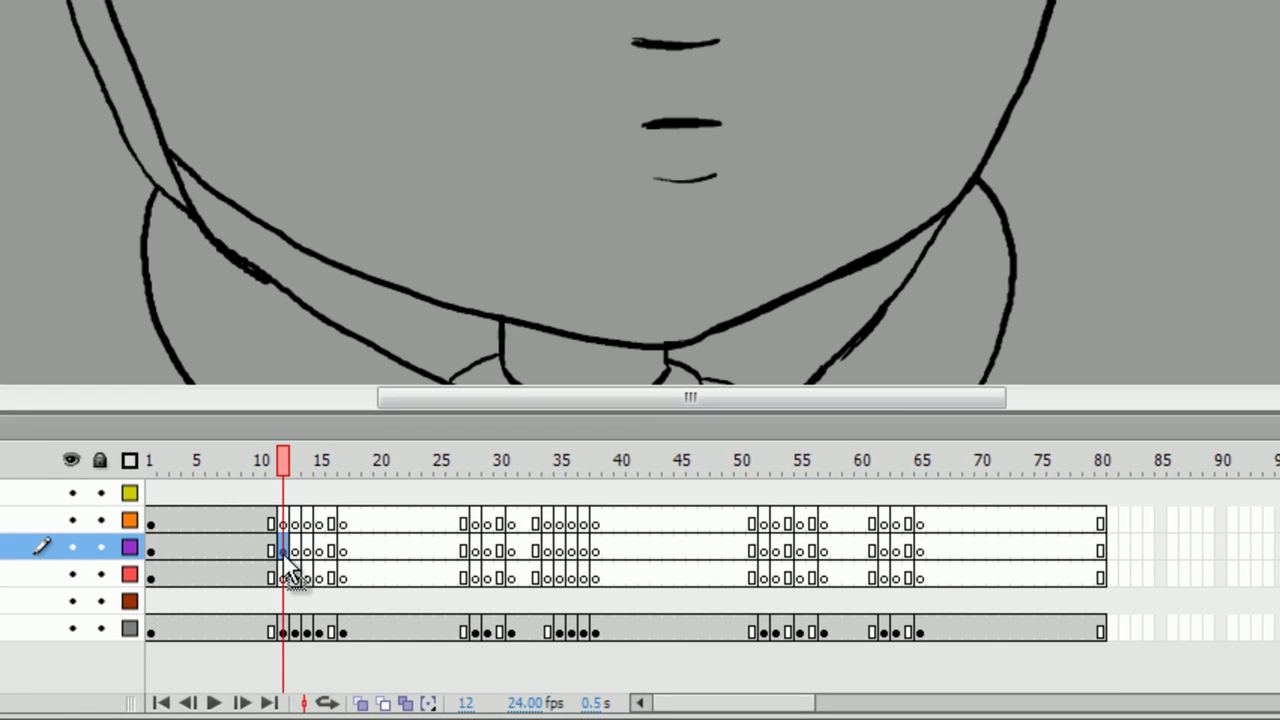
click(298, 552)
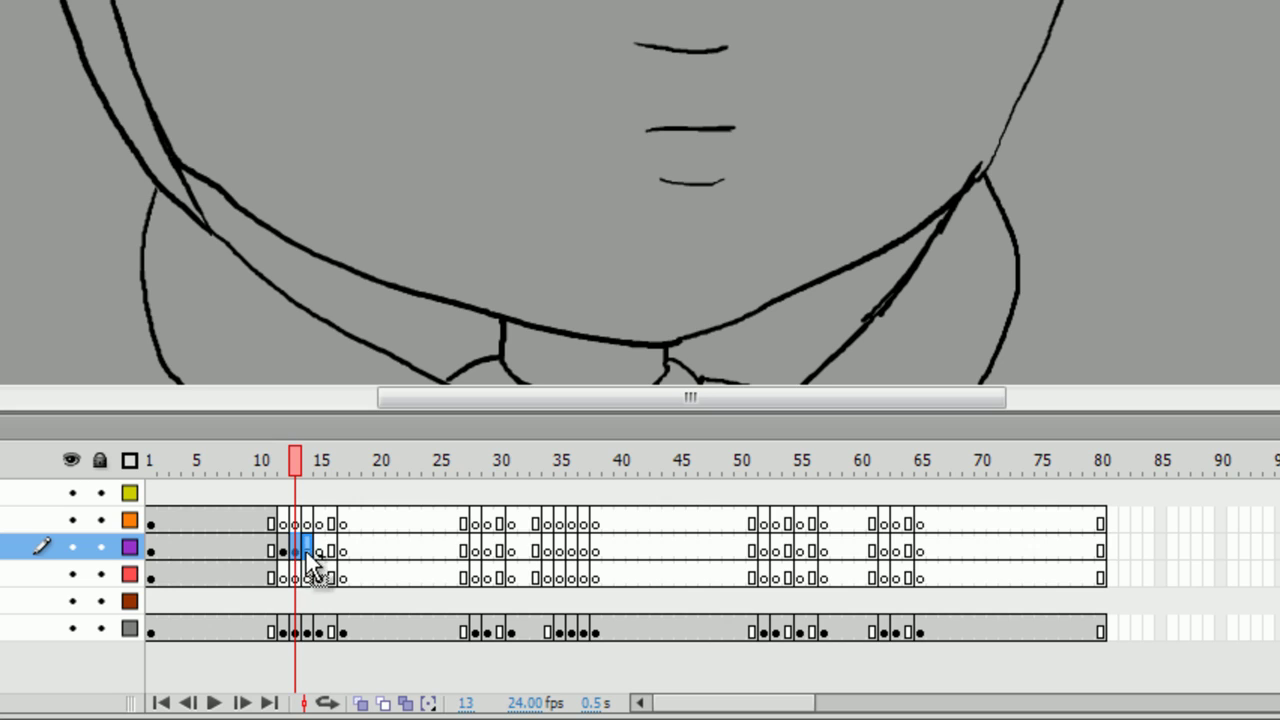
click(309, 552)
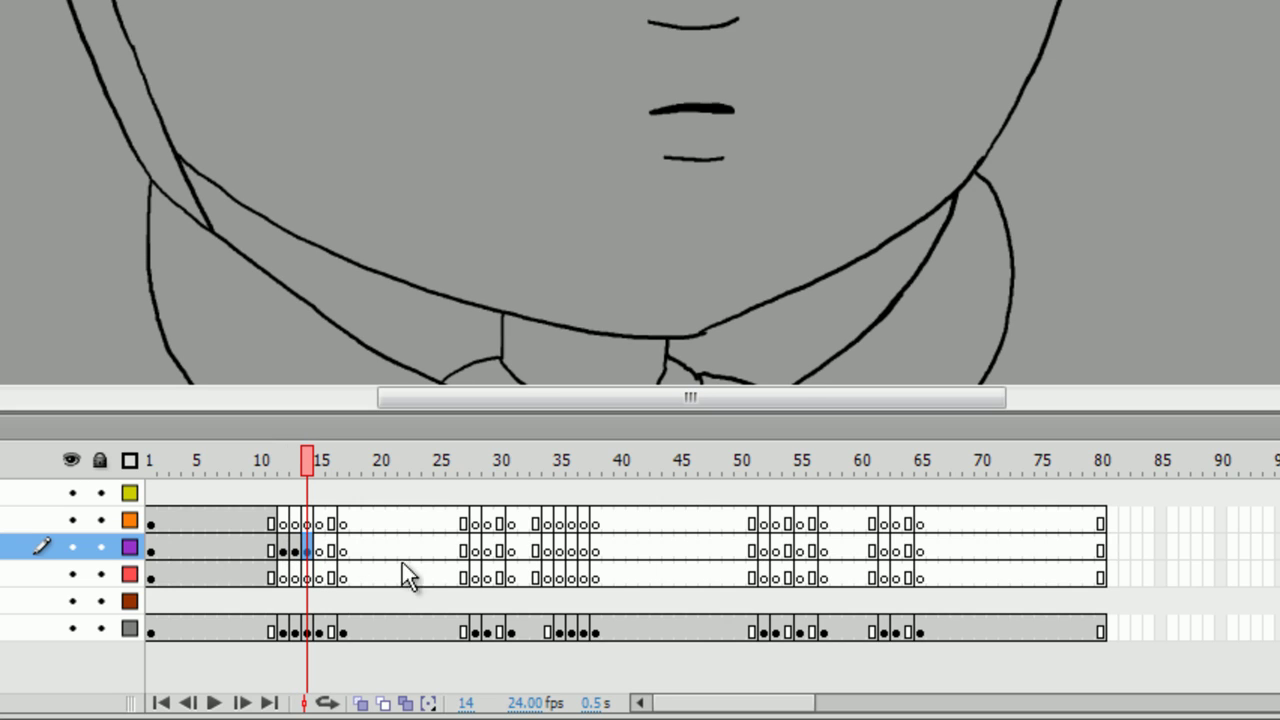
click(317, 551)
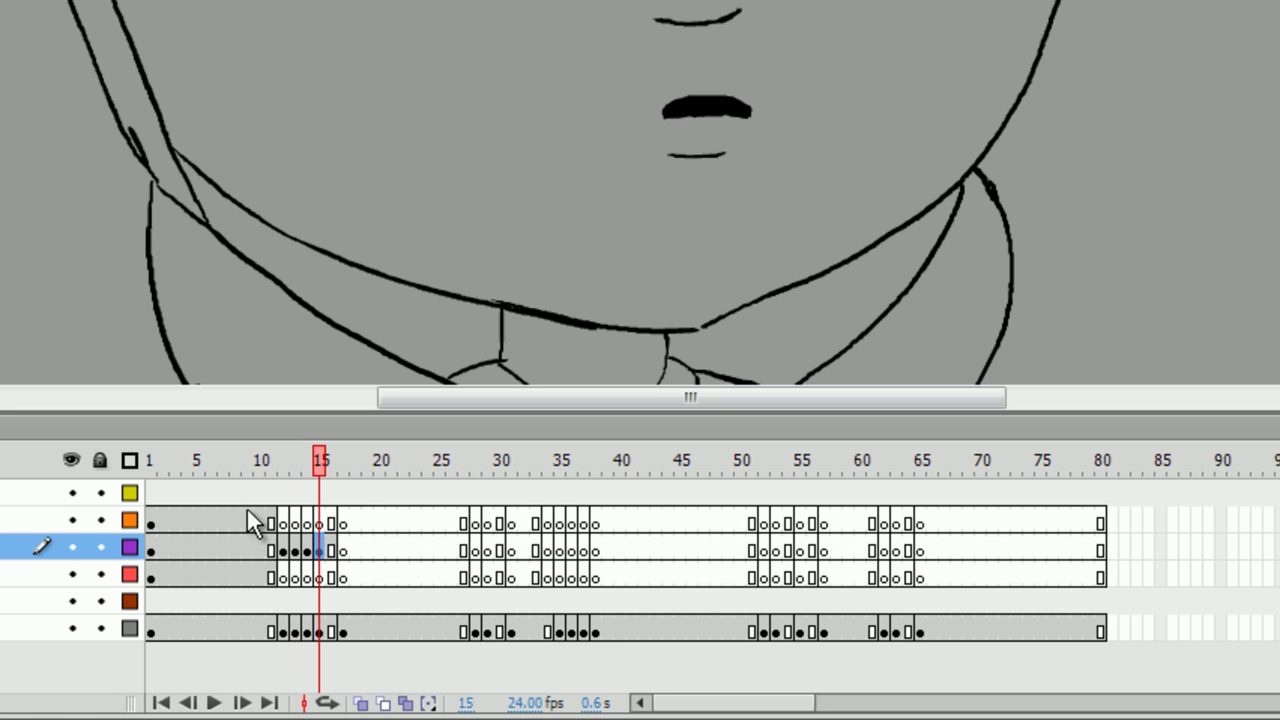
- Reposition both pupils on frames 12 and 13 so they sit over the half-closed eyes of the clean-up drawing
click(283, 461)
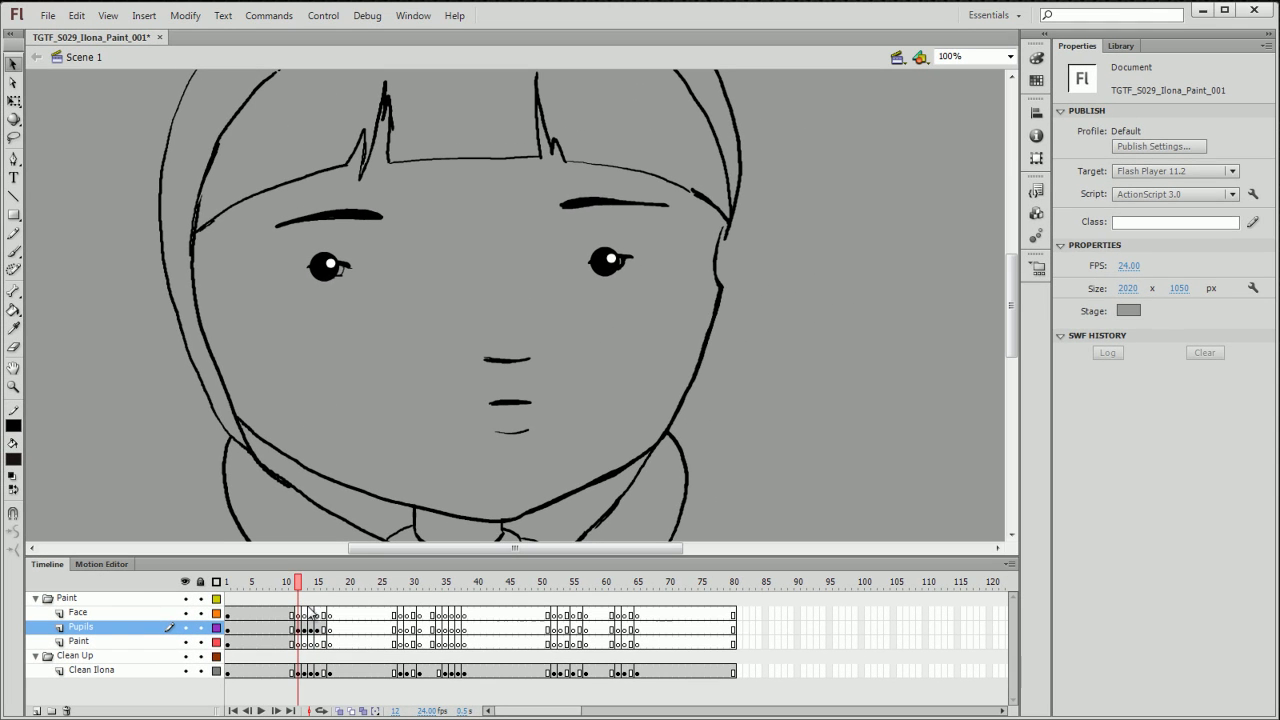
drag(333, 287, 341, 288)
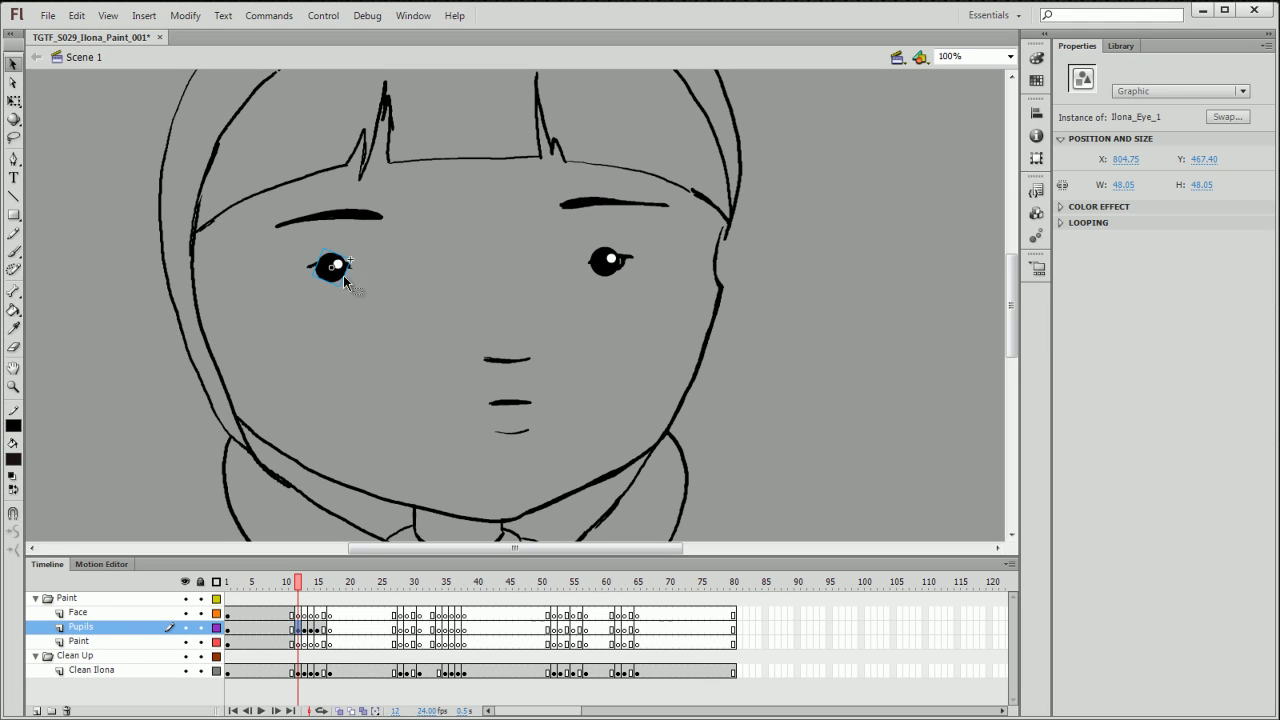
click(604, 267)
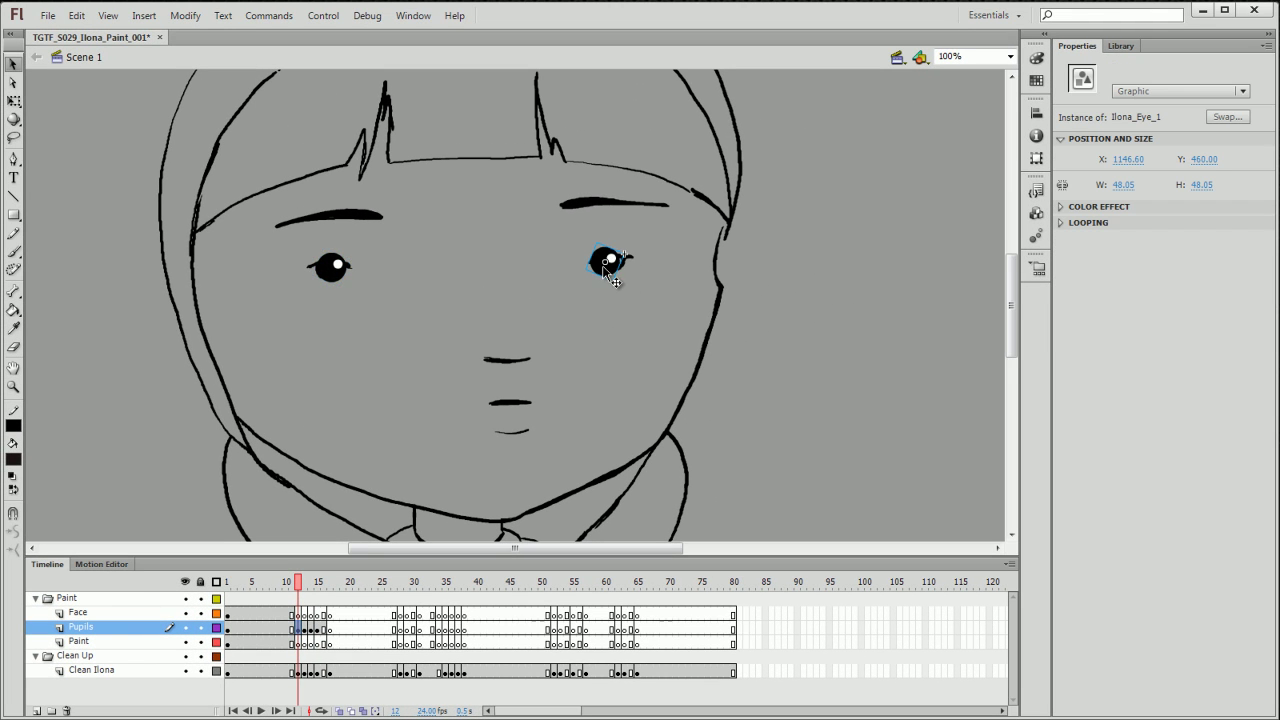
click(304, 582)
drag(334, 277, 337, 286)
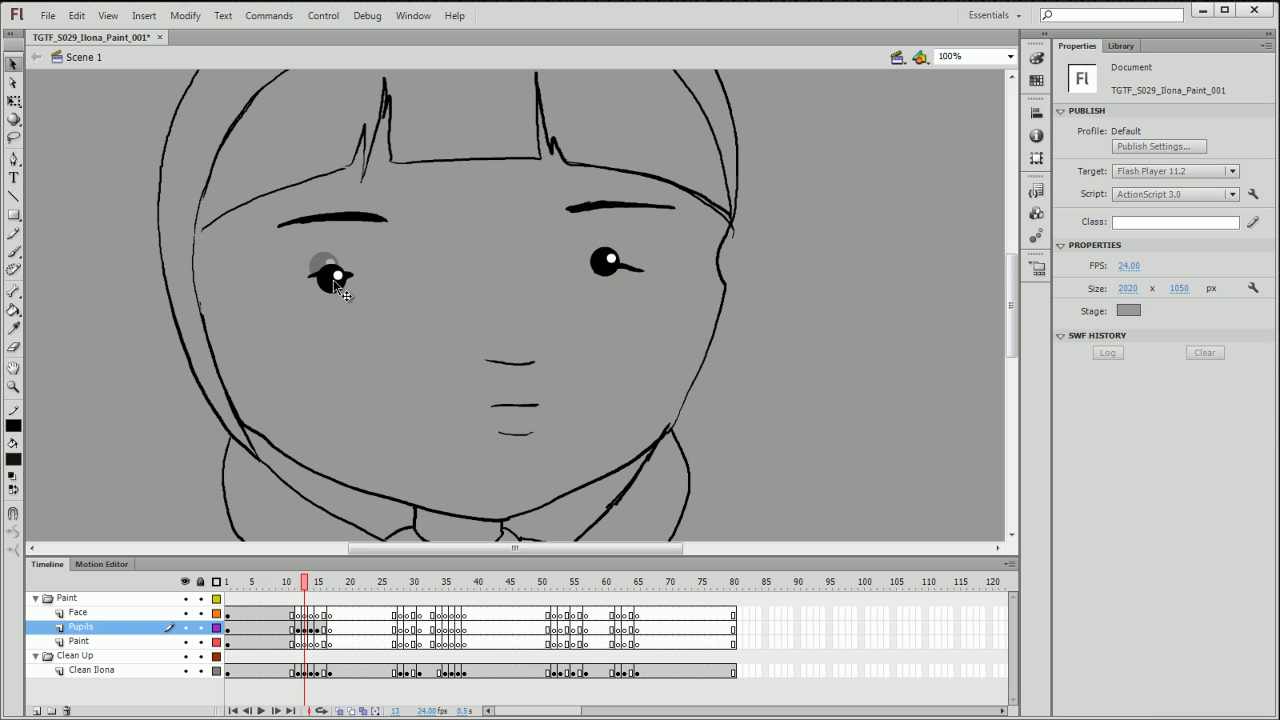
drag(607, 262, 622, 277)
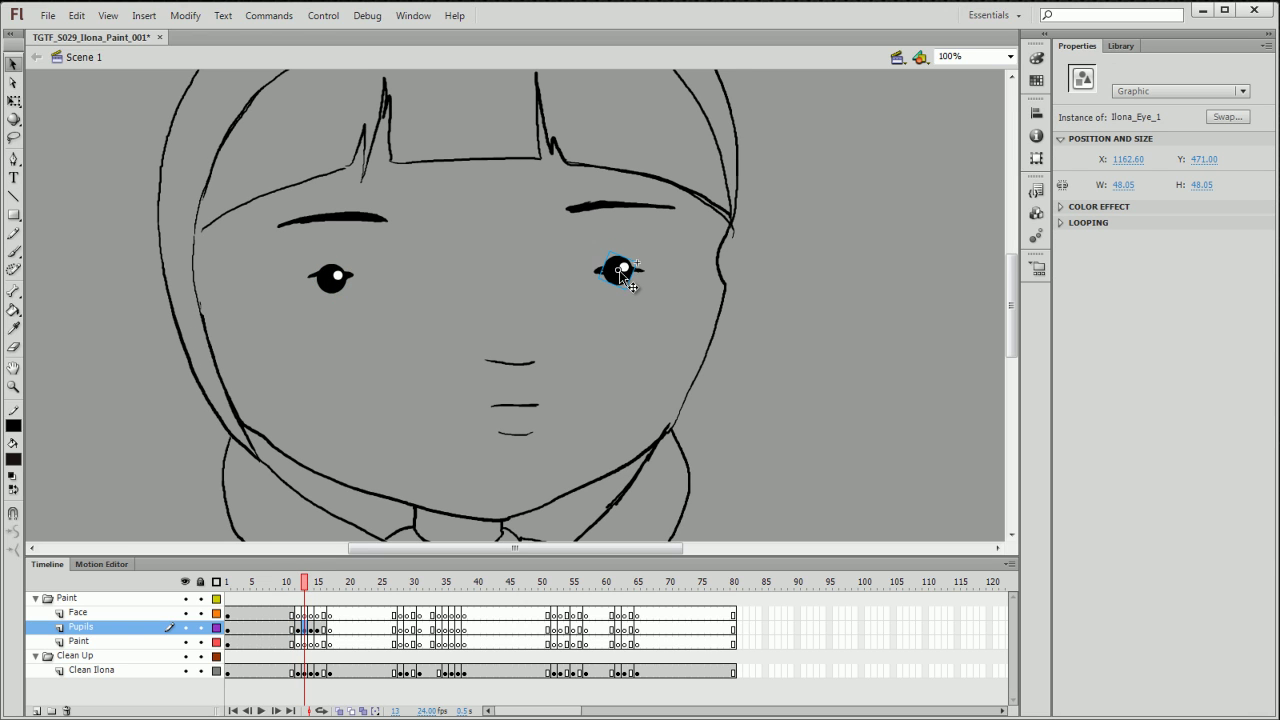
- Reposition both pupils on frames 14 and 15 so they sit over the eyes of the clean-up drawing
click(311, 582)
drag(334, 283, 352, 286)
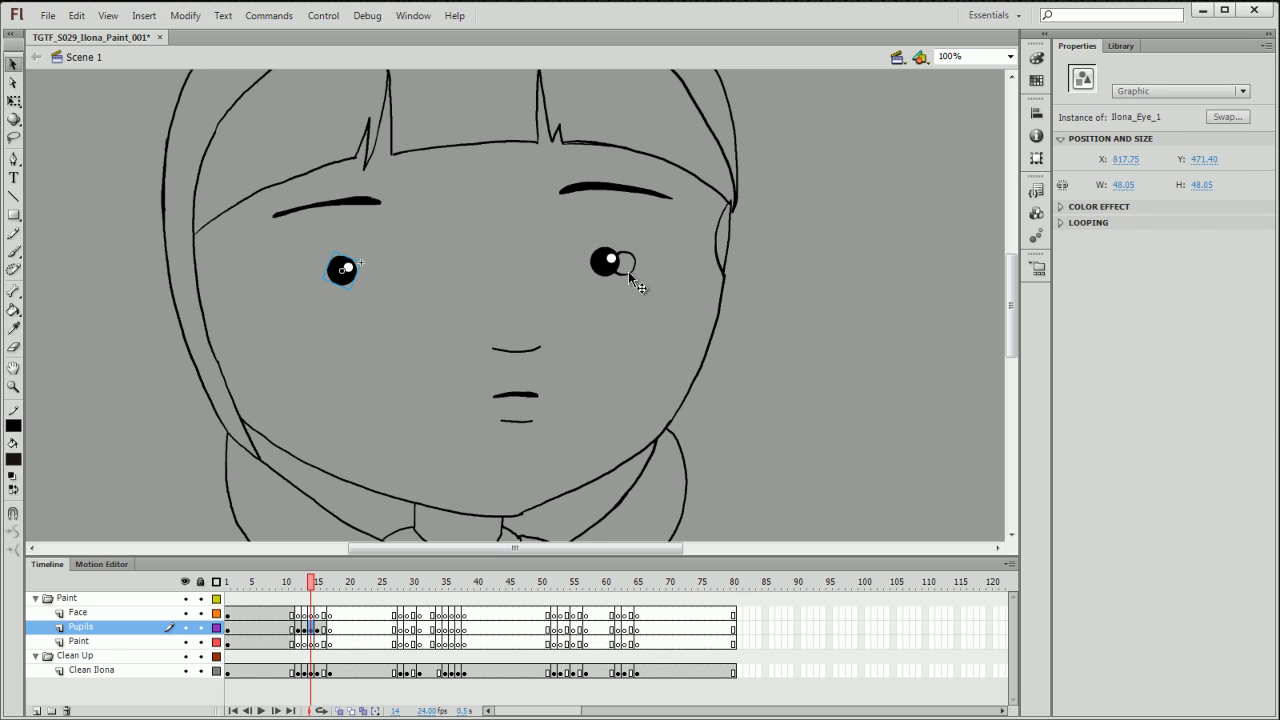
drag(634, 271, 652, 272)
click(318, 584)
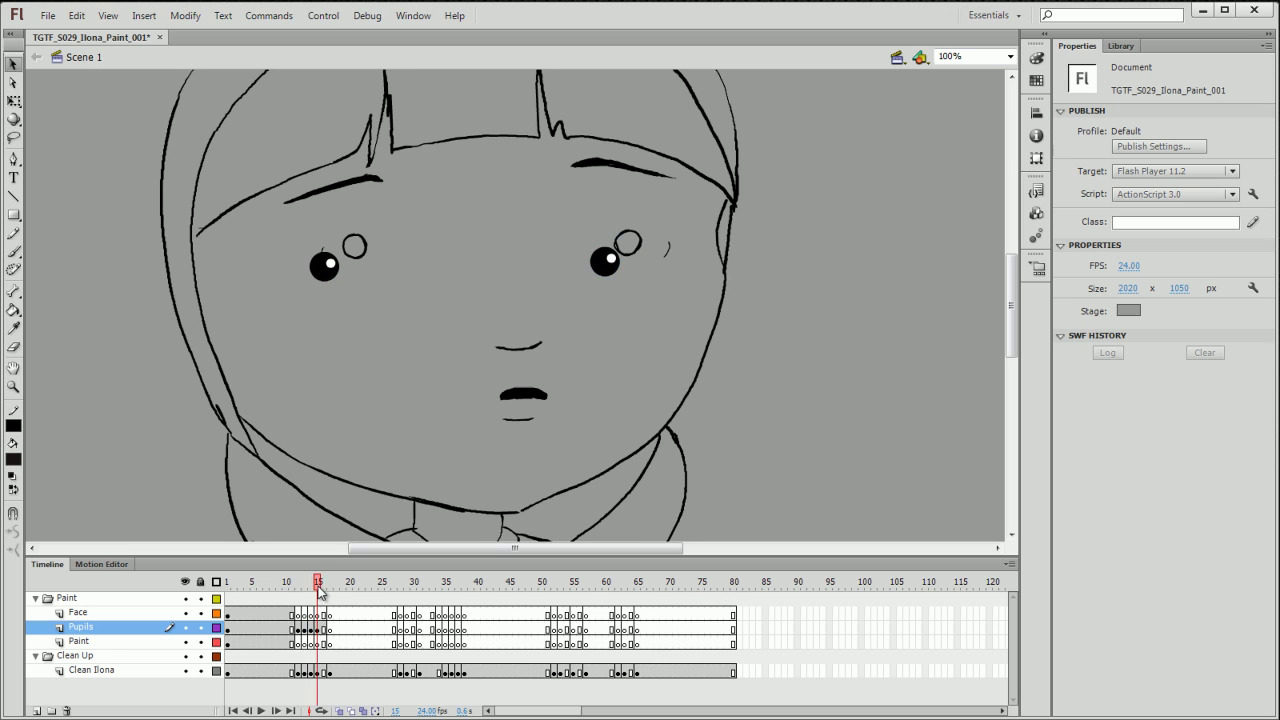
drag(331, 272, 364, 253)
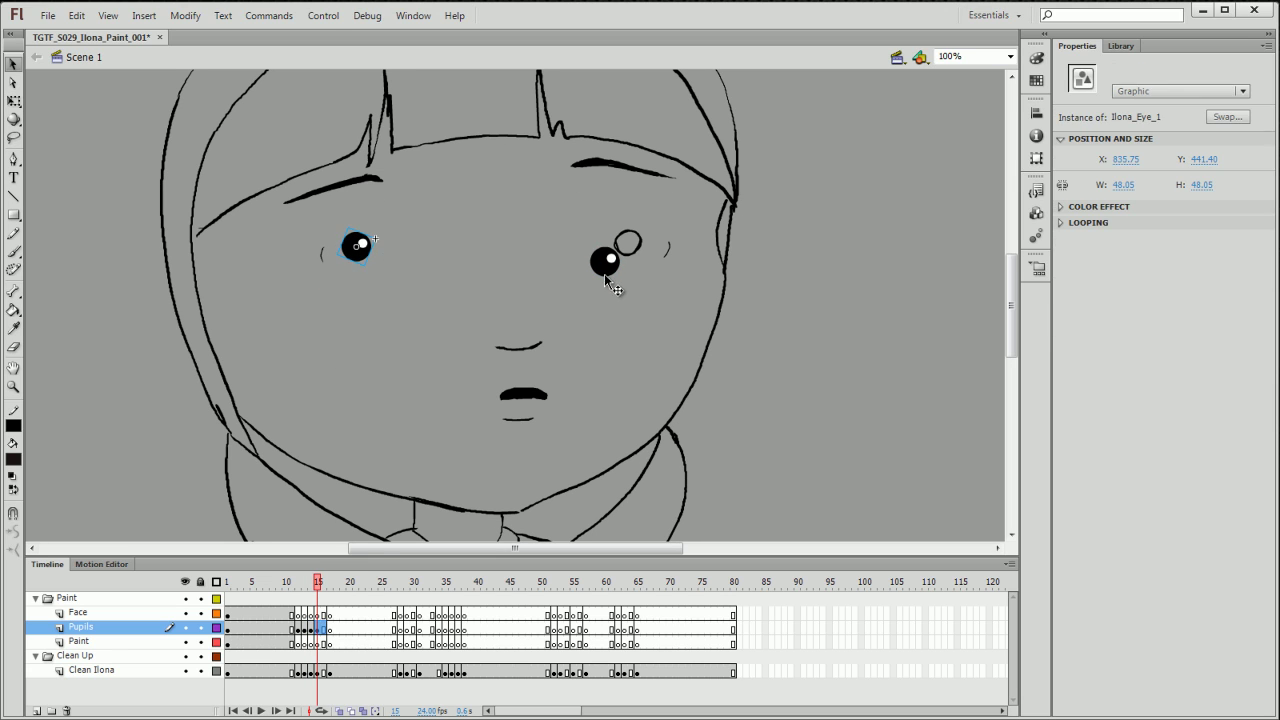
drag(610, 267, 633, 247)
- Scrub back and forth through frames 12 to 15 to compare the pupil positions with the clean-up drawing
click(312, 584)
click(318, 584)
click(312, 584)
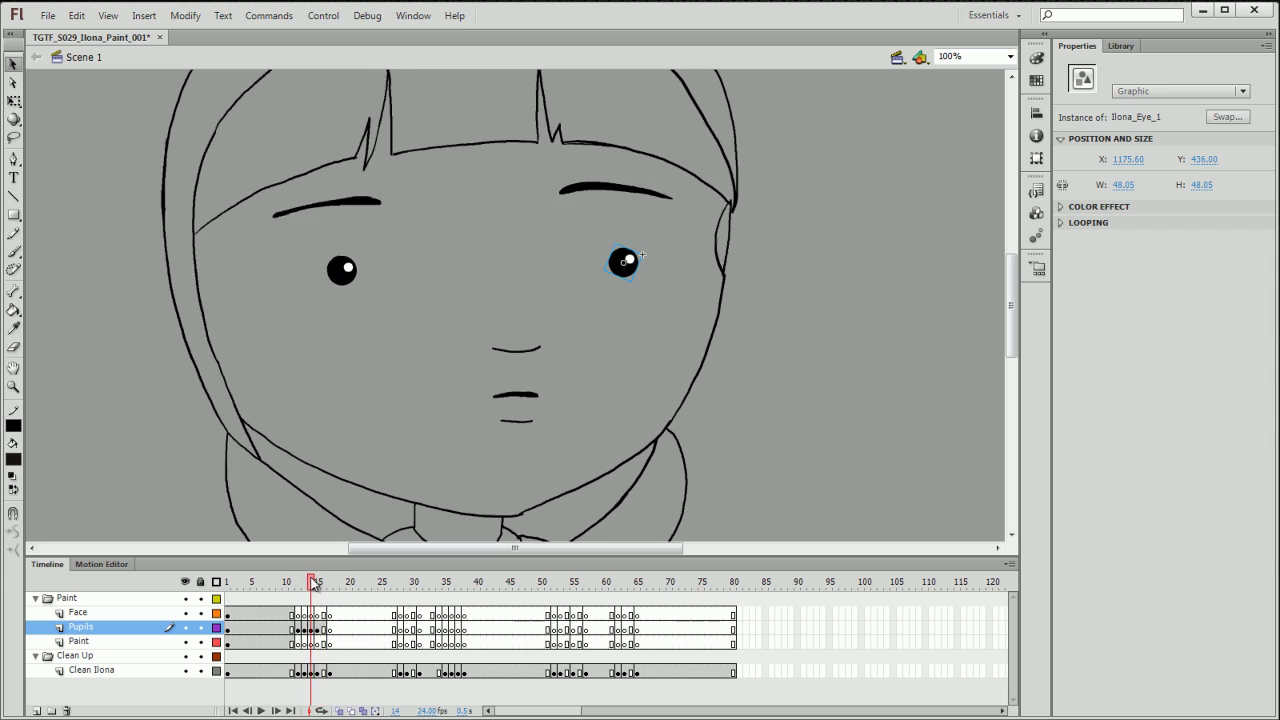
mouse_move(315, 584)
mouse_down()
mouse_move(290, 584)
mouse_move(313, 583)
mouse_up()
click(313, 582)
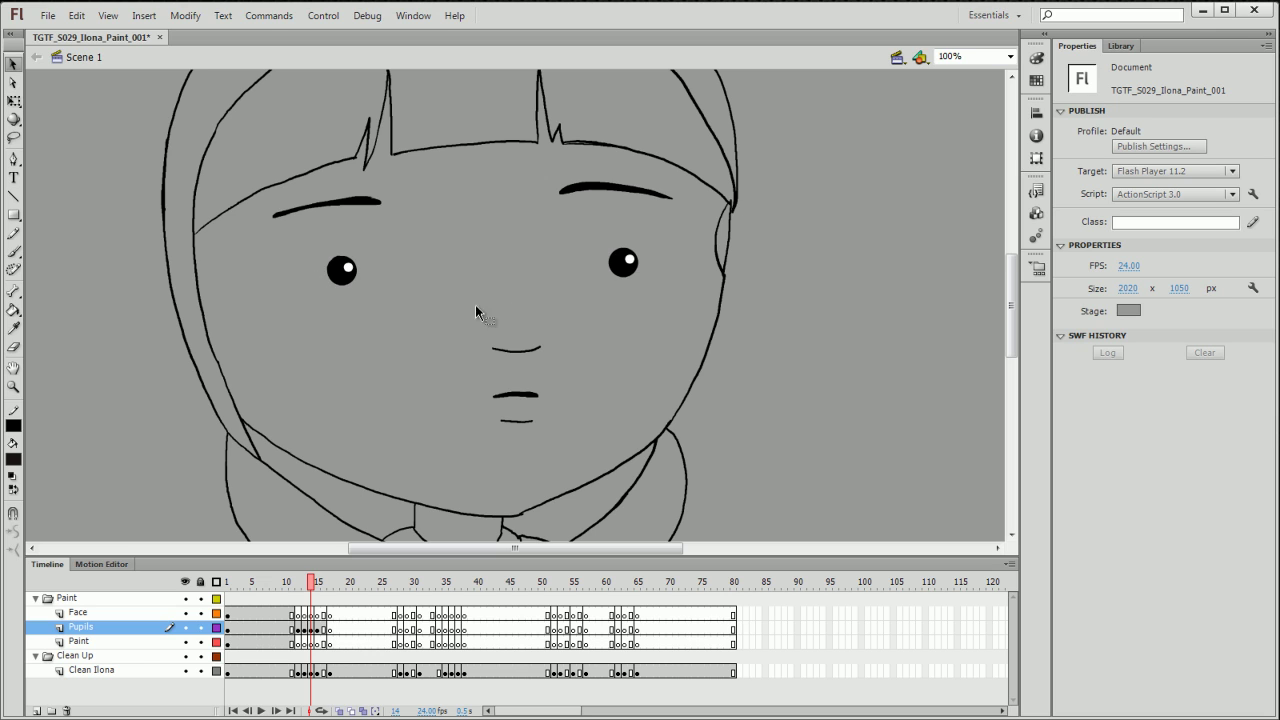
click(318, 588)
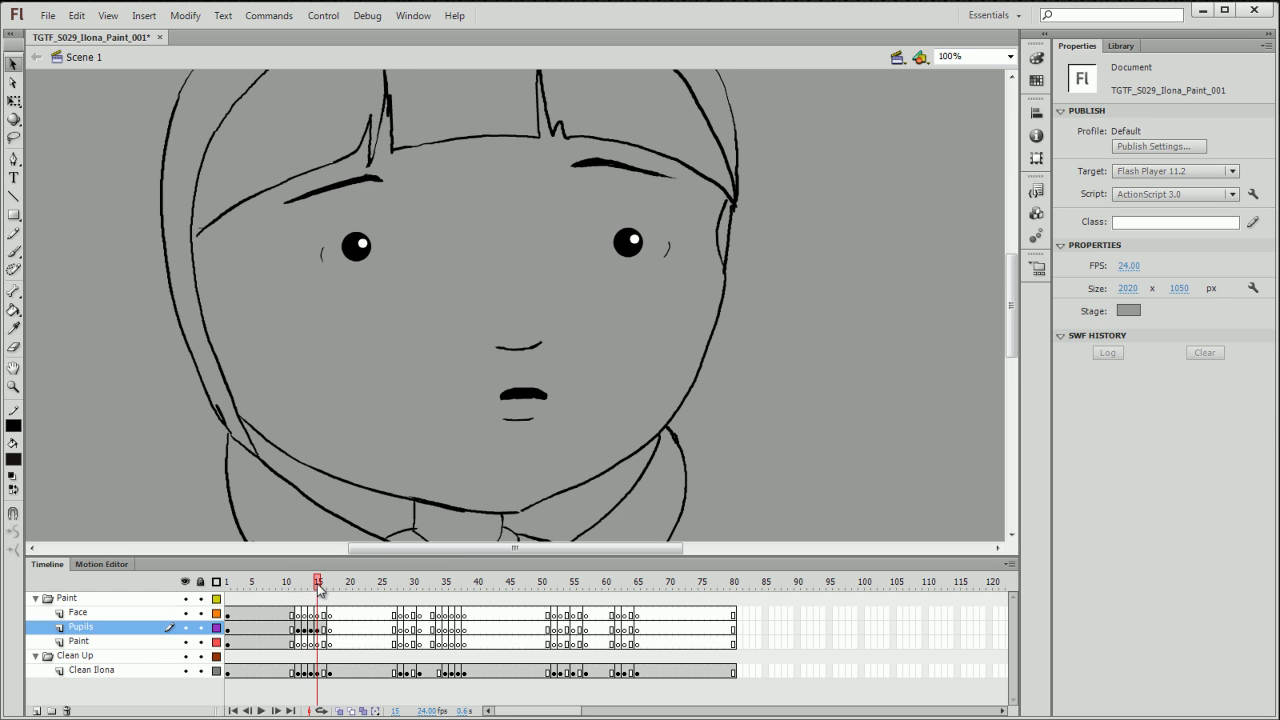
mouse_move(318, 588)
mouse_down()
mouse_move(290, 586)
mouse_move(317, 586)
mouse_move(304, 586)
mouse_up()
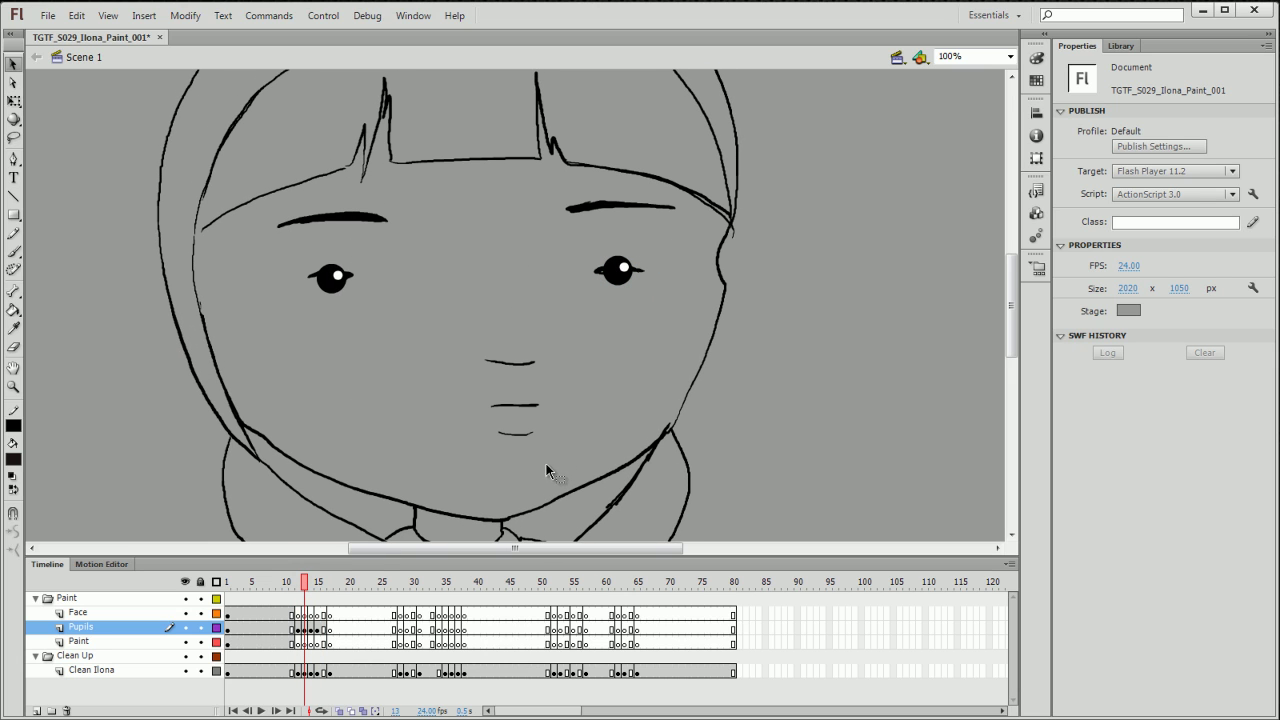
mouse_move(293, 588)
mouse_down()
mouse_move(322, 586)
mouse_move(287, 586)
mouse_move(317, 586)
mouse_move(298, 580)
mouse_up()
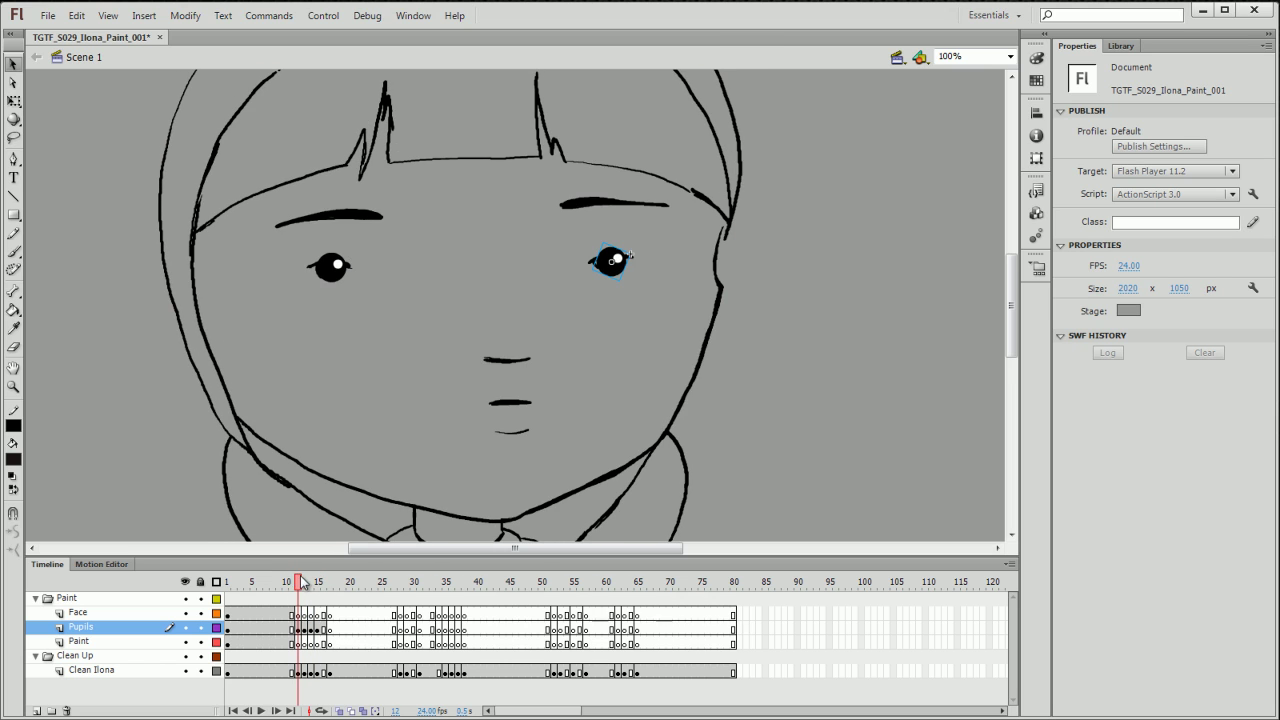
click(304, 582)
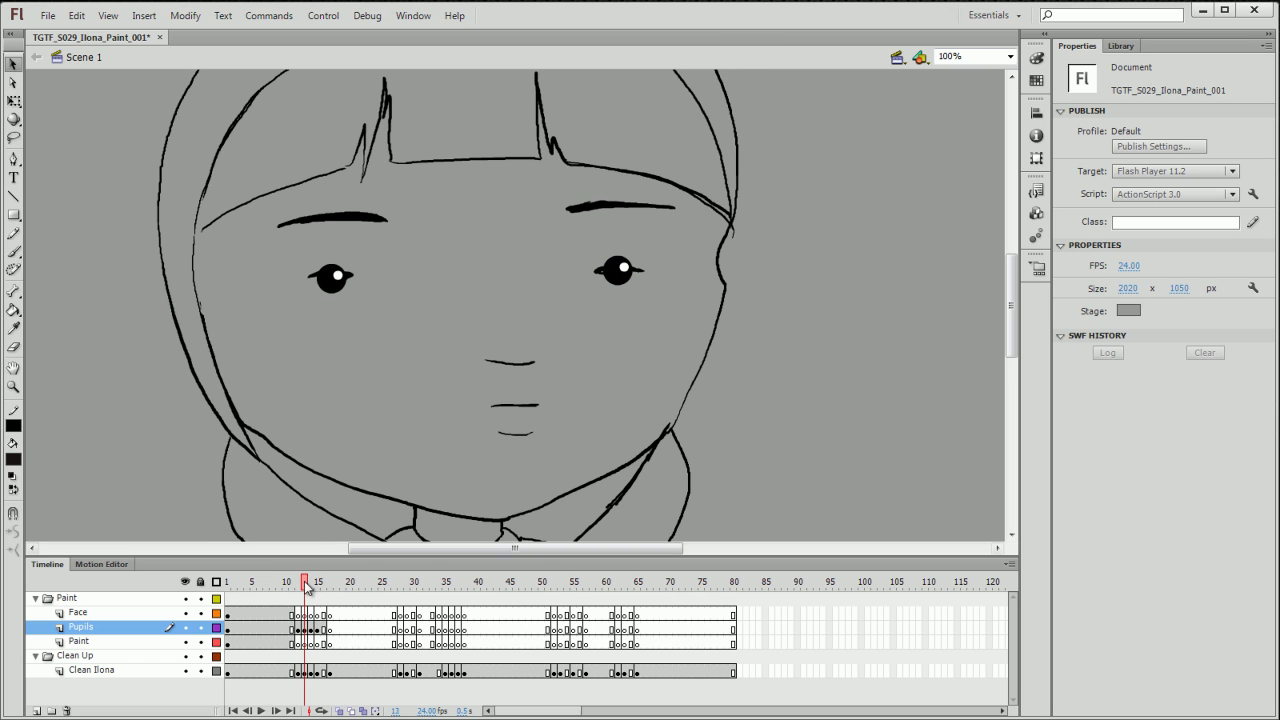
- Delete both pupils from frame 13 of the Pupils layer, where the eyes are nearly closed
drag(305, 583, 306, 590)
click(333, 284)
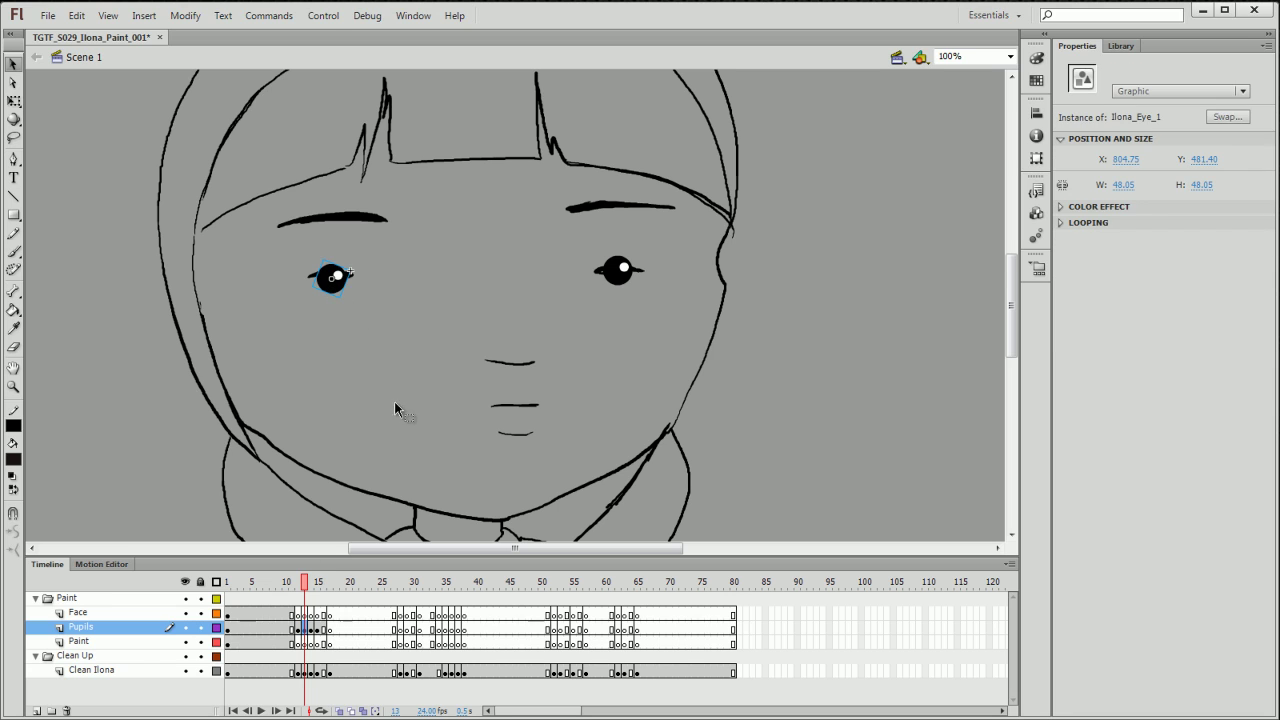
key(Delete)
click(610, 275)
key(Delete)
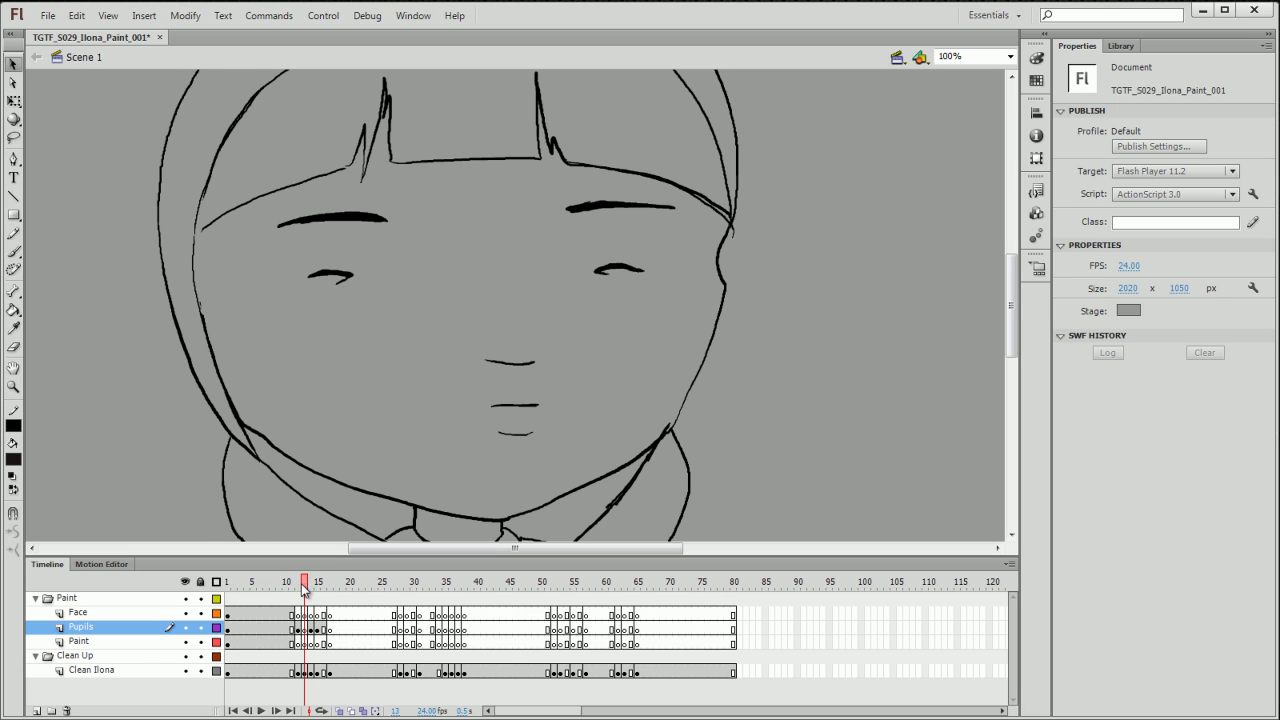
- Lock the Pupils layer and display the Clean Ilona layer as outlines
drag(303, 585, 298, 586)
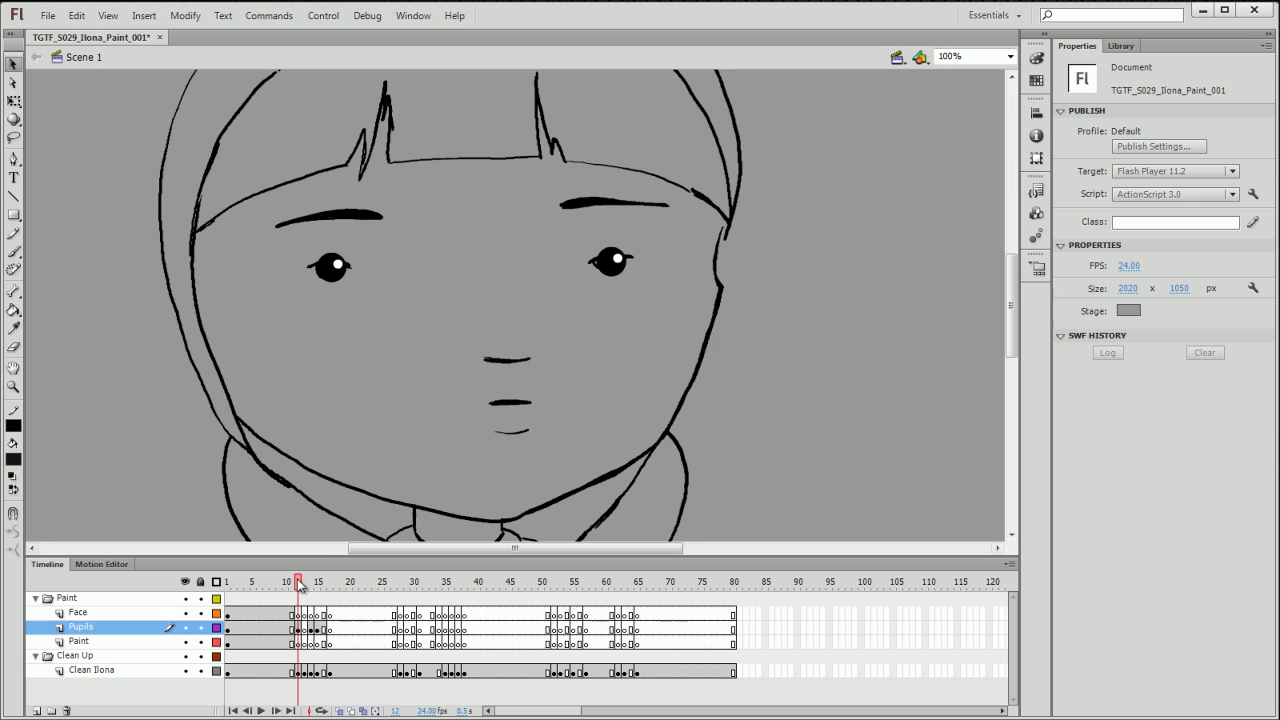
click(290, 581)
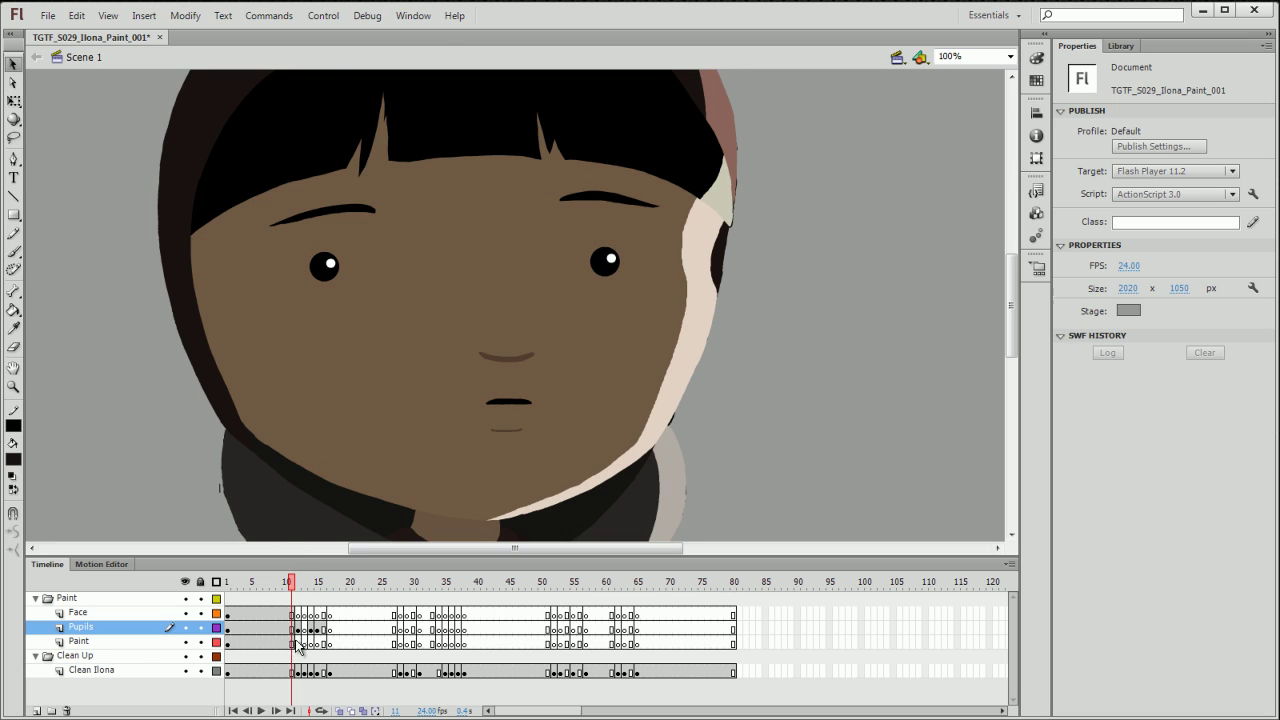
click(200, 627)
click(298, 581)
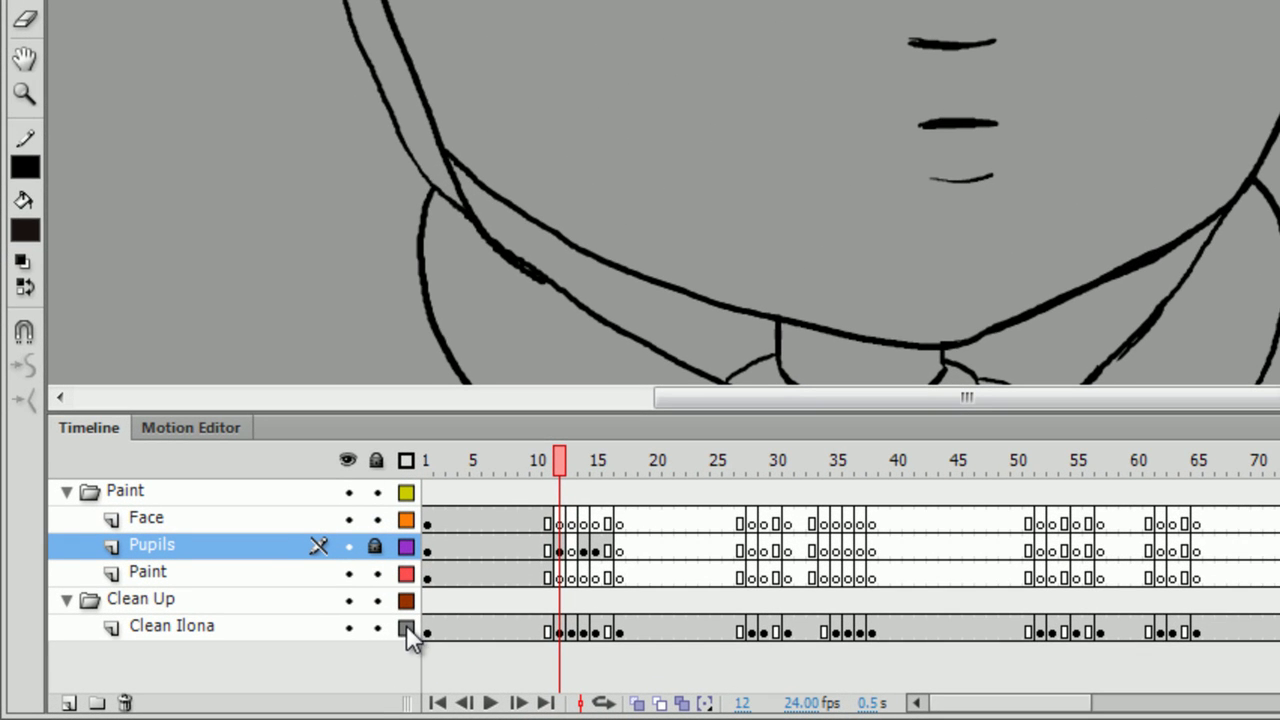
click(406, 629)
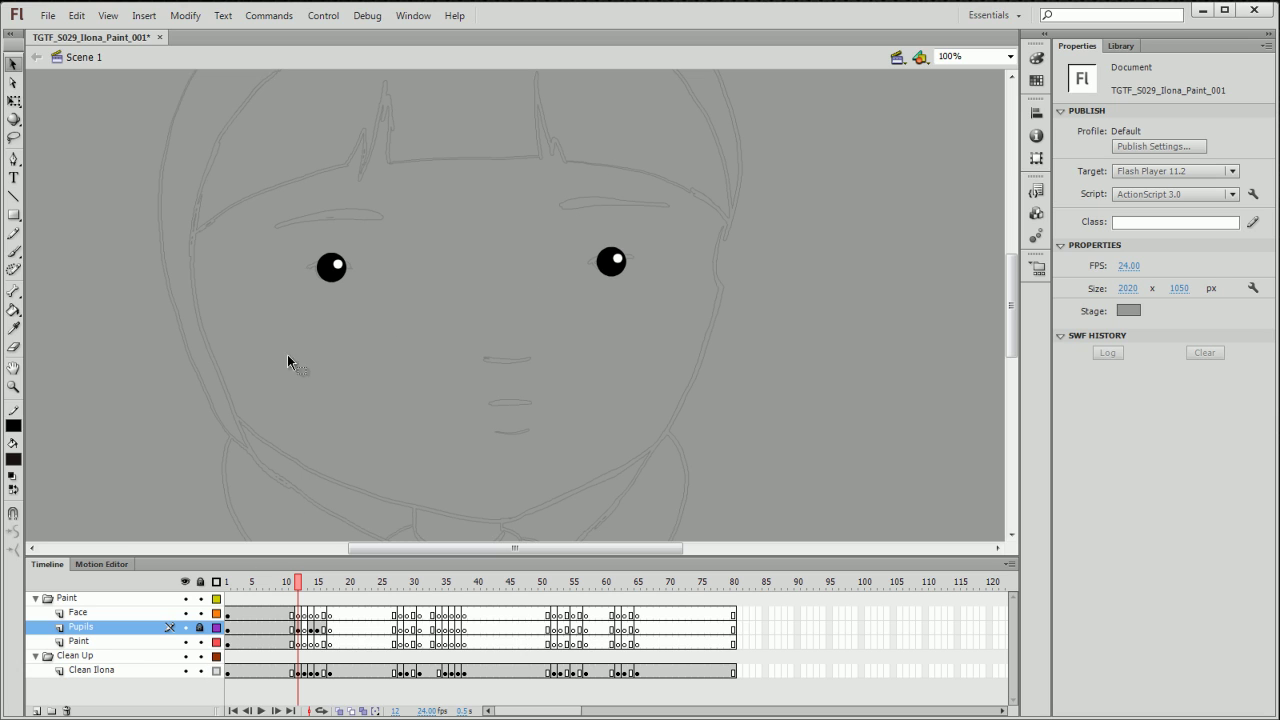
click(291, 583)
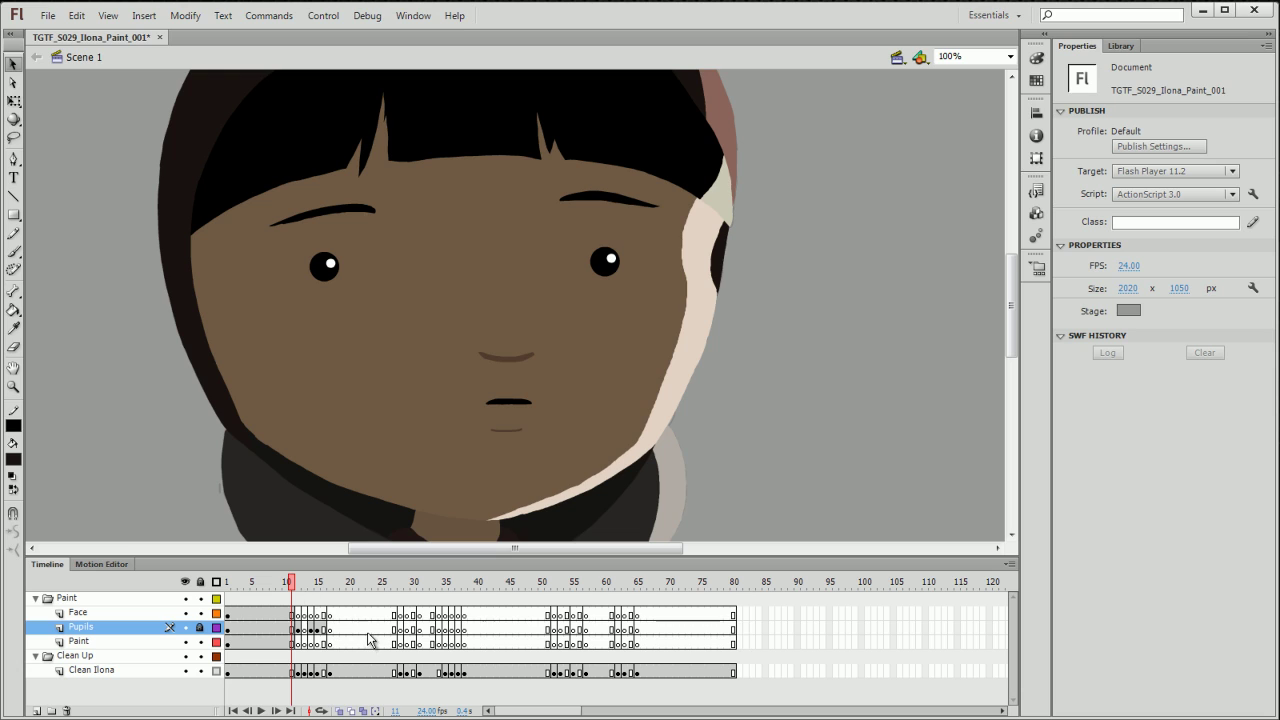
click(14, 459)
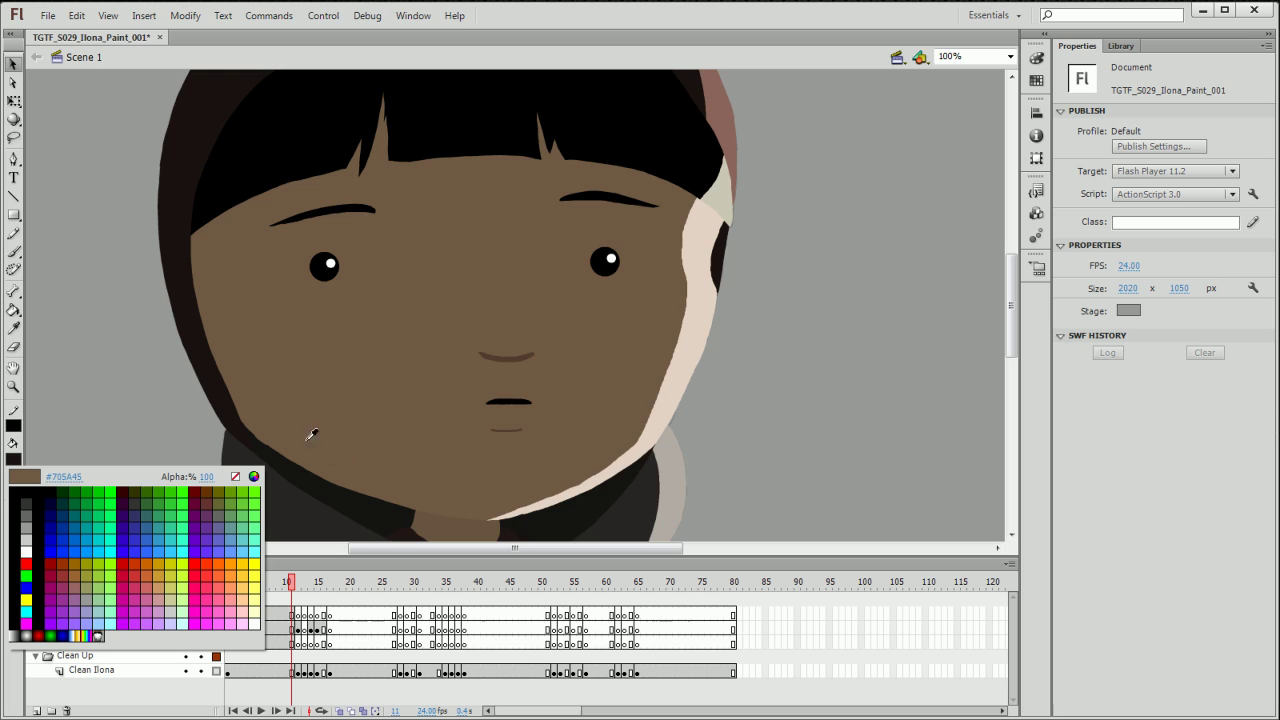
key(Escape)
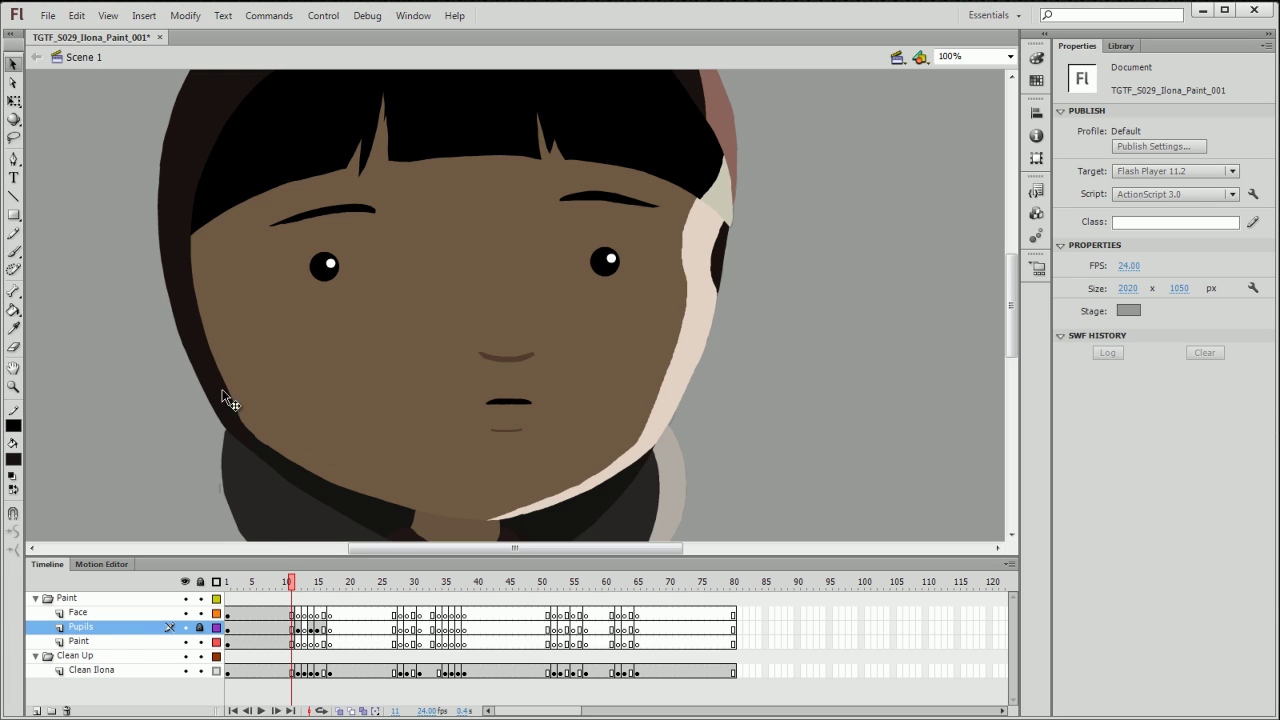
click(300, 592)
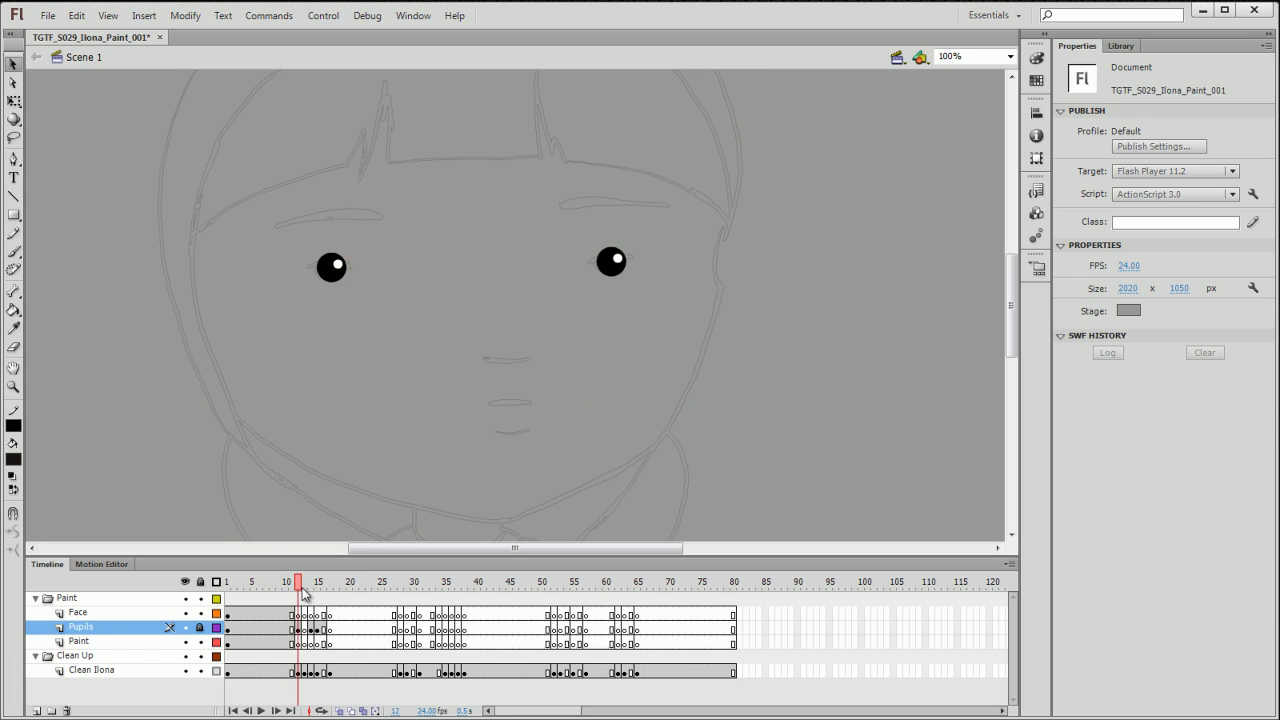
- Activate the Brush tool on frame 12 of the Paint layer and set its brush mode to Paint Normal
key(b)
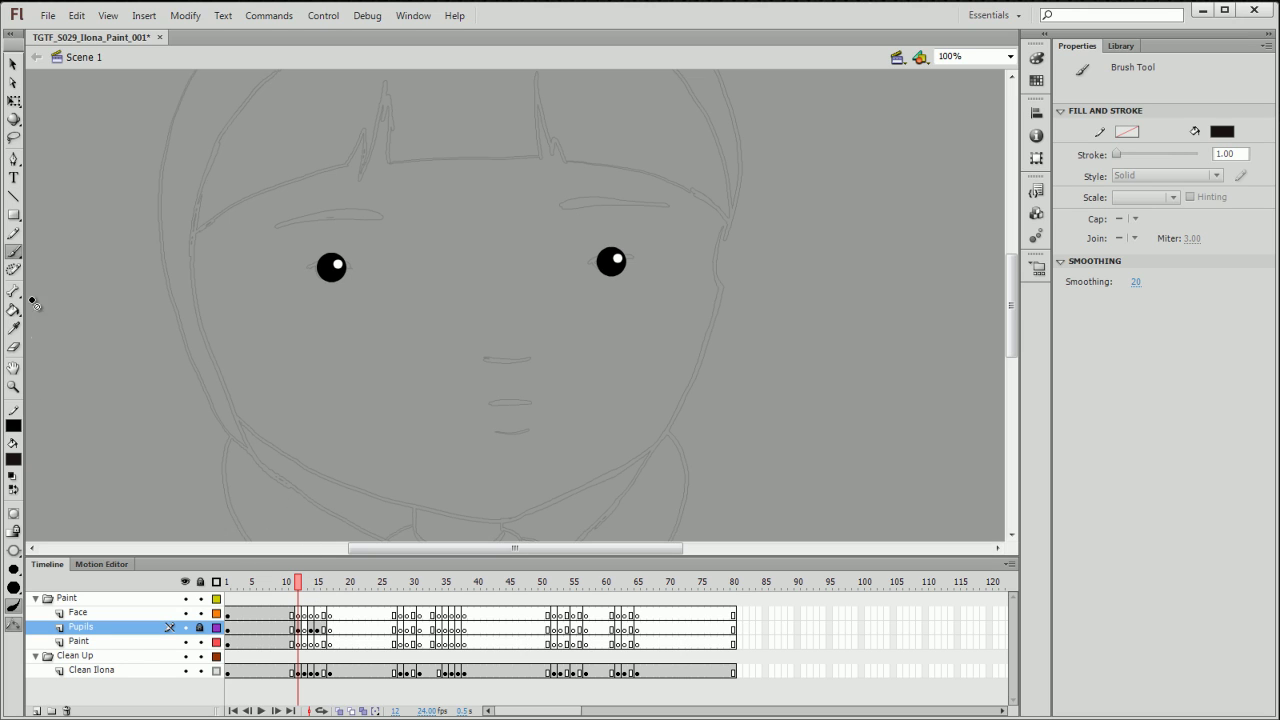
click(298, 644)
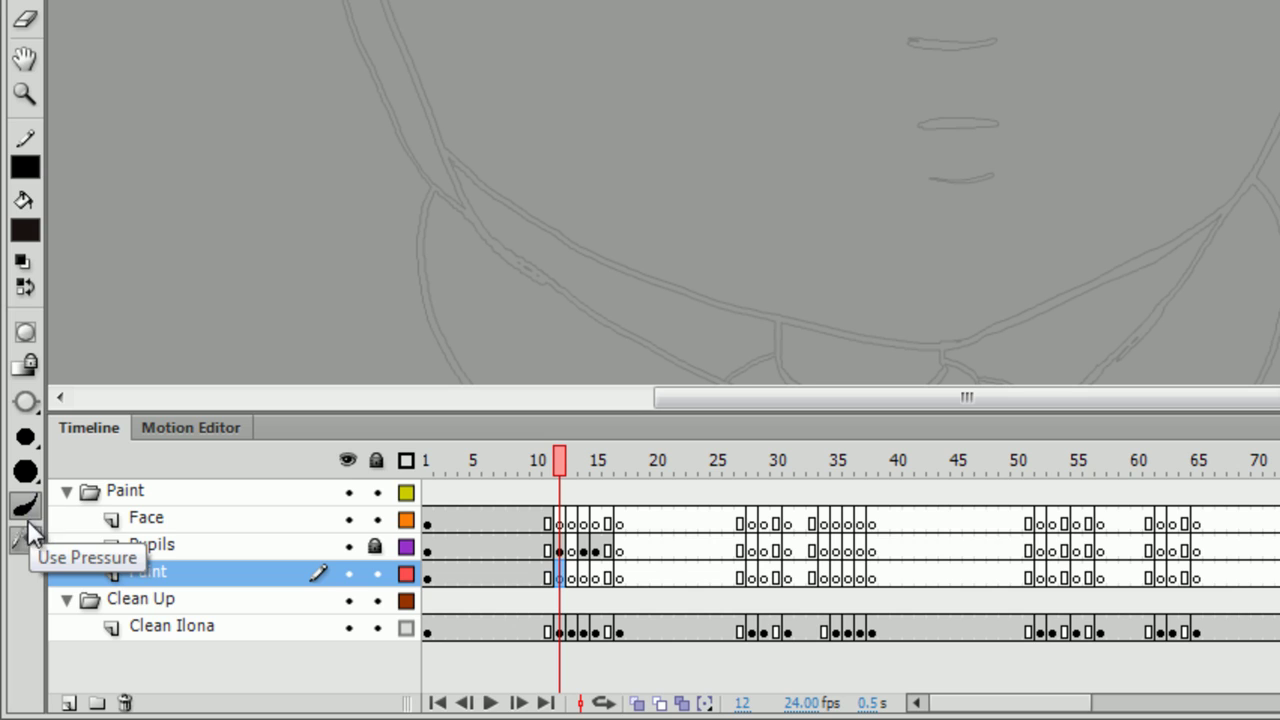
click(27, 537)
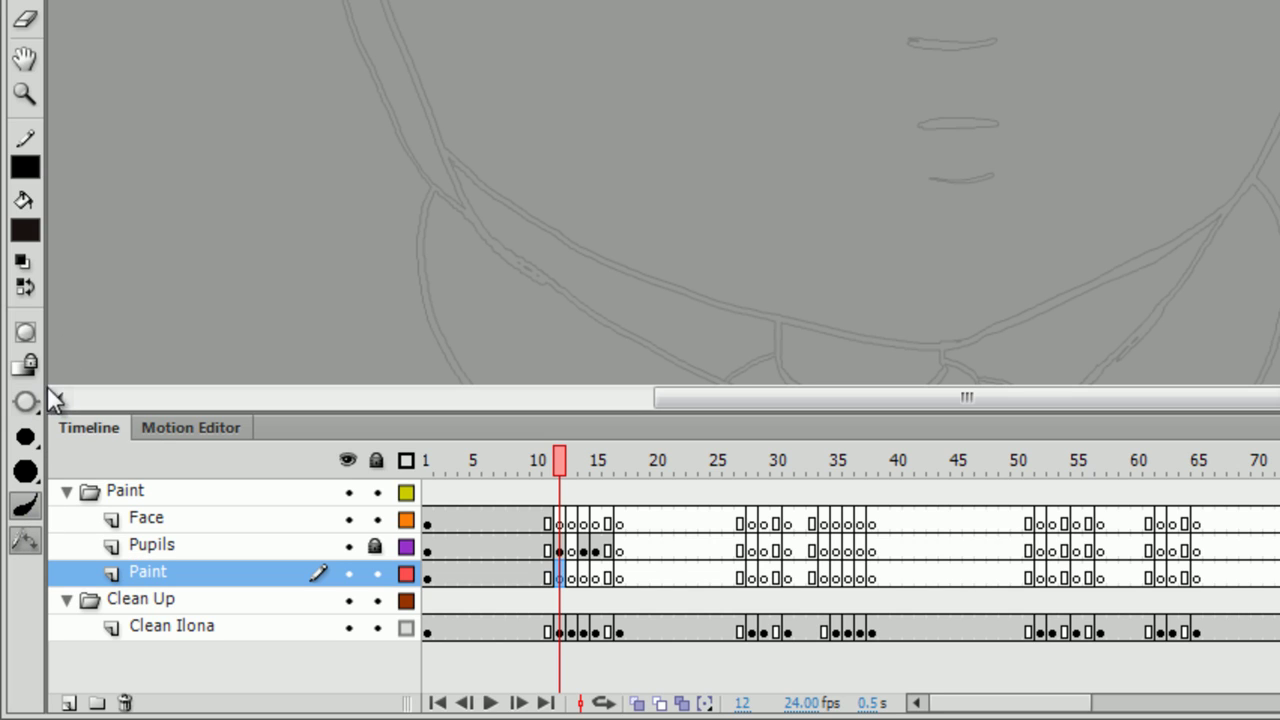
click(26, 401)
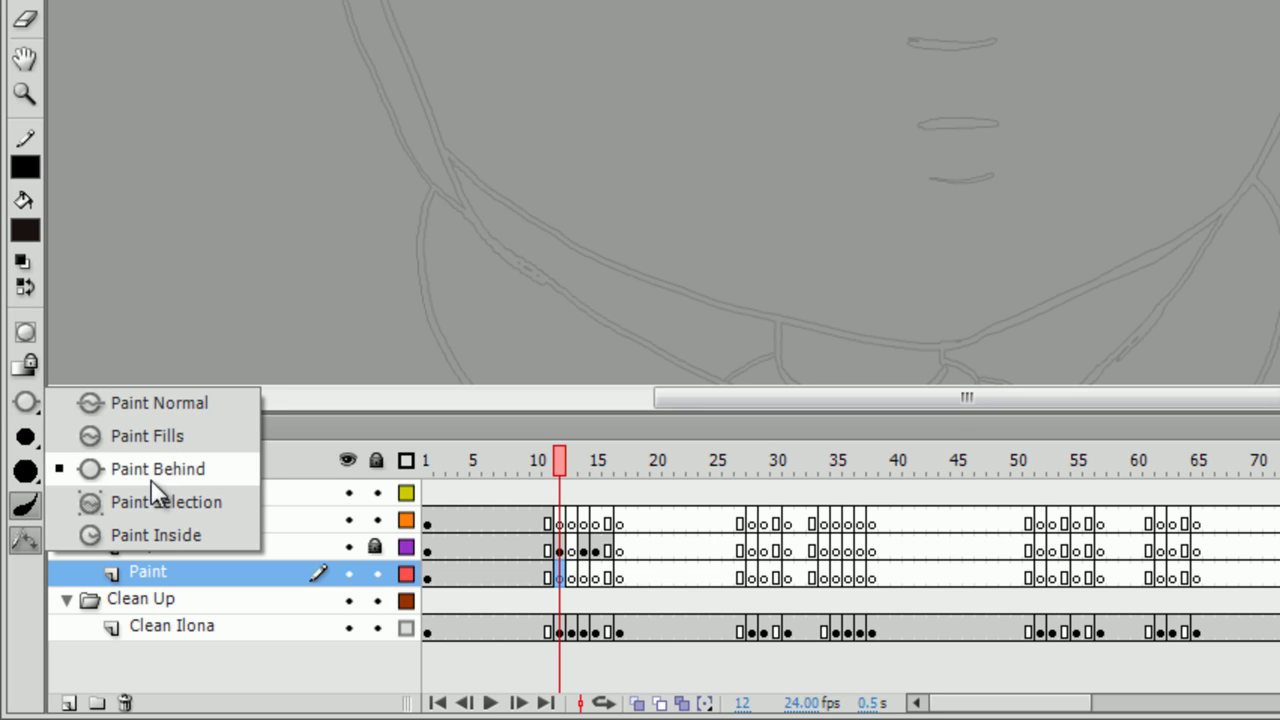
click(180, 403)
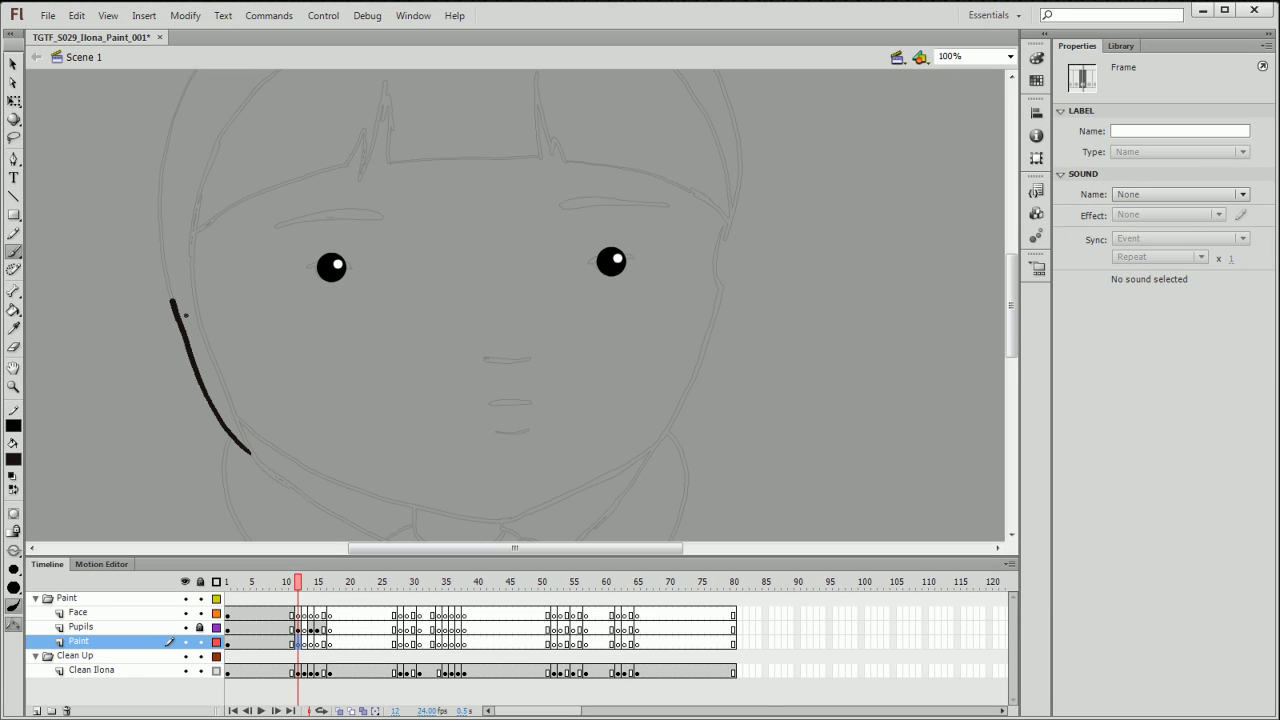
- Brush the hood's outer outline on frame 12 in the dark fill colour, up its left side and over the top
mouse_move(185, 315)
mouse_down()
mouse_move(169, 192)
mouse_move(192, 84)
mouse_up()
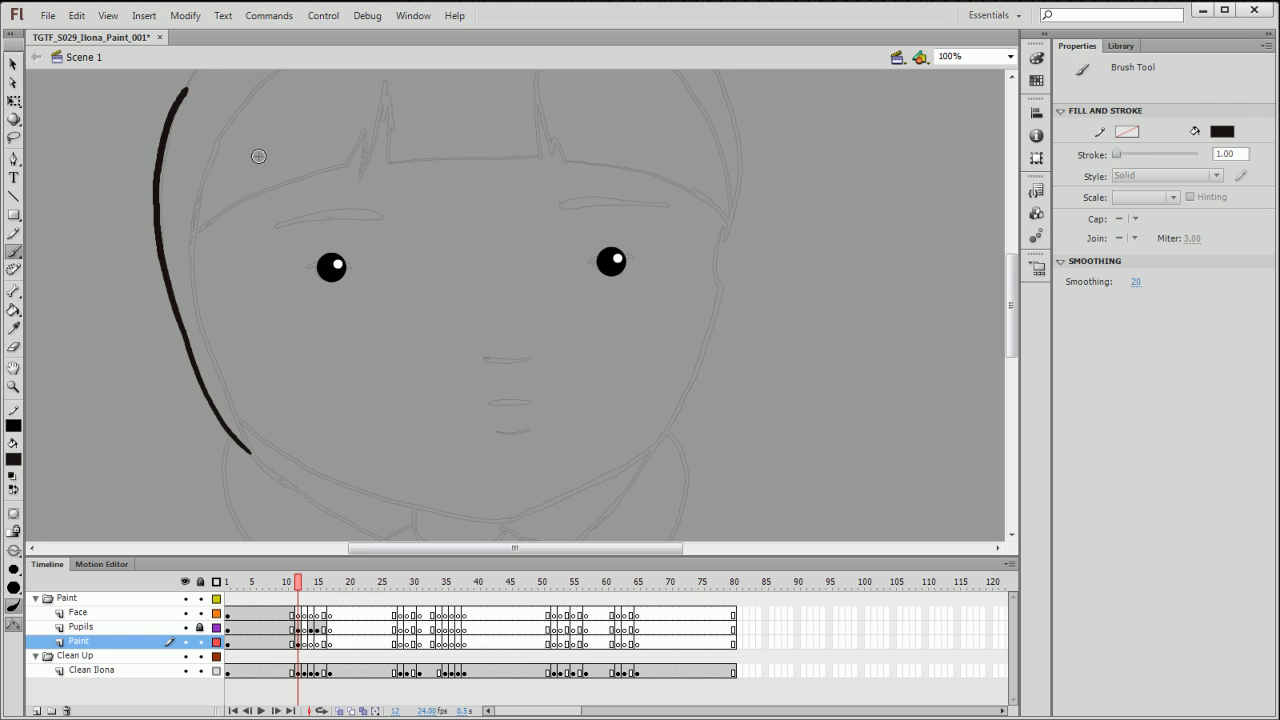
key(ctrl+equal)
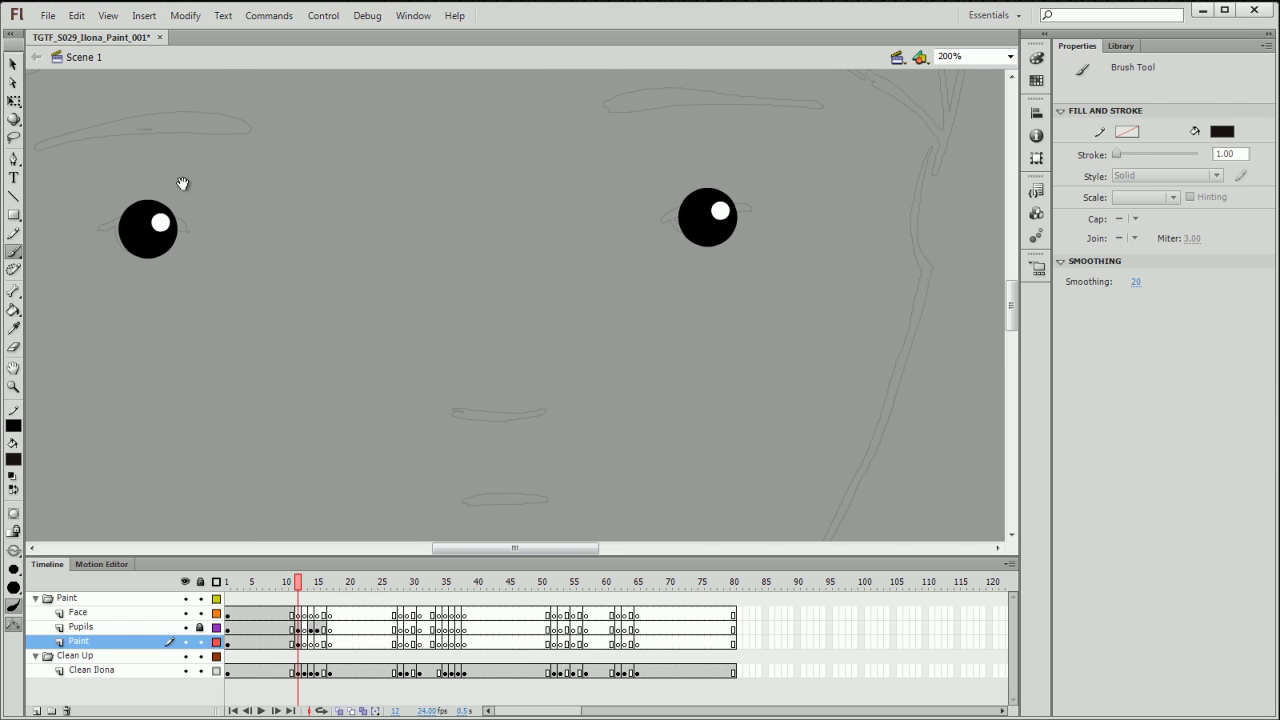
drag(183, 183, 629, 429)
scroll(469, 349, up, 6)
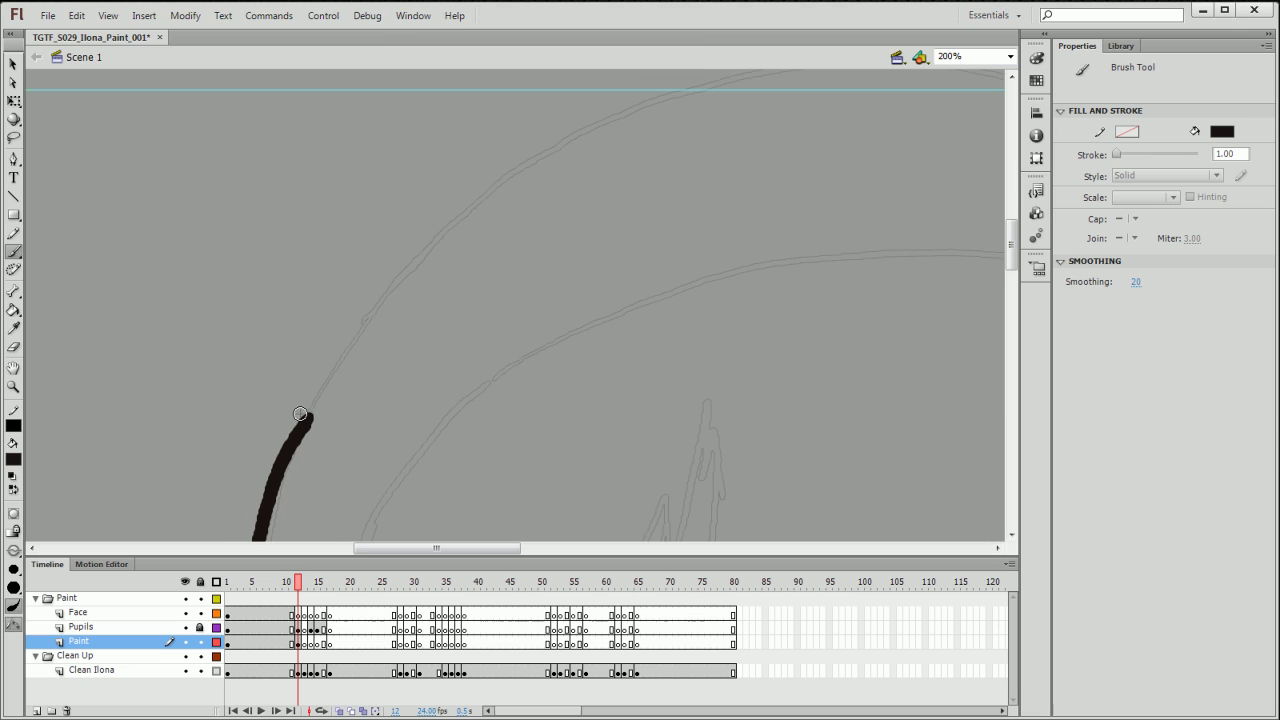
mouse_move(300, 414)
mouse_down()
mouse_move(332, 400)
mouse_move(473, 227)
mouse_move(665, 105)
mouse_up()
mouse_move(711, 183)
mouse_down()
mouse_move(520, 302)
mouse_move(457, 291)
mouse_move(689, 254)
mouse_move(871, 280)
mouse_up()
drag(848, 363, 349, 240)
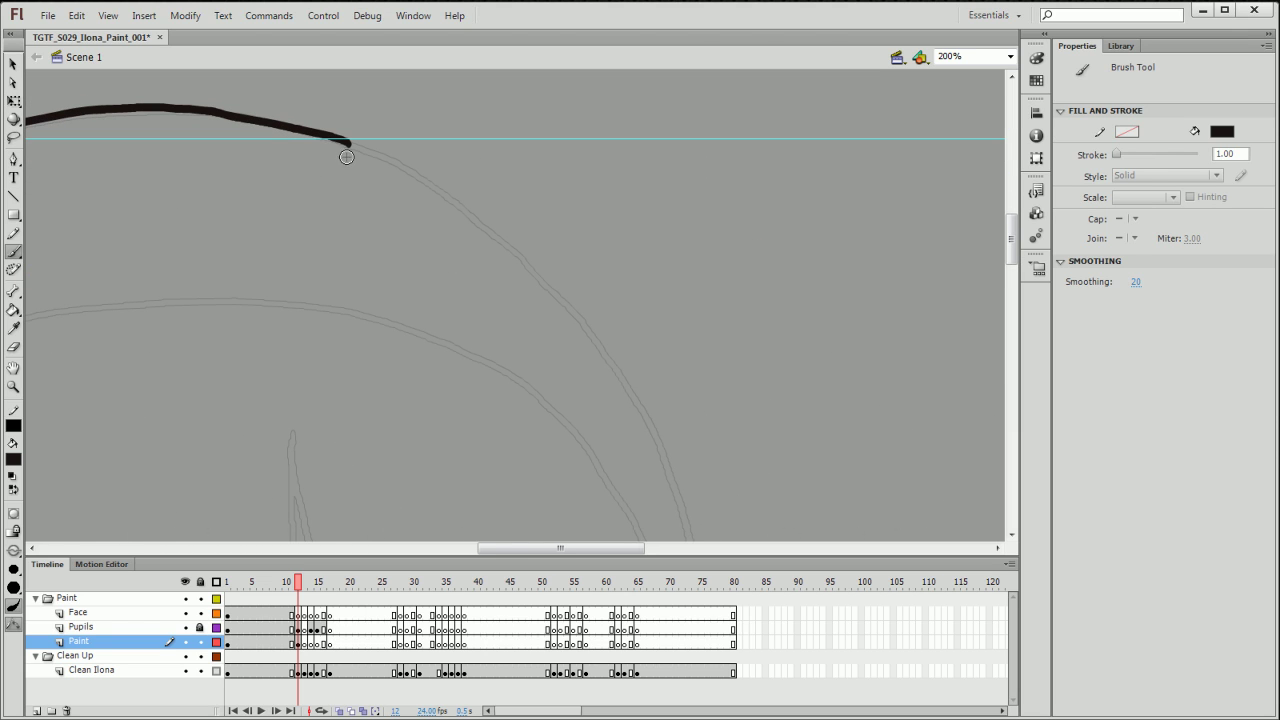
- Continue the hood's outer outline on frame 12 from the top down its right side to the end of the fringe
drag(346, 157, 470, 212)
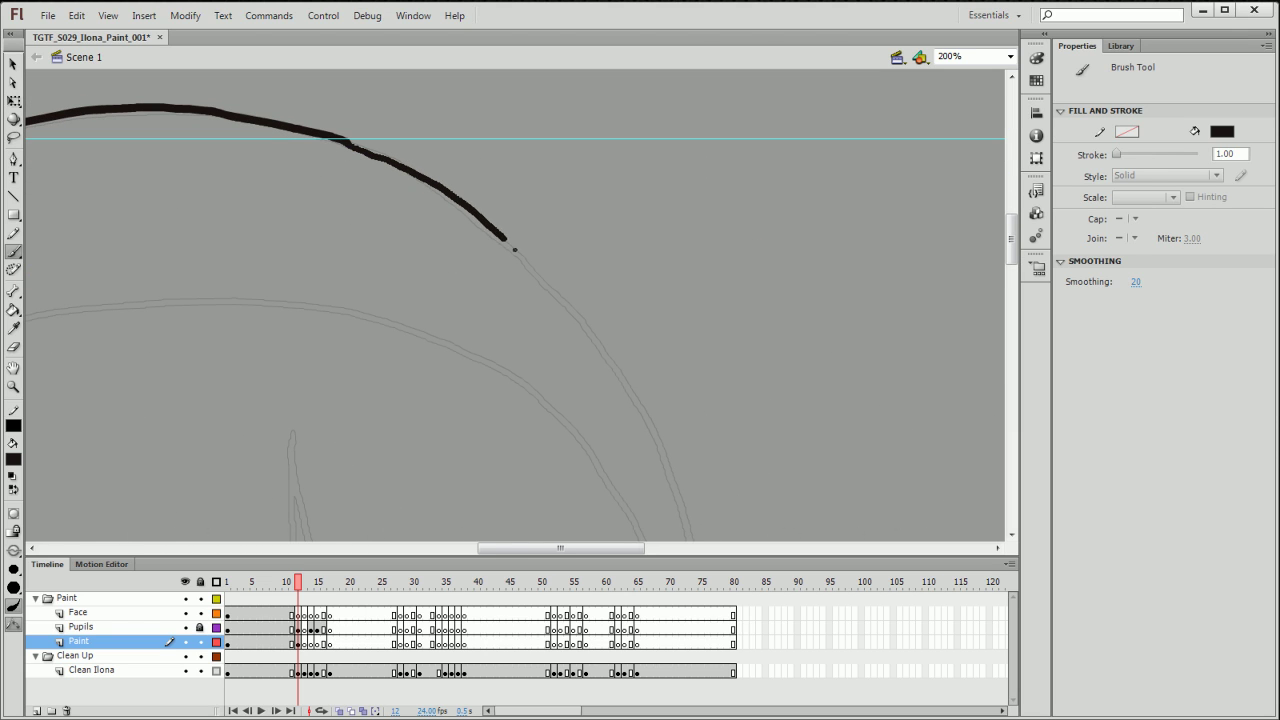
drag(514, 249, 557, 292)
drag(594, 332, 633, 381)
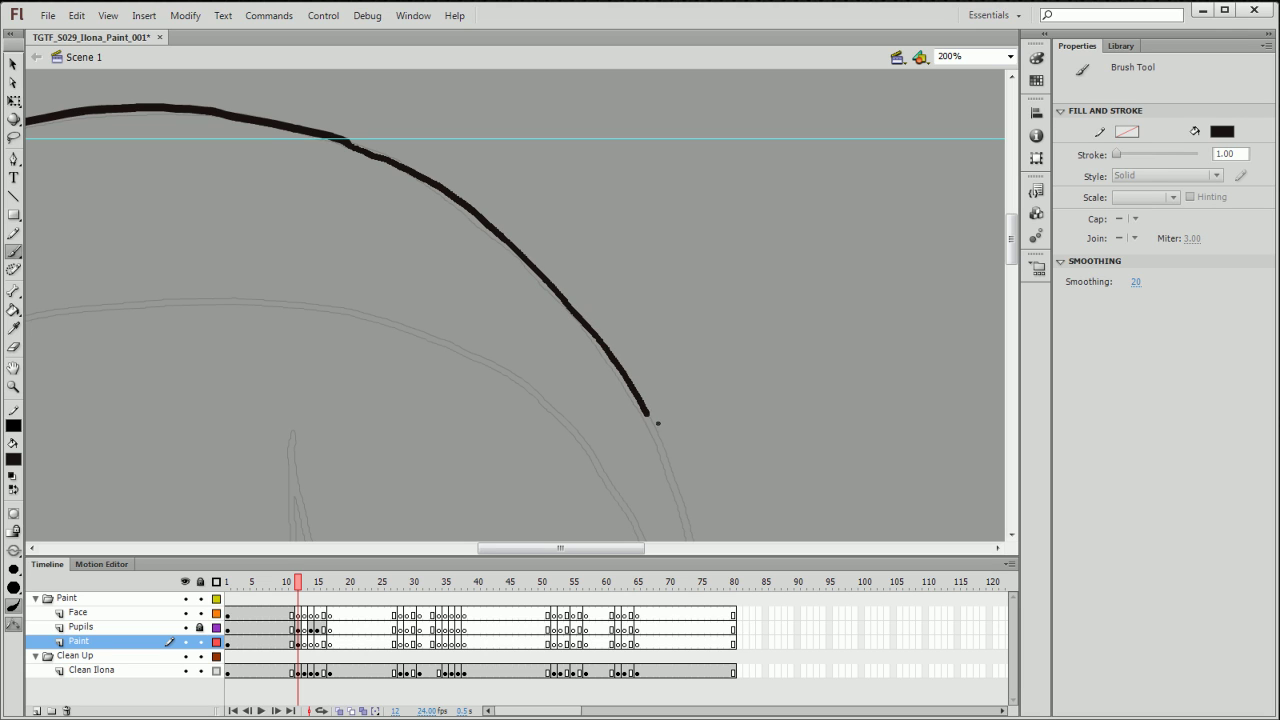
mouse_move(657, 423)
mouse_down()
mouse_move(683, 486)
mouse_move(703, 397)
mouse_move(689, 194)
mouse_move(638, 120)
mouse_move(682, 244)
mouse_move(681, 313)
mouse_move(648, 390)
mouse_up()
drag(663, 246, 731, 382)
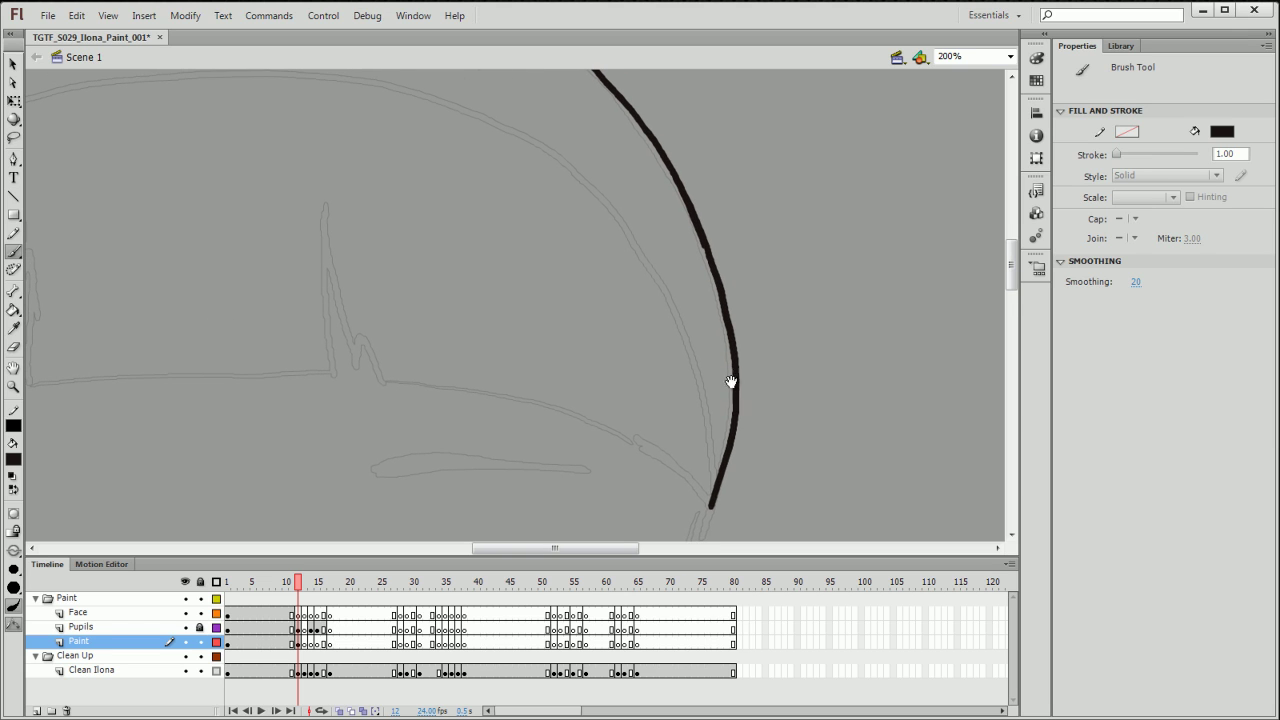
- Brush the hood's inner outline on frame 12 from the end of the fringe up its right side
mouse_move(724, 503)
mouse_down()
mouse_move(694, 345)
mouse_move(648, 255)
mouse_move(515, 128)
mouse_up()
mouse_move(491, 277)
mouse_down()
mouse_move(737, 320)
mouse_move(889, 263)
mouse_up()
scroll(600, 357, left, 5)
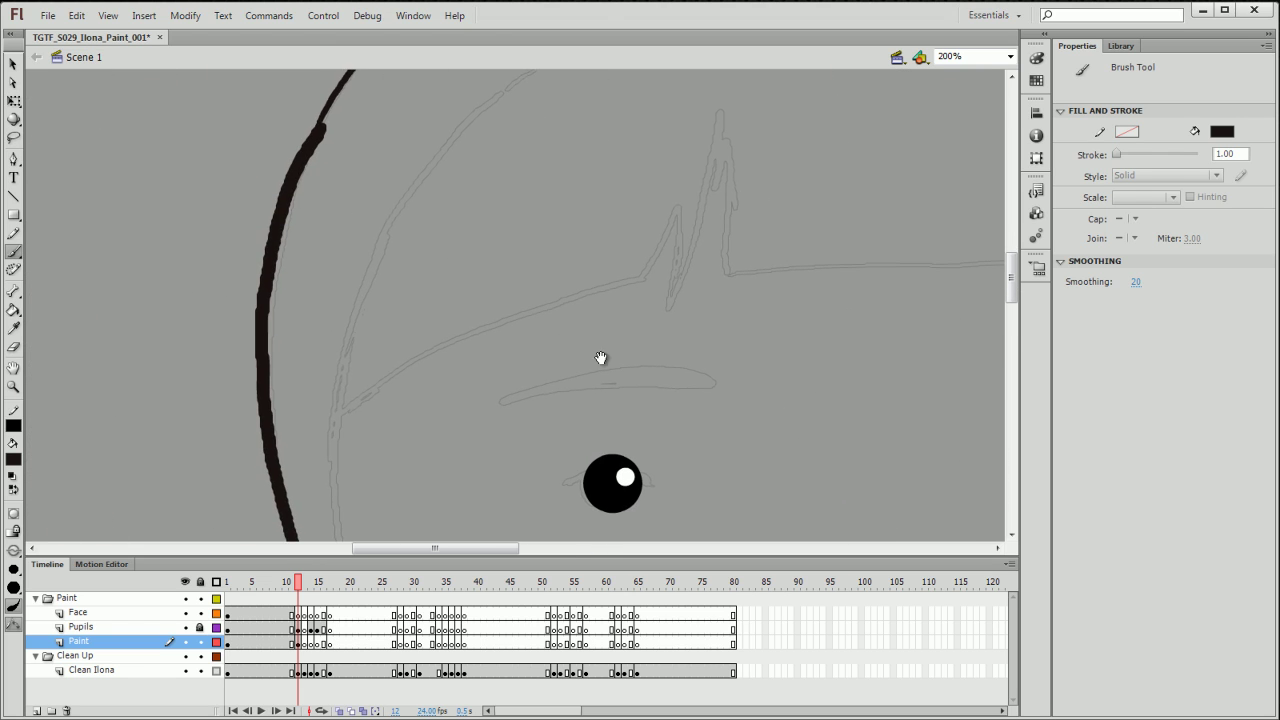
scroll(394, 220, down, 4)
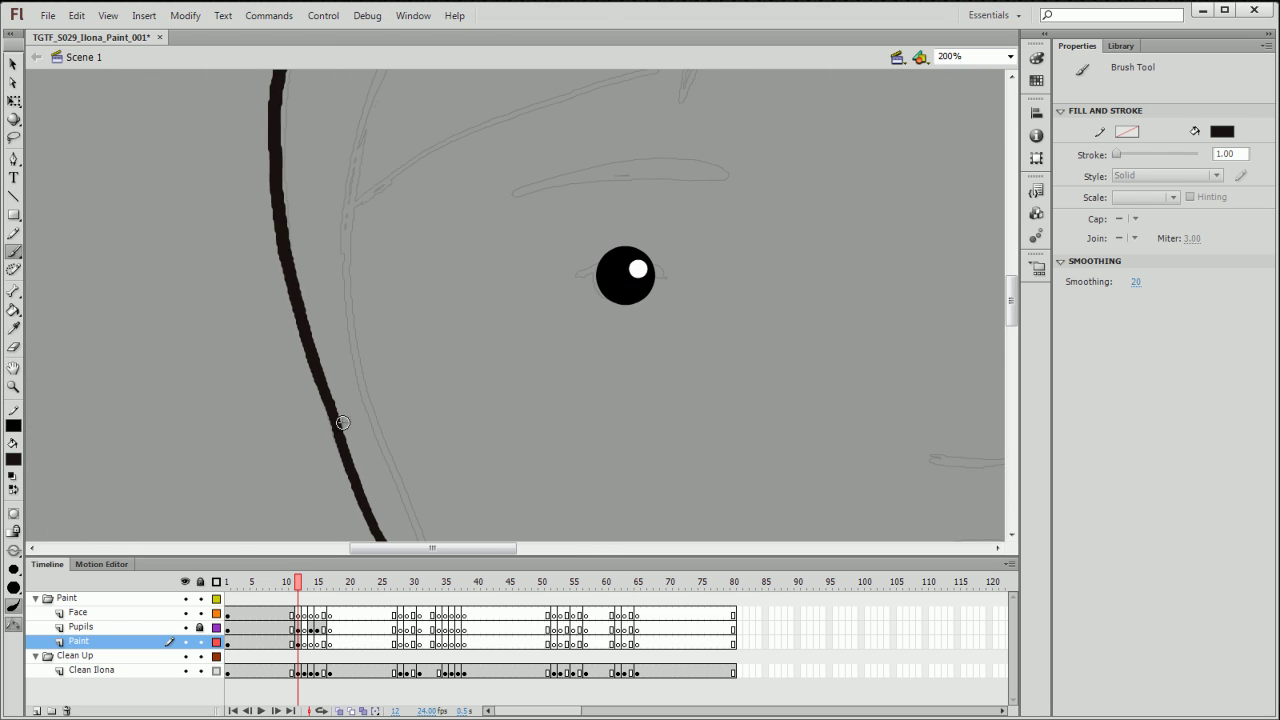
drag(354, 363, 311, 217)
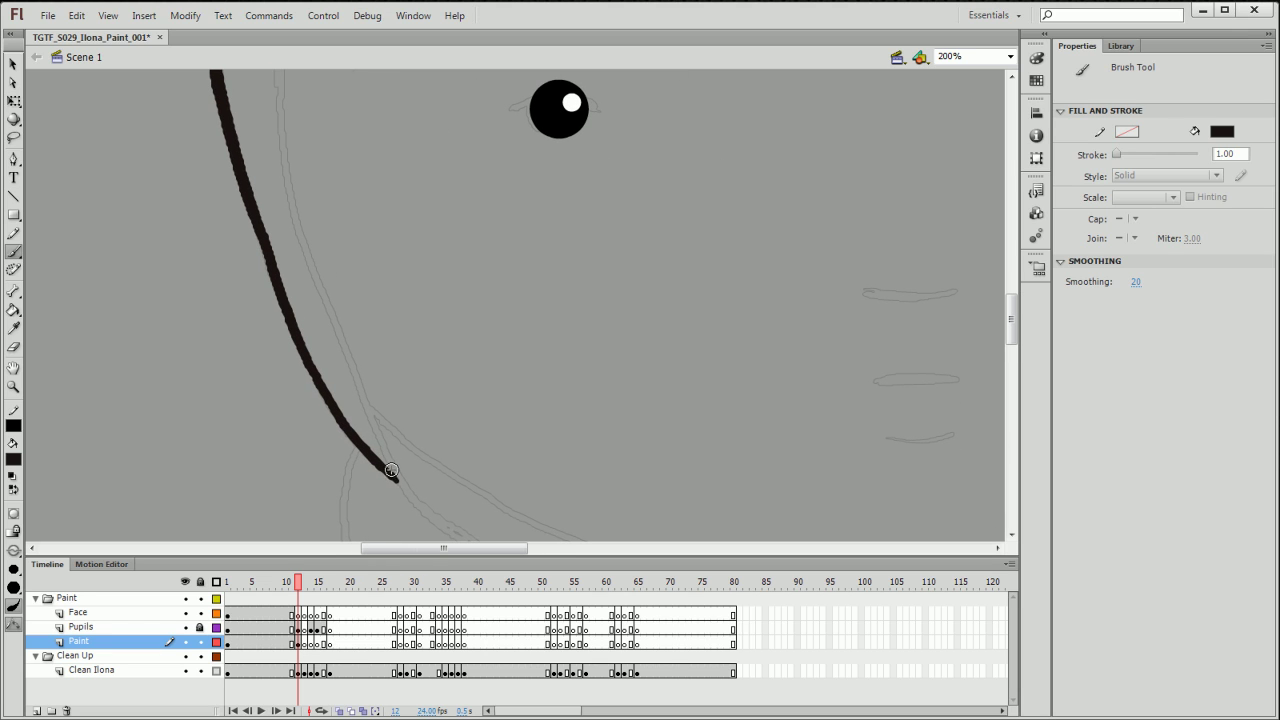
- Brush the hood's inner outline on frame 12 from the lower left tip up past the left eye
drag(397, 470, 292, 210)
scroll(340, 370, up, 5)
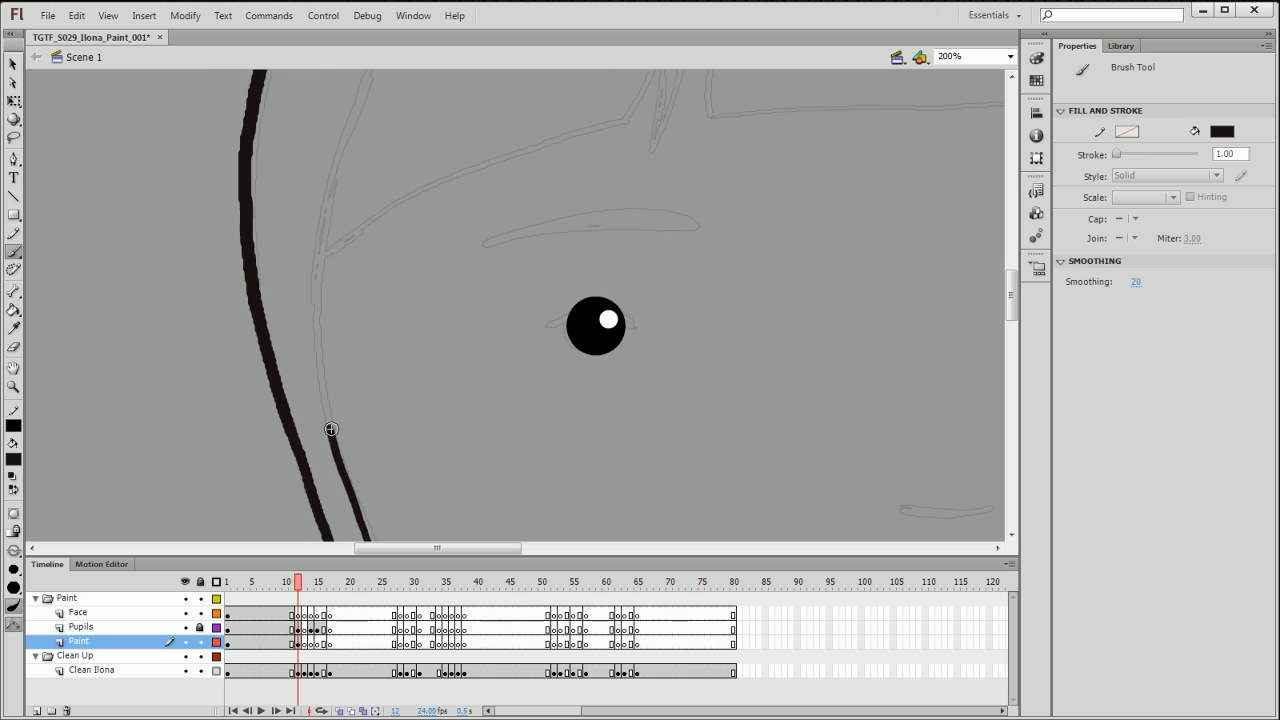
mouse_move(331, 432)
mouse_down()
mouse_move(314, 258)
mouse_move(343, 128)
mouse_up()
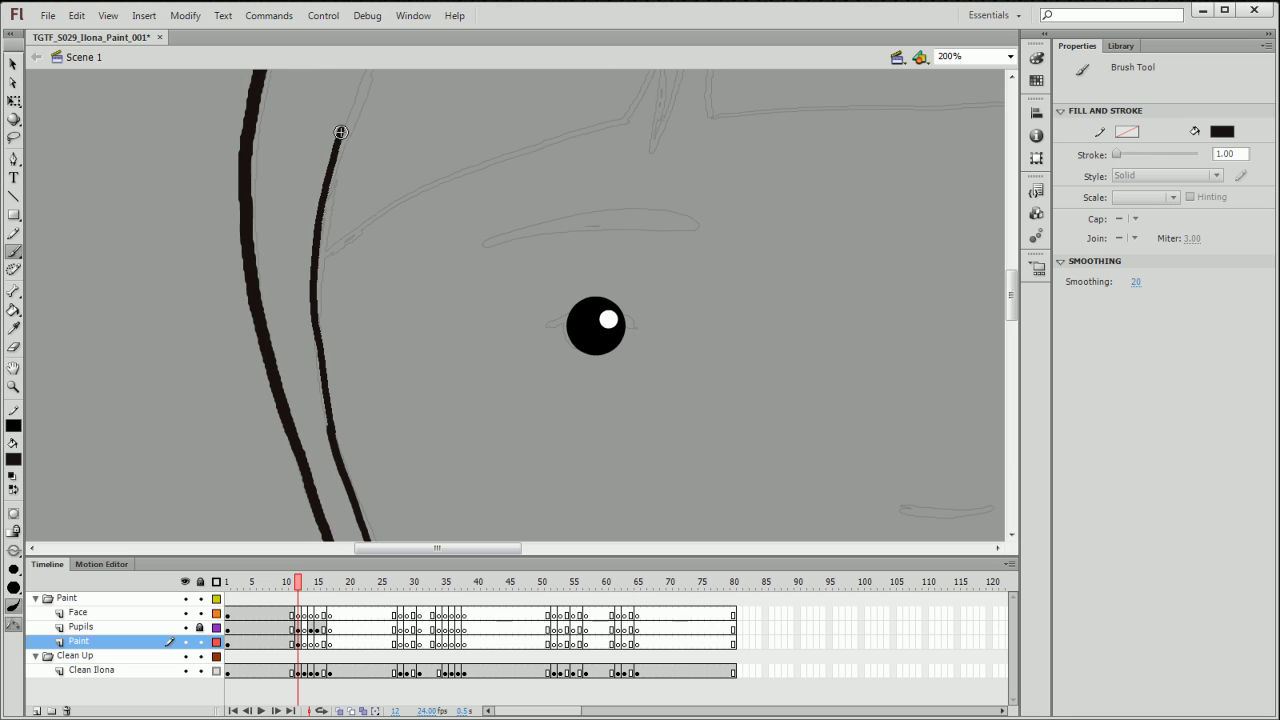
mouse_move(416, 163)
mouse_down()
mouse_move(383, 343)
mouse_move(323, 375)
mouse_up()
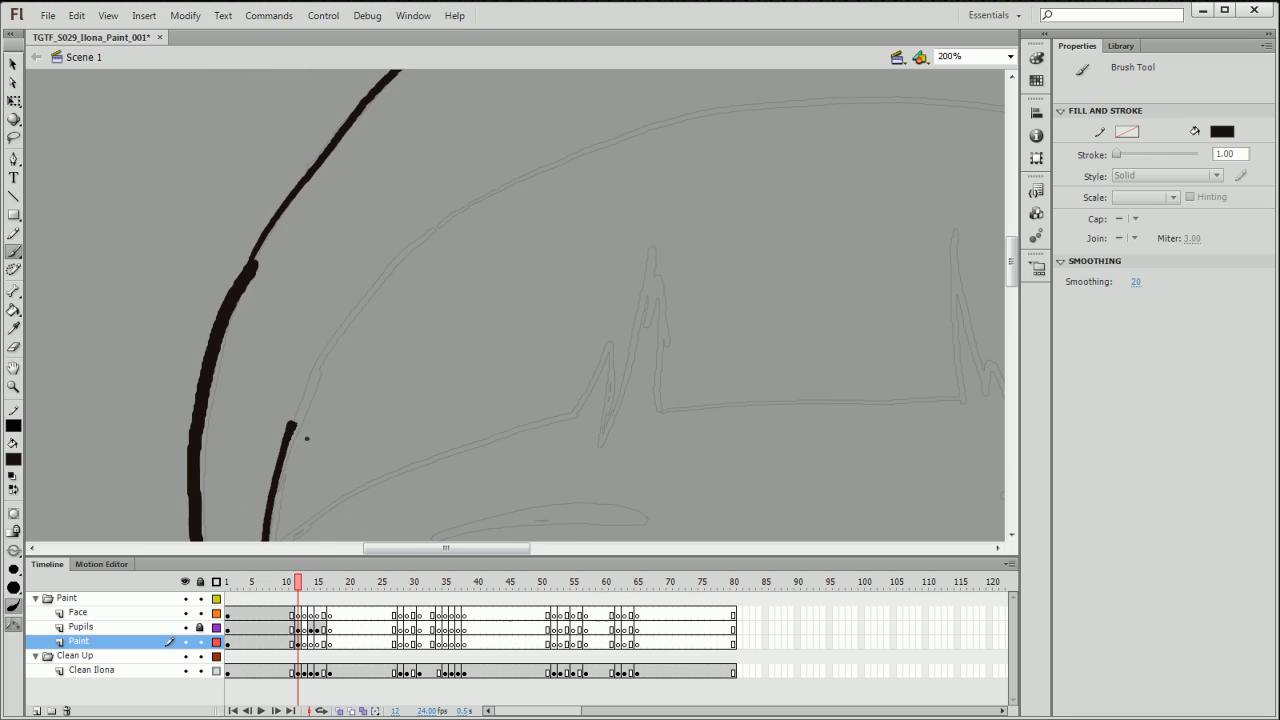
- Continue the hood's inner outline from the left side over the forehead and join it to the right-hand line
mouse_move(307, 438)
mouse_down()
mouse_move(340, 360)
mouse_move(446, 237)
mouse_move(595, 141)
mouse_up()
drag(673, 210, 457, 400)
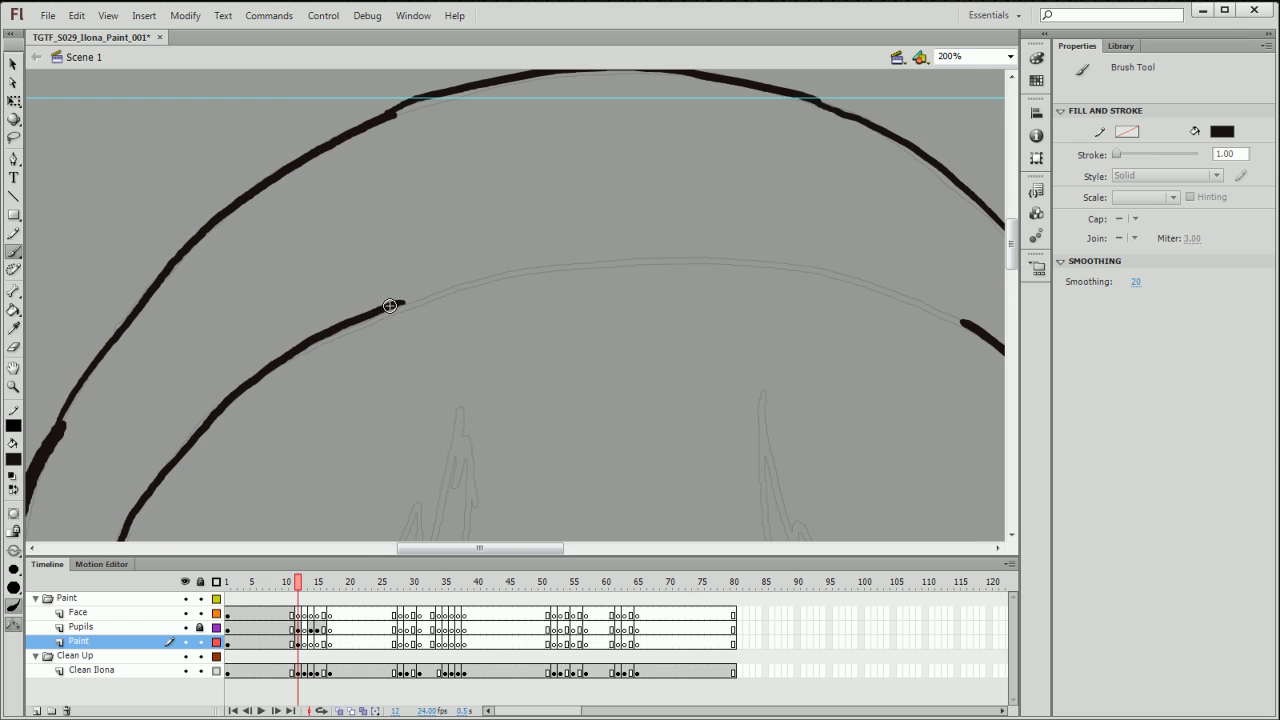
mouse_move(428, 311)
mouse_down()
mouse_move(533, 281)
mouse_move(708, 269)
mouse_up()
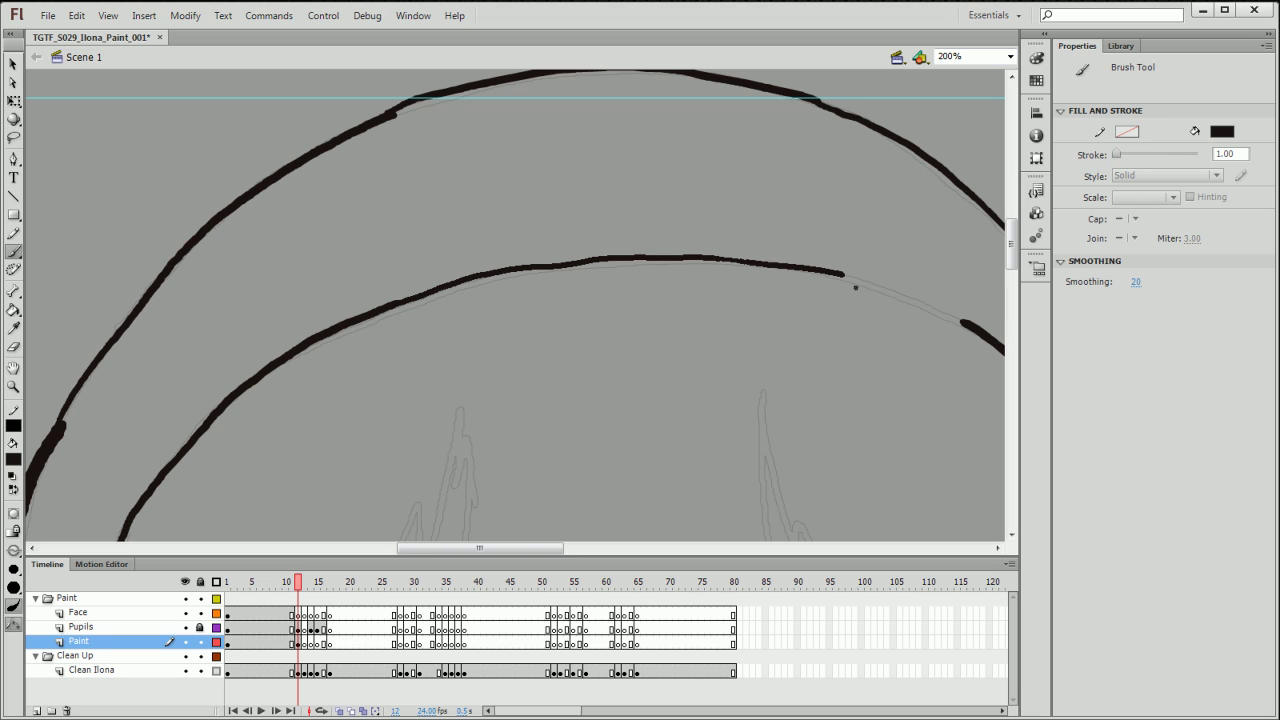
drag(968, 330, 951, 354)
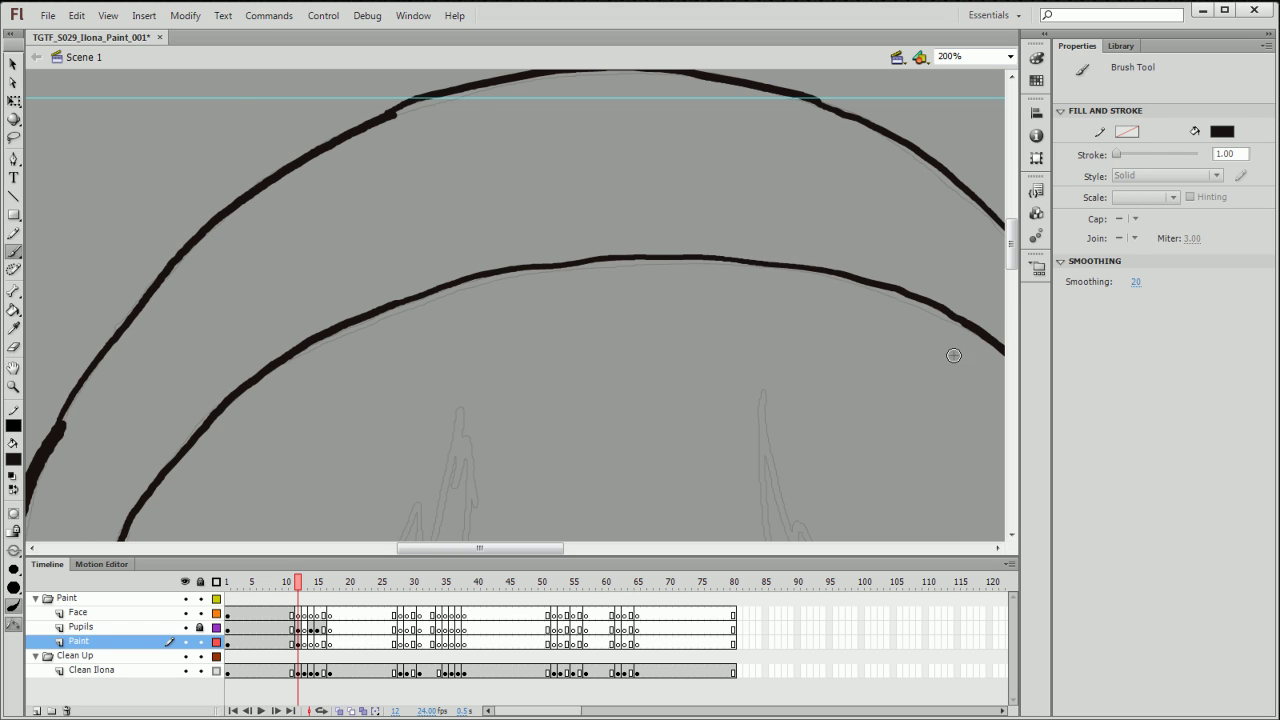
- Sample the dark grey of the neck garment on frame 11 as the fill colour and return to frame 12
mouse_move(824, 388)
mouse_down()
mouse_move(757, 266)
mouse_move(811, 88)
mouse_up()
drag(517, 423, 653, 195)
drag(480, 446, 537, 340)
click(296, 588)
drag(296, 588, 291, 596)
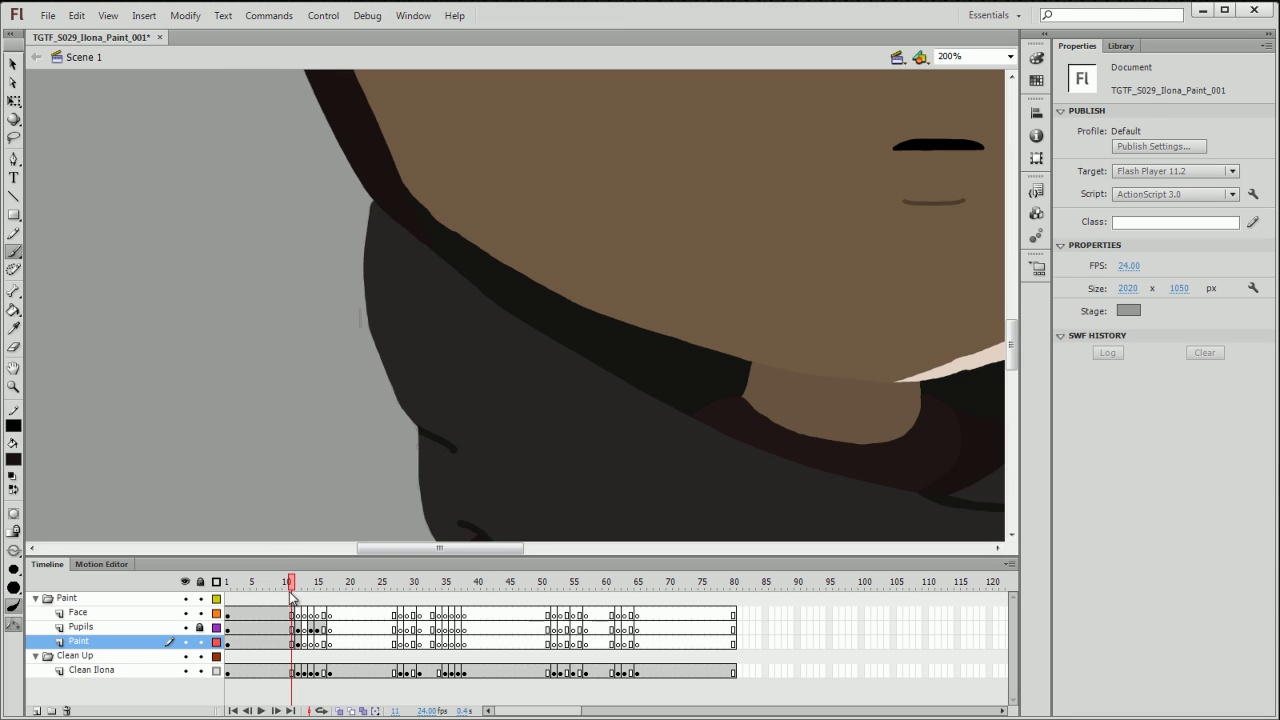
click(14, 459)
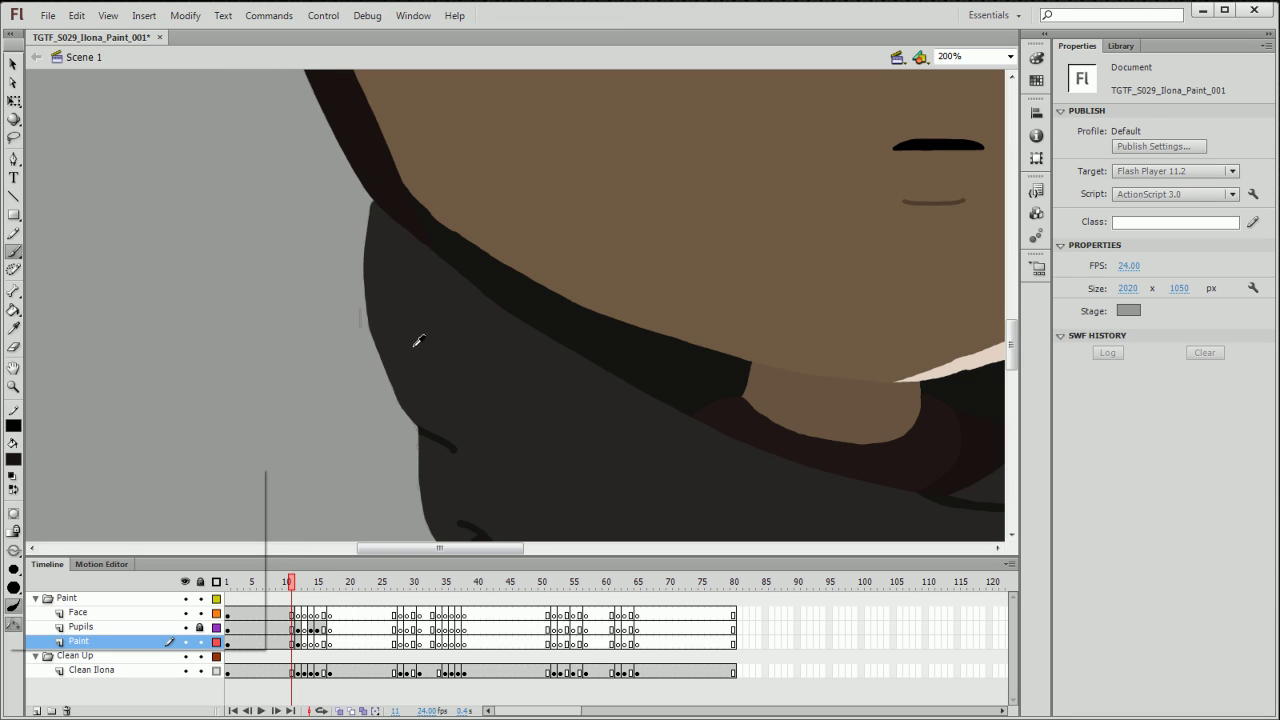
click(399, 280)
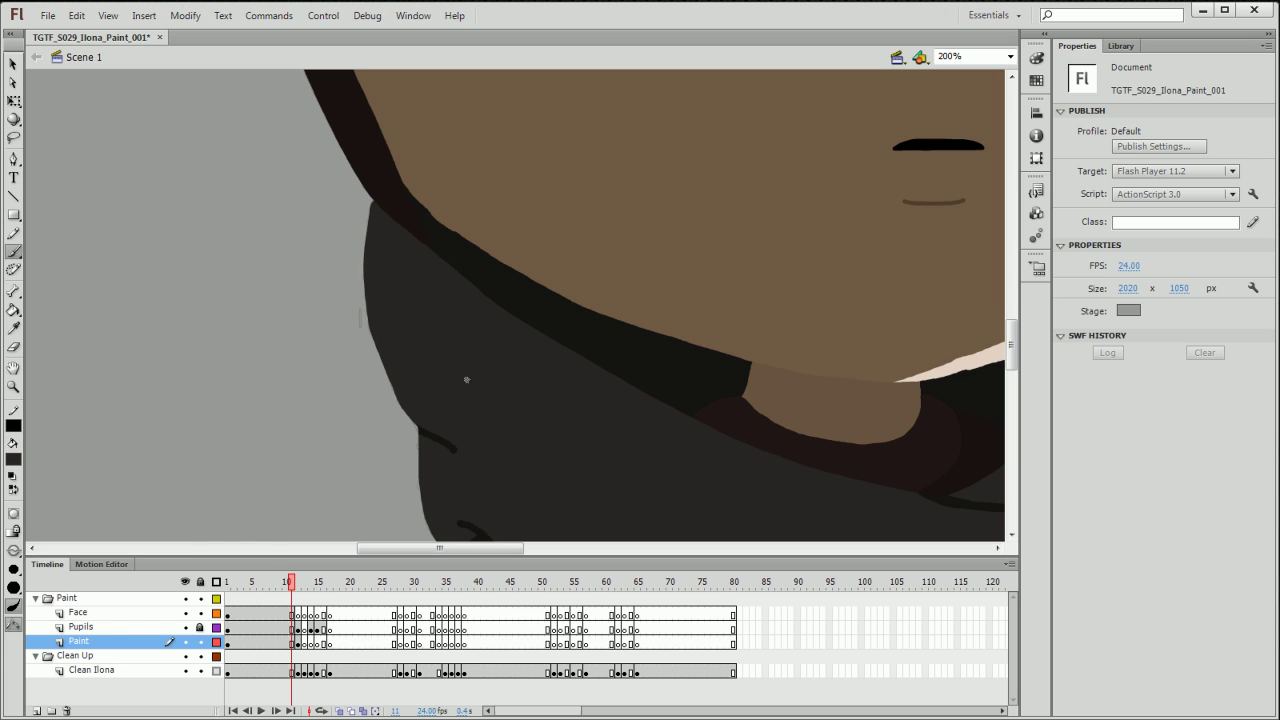
drag(437, 408, 390, 330)
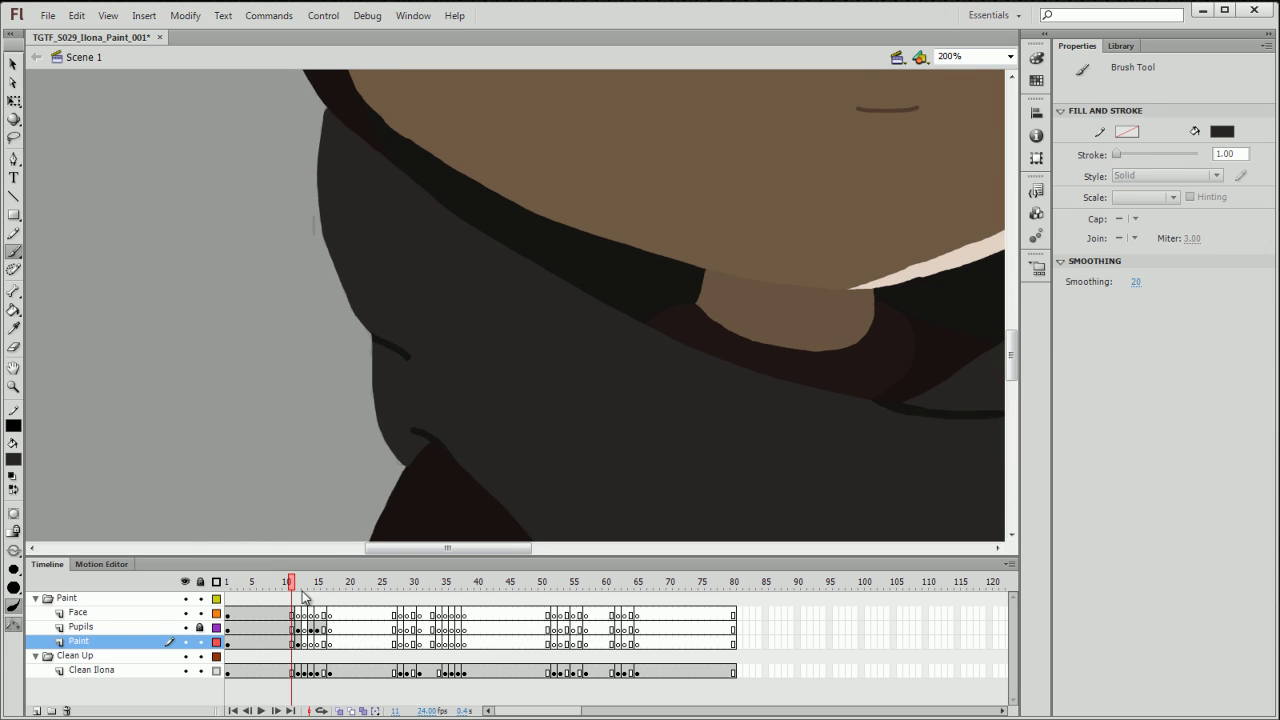
click(297, 585)
- Change the brush mode and brush the left outer edge of the neck garment in dark grey, including both folds
key(b)
scroll(314, 150, right, 1)
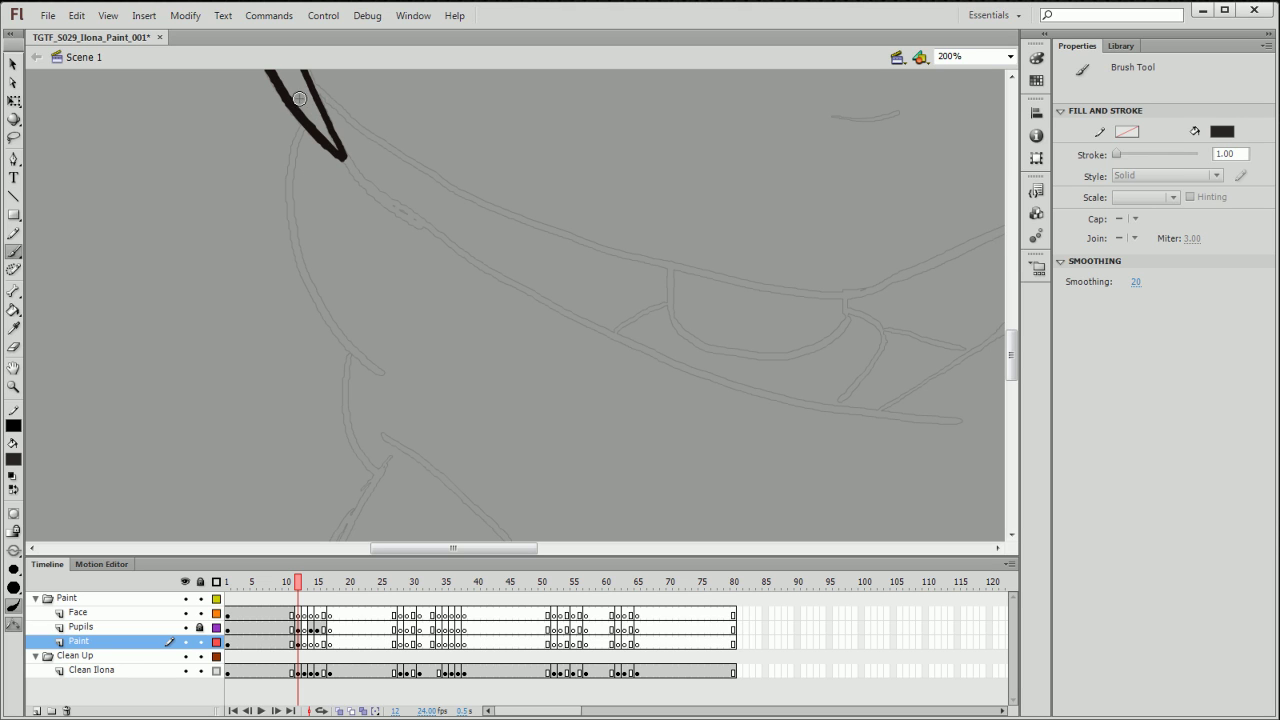
click(13, 550)
click(91, 587)
mouse_move(316, 141)
mouse_down()
mouse_move(307, 253)
mouse_move(335, 323)
mouse_move(380, 375)
mouse_up()
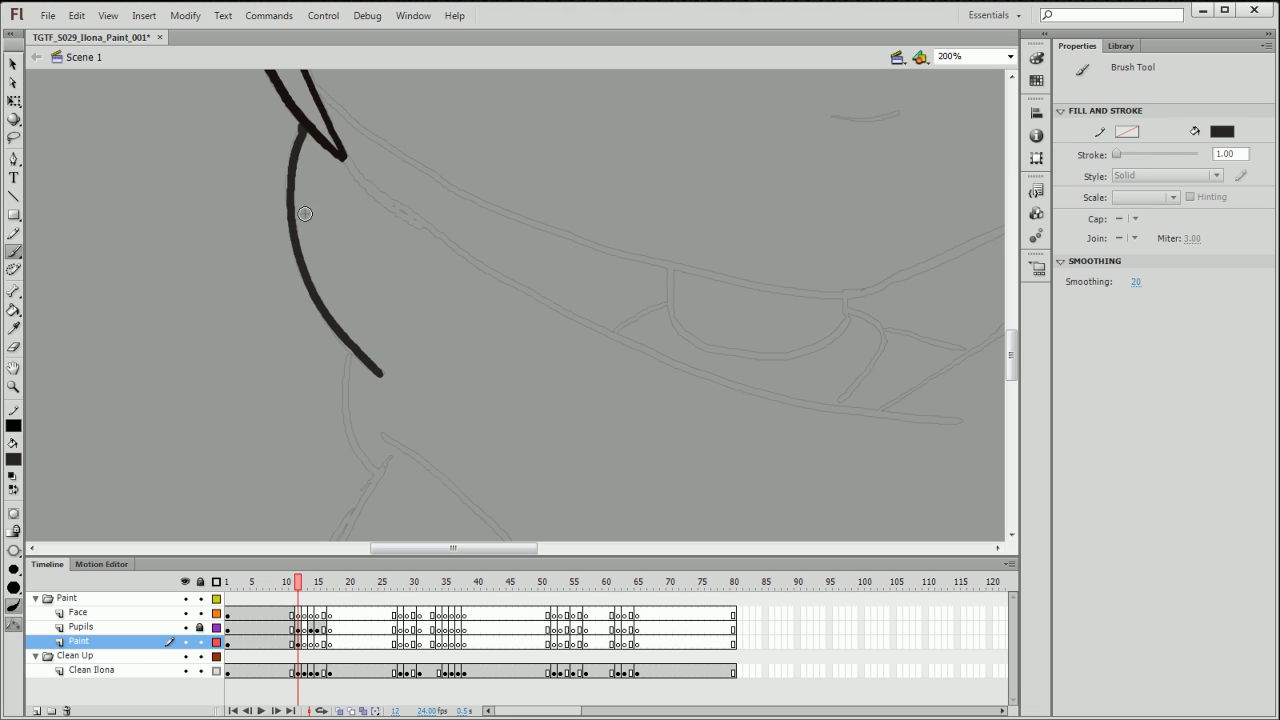
mouse_move(359, 410)
mouse_down()
mouse_move(369, 471)
mouse_move(383, 467)
mouse_up()
drag(500, 437, 377, 206)
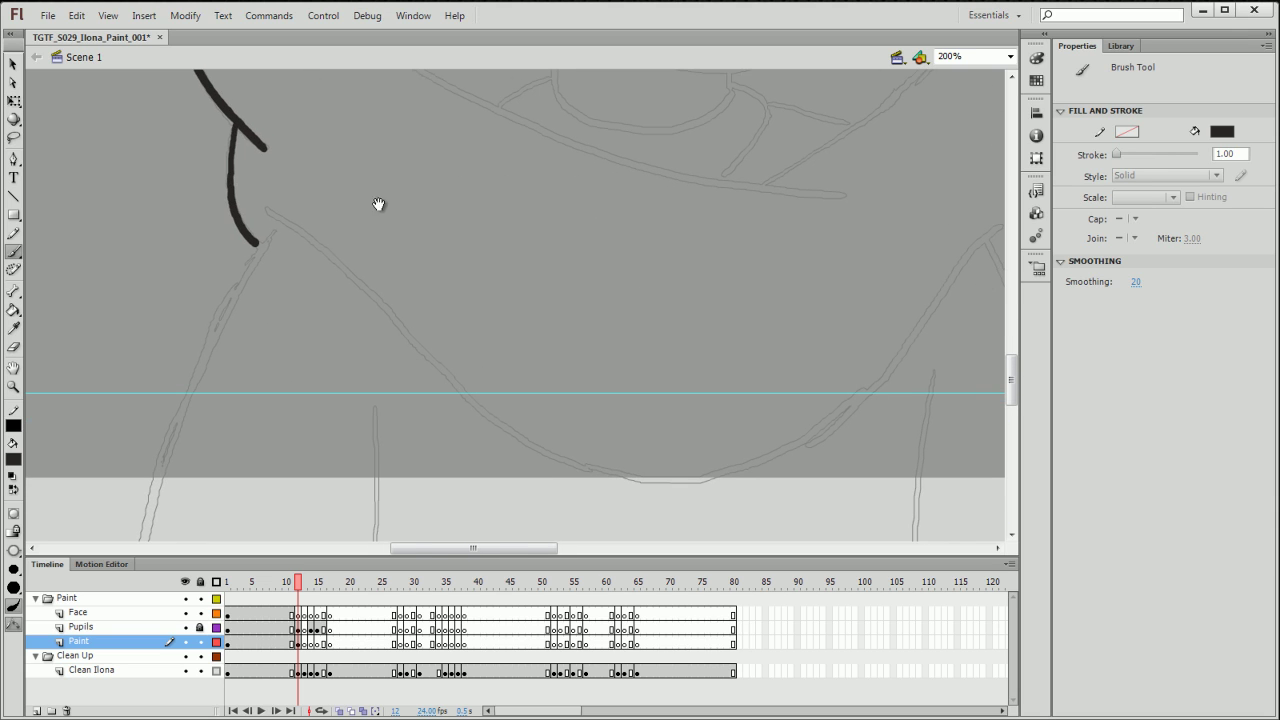
- Brush the neck garment's curved lower edge on frame 12 from the left fold across to the right fold
drag(286, 244, 299, 235)
mouse_move(376, 300)
mouse_down()
mouse_move(508, 434)
mouse_move(567, 470)
mouse_move(626, 486)
mouse_move(706, 477)
mouse_up()
drag(774, 406, 660, 432)
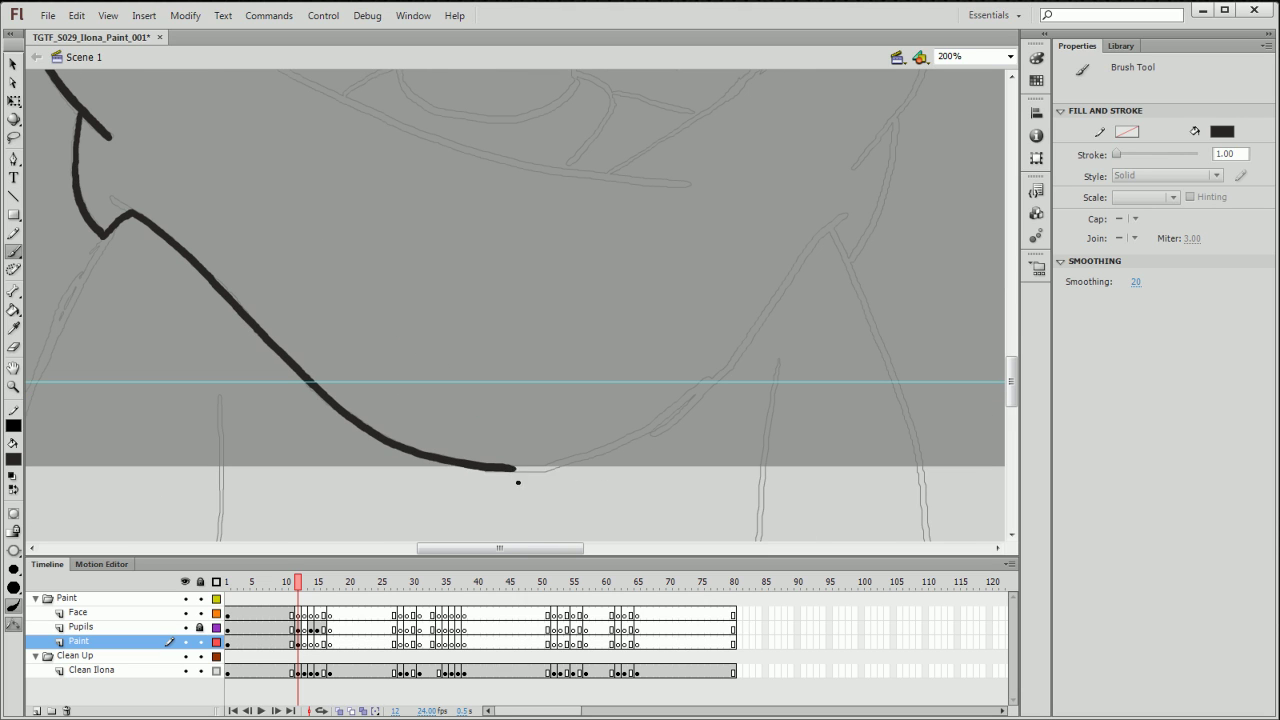
mouse_move(514, 467)
mouse_down()
mouse_move(582, 475)
mouse_move(662, 415)
mouse_up()
mouse_move(578, 456)
mouse_down()
mouse_move(728, 389)
mouse_move(825, 258)
mouse_move(871, 220)
mouse_up()
drag(874, 297, 663, 468)
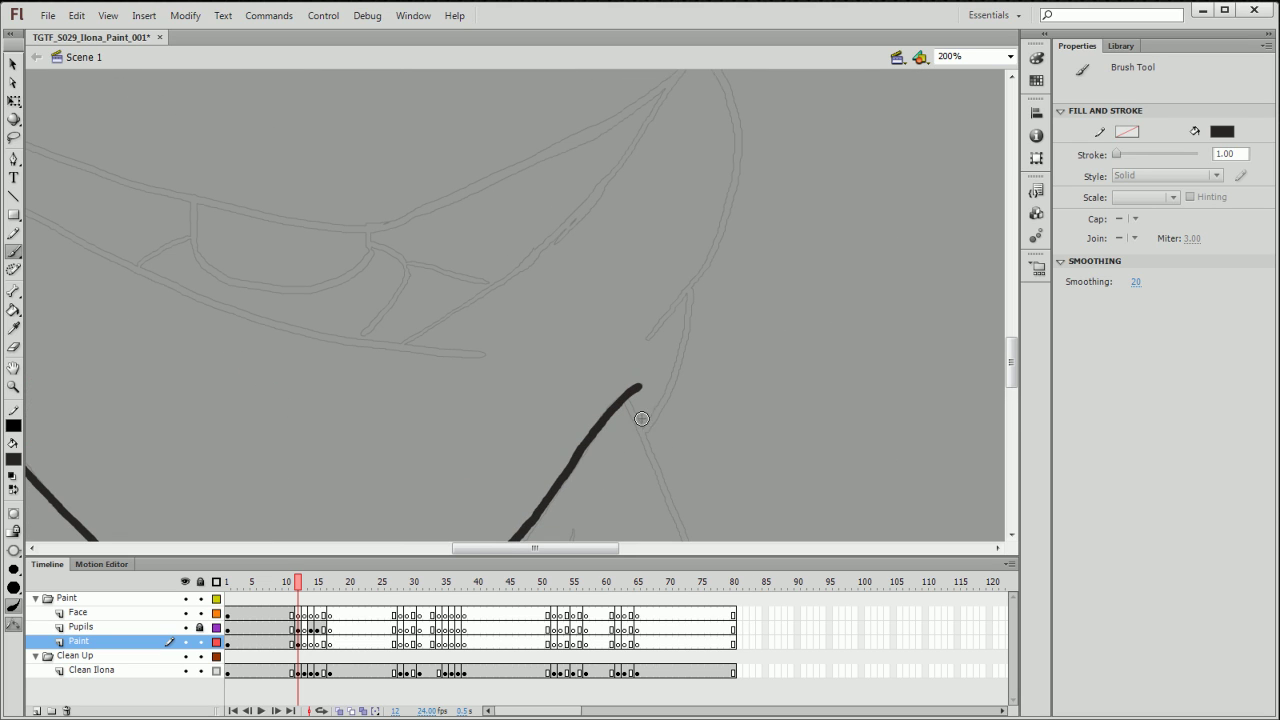
- Brush the neck garment's right outer edge on frame 12 from the lower fold up to the jaw
drag(630, 396, 634, 408)
mouse_move(690, 374)
mouse_down()
mouse_move(691, 286)
mouse_move(703, 322)
mouse_move(692, 388)
mouse_move(718, 346)
mouse_move(730, 234)
mouse_move(714, 192)
mouse_move(677, 178)
mouse_move(660, 212)
mouse_move(691, 181)
mouse_move(718, 275)
mouse_move(829, 217)
mouse_up()
click(645, 200)
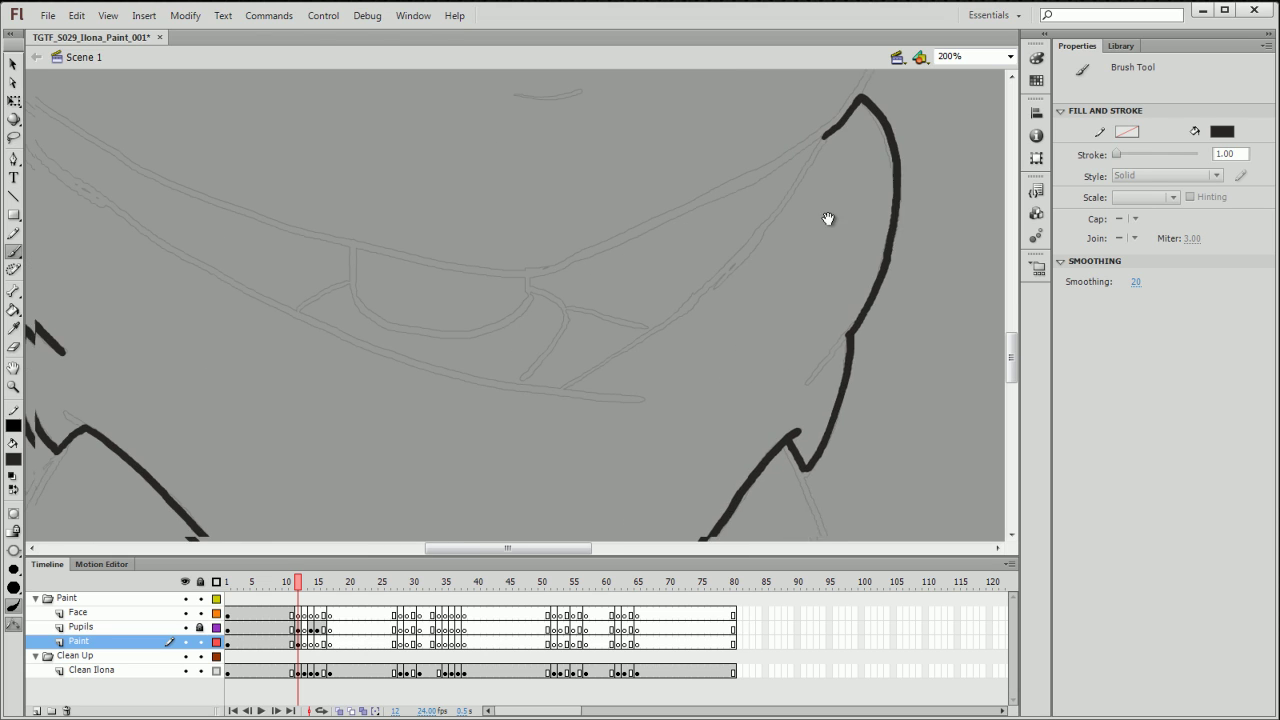
- Brush the neck garment's upper edge below the chin in dark grey, from the hood's left tip to the right side
mouse_move(114, 192)
mouse_down()
mouse_move(300, 334)
mouse_move(529, 433)
mouse_move(669, 458)
mouse_move(731, 453)
mouse_move(756, 393)
mouse_move(864, 309)
mouse_move(900, 262)
mouse_move(926, 204)
mouse_move(918, 190)
mouse_up()
mouse_move(712, 410)
mouse_down()
mouse_move(710, 460)
mouse_move(792, 440)
mouse_up()
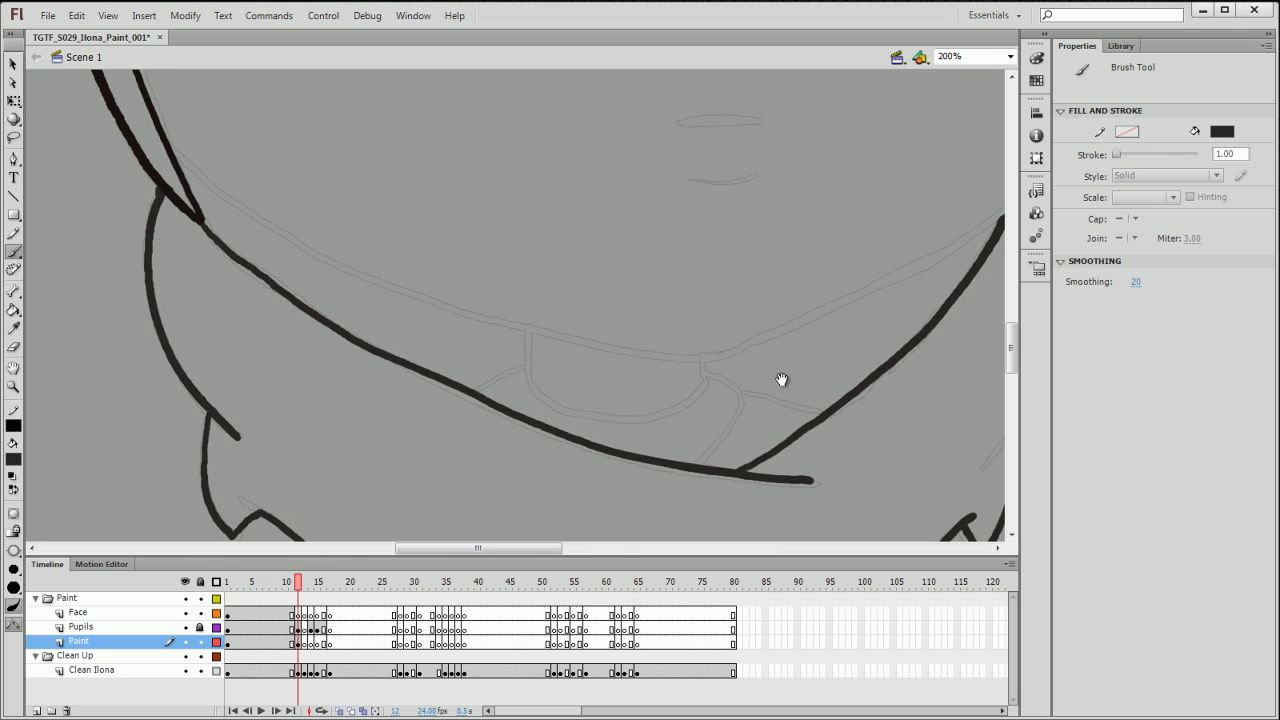
drag(700, 349, 697, 157)
drag(658, 309, 709, 220)
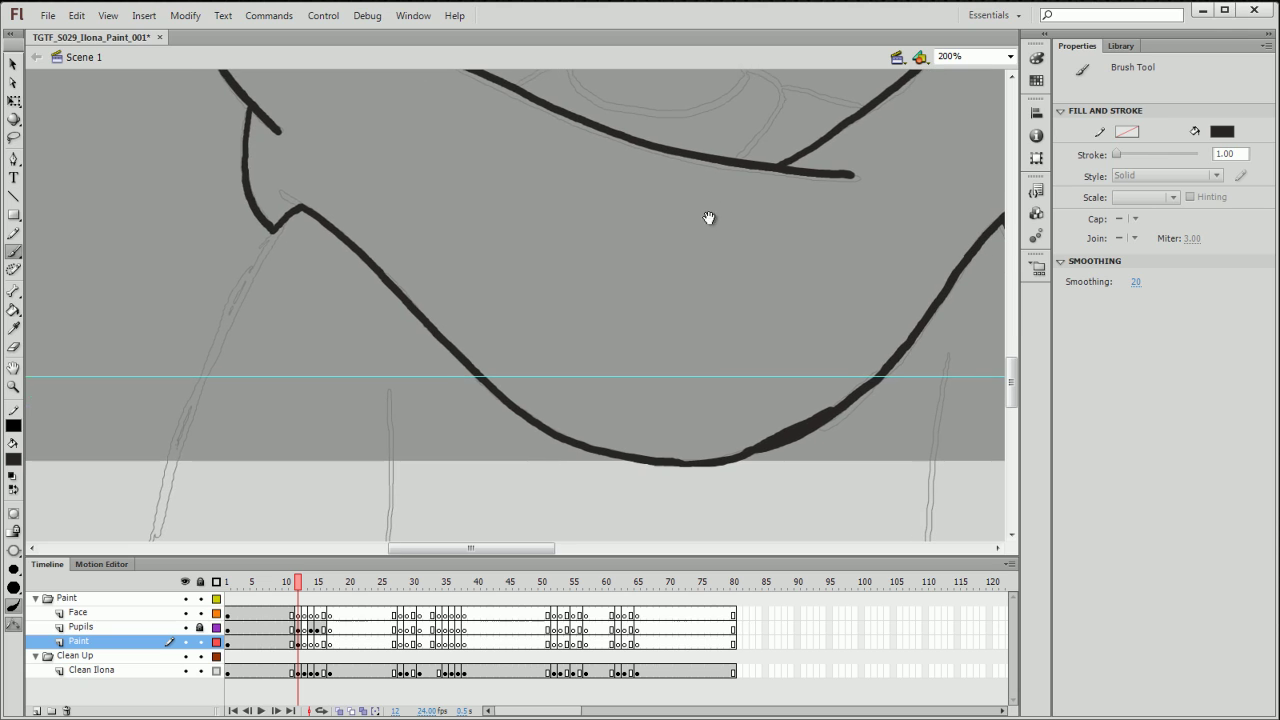
- Sample the dark brown of the body below the neck garment on frame 11 as the fill colour and return to frame 12
click(13, 459)
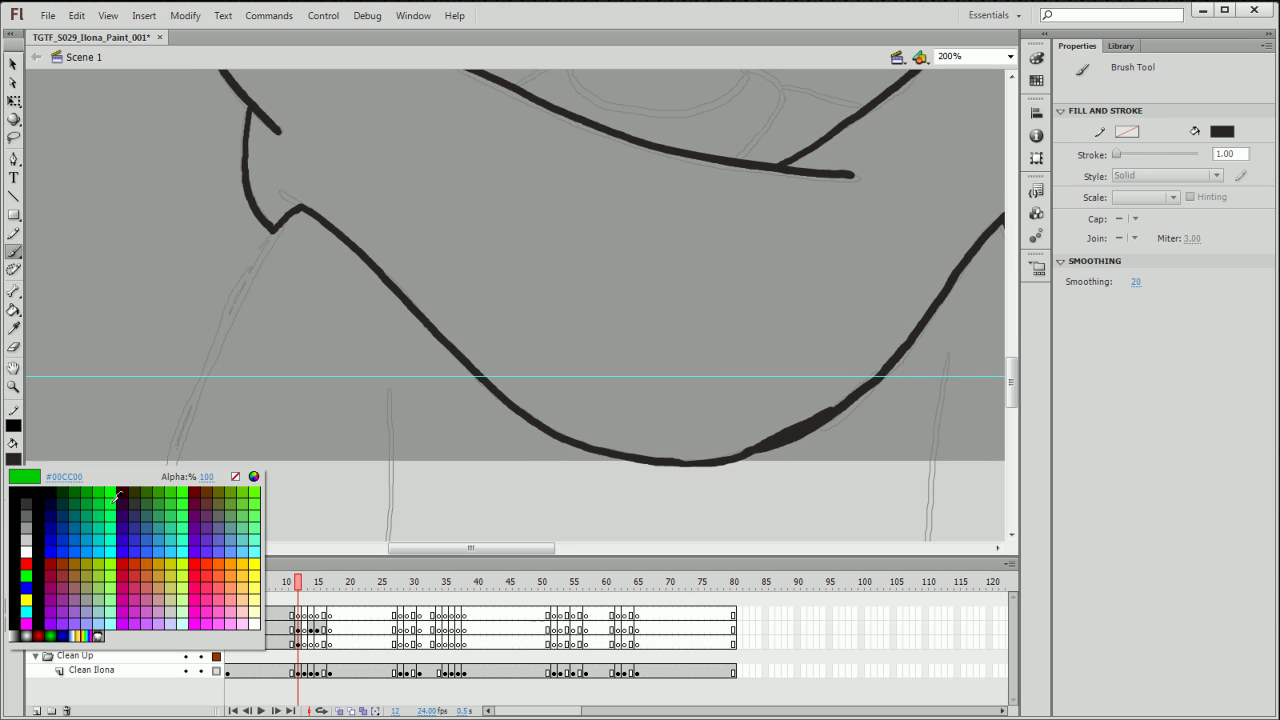
click(187, 427)
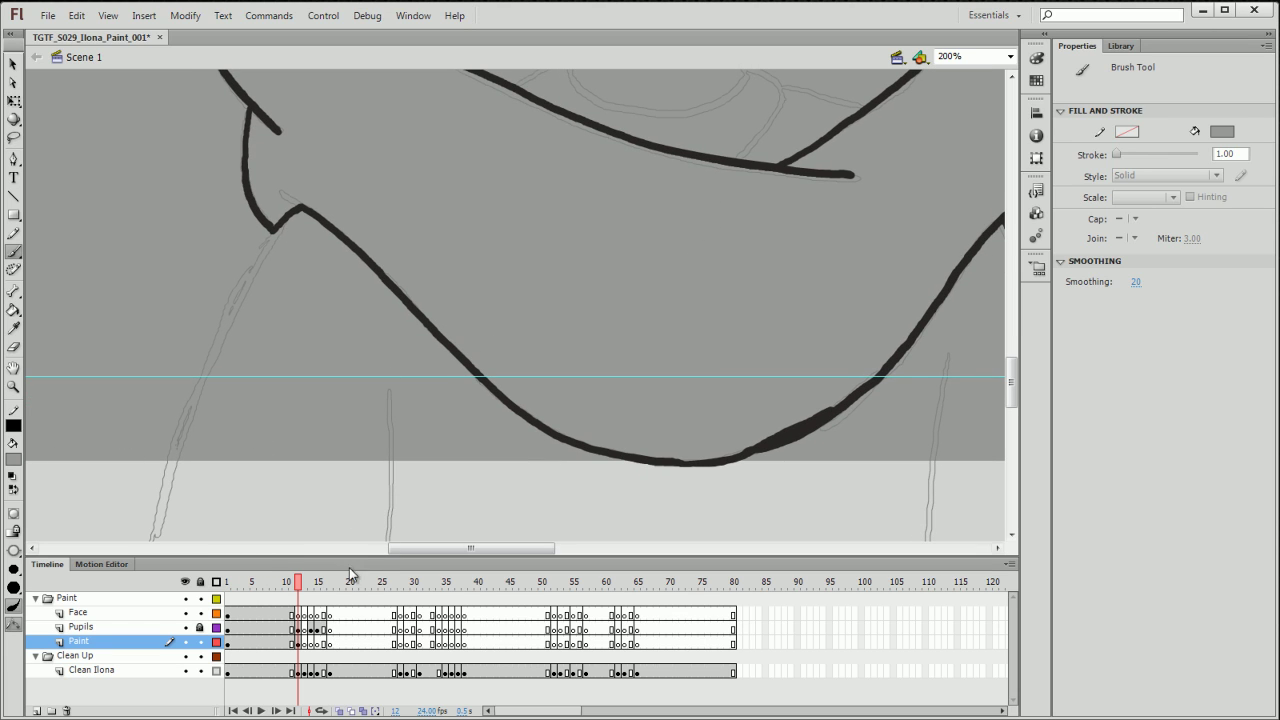
key(comma)
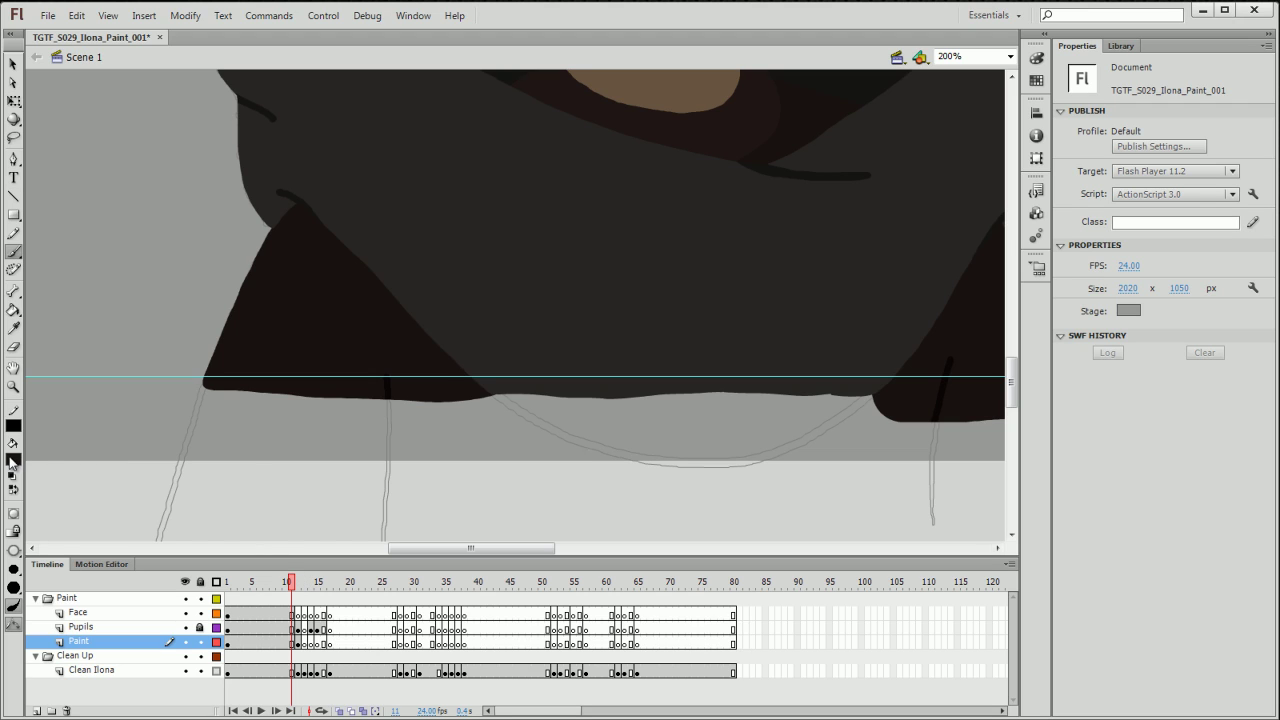
click(12, 461)
click(281, 368)
click(298, 582)
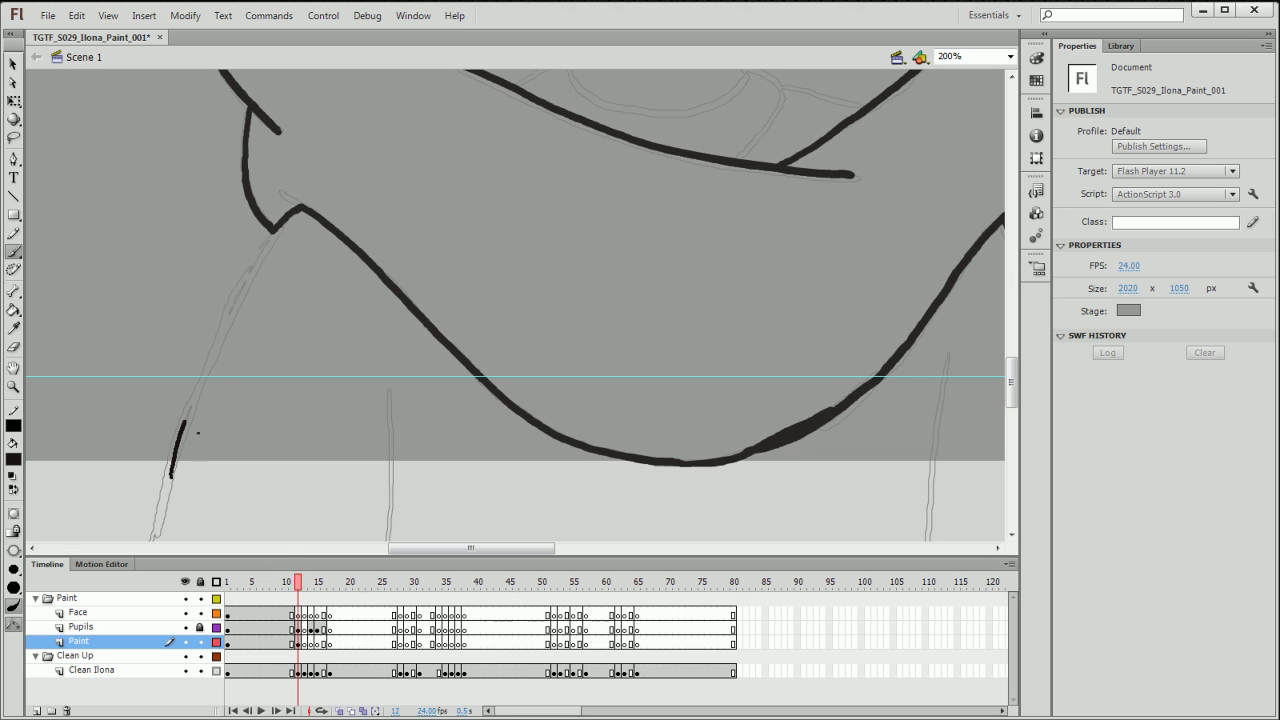
- Brush the body's outline in dark brown down both sides and close it with a line just below the stage edge
mouse_move(222, 363)
mouse_down()
mouse_move(277, 258)
mouse_move(282, 226)
mouse_up()
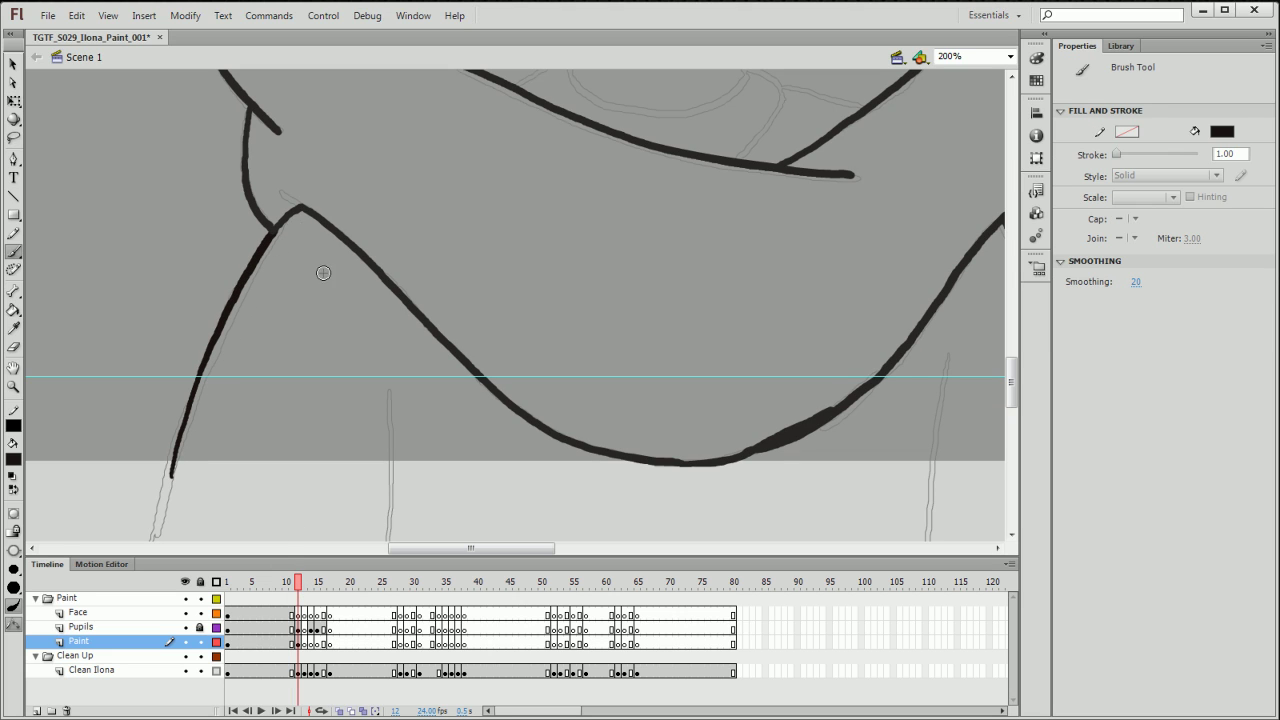
mouse_move(166, 481)
mouse_down()
mouse_move(754, 508)
mouse_move(846, 491)
mouse_up()
drag(923, 451, 527, 438)
mouse_move(625, 254)
mouse_down()
mouse_move(672, 366)
mouse_move(690, 476)
mouse_up()
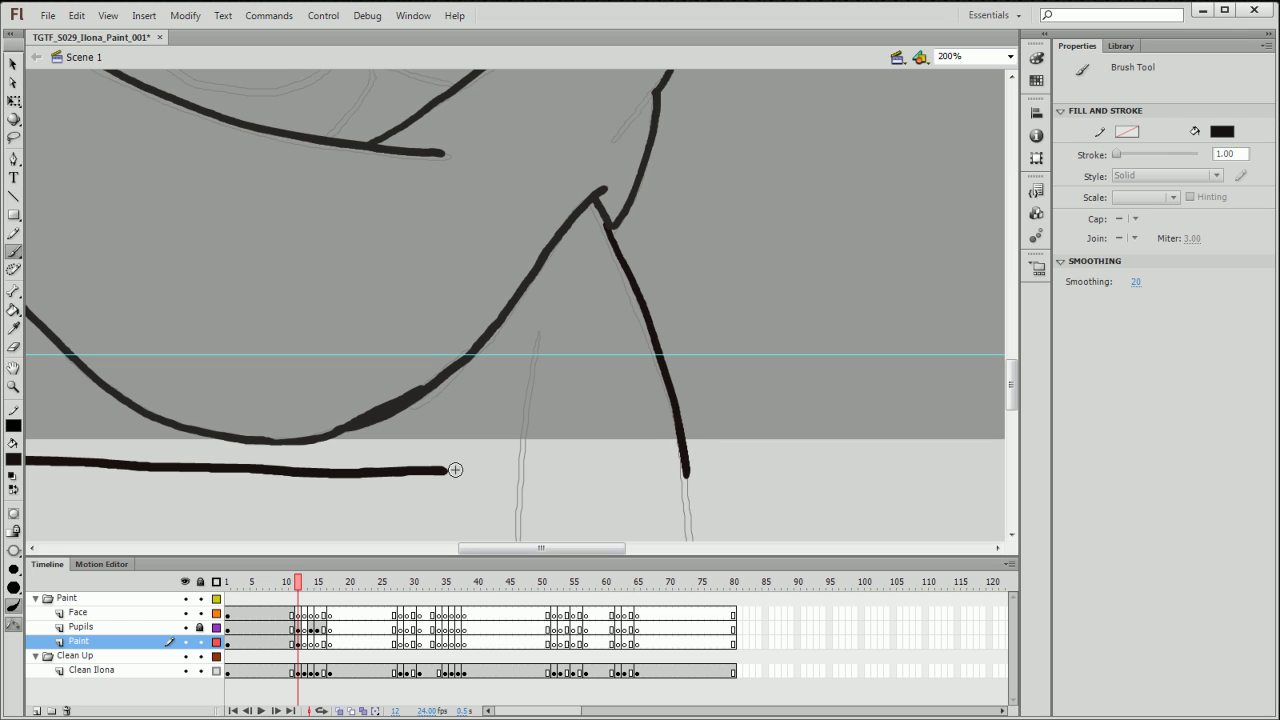
drag(455, 470, 686, 472)
- Sample the brown skin colour of the face on frame 11 as the fill colour and return to frame 12
mouse_move(591, 208)
mouse_down()
mouse_move(641, 474)
mouse_move(701, 475)
mouse_move(648, 400)
mouse_move(738, 374)
mouse_move(617, 434)
mouse_up()
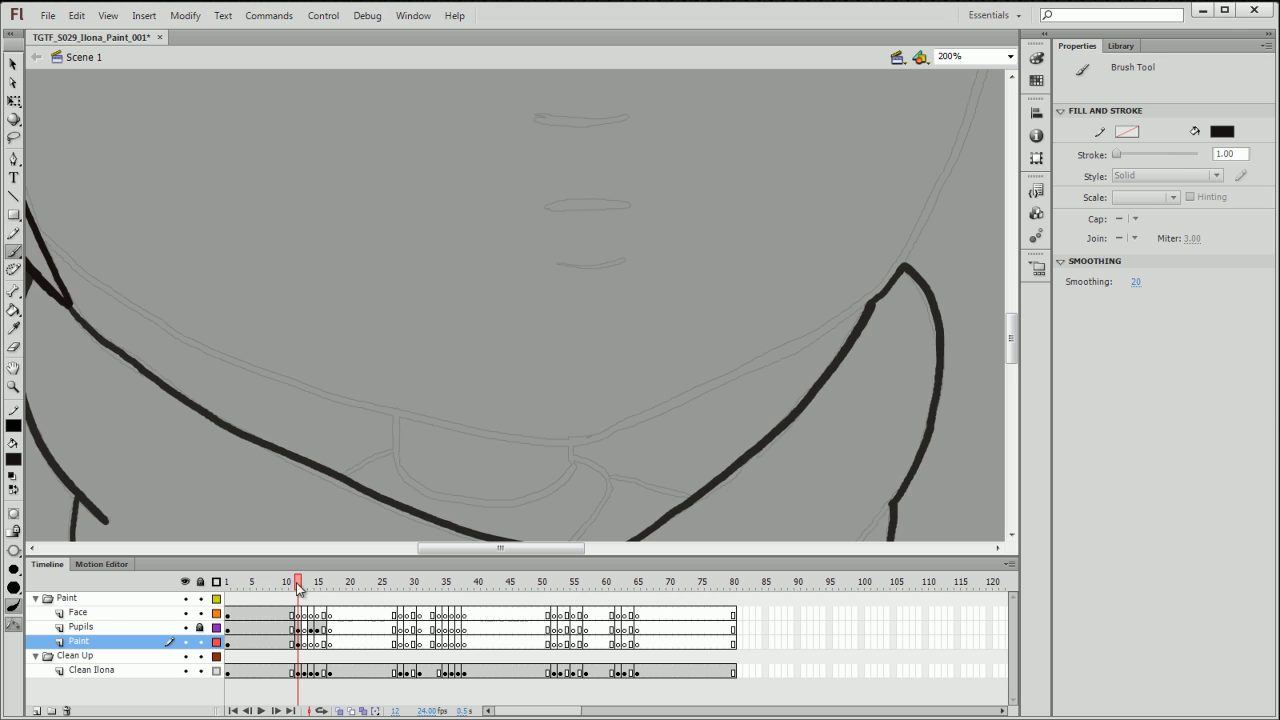
drag(297, 588, 292, 581)
click(16, 463)
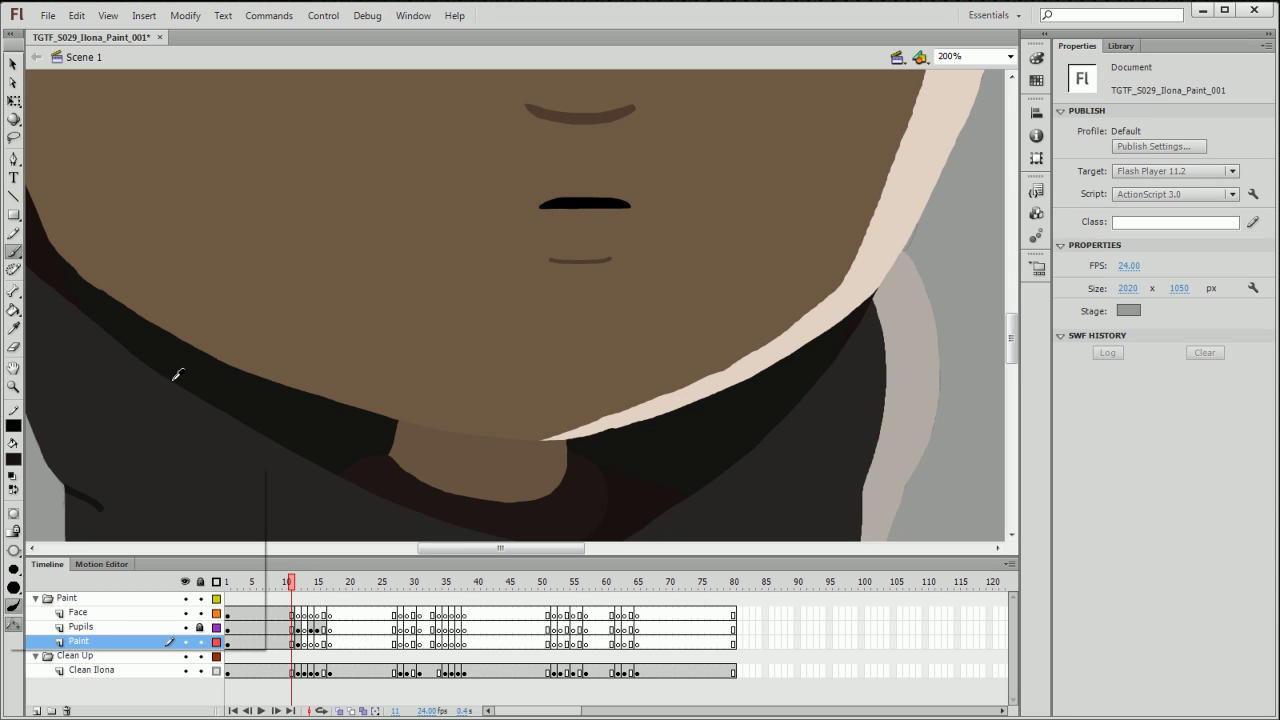
click(229, 346)
click(298, 585)
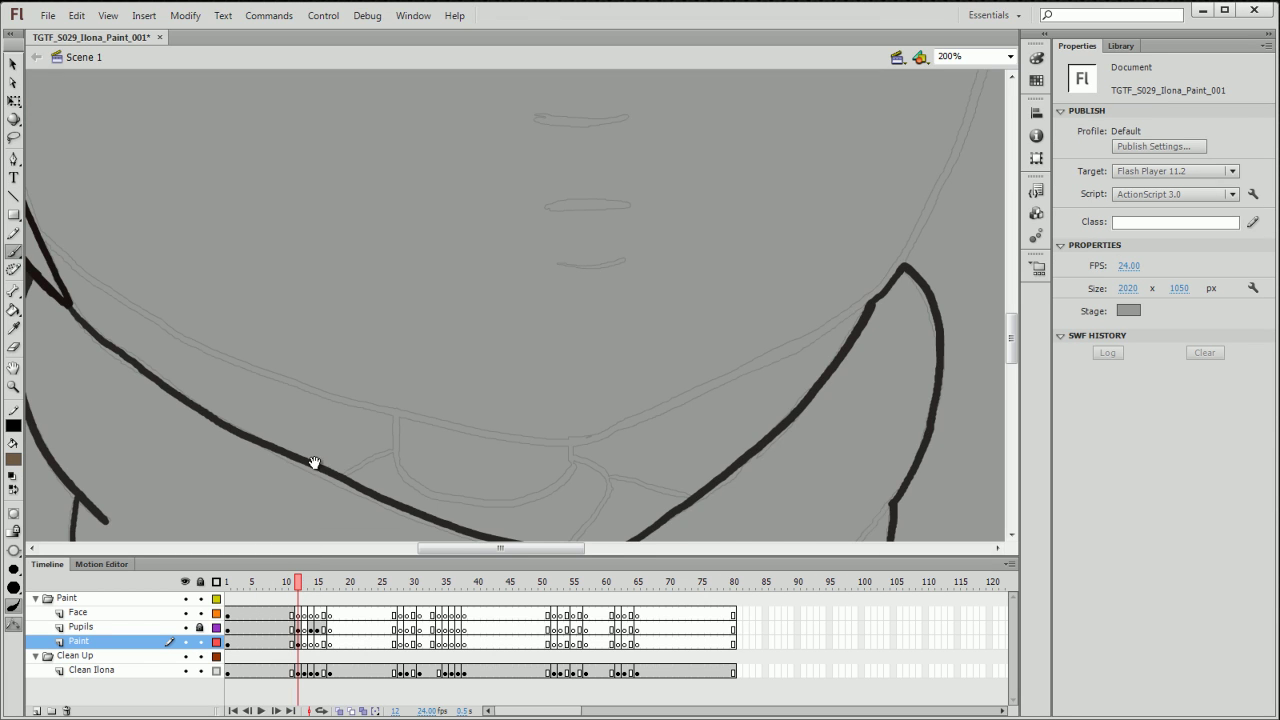
- Brush the face outline in skin brown from the hood's lower left edge along the chin and up to the fringe's right end
drag(314, 463, 446, 394)
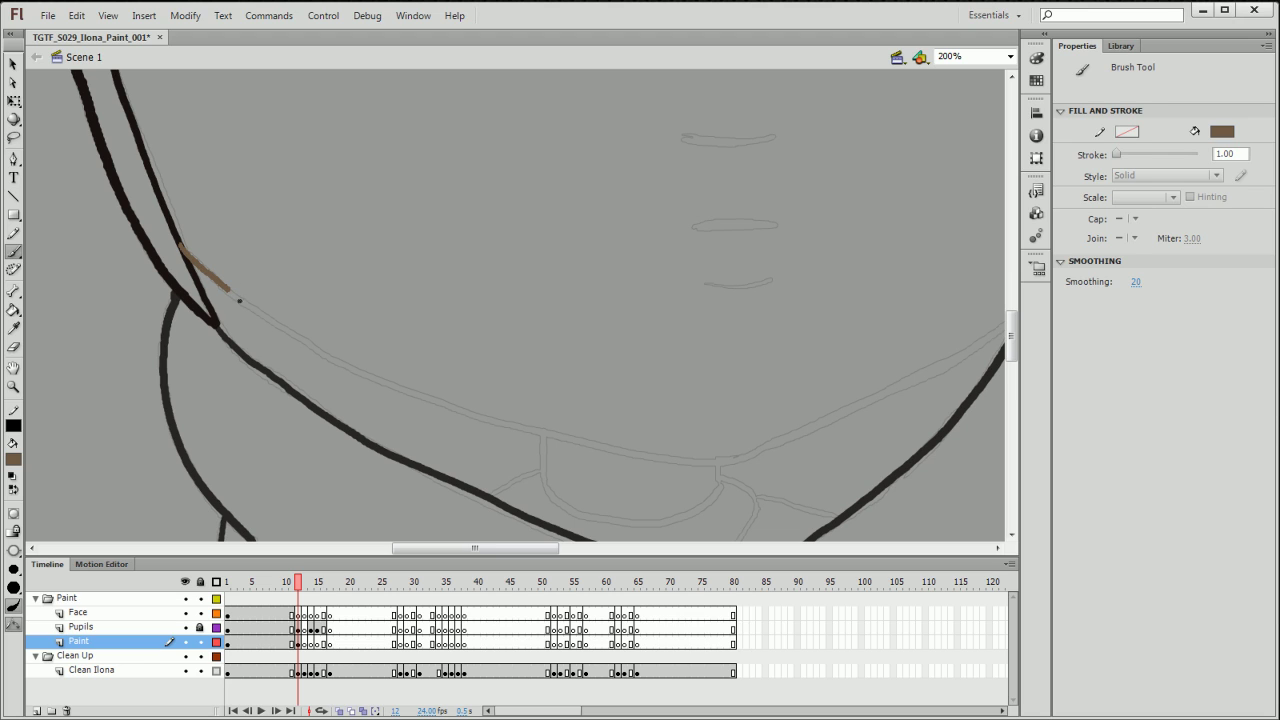
mouse_move(239, 301)
mouse_down()
mouse_move(412, 402)
mouse_move(584, 452)
mouse_move(708, 469)
mouse_move(740, 450)
mouse_move(597, 434)
mouse_move(538, 462)
mouse_move(594, 457)
mouse_move(674, 420)
mouse_move(787, 362)
mouse_move(814, 323)
mouse_move(634, 437)
mouse_move(594, 478)
mouse_up()
mouse_move(631, 430)
mouse_down()
mouse_move(709, 192)
mouse_move(622, 467)
mouse_move(605, 446)
mouse_move(612, 383)
mouse_up()
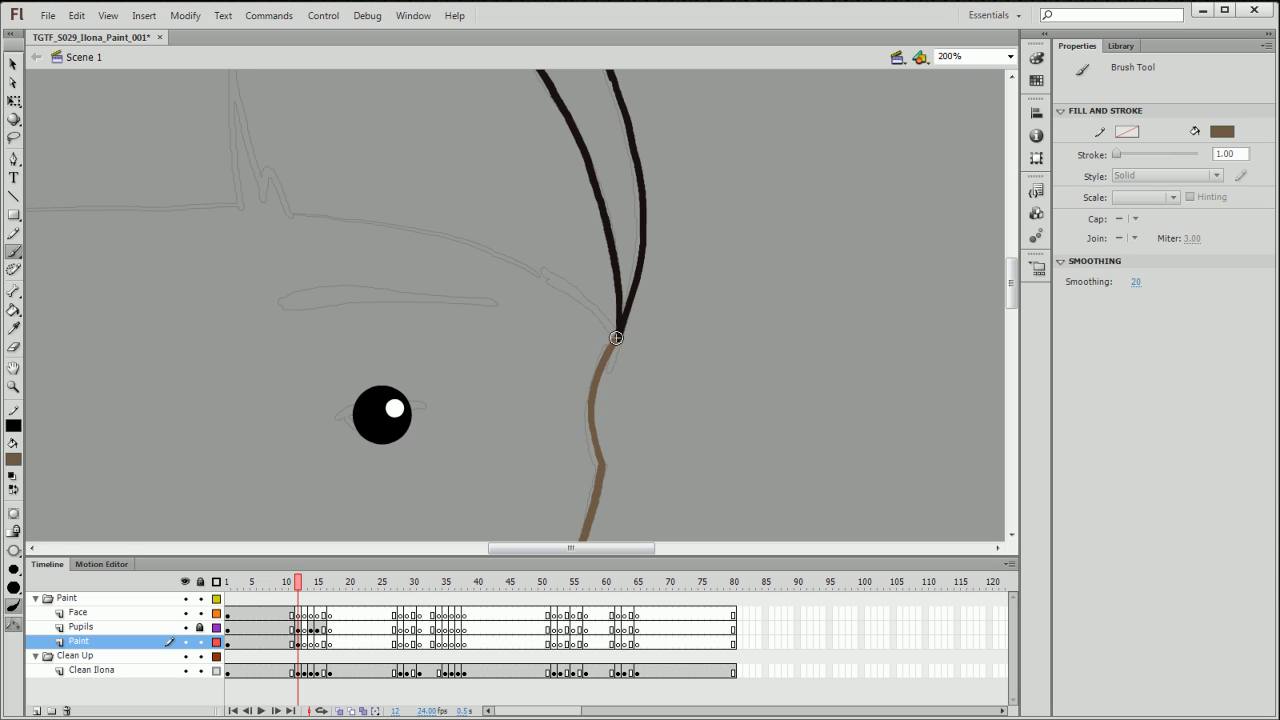
drag(616, 338, 728, 366)
- Brush the hairline in skin brown from the hood's inner left edge through the jagged fringe strands to the last small notch
drag(211, 356, 763, 354)
drag(574, 368, 548, 396)
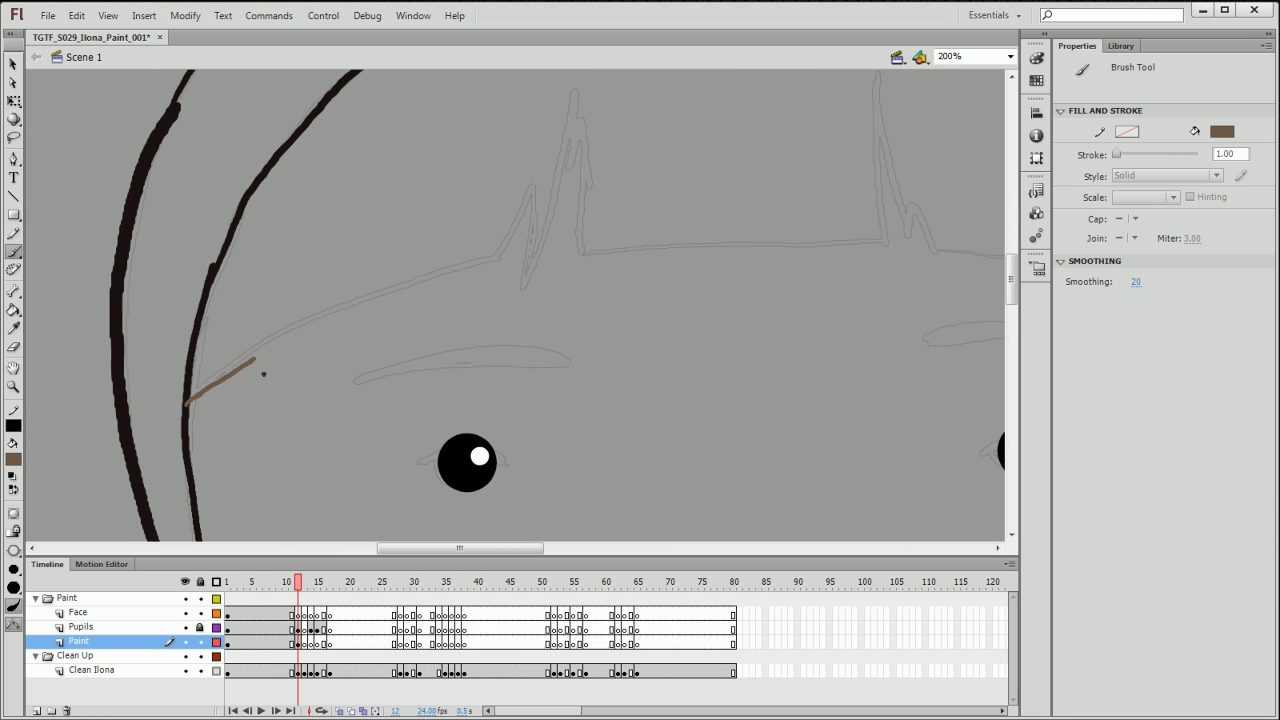
mouse_move(263, 374)
mouse_down()
mouse_move(328, 334)
mouse_move(497, 278)
mouse_move(530, 197)
mouse_move(515, 300)
mouse_up()
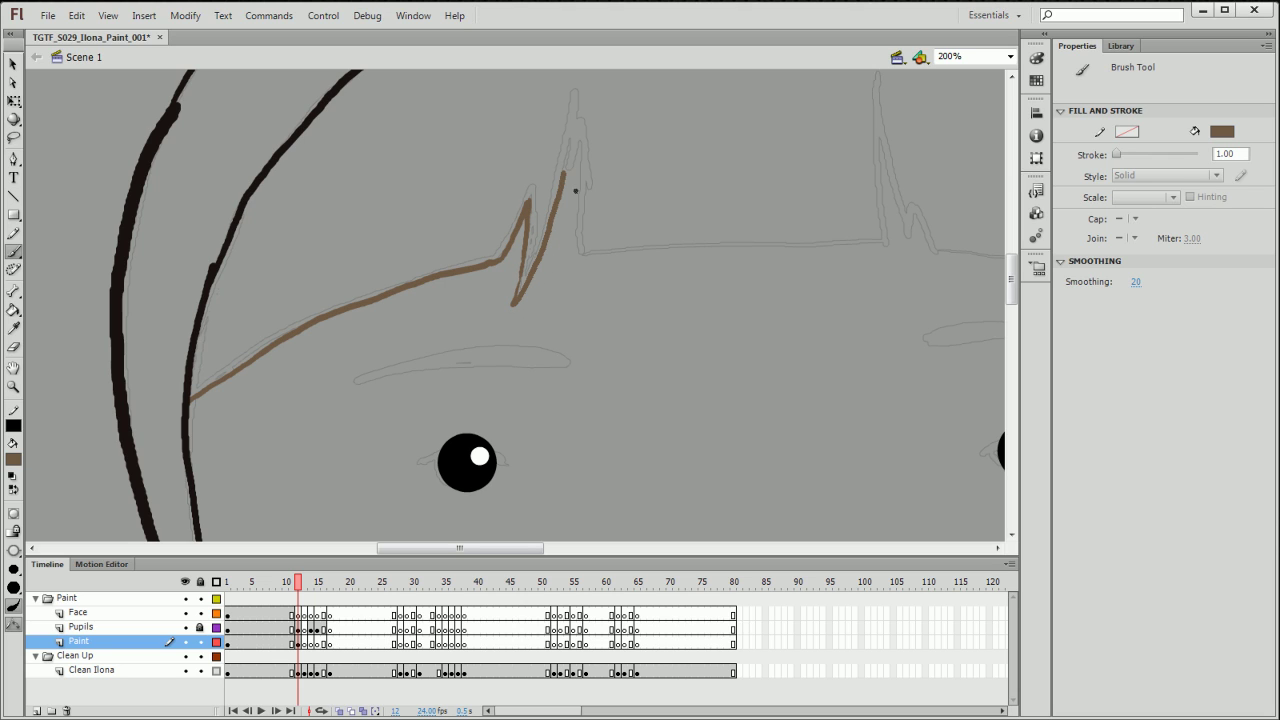
mouse_move(575, 190)
mouse_down()
mouse_move(571, 119)
mouse_move(572, 151)
mouse_move(593, 167)
mouse_move(586, 270)
mouse_move(608, 363)
mouse_move(474, 463)
mouse_up()
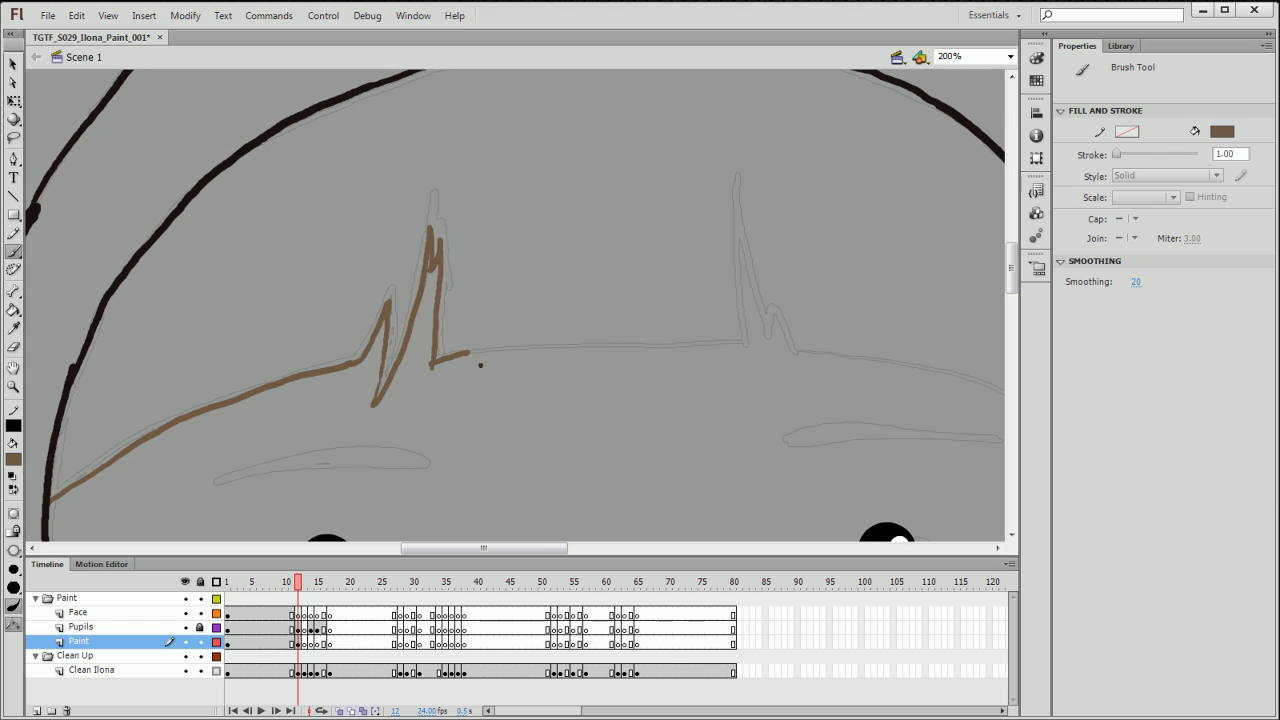
drag(546, 346, 746, 344)
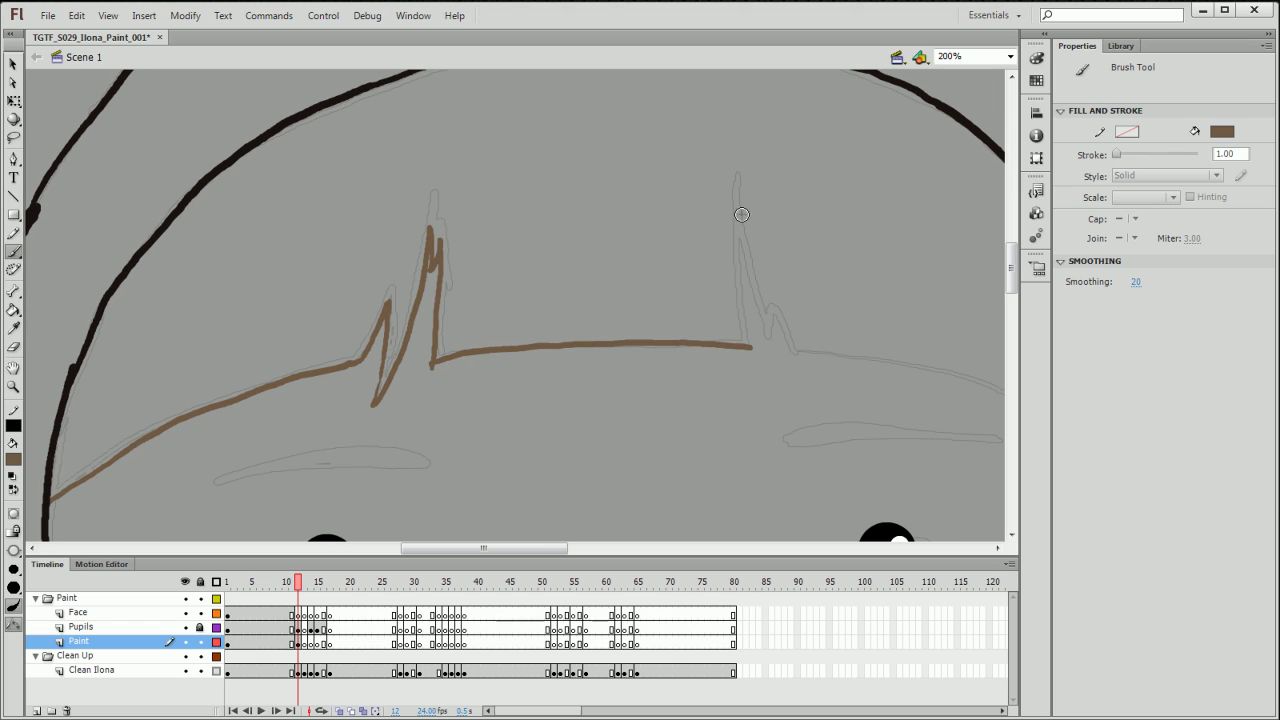
mouse_move(751, 298)
mouse_down()
mouse_move(738, 197)
mouse_move(767, 341)
mouse_move(776, 318)
mouse_move(795, 362)
mouse_up()
drag(750, 436, 693, 430)
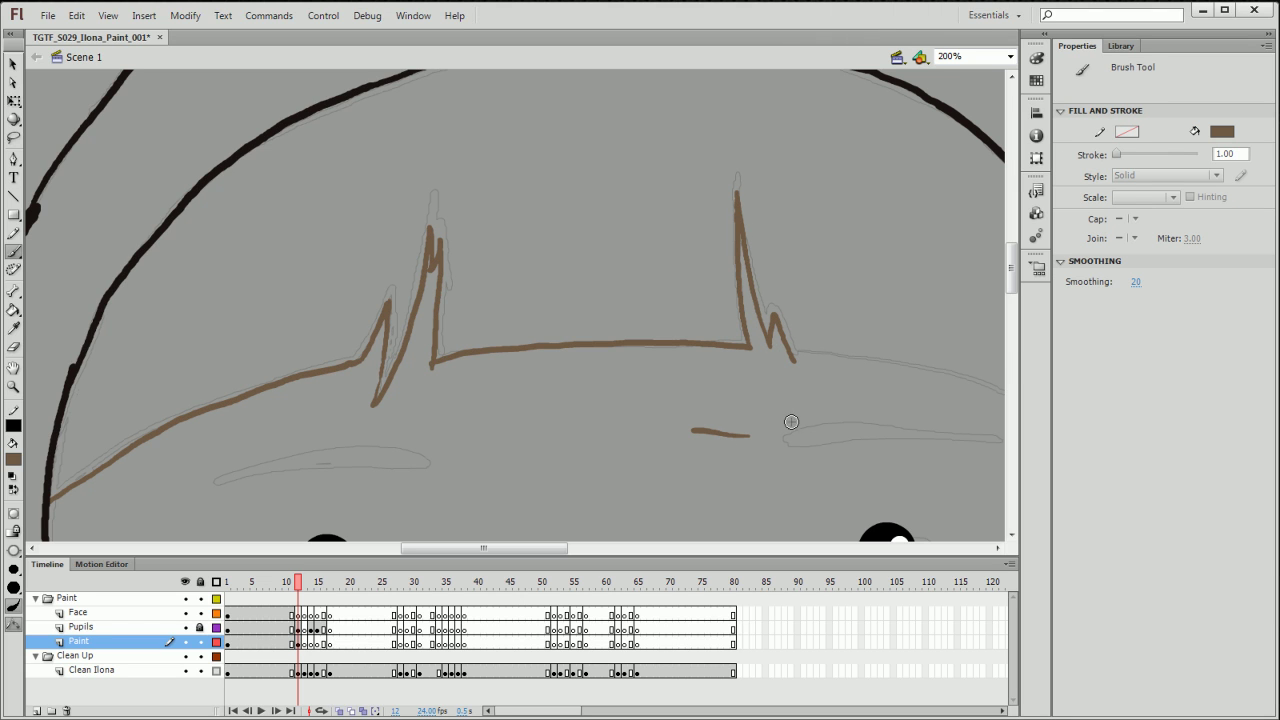
click(13, 62)
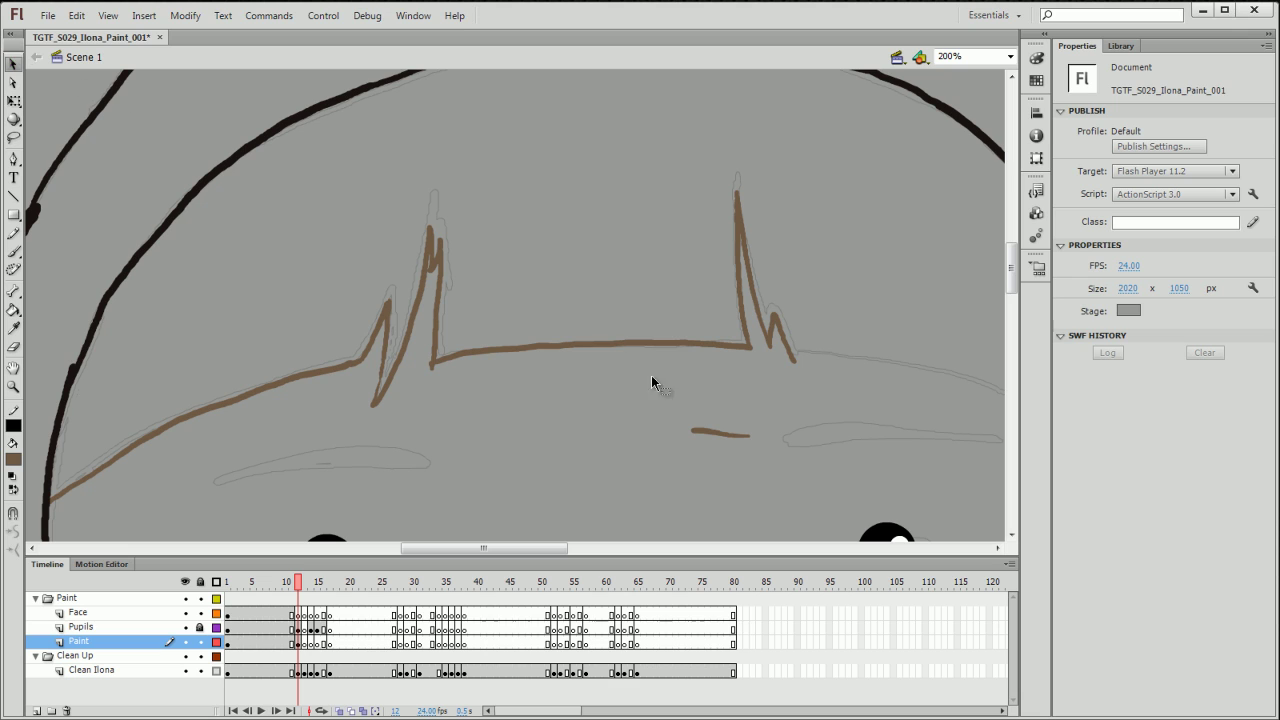
drag(651, 396, 780, 458)
key(Delete)
- Brush the rest of the hairline in skin brown from the last fringe notch to the hood's right end
click(13, 251)
drag(794, 394, 386, 371)
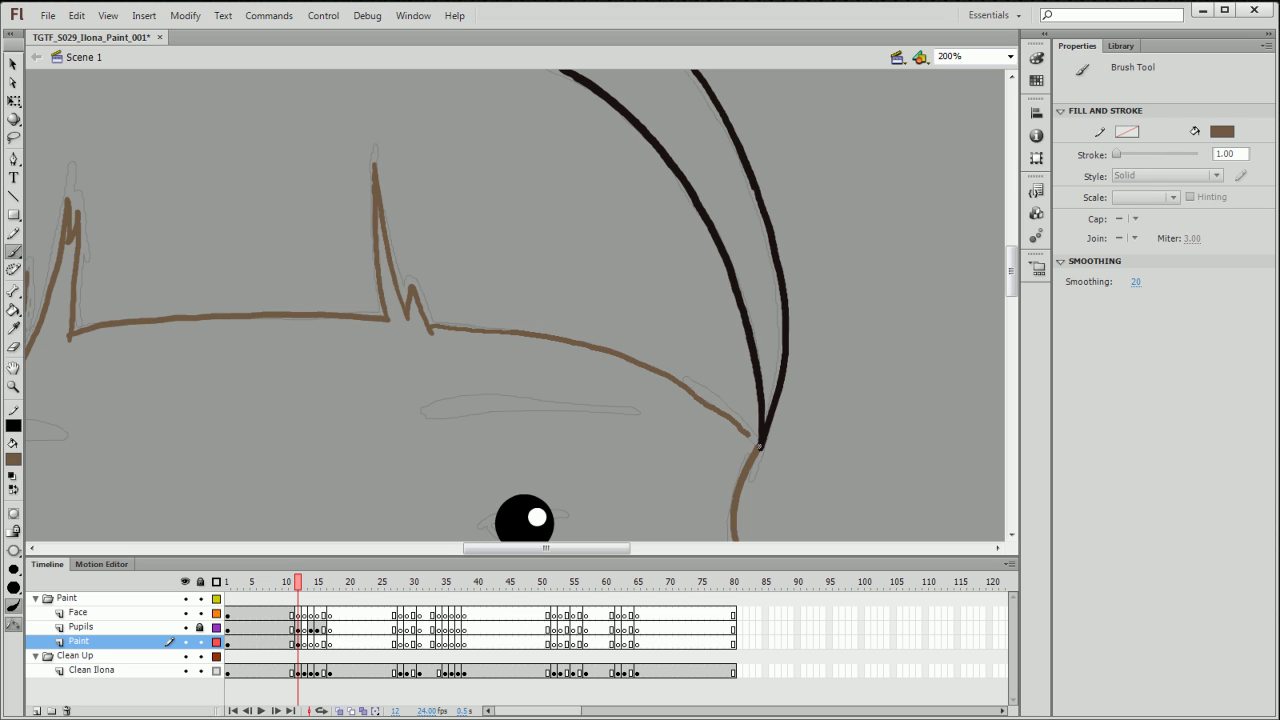
- Sample the neck's skin brown on frame 11 and brush the rounded neck outline below the chin on frame 12
drag(639, 469, 689, 249)
drag(680, 497, 874, 251)
drag(740, 400, 717, 306)
drag(680, 470, 648, 303)
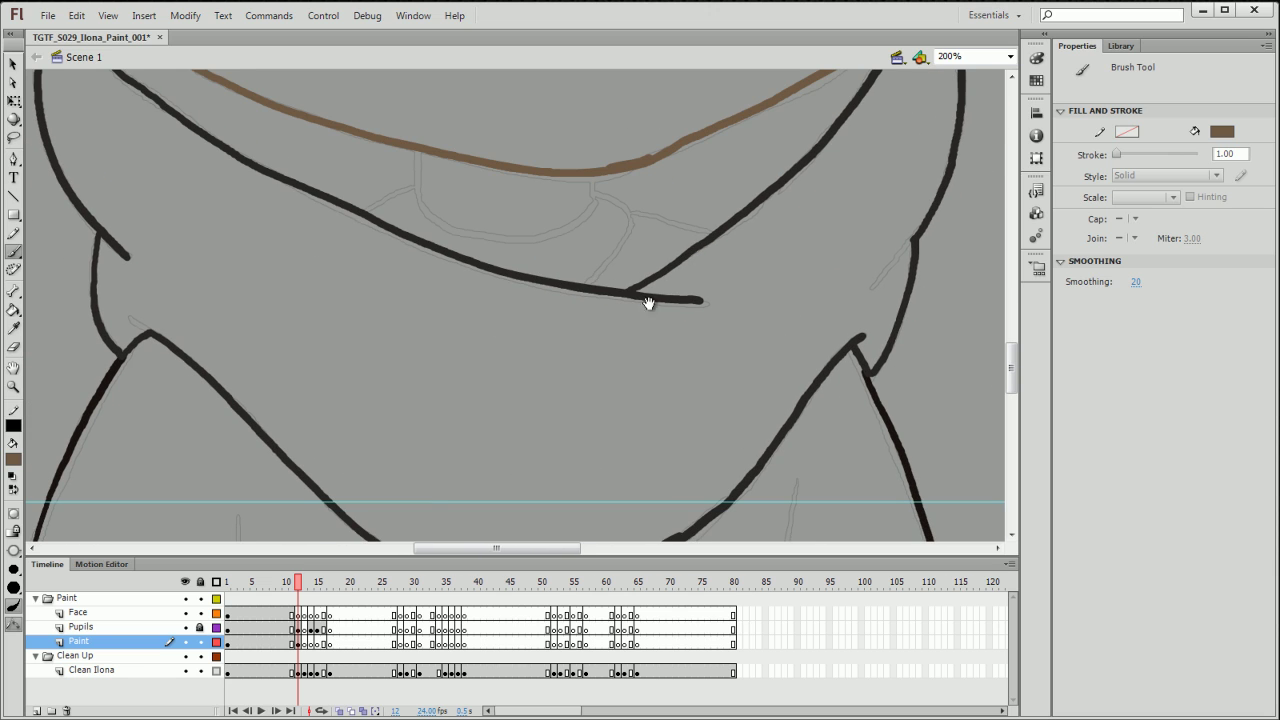
click(293, 588)
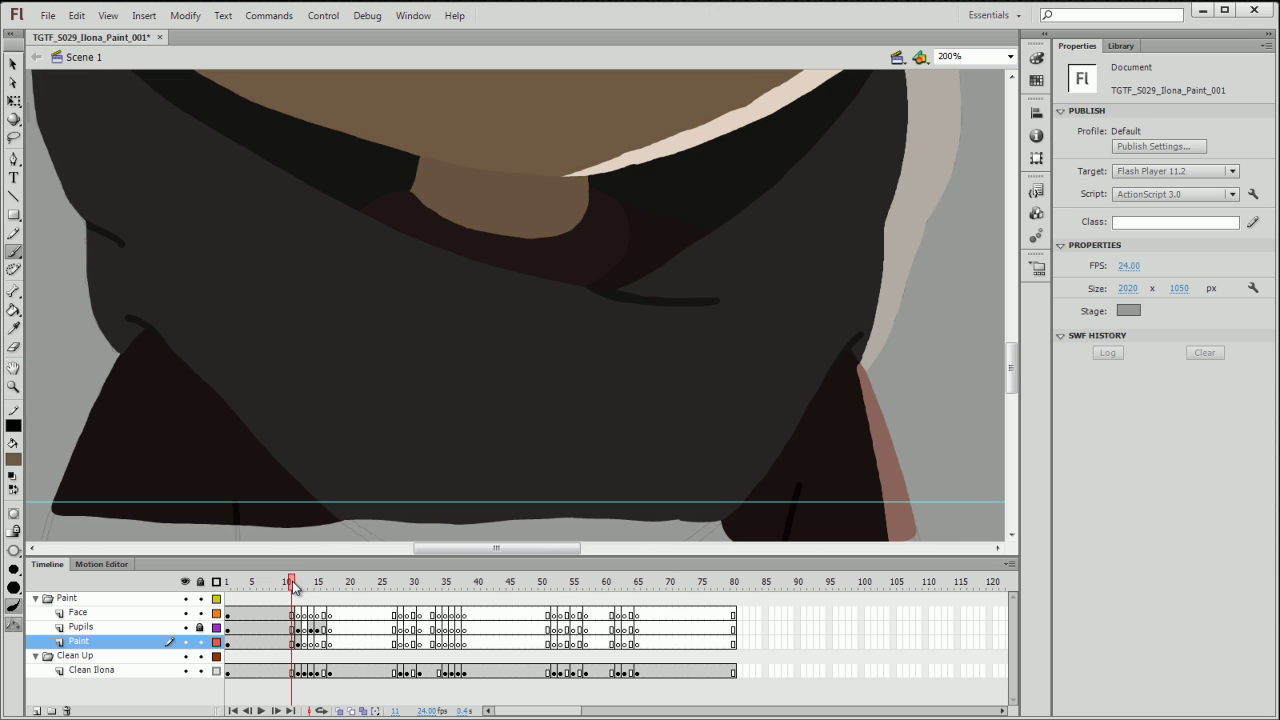
click(12, 462)
click(558, 216)
key(.)
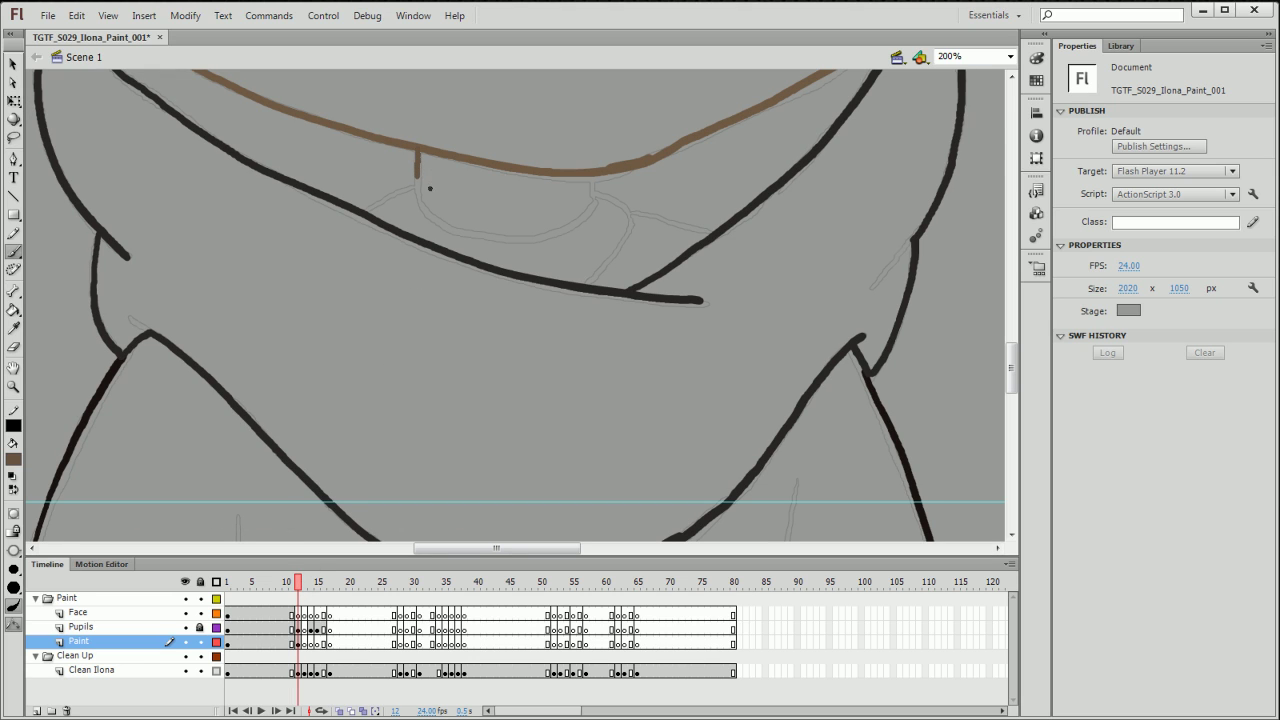
mouse_move(464, 241)
mouse_down()
mouse_move(549, 251)
mouse_move(583, 240)
mouse_move(604, 216)
mouse_move(594, 172)
mouse_up()
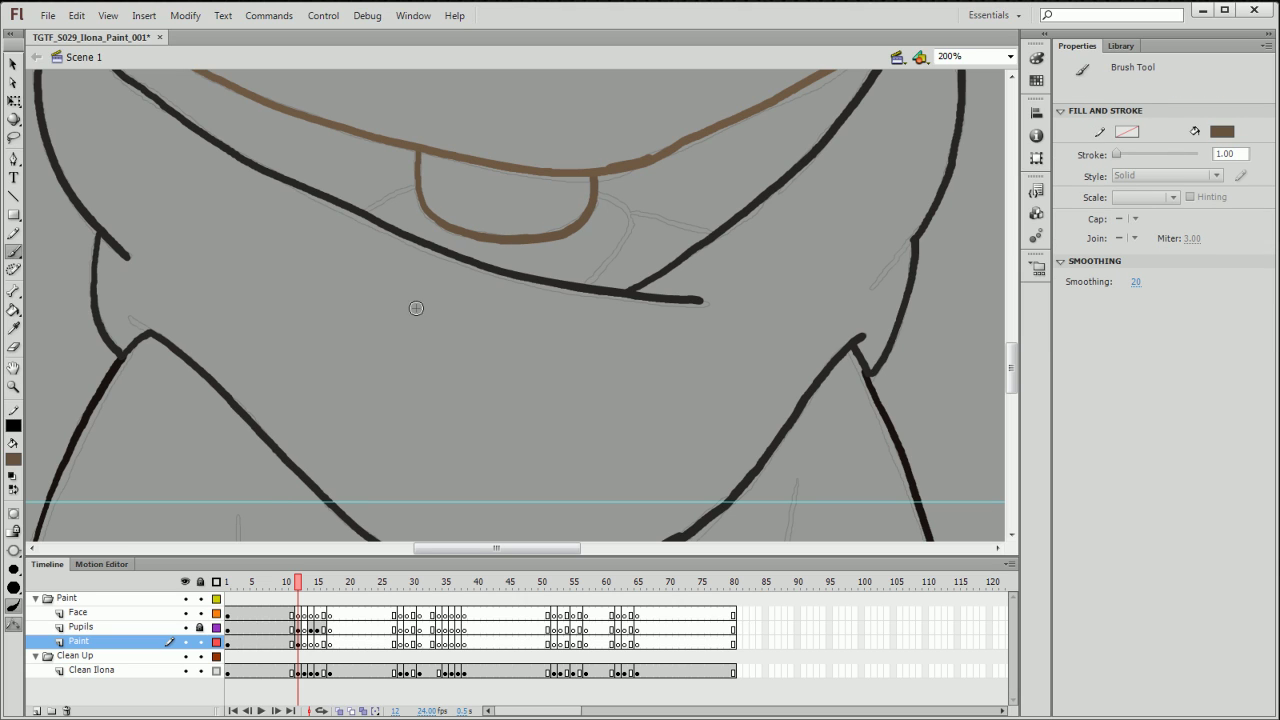
- Sample the dark brown of the inner collar on frame 11 and brush the collar lines on both sides of the neck on frame 12
click(289, 583)
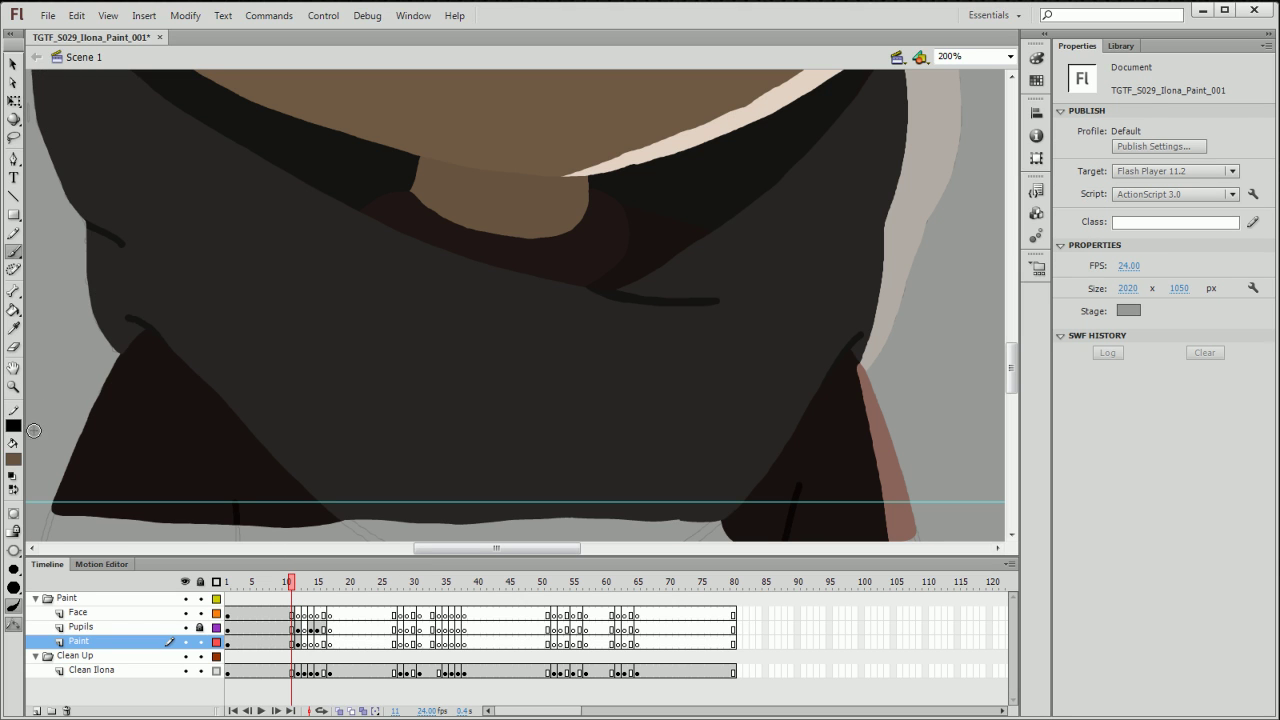
click(18, 458)
click(547, 255)
click(297, 583)
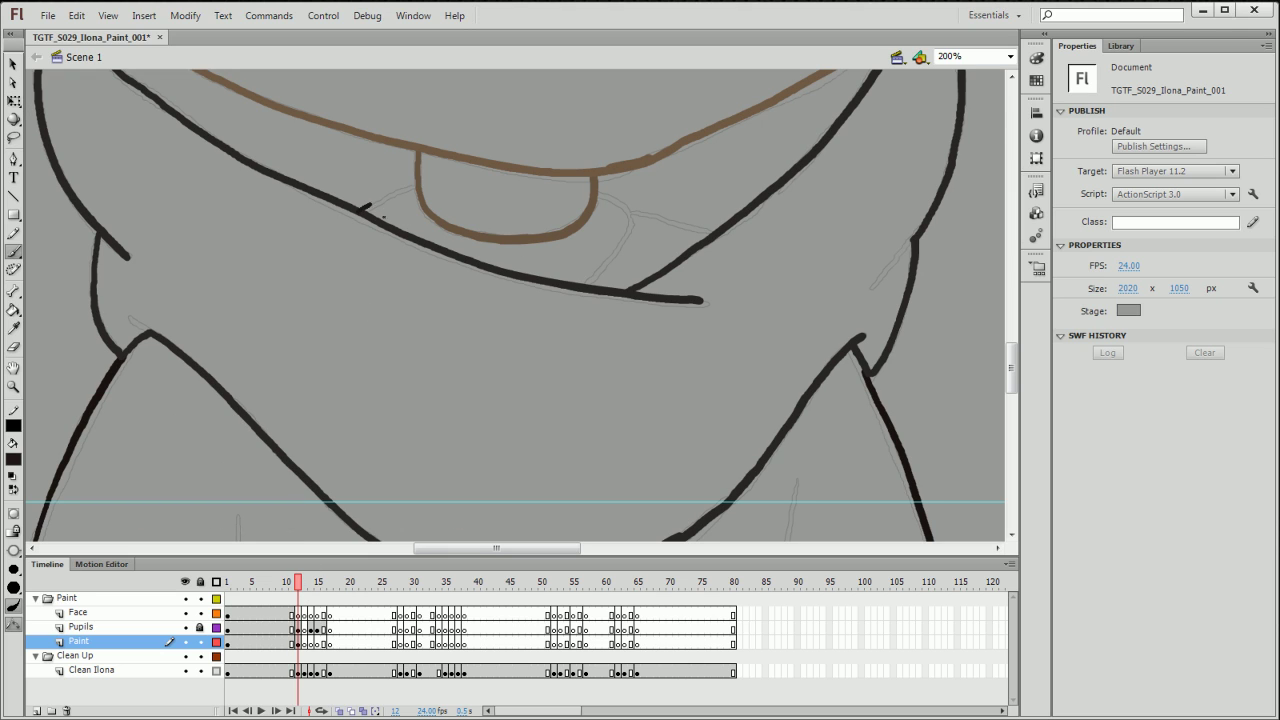
key(b)
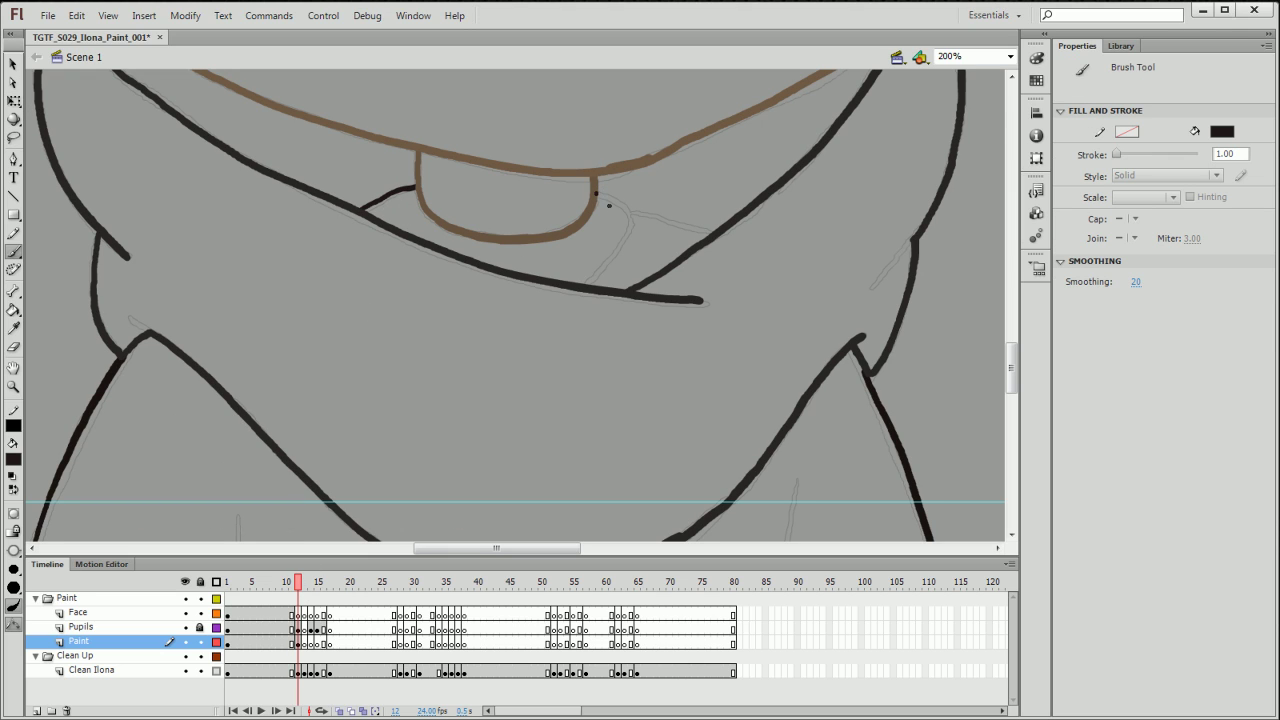
mouse_move(632, 220)
mouse_down()
mouse_move(618, 207)
mouse_move(610, 262)
mouse_move(582, 284)
mouse_up()
drag(700, 340, 523, 267)
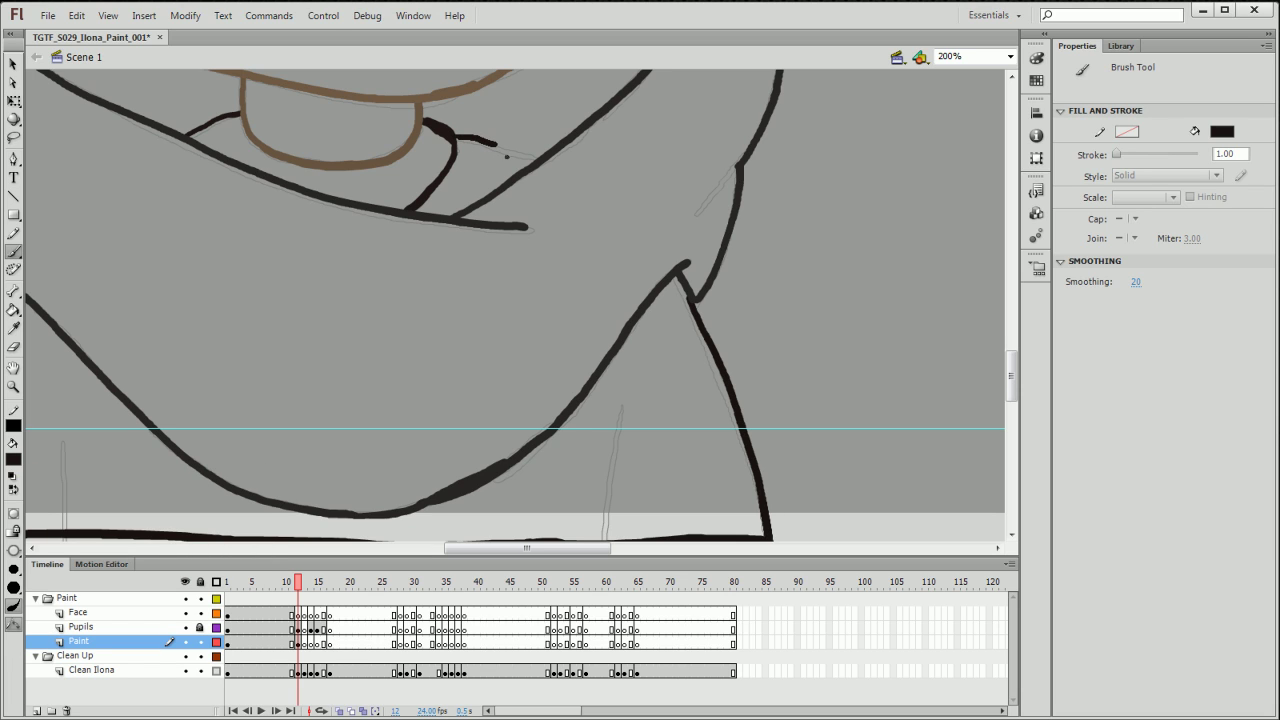
- Review the whole outlined character on frame 12 and compare it with the painted frame 11
mouse_move(625, 409)
mouse_down()
mouse_move(734, 366)
mouse_move(737, 397)
mouse_up()
key(ctrl+minus)
key(ctrl+minus)
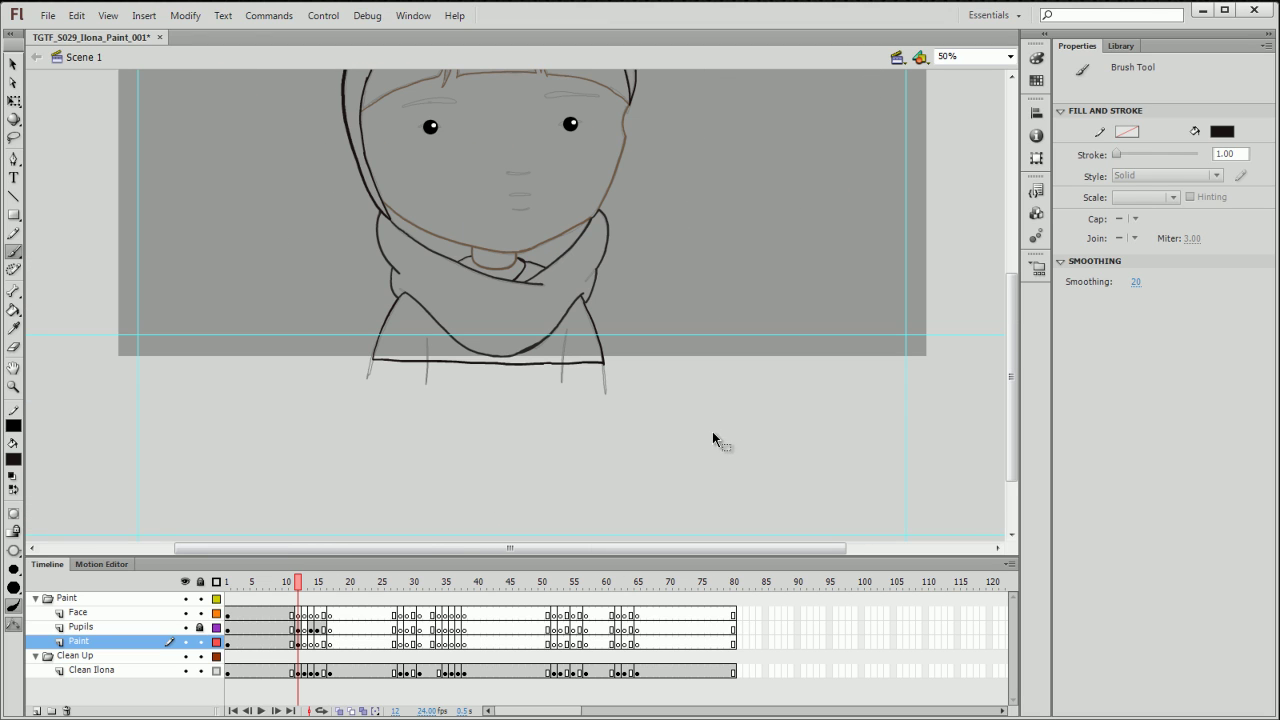
drag(664, 272, 646, 431)
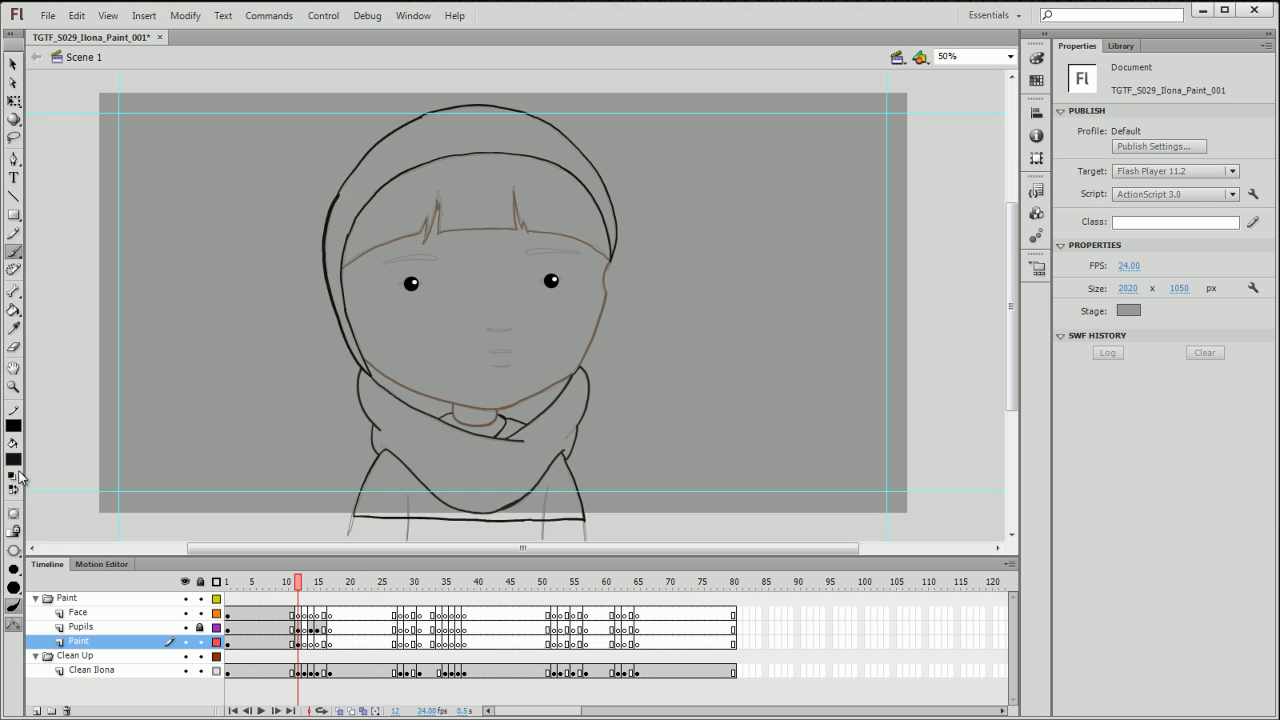
click(13, 386)
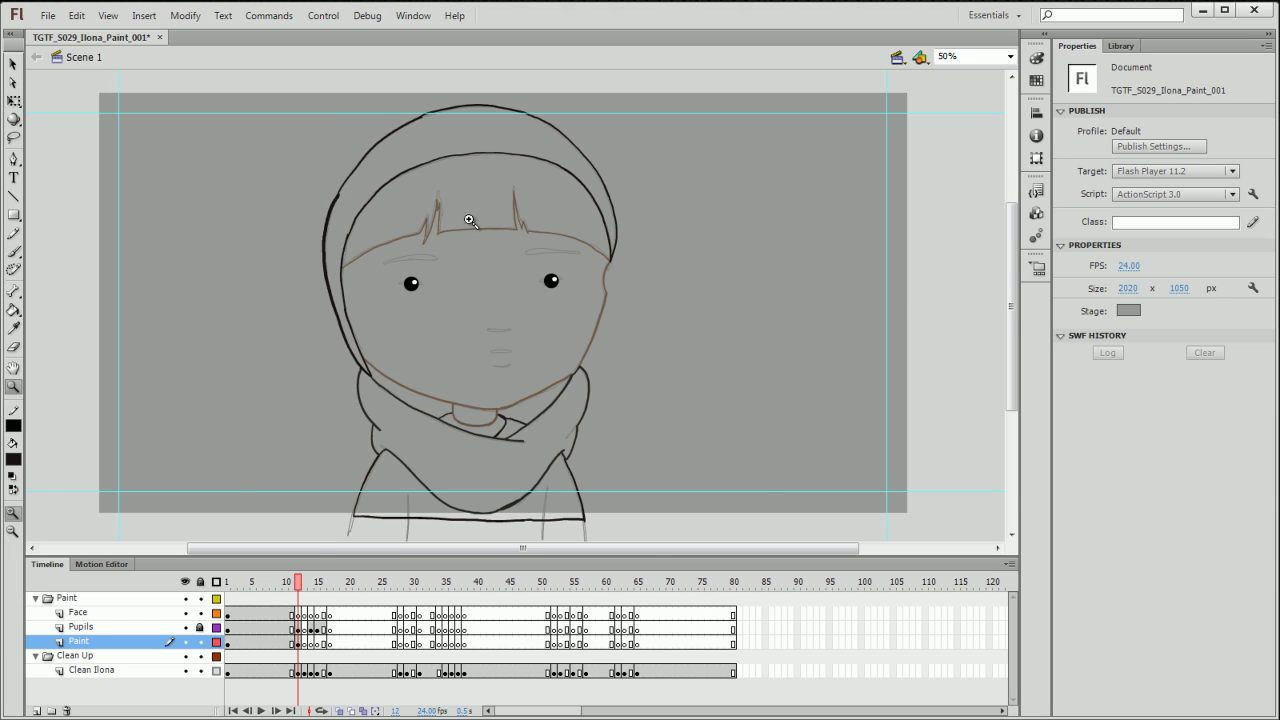
click(469, 220)
drag(296, 586, 291, 584)
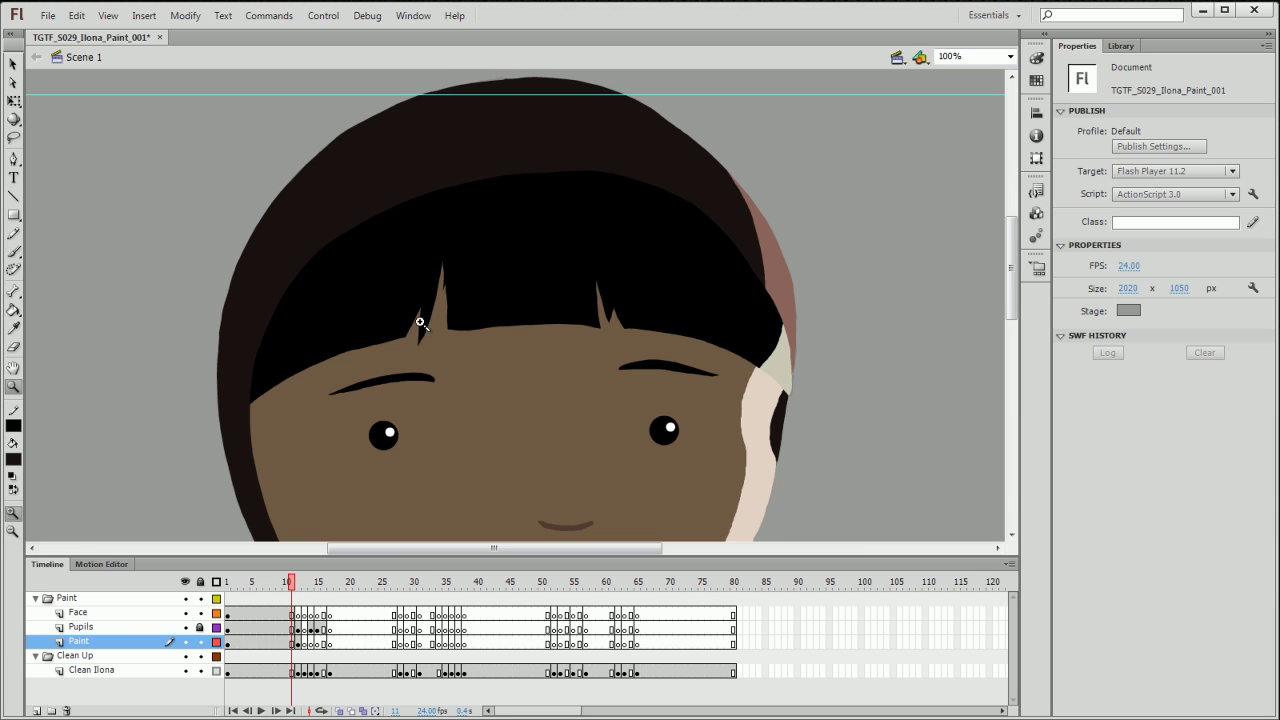
click(297, 584)
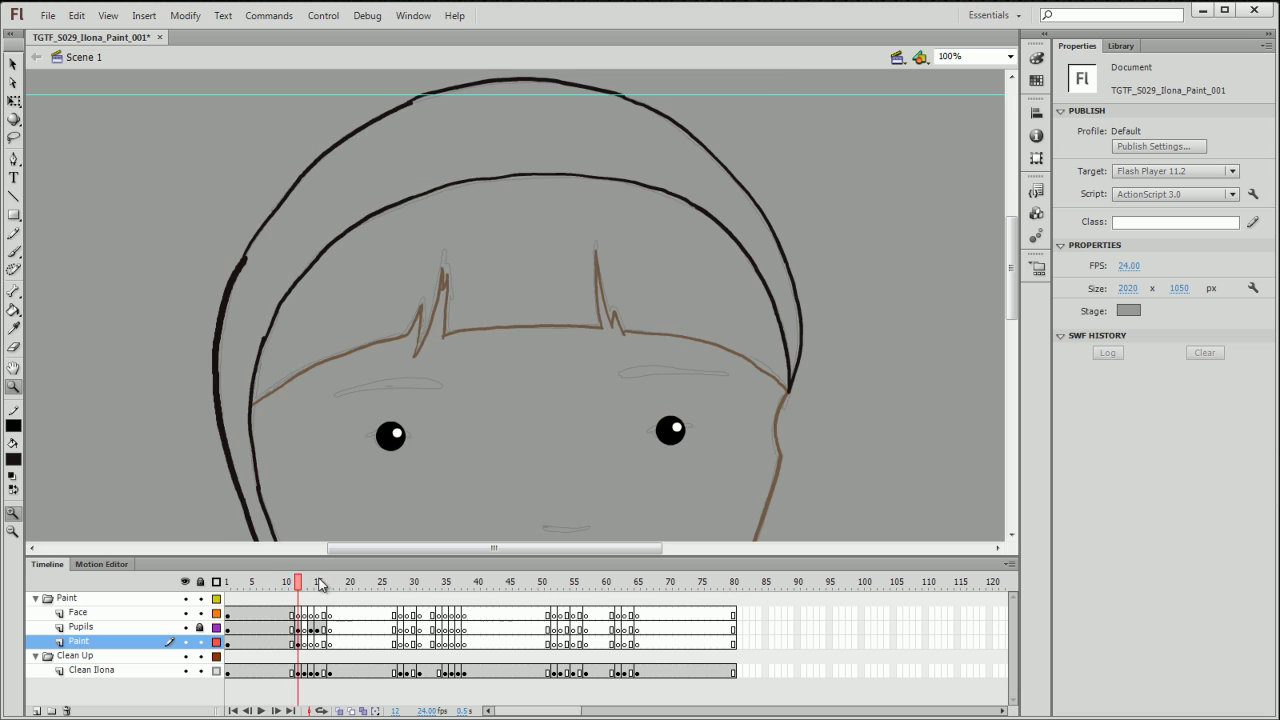
drag(564, 463, 432, 300)
- Save the file and sample the hood's dark brown on frame 11 as the Paint Bucket fill colour, returning to frame 12
click(290, 584)
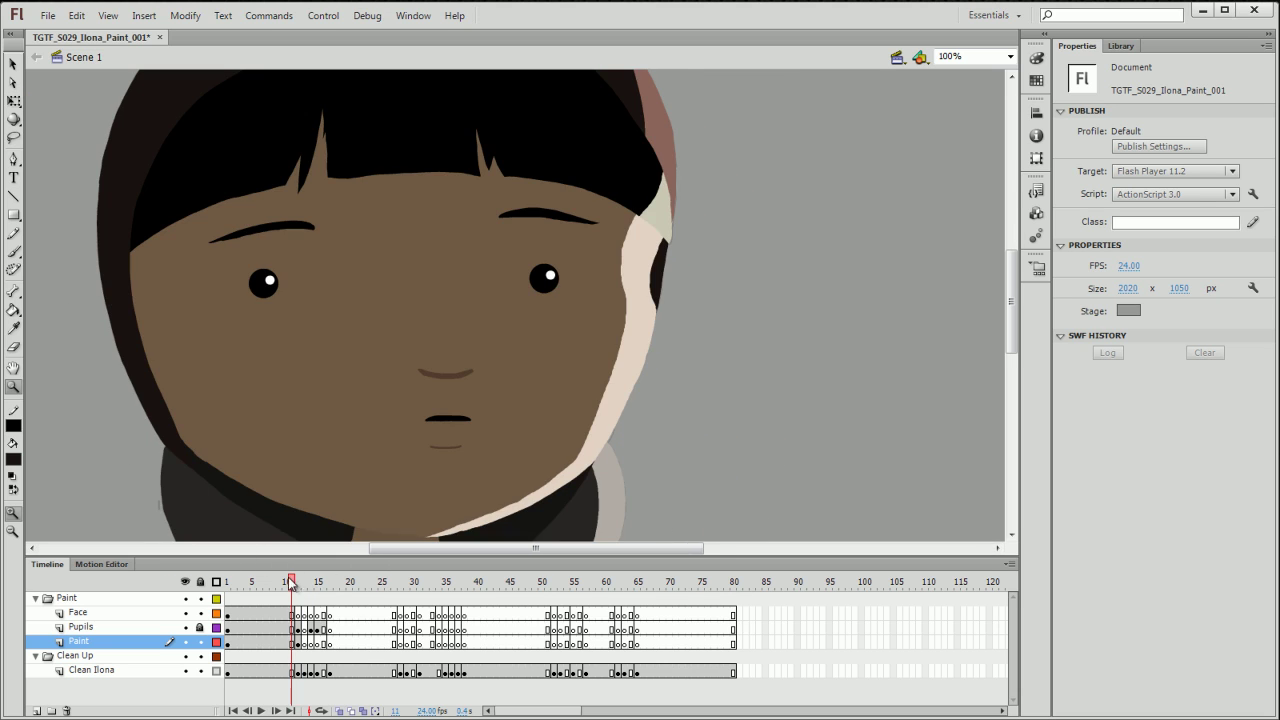
key(k)
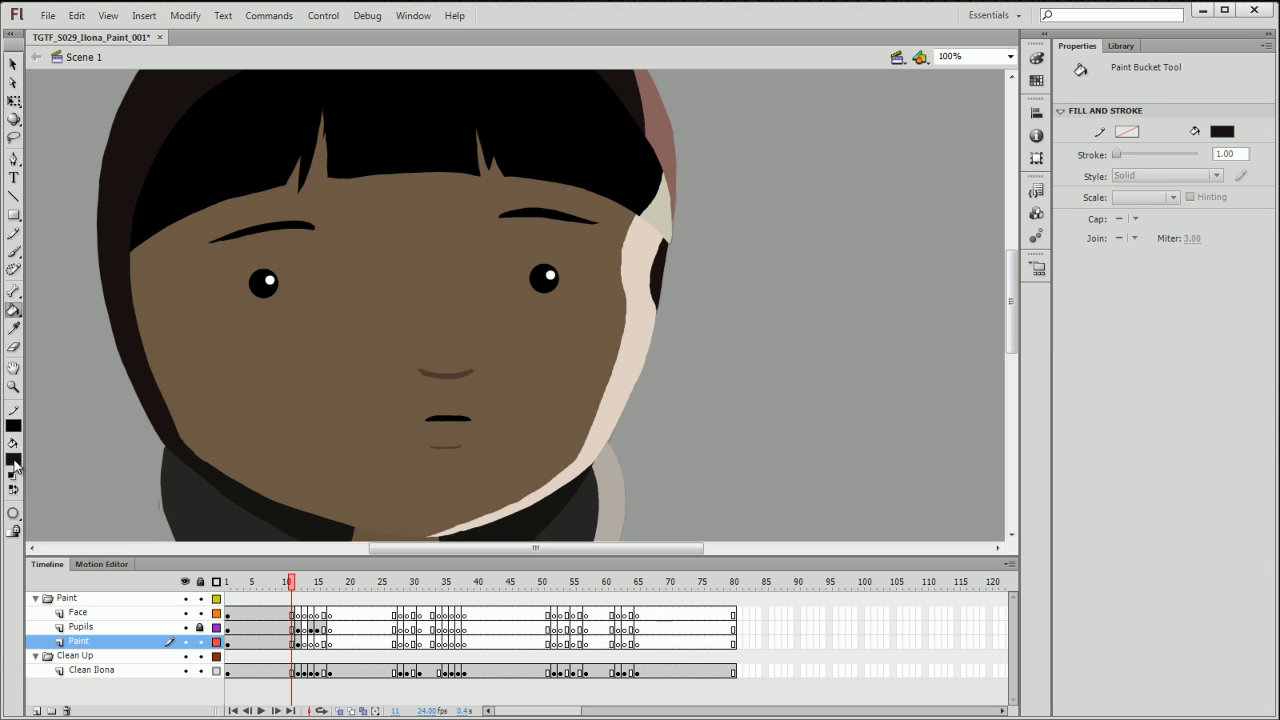
key(ctrl+s)
click(15, 461)
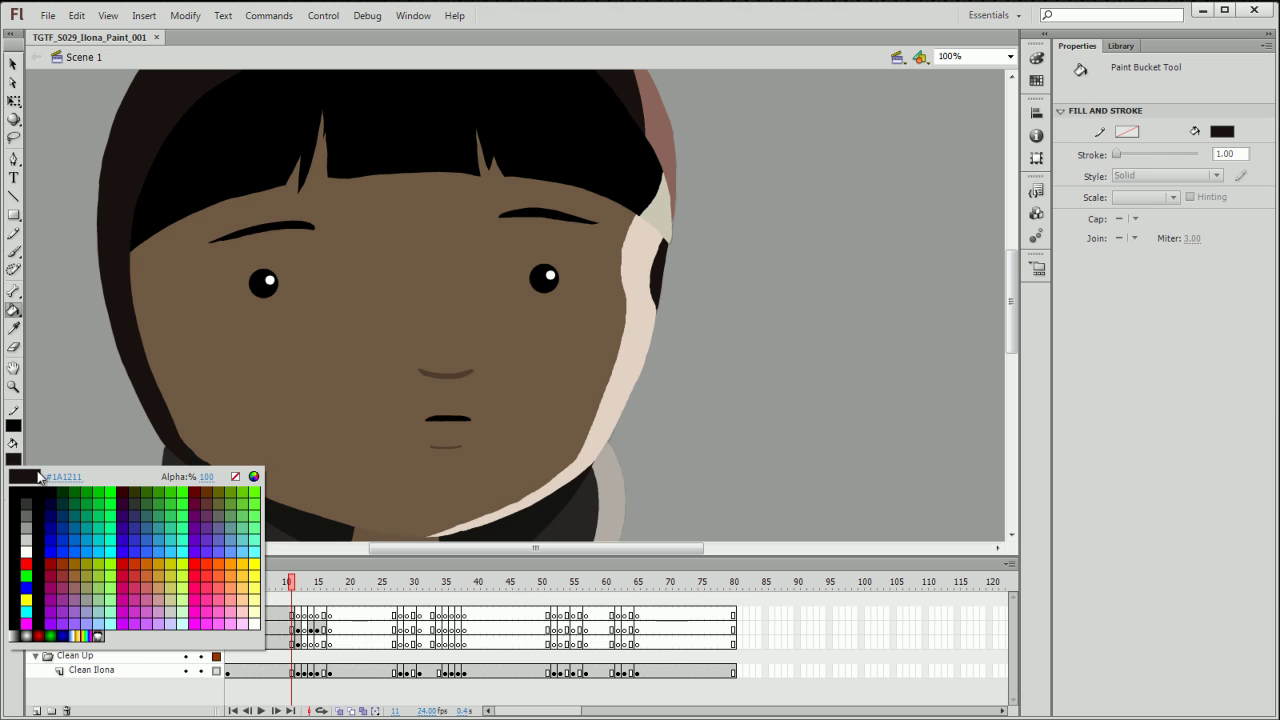
click(115, 206)
click(296, 583)
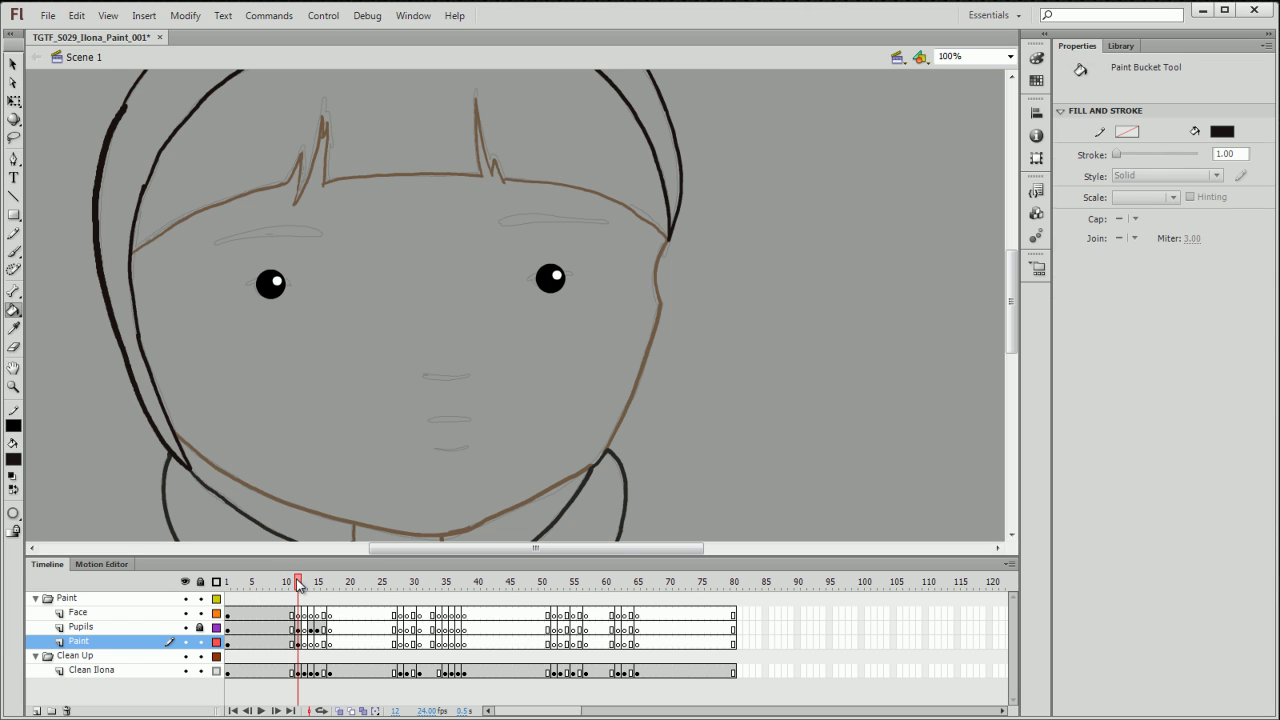
- Fill the hood and the body below the neck garment with the sampled dark brown
click(114, 307)
drag(470, 357, 503, 217)
click(302, 342)
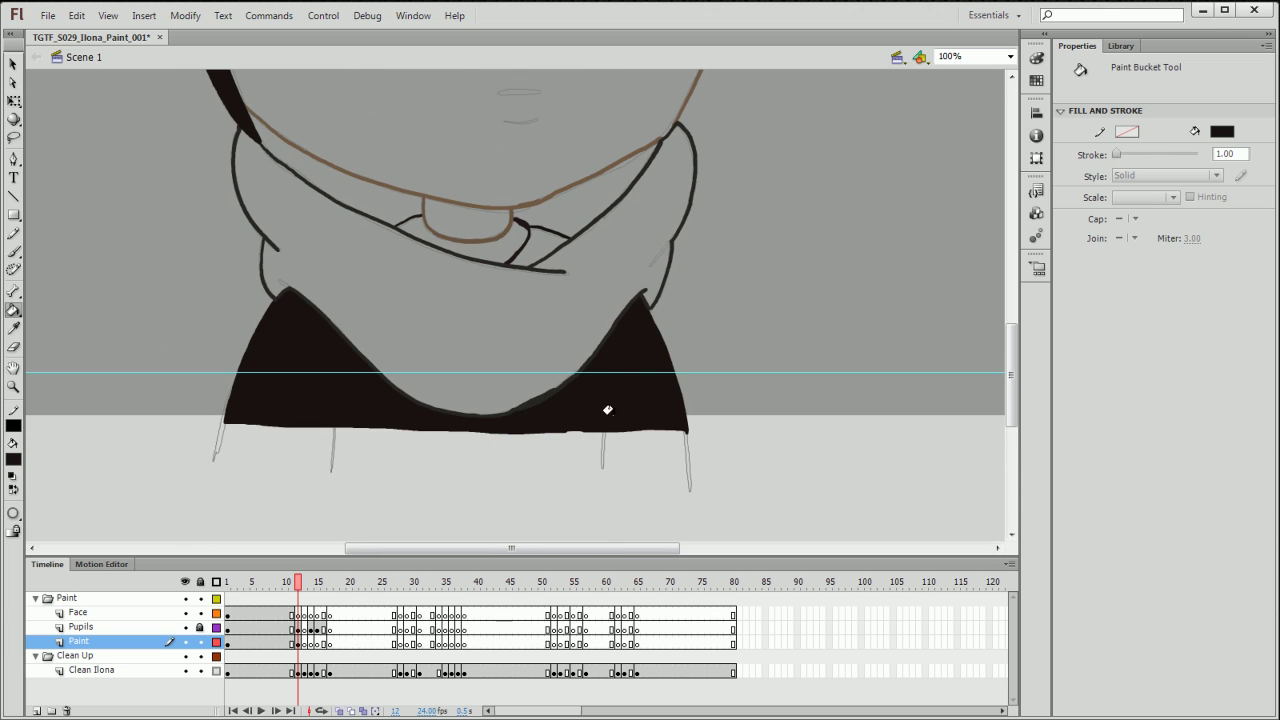
- Sample the dark grey of the neck garment's outline and fill the whole garment with it
drag(606, 374, 625, 443)
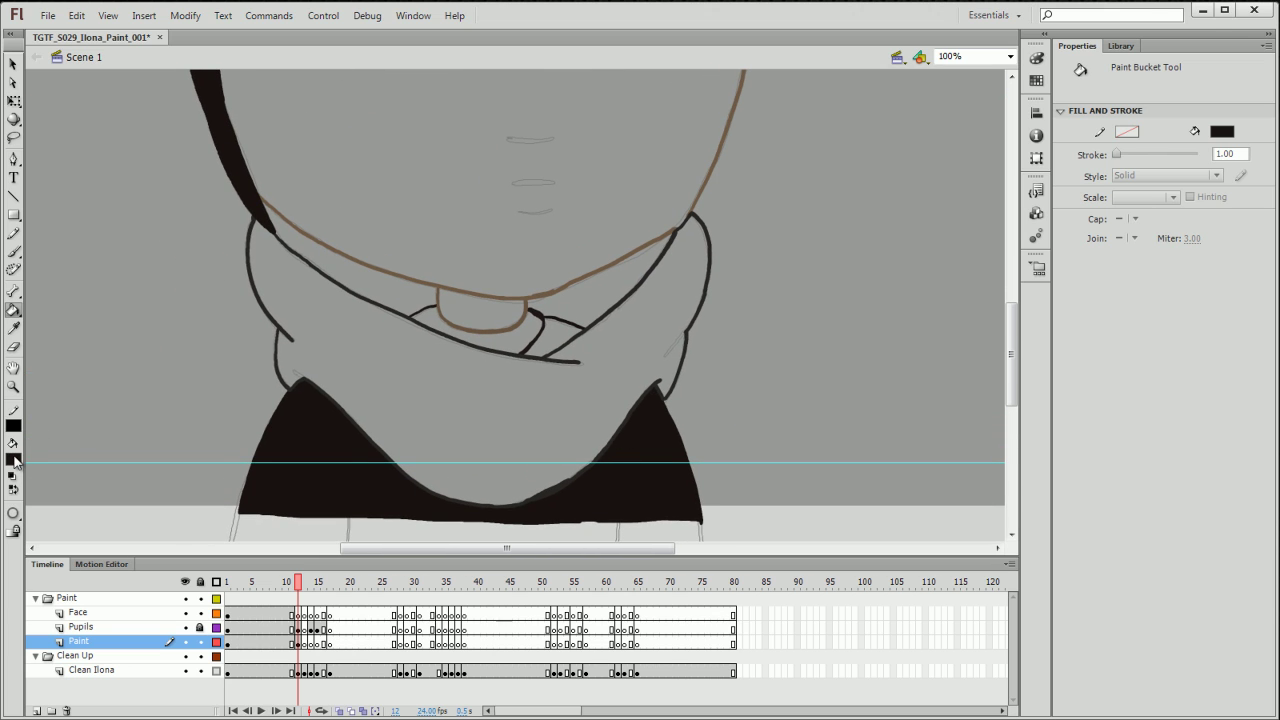
click(14, 458)
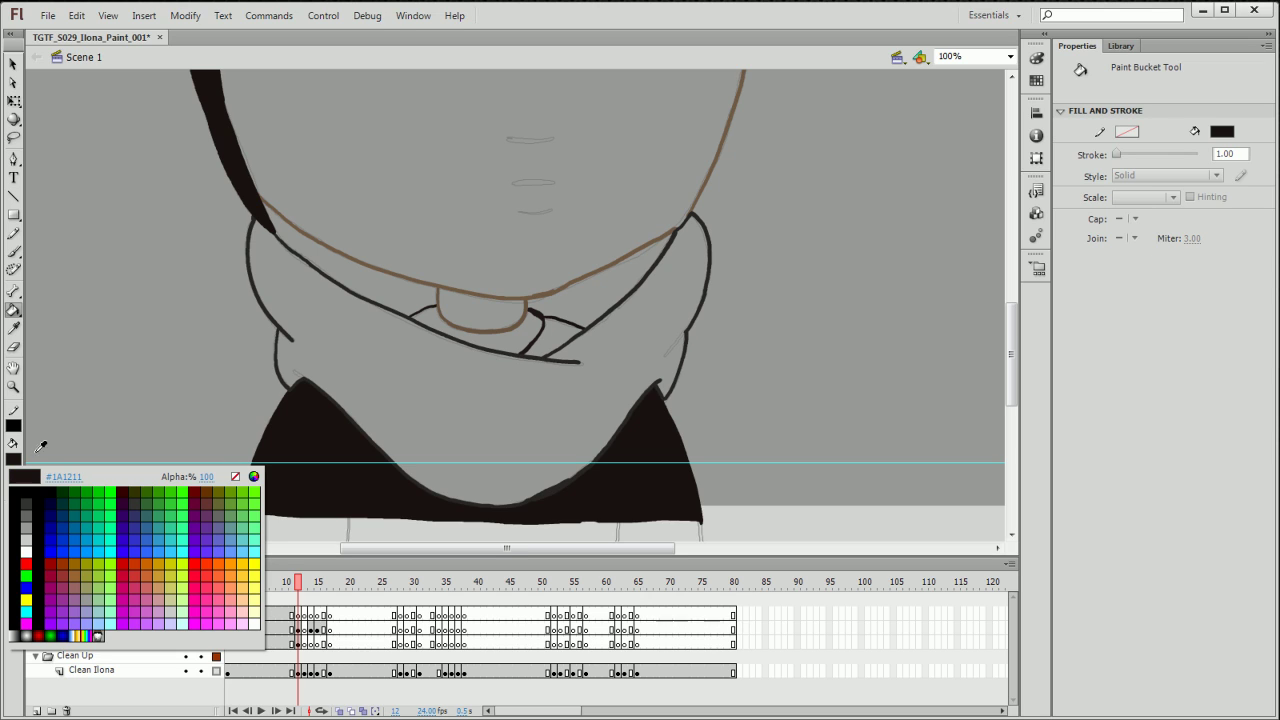
click(14, 446)
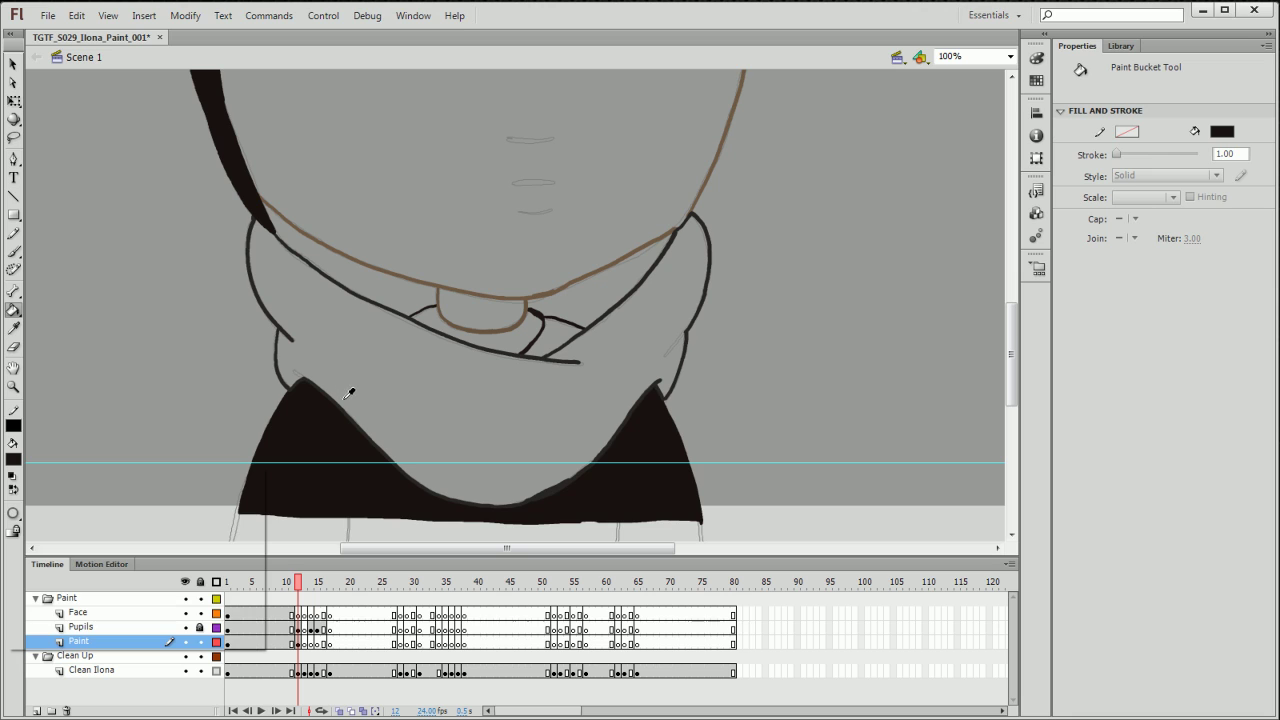
click(301, 375)
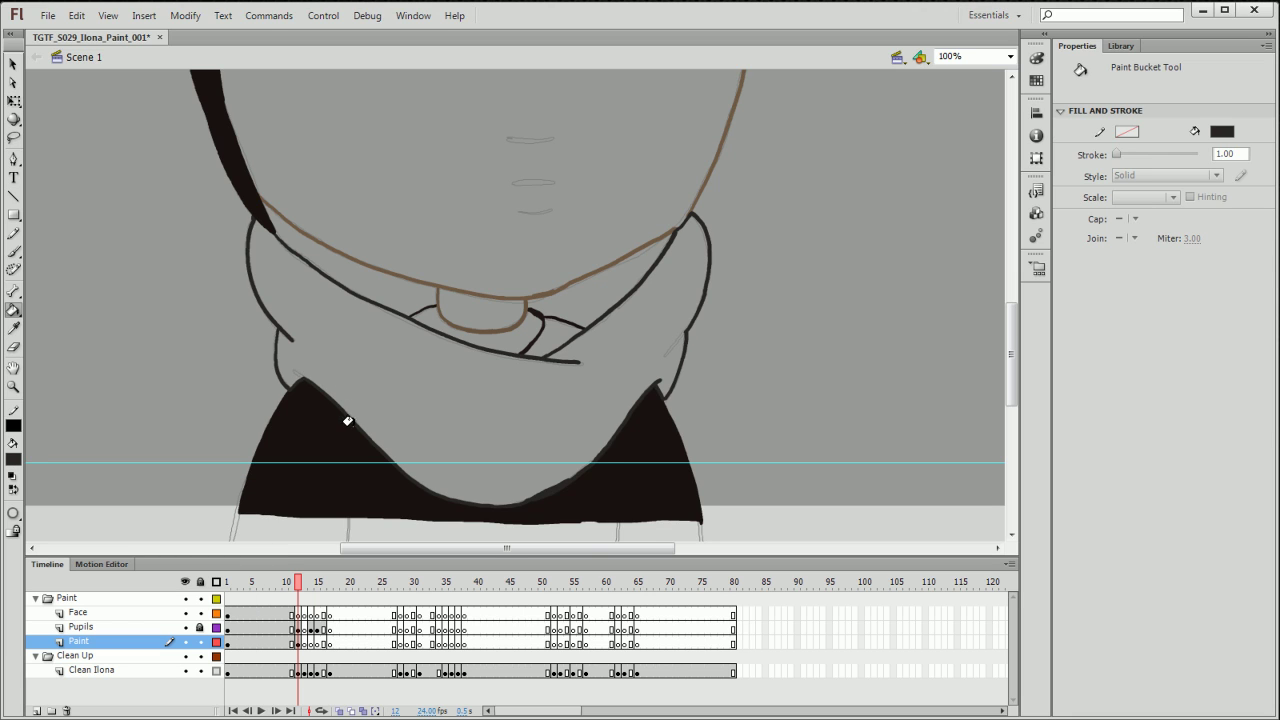
key(ctrl+equal)
key(ctrl+equal)
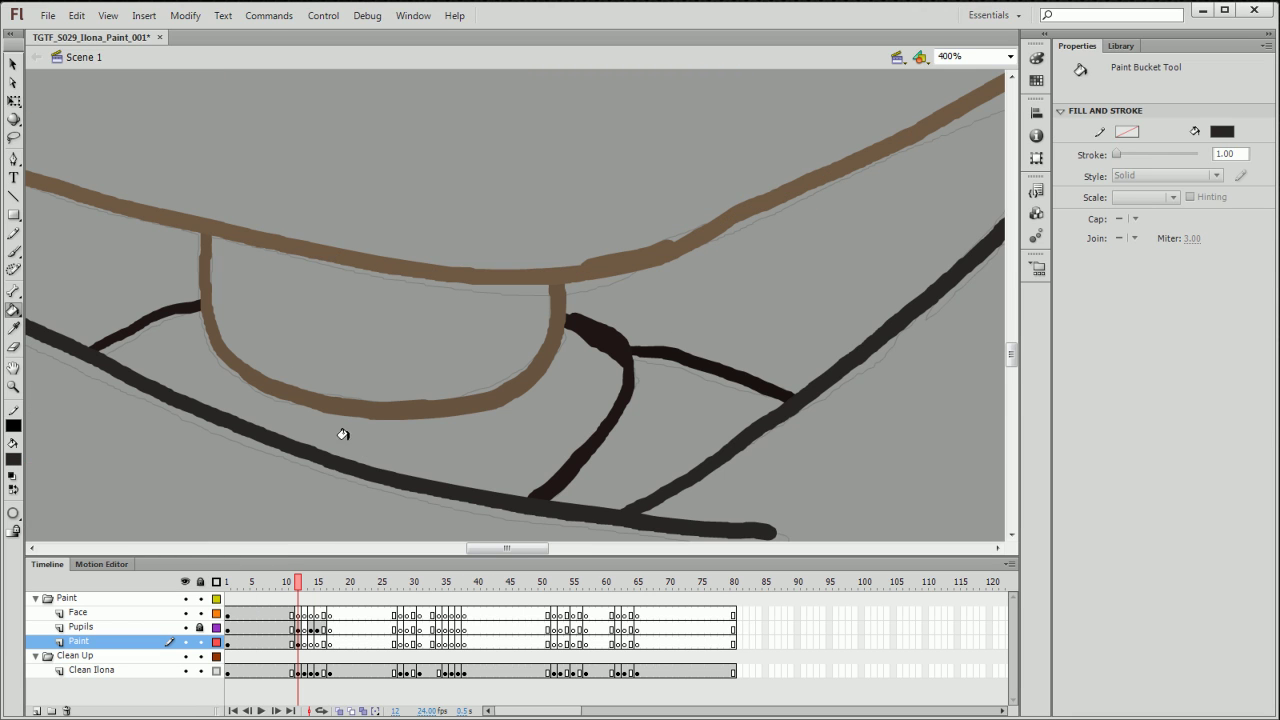
click(13, 459)
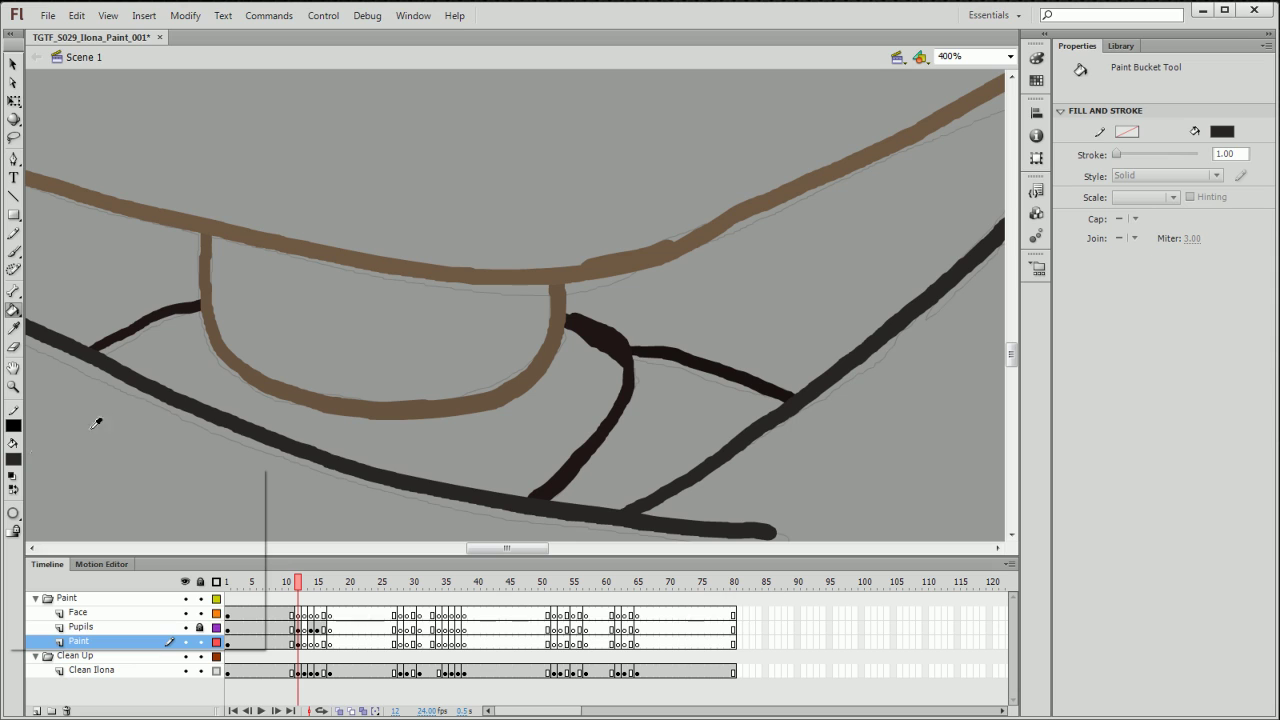
click(331, 457)
key(ctrl+minus)
click(572, 485)
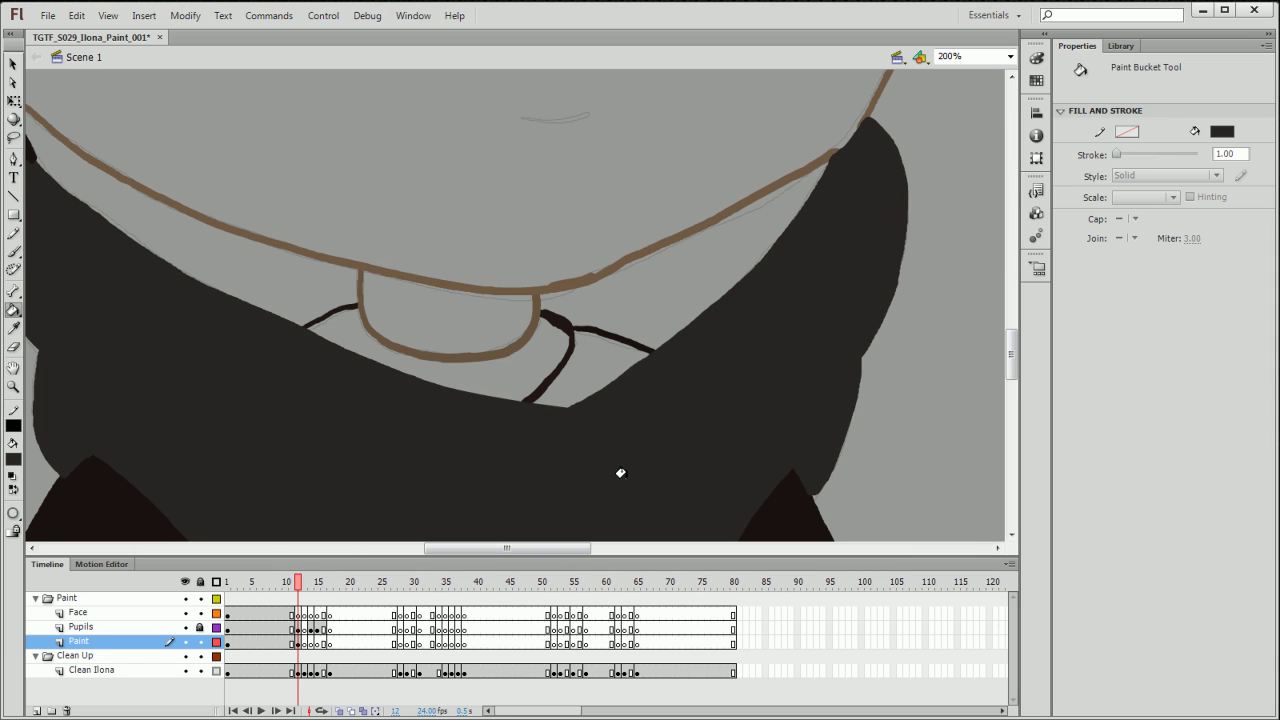
- Sample the dark brown of the inner collar line and fill the collar area around the neck with it
click(13, 459)
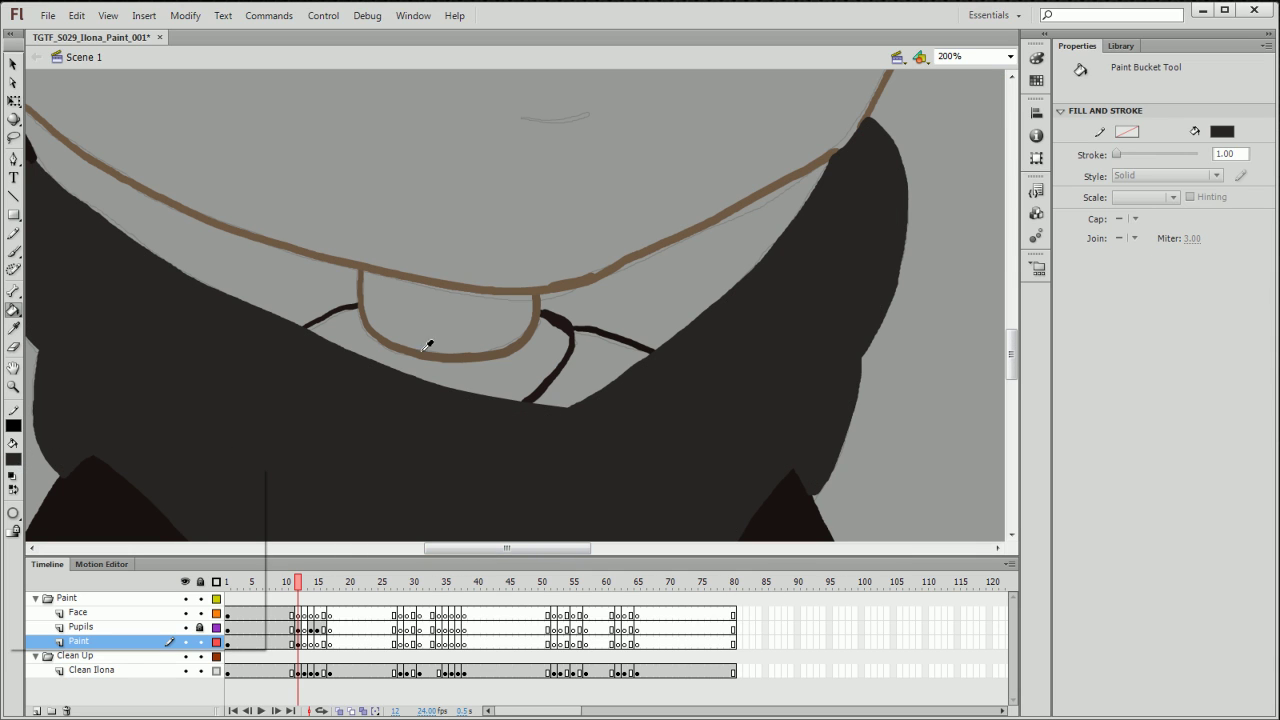
click(568, 316)
click(538, 352)
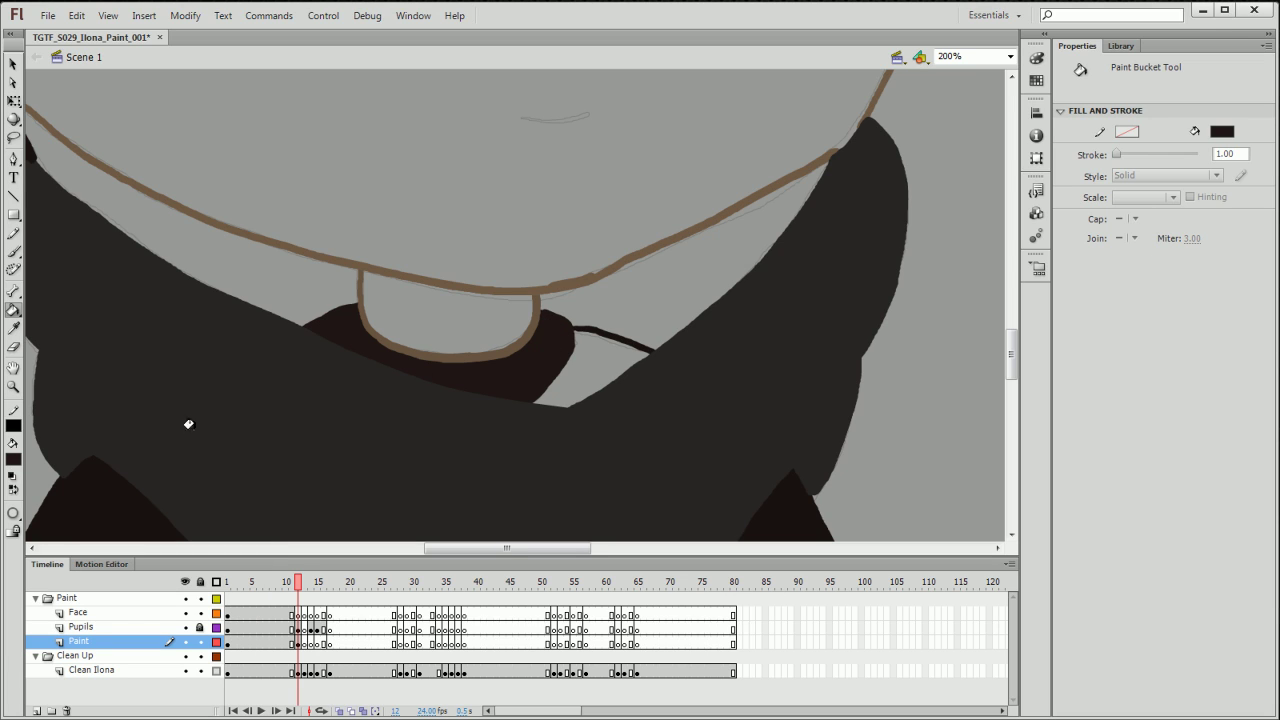
- Sample the body's dark brown and fill the small collar section to the right of the neck with it
click(13, 459)
click(791, 501)
click(582, 358)
- Fill the neck and the face on frame 12, each with the brown sampled from its own outline
click(13, 459)
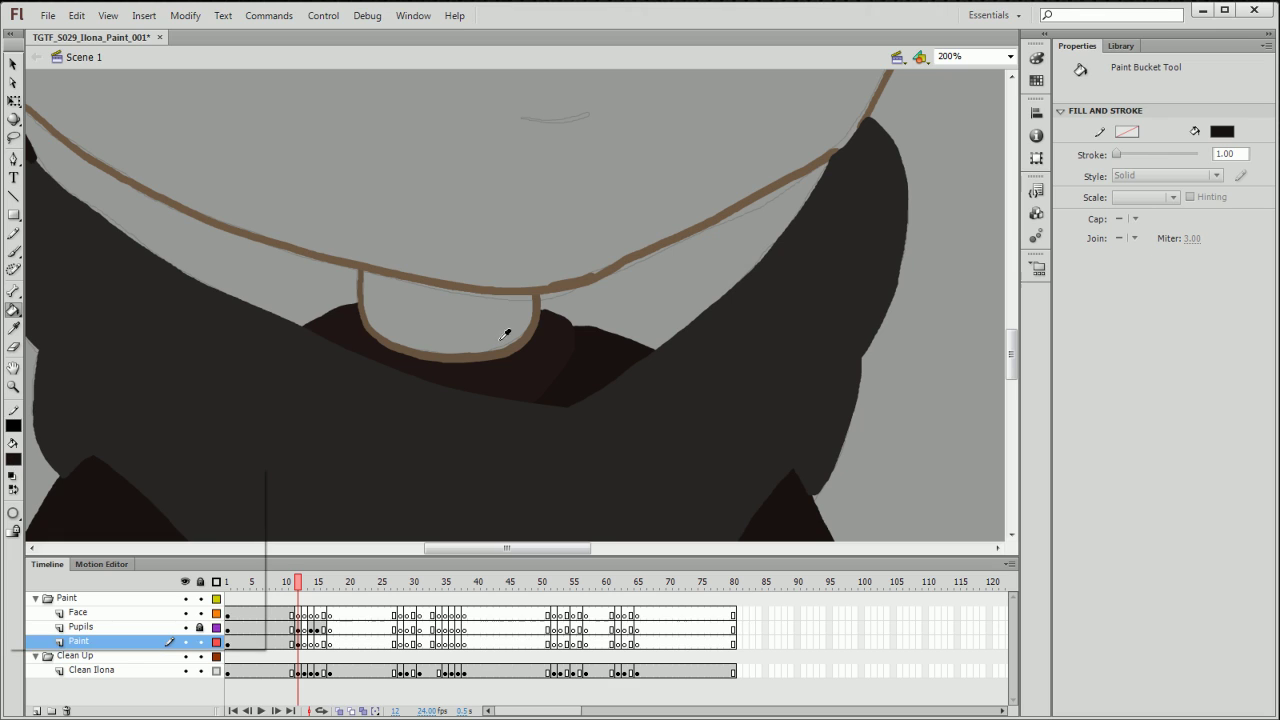
click(497, 348)
click(486, 320)
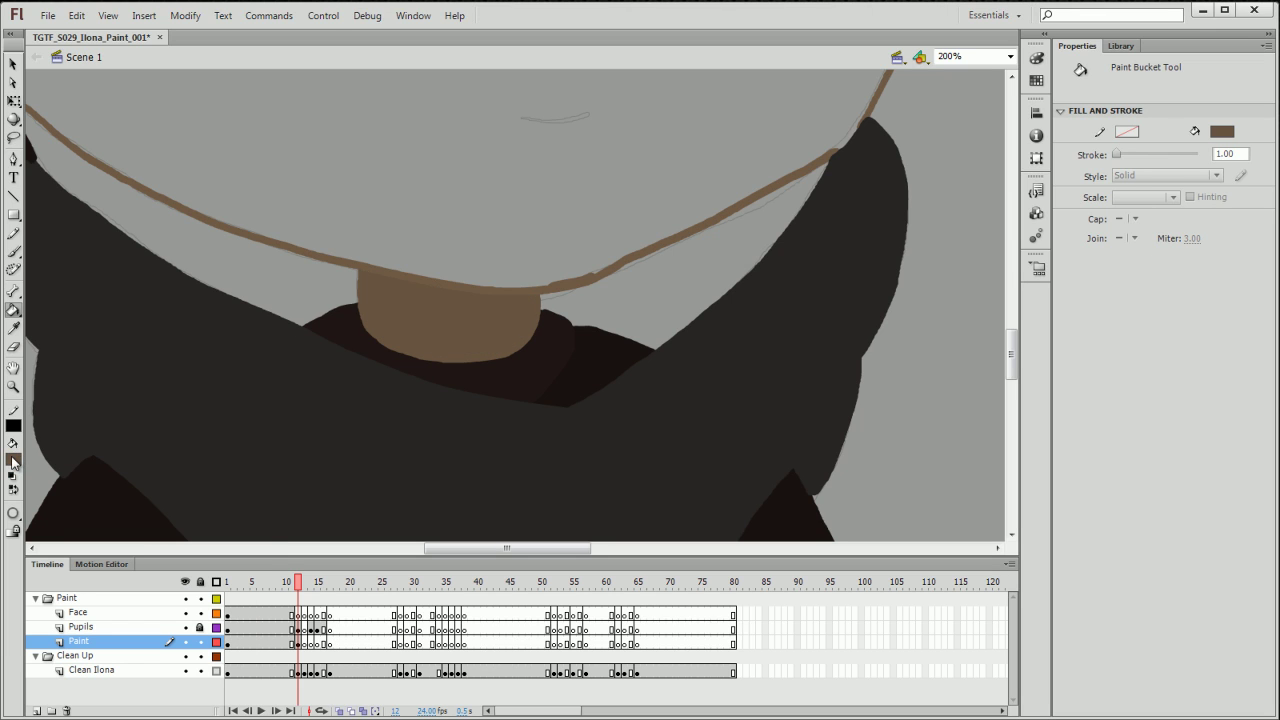
click(13, 459)
click(474, 277)
click(464, 263)
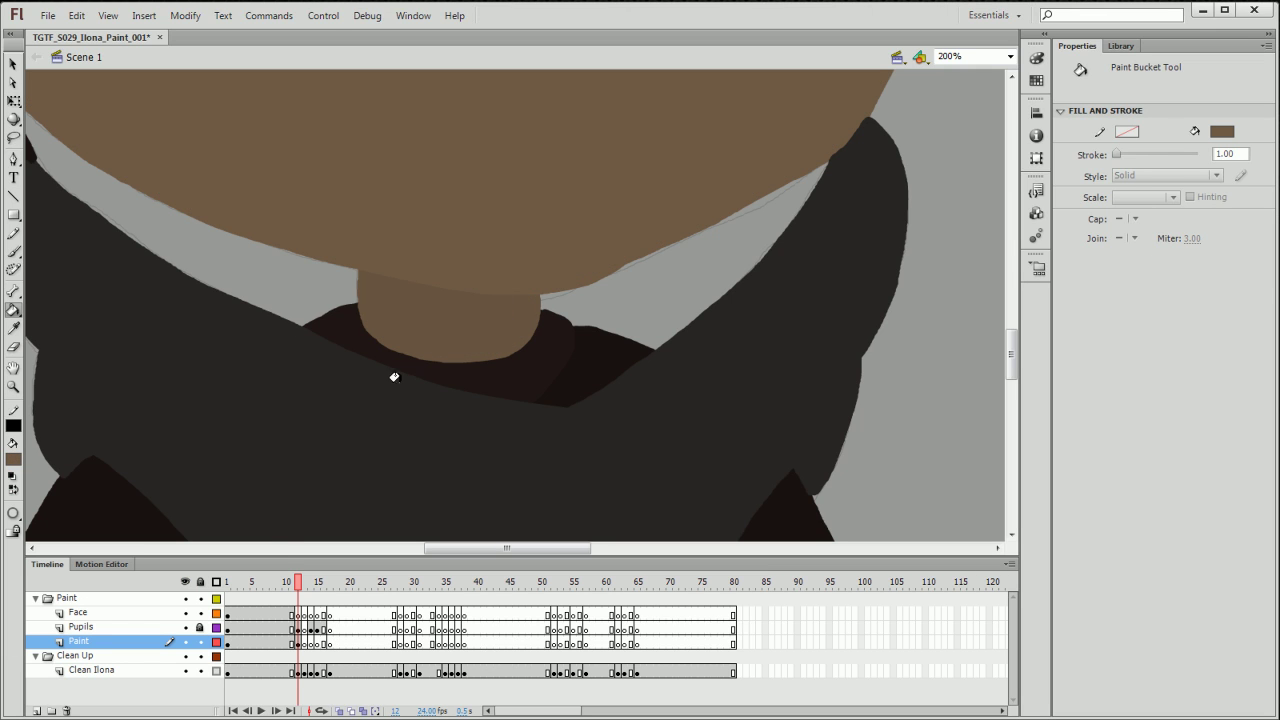
- Sample the near-black behind the neck on frame 11 and fill the gaps on both sides of the neck on frame 12
click(290, 582)
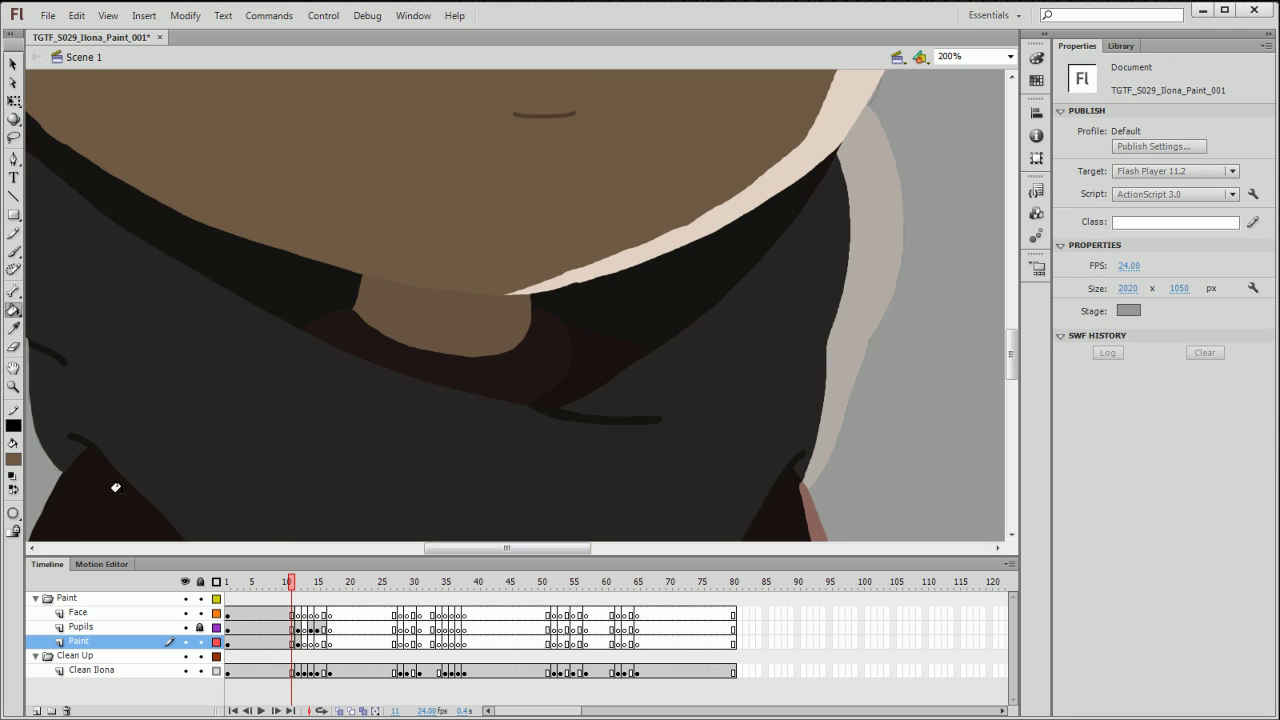
click(601, 305)
key(period)
click(613, 299)
click(278, 288)
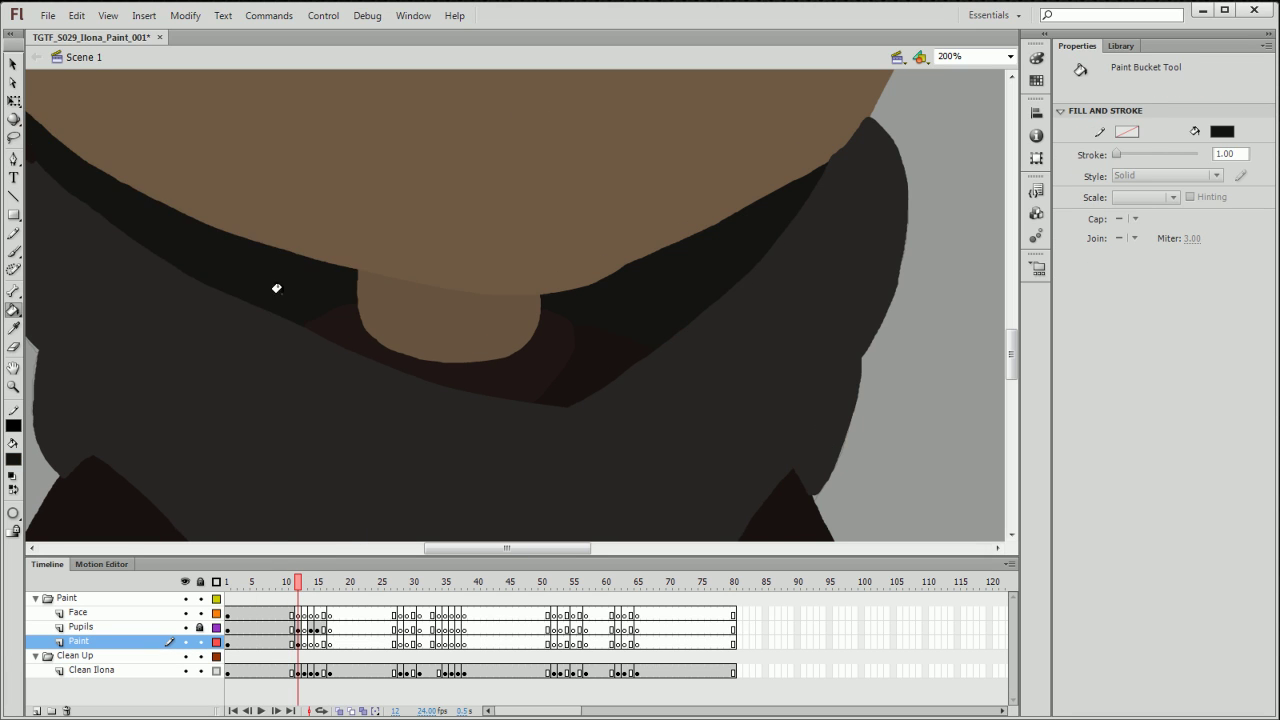
- Sample the black of the hair on frame 11 and fill the hair area under the hood on frame 12
scroll(640, 360, up, 5)
scroll(667, 408, up, 10)
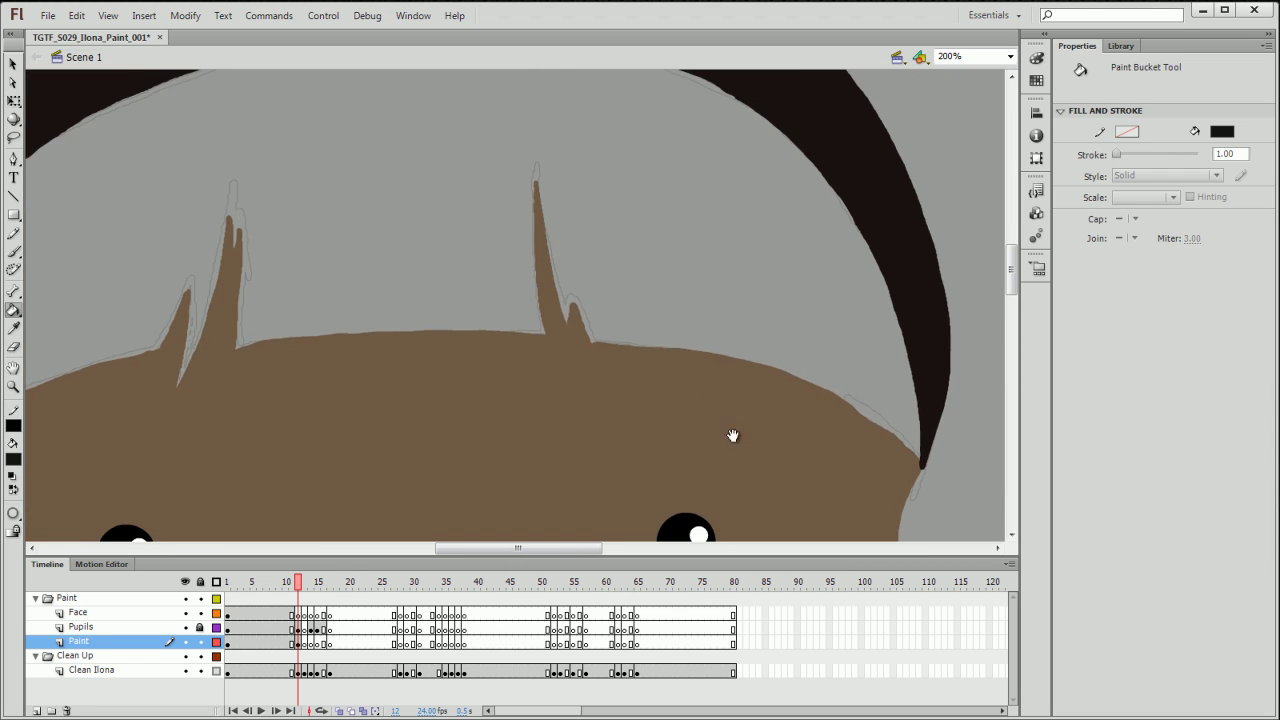
key(comma)
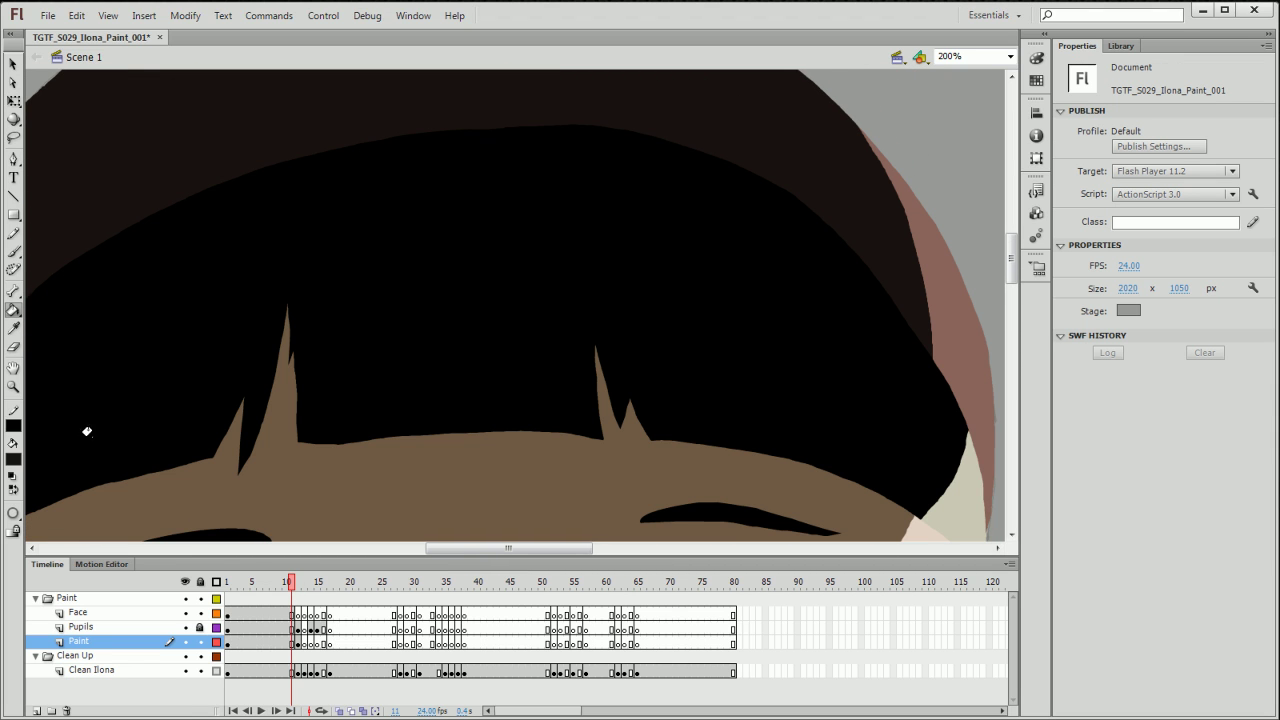
drag(16, 460, 360, 313)
click(298, 582)
click(406, 393)
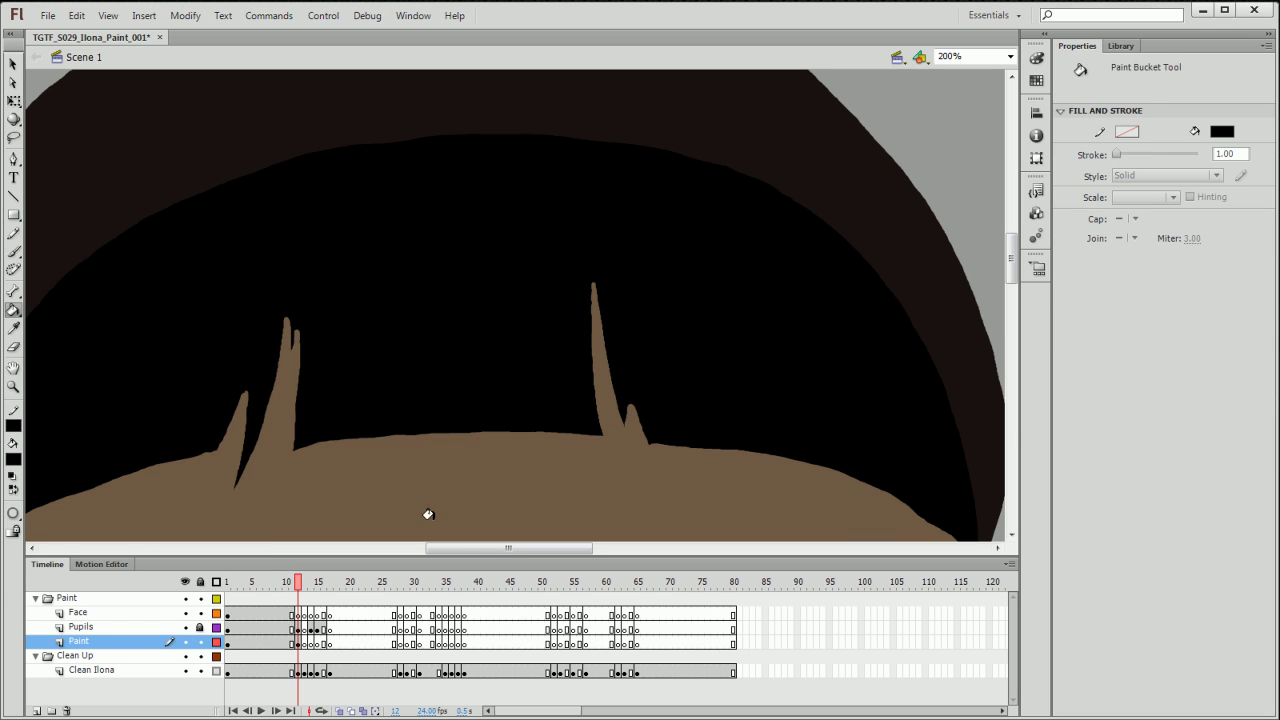
- Lock the Paint layer, make frame 12 of the Face layer active, and display the Paint layer as outlines
key(ctrl+minus)
key(ctrl+minus)
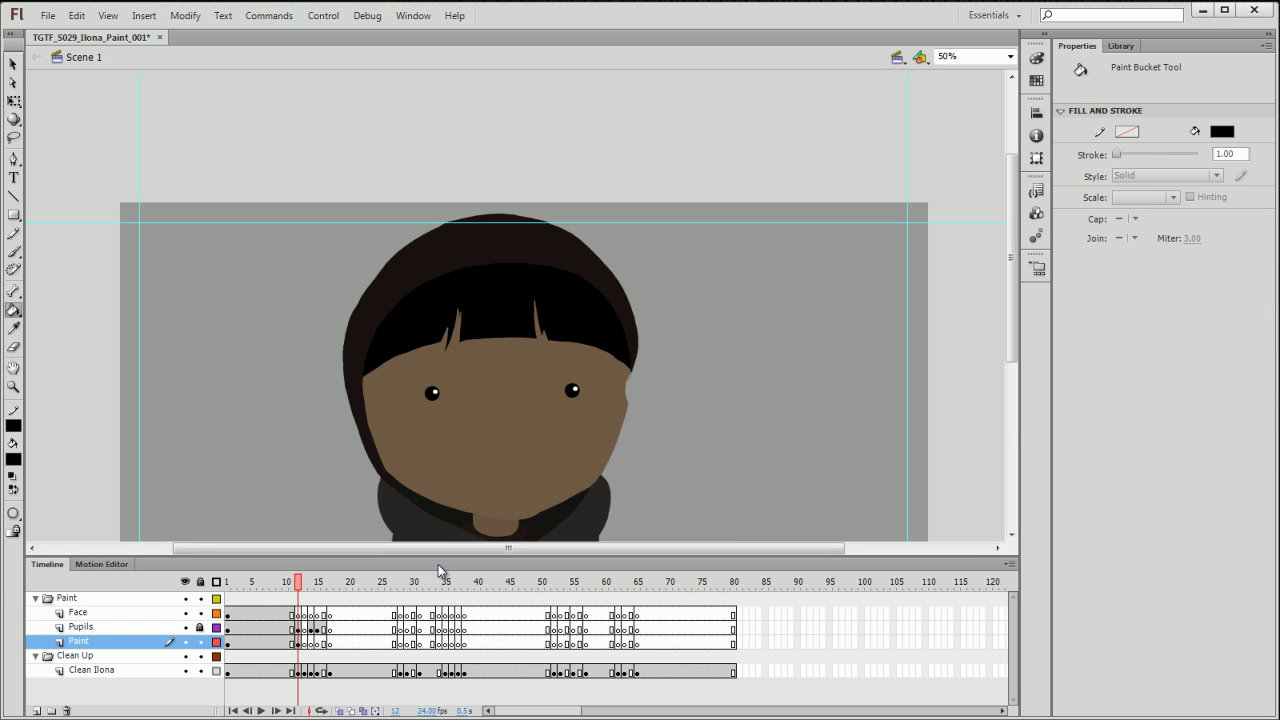
drag(512, 445, 488, 328)
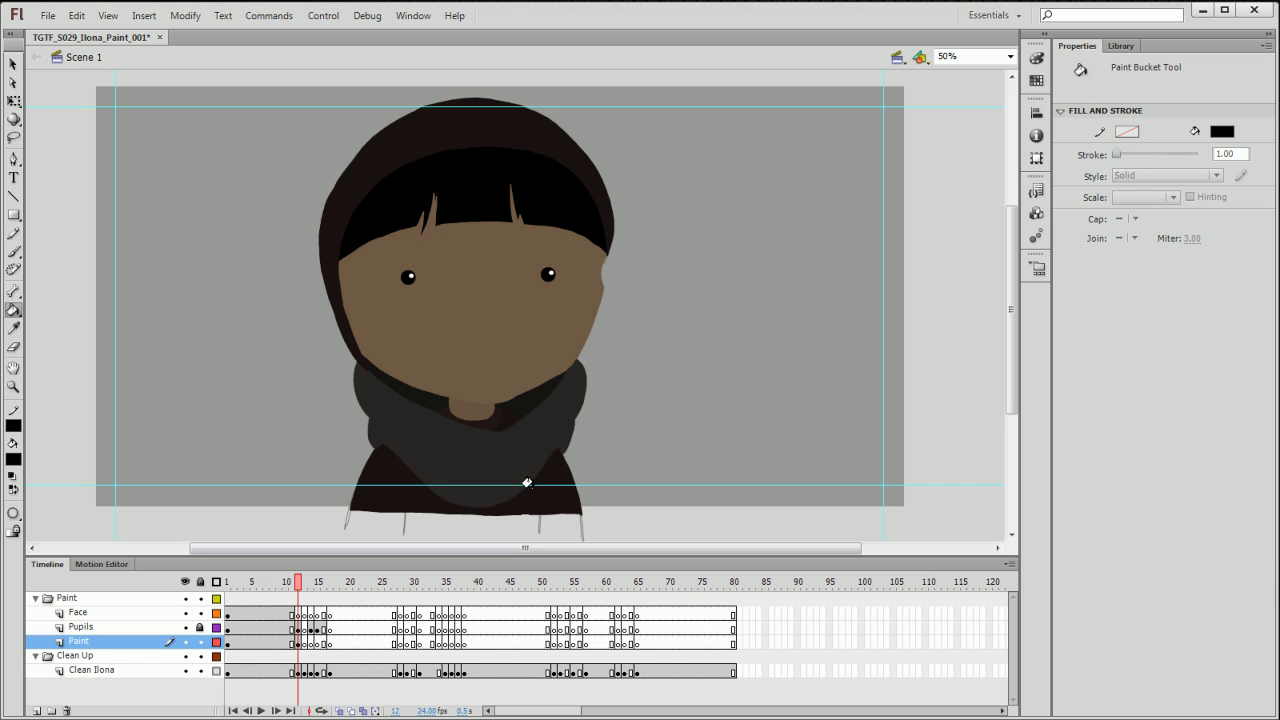
click(200, 642)
click(298, 614)
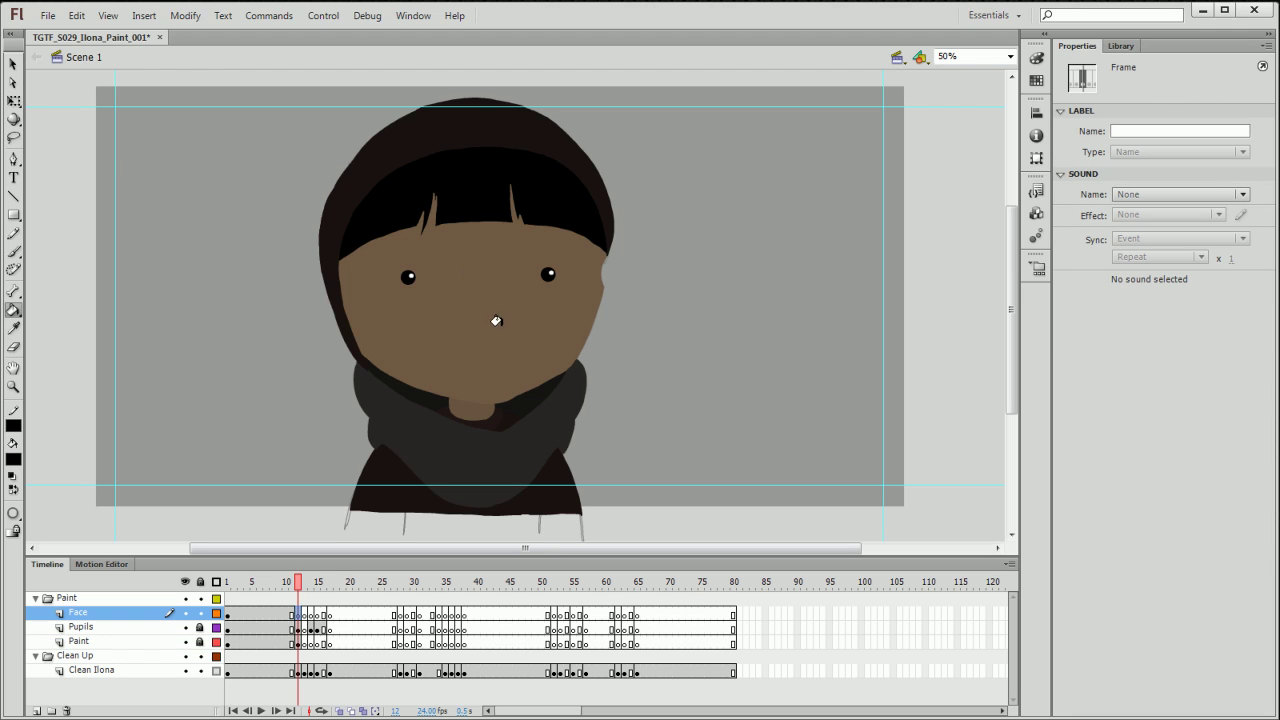
click(13, 63)
click(126, 199)
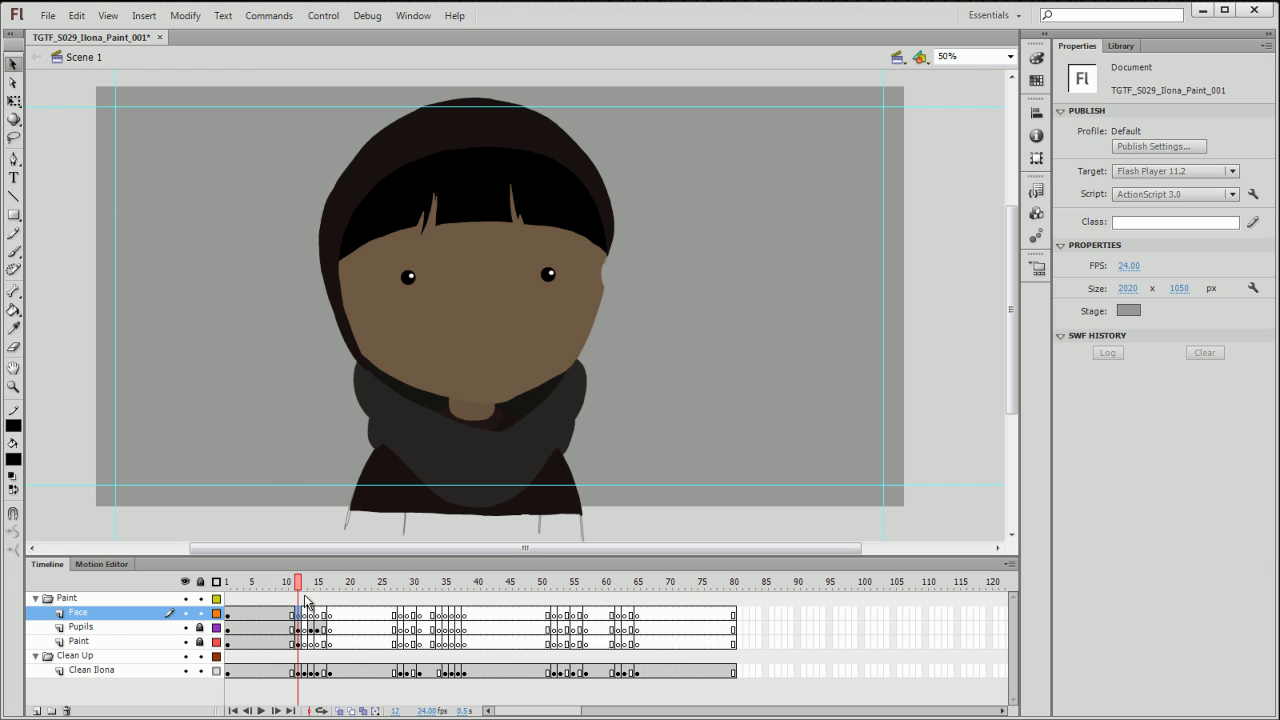
key(ctrl+1)
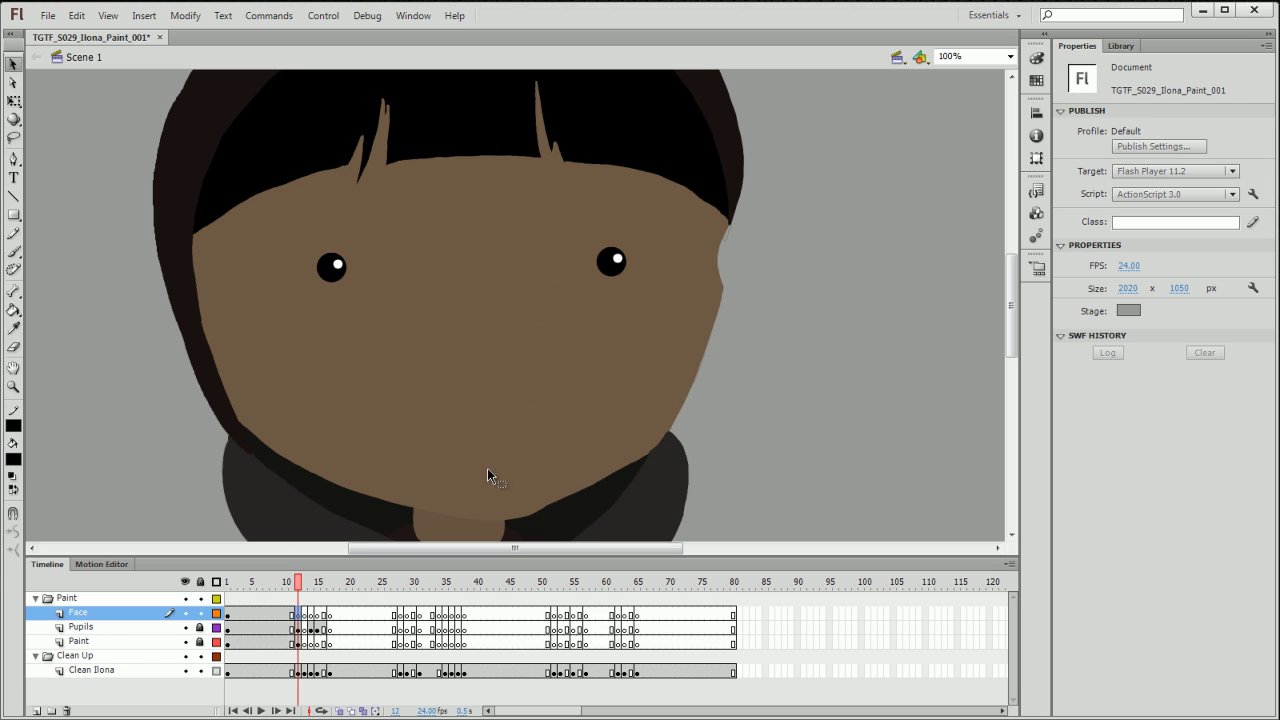
click(216, 642)
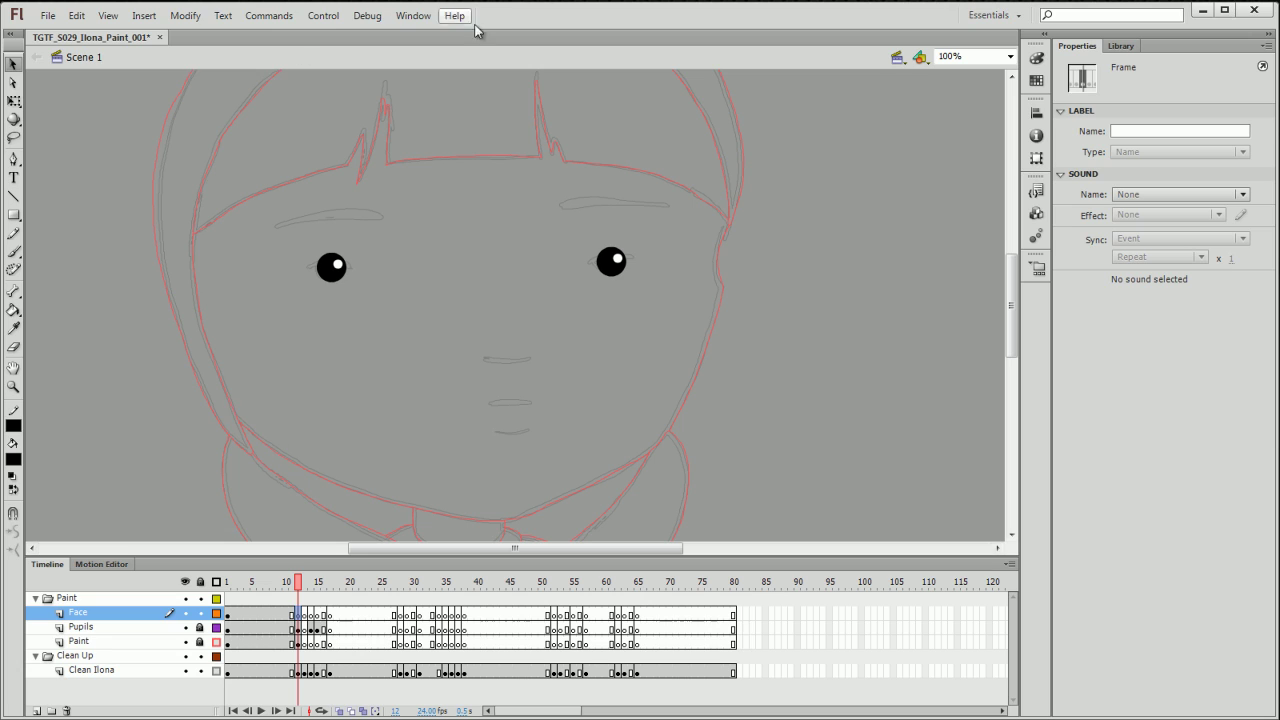
- Outline the left eyebrow in black with the Brush tool on frame 12 of the Face layer, redoing the first stroke
click(14, 251)
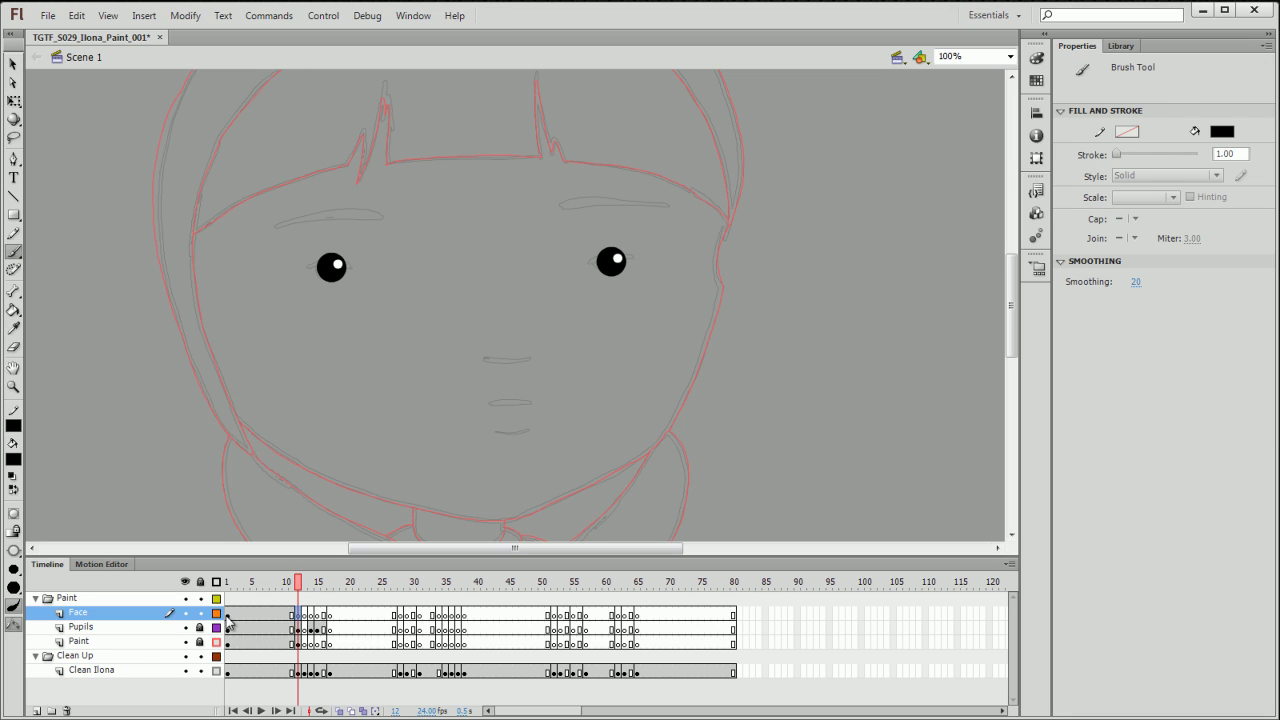
click(296, 584)
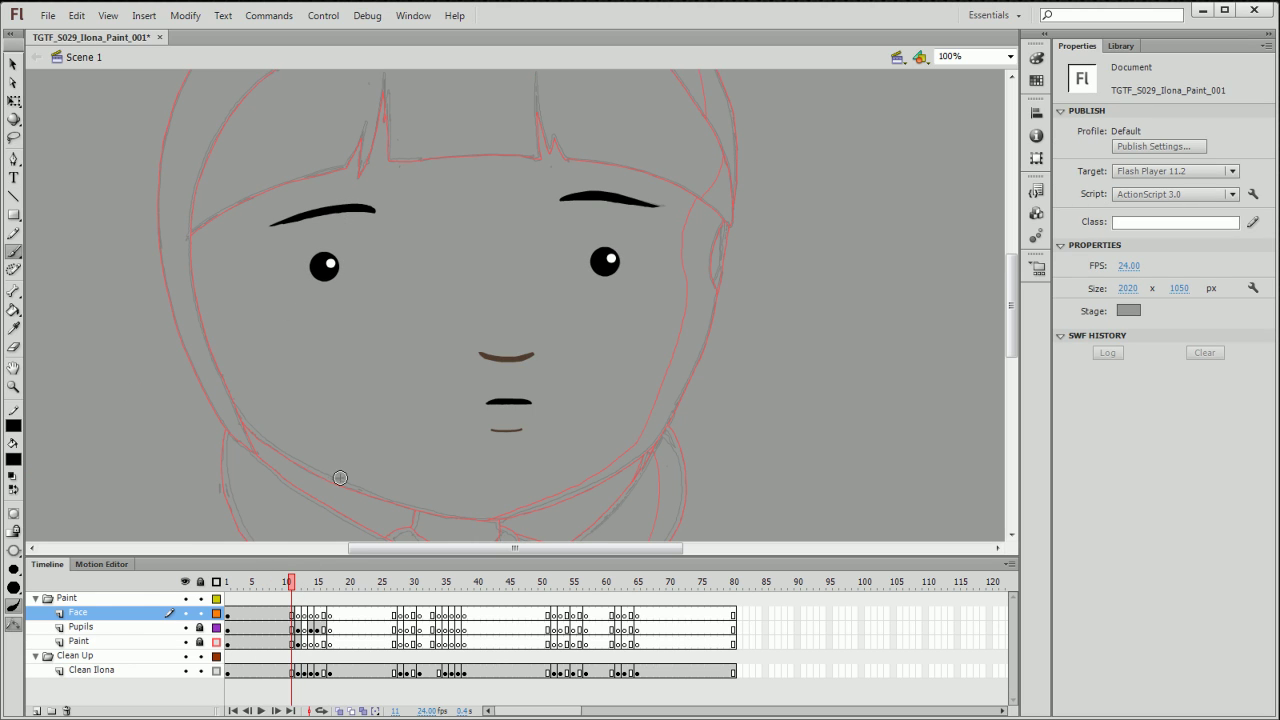
click(299, 584)
key(ctrl+equal)
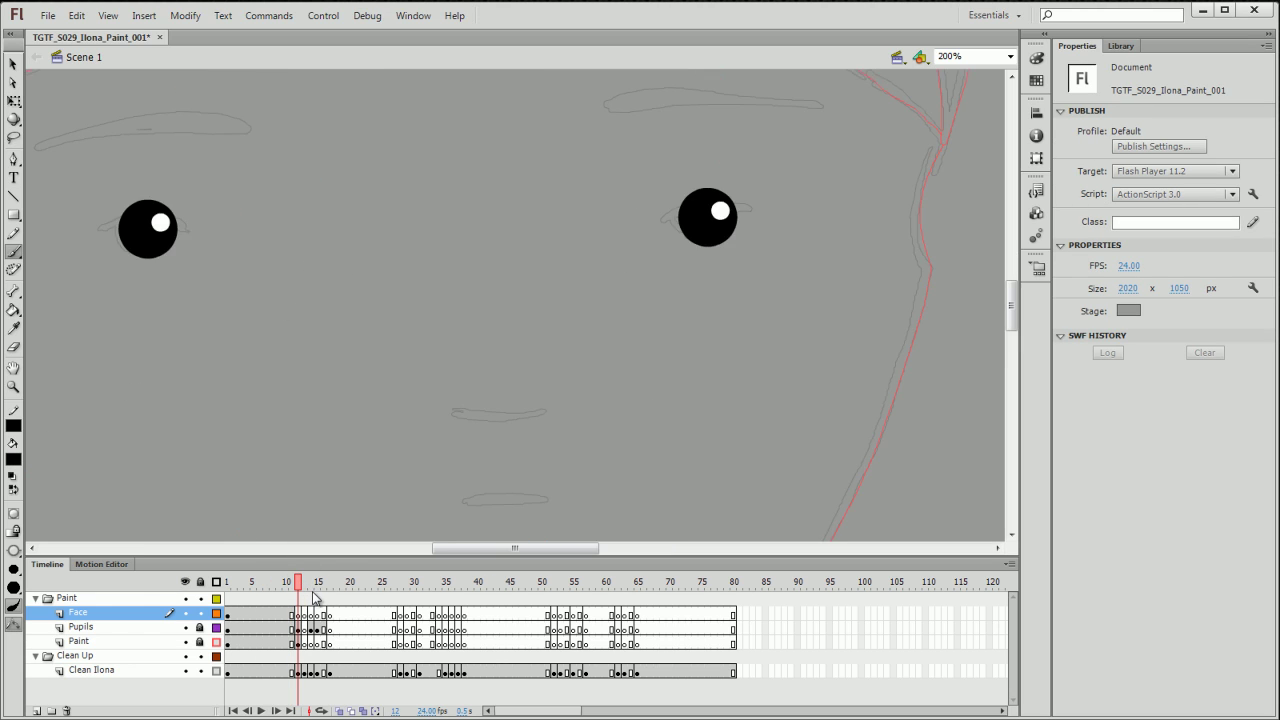
drag(411, 399, 729, 477)
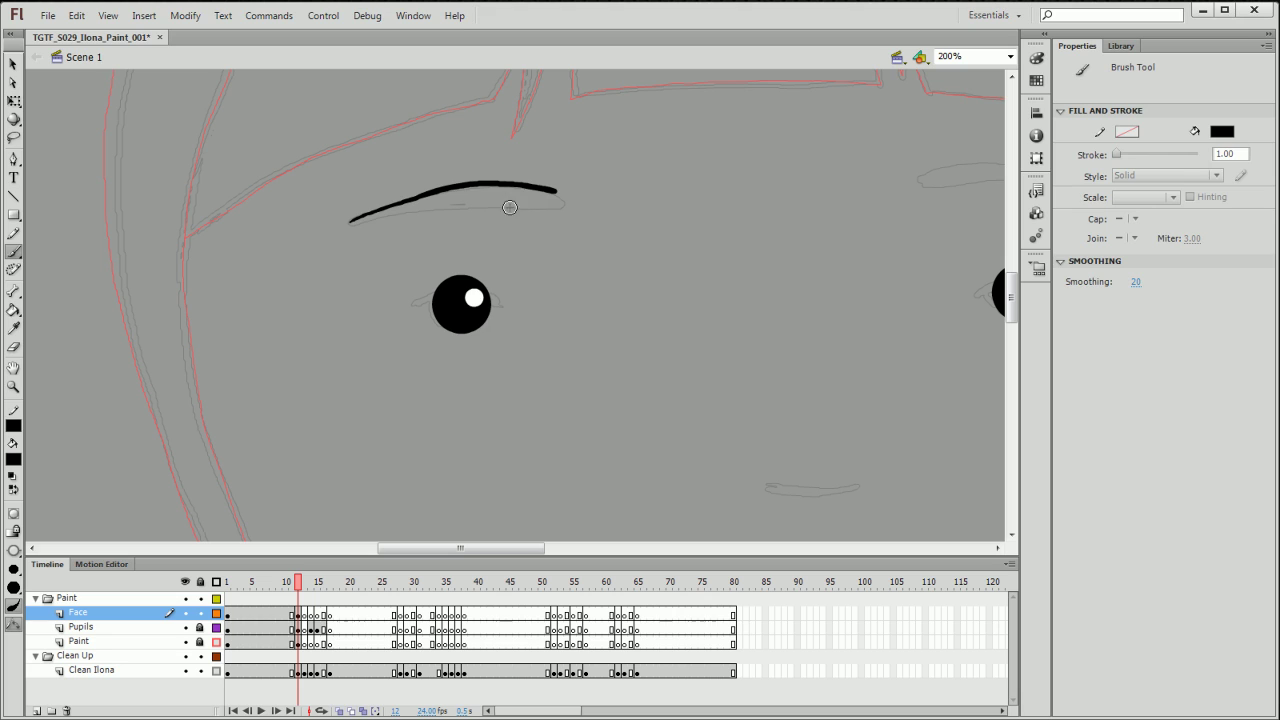
key(ctrl+z)
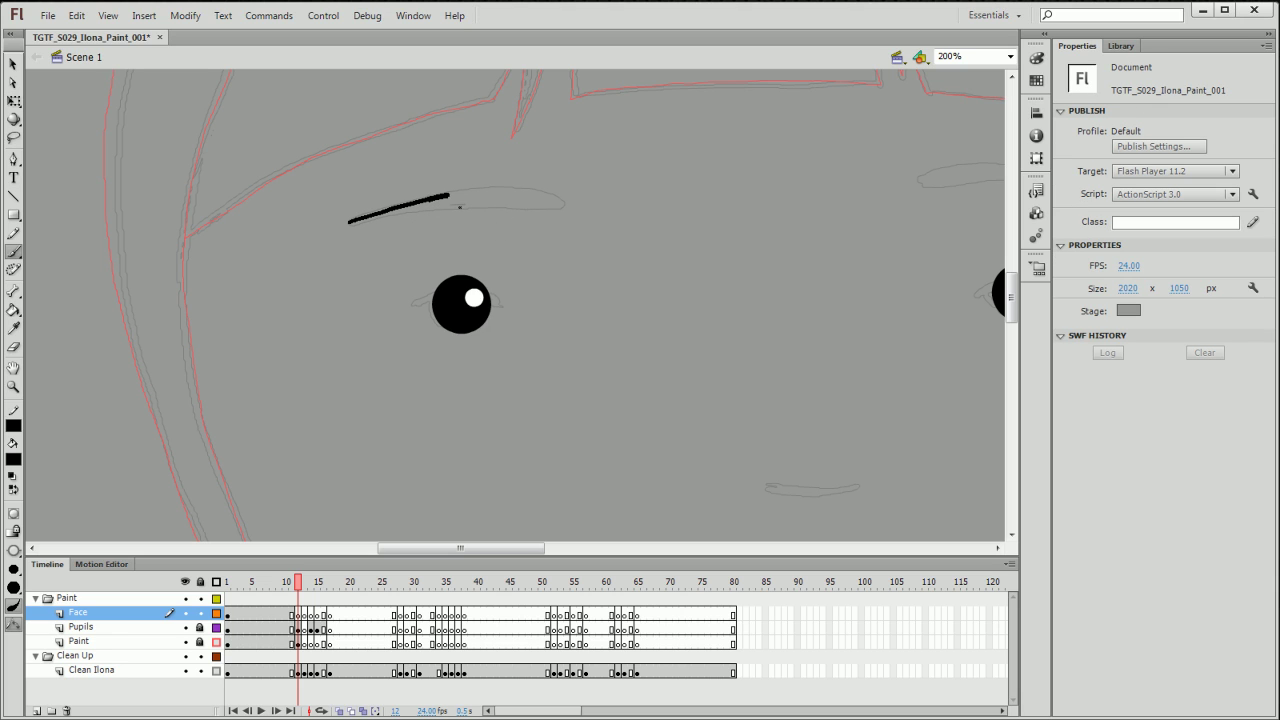
drag(448, 196, 488, 187)
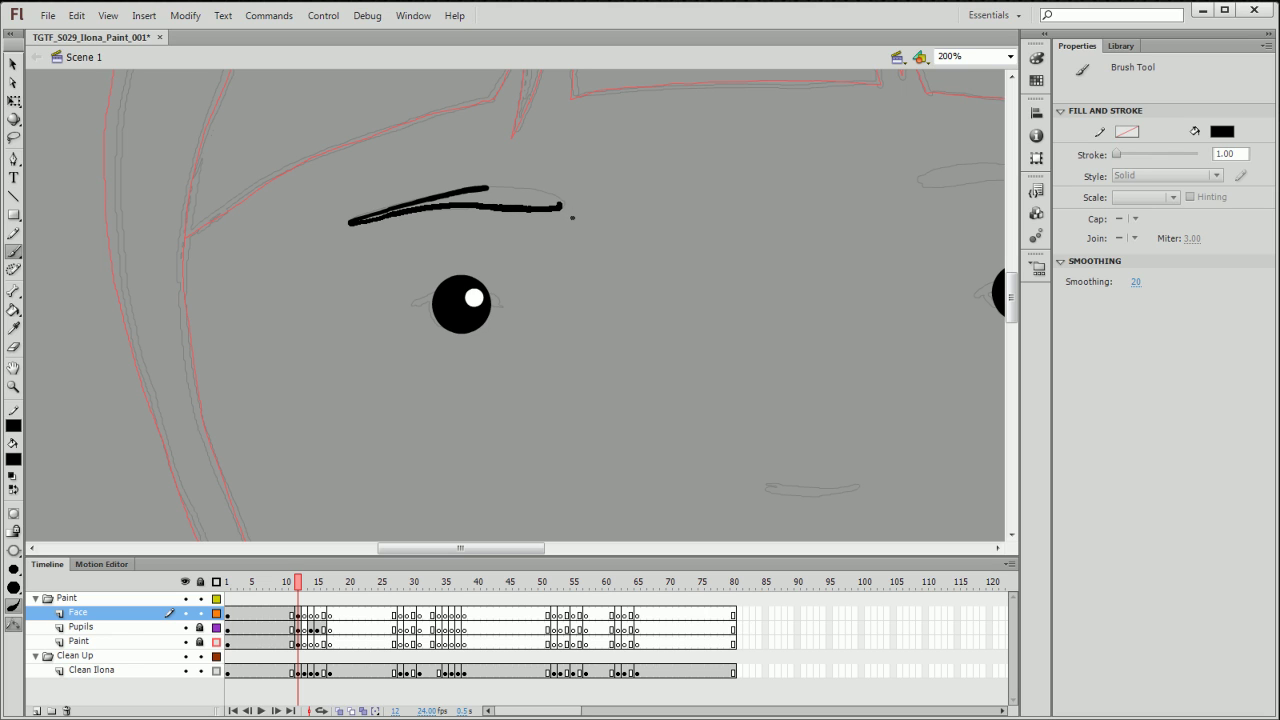
drag(509, 203, 506, 204)
- Outline the right eyebrow in black along the clean-up line
scroll(397, 334, right, 10)
scroll(397, 334, up, 3)
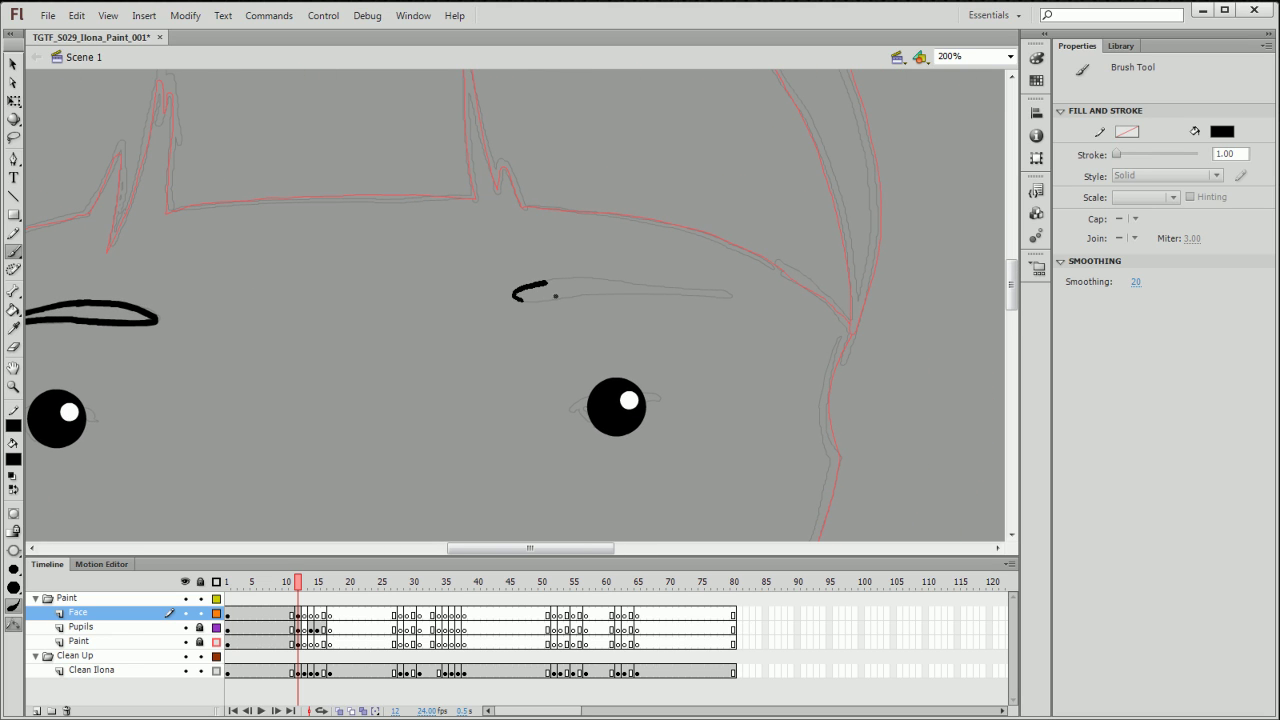
drag(555, 296, 610, 292)
drag(701, 299, 727, 292)
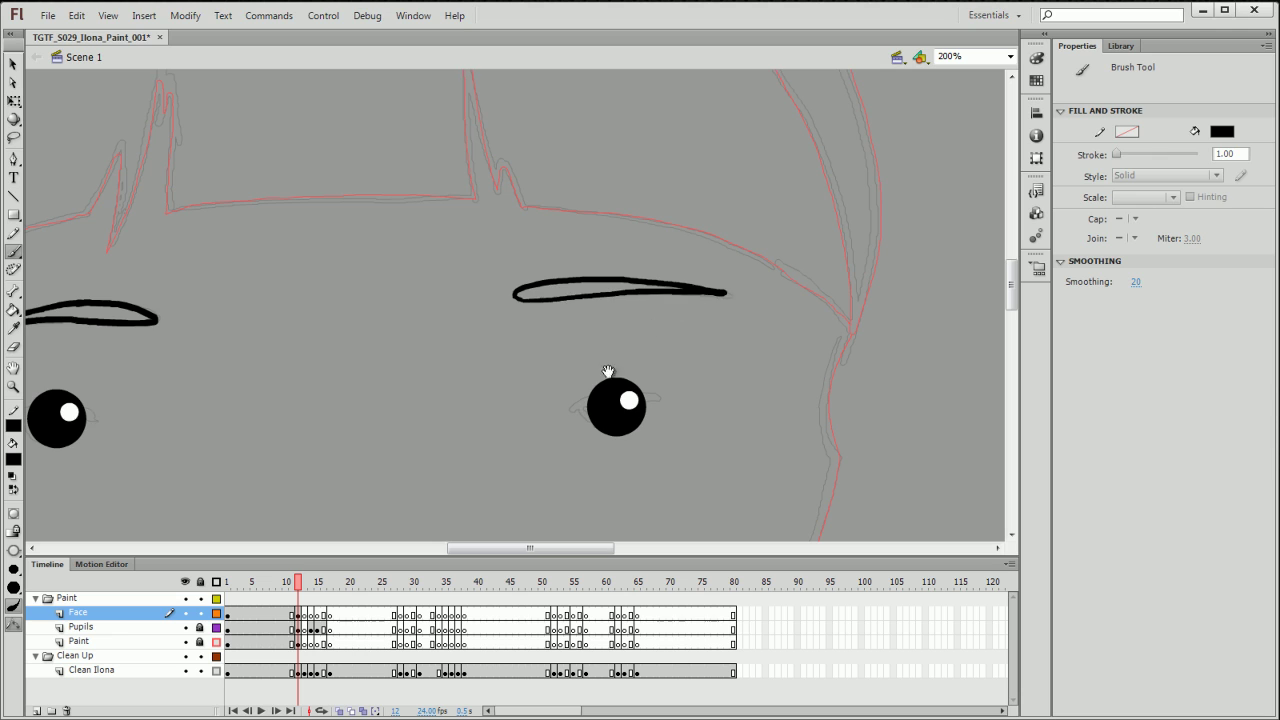
- Sample the brown of the nose line on frame 10 and paint the nose line and the line below the mouth on frame 12
drag(606, 371, 745, 175)
drag(651, 371, 631, 323)
click(286, 586)
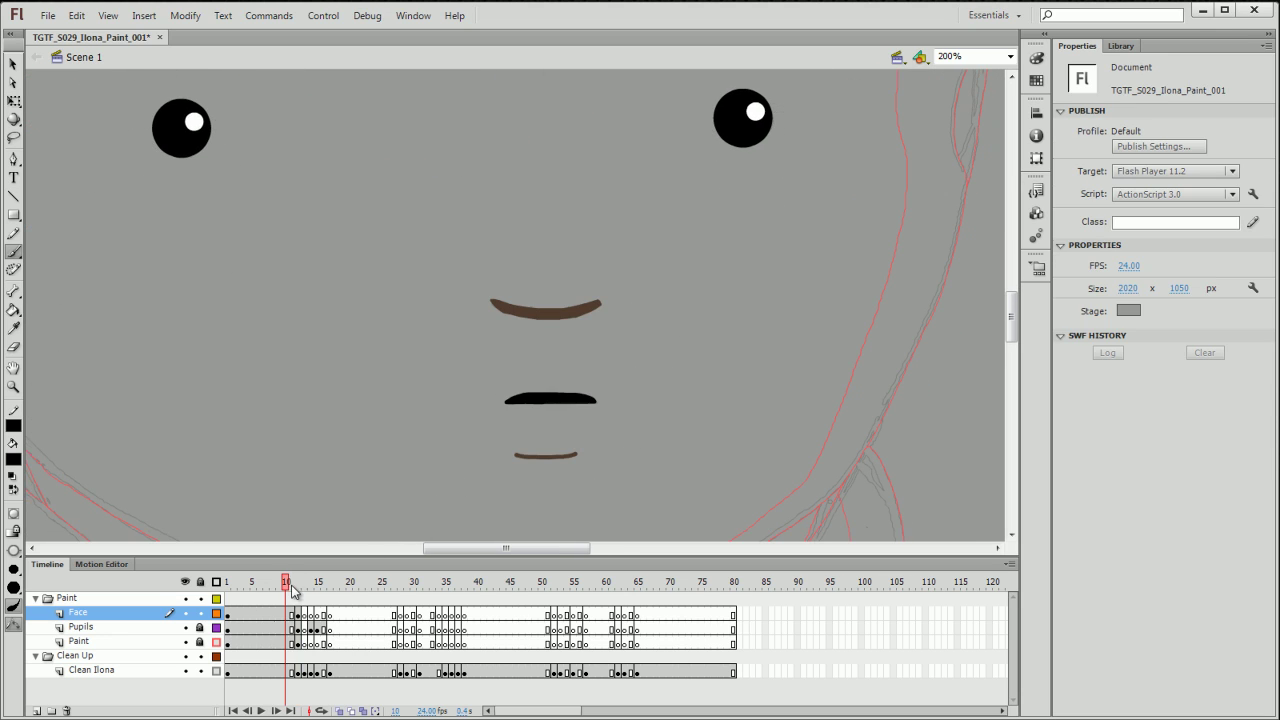
click(19, 463)
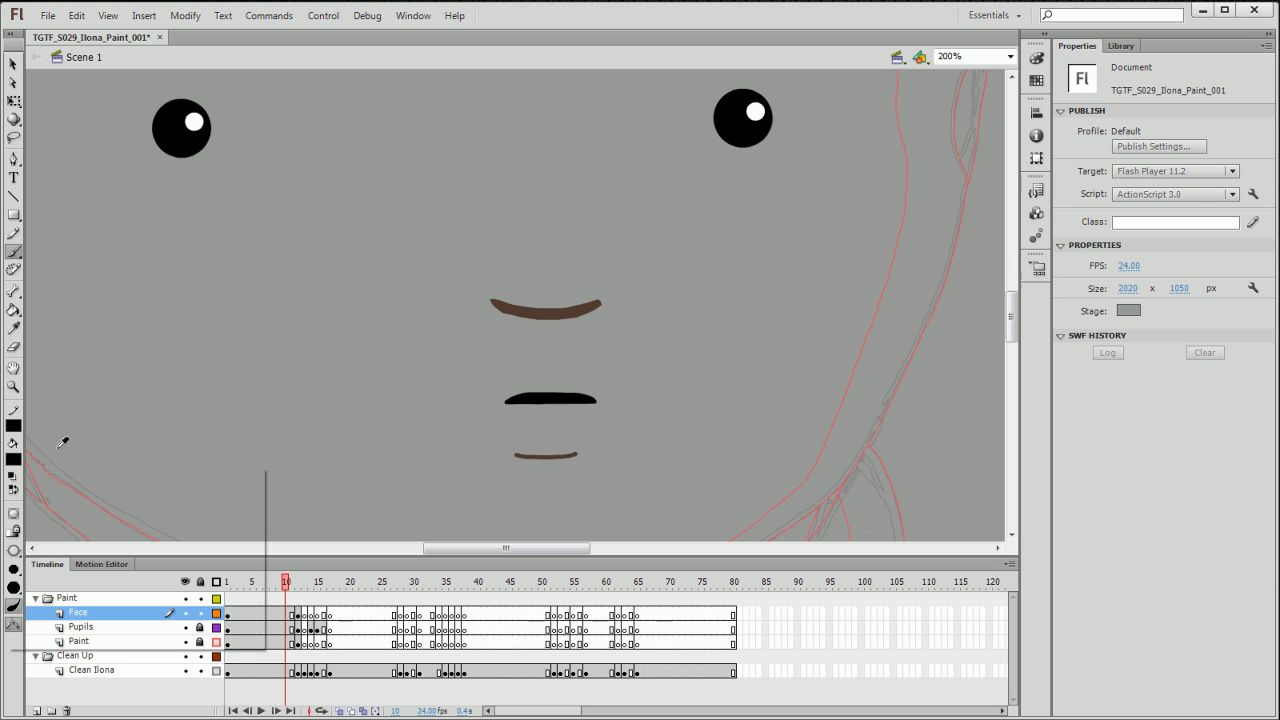
click(545, 316)
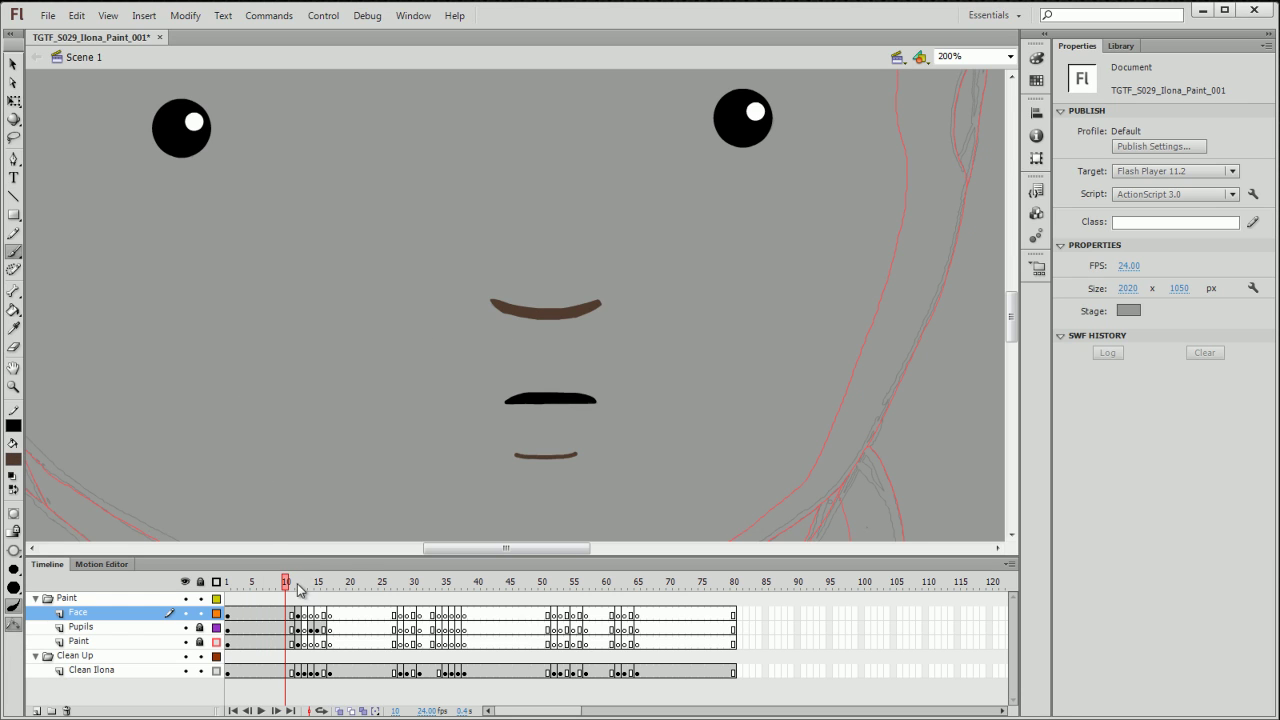
click(298, 586)
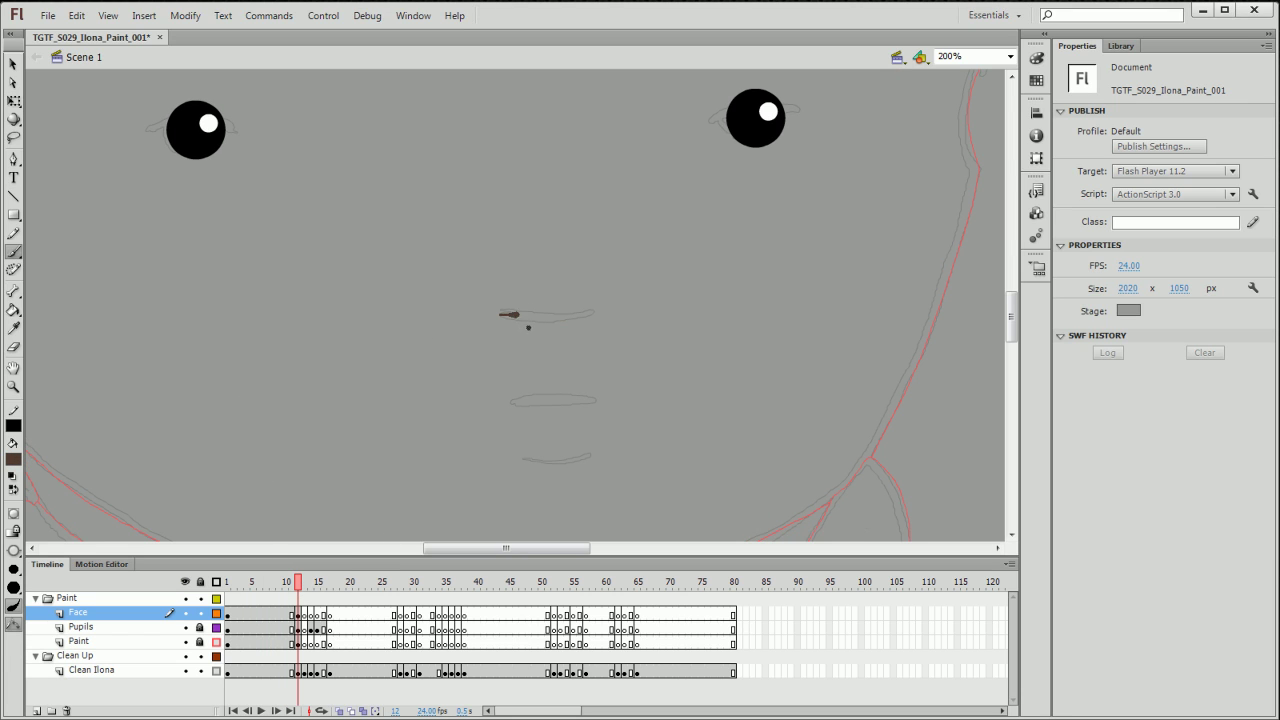
drag(595, 312, 596, 312)
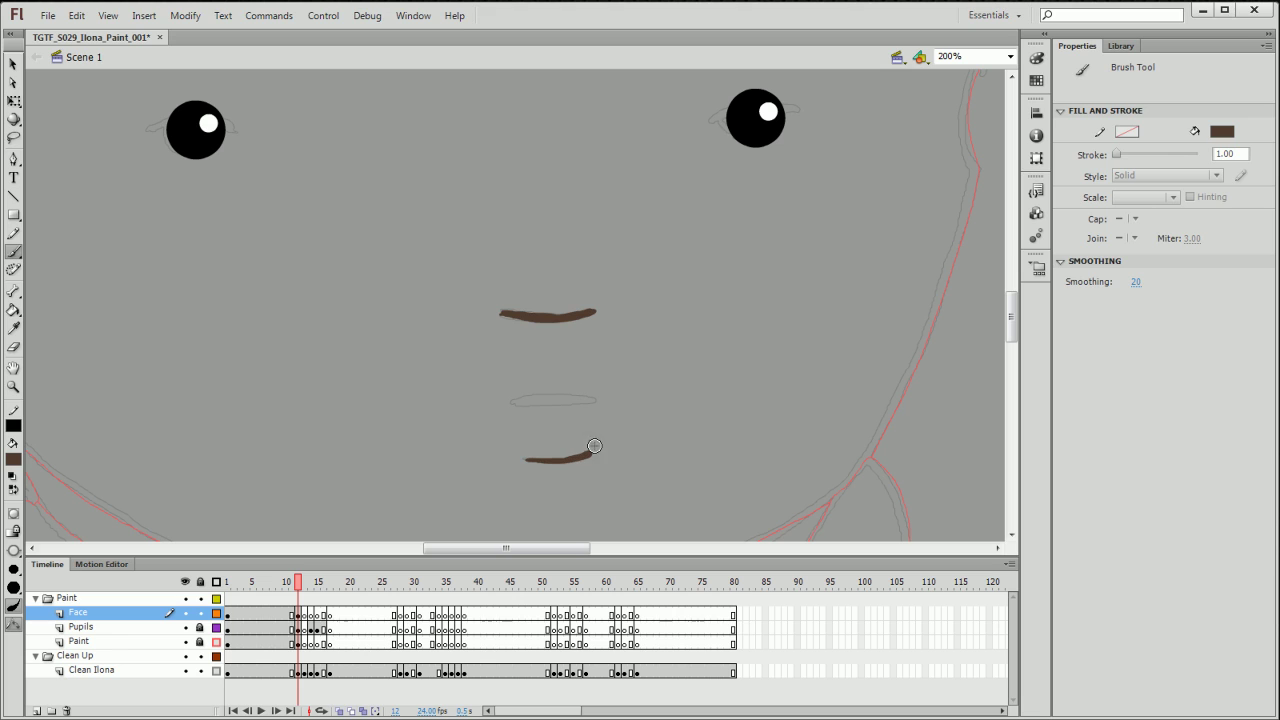
- Trim the upper edges of the brown nose line and the line below the mouth with the Eraser to thin their ends
click(13, 346)
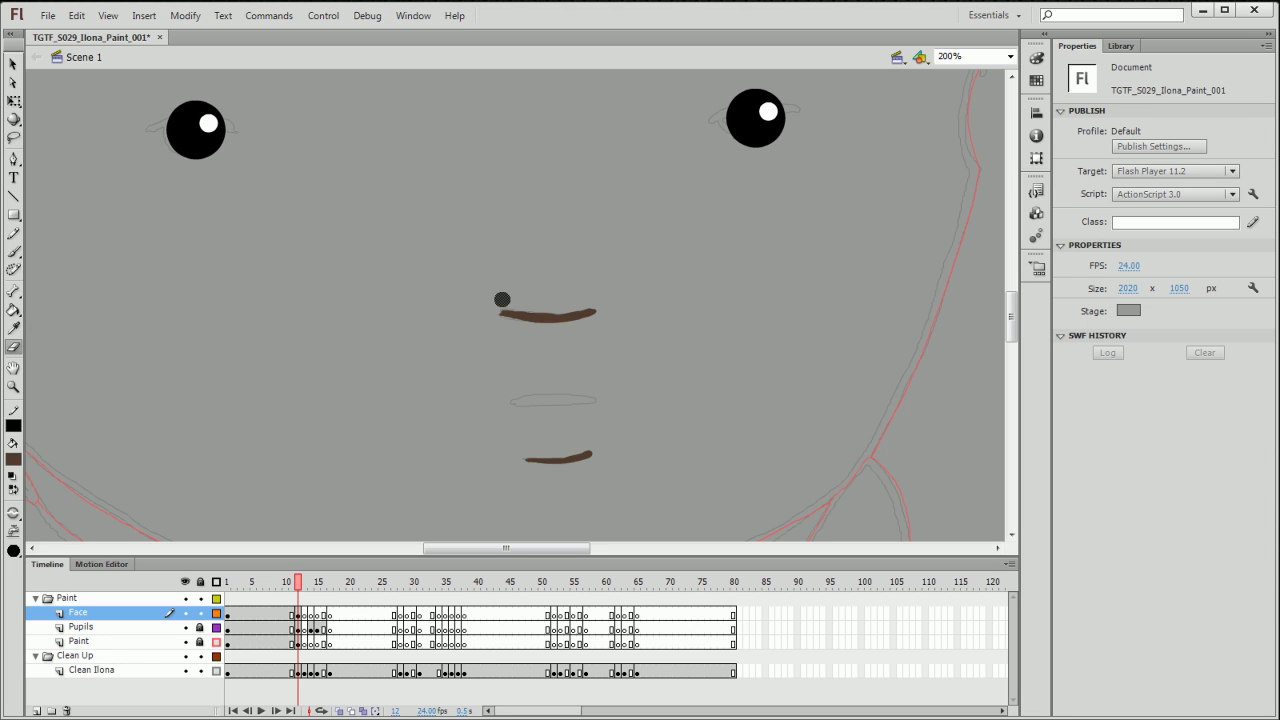
mouse_move(502, 300)
mouse_down()
mouse_move(491, 309)
mouse_move(588, 302)
mouse_up()
mouse_move(565, 448)
mouse_down()
mouse_move(602, 444)
mouse_move(576, 443)
mouse_up()
- Sample black from the left pupil and paint the mouth with the Brush tool
click(14, 251)
click(13, 459)
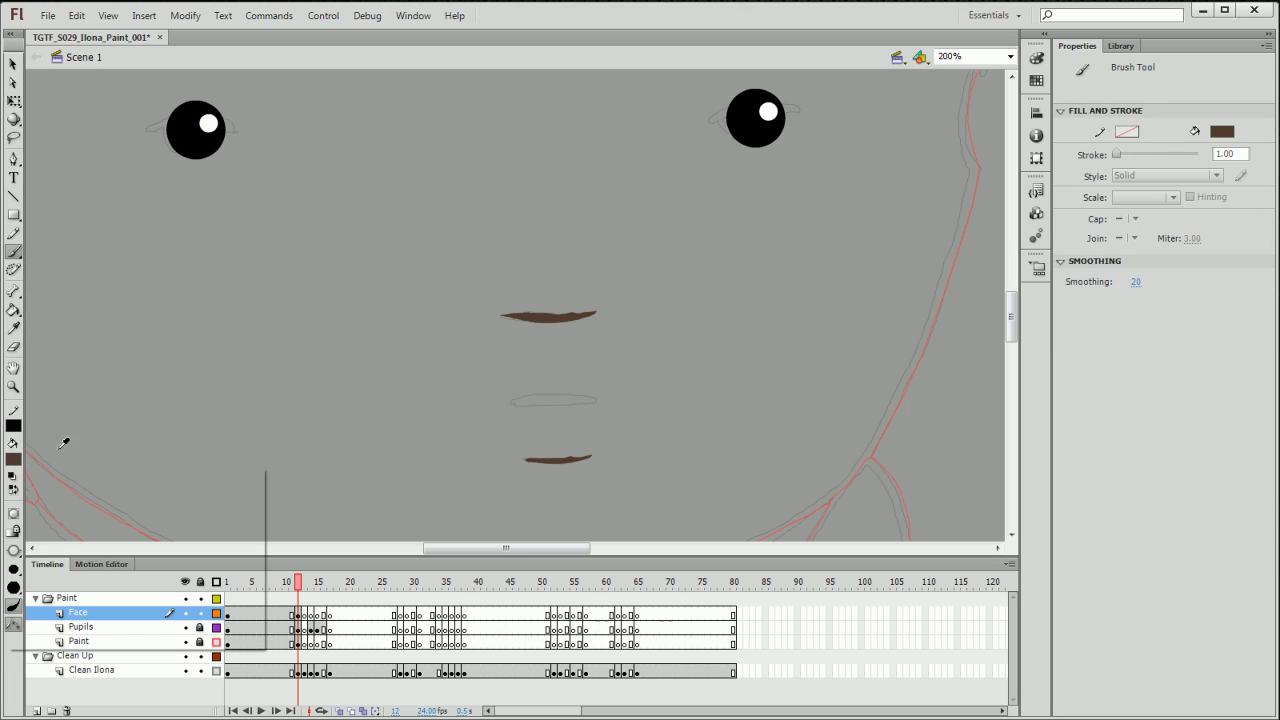
click(216, 139)
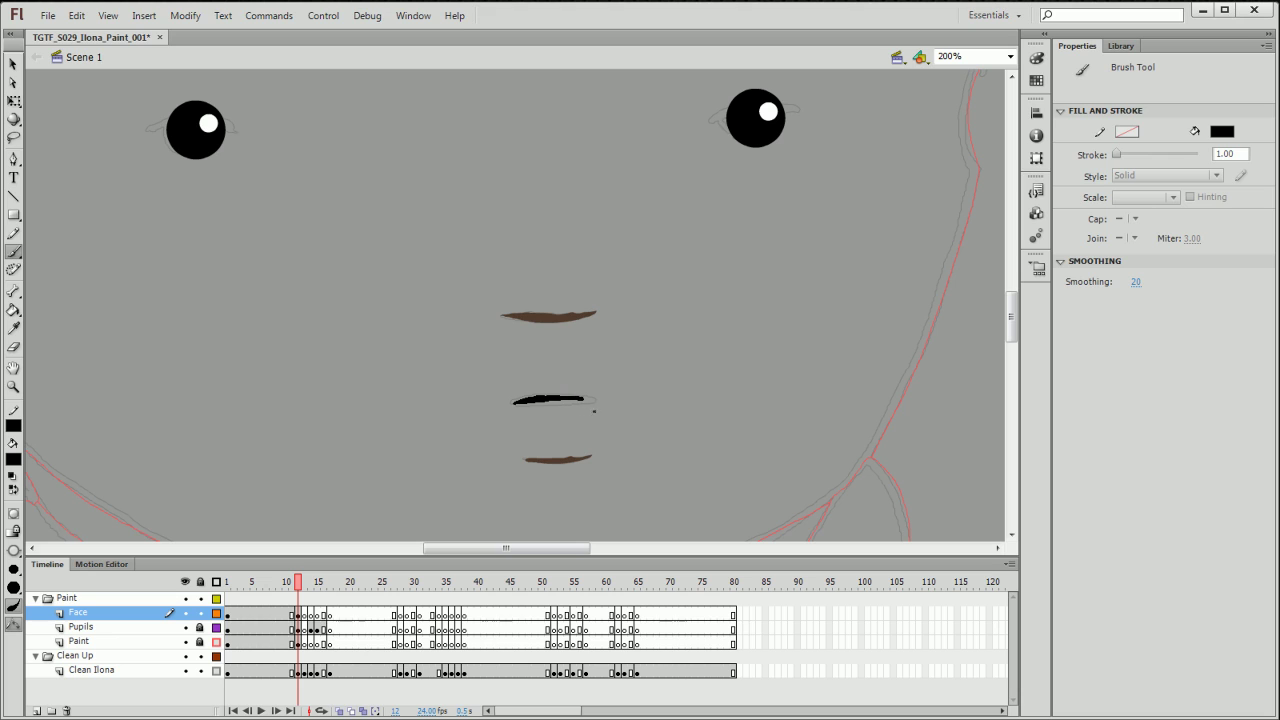
mouse_move(588, 400)
mouse_down()
mouse_move(514, 400)
mouse_move(600, 400)
mouse_up()
- Display the Pupils layer as outlines and paint the upper eyelid line of both eyes in black
key(ctrl+minus)
scroll(563, 429, up, 3)
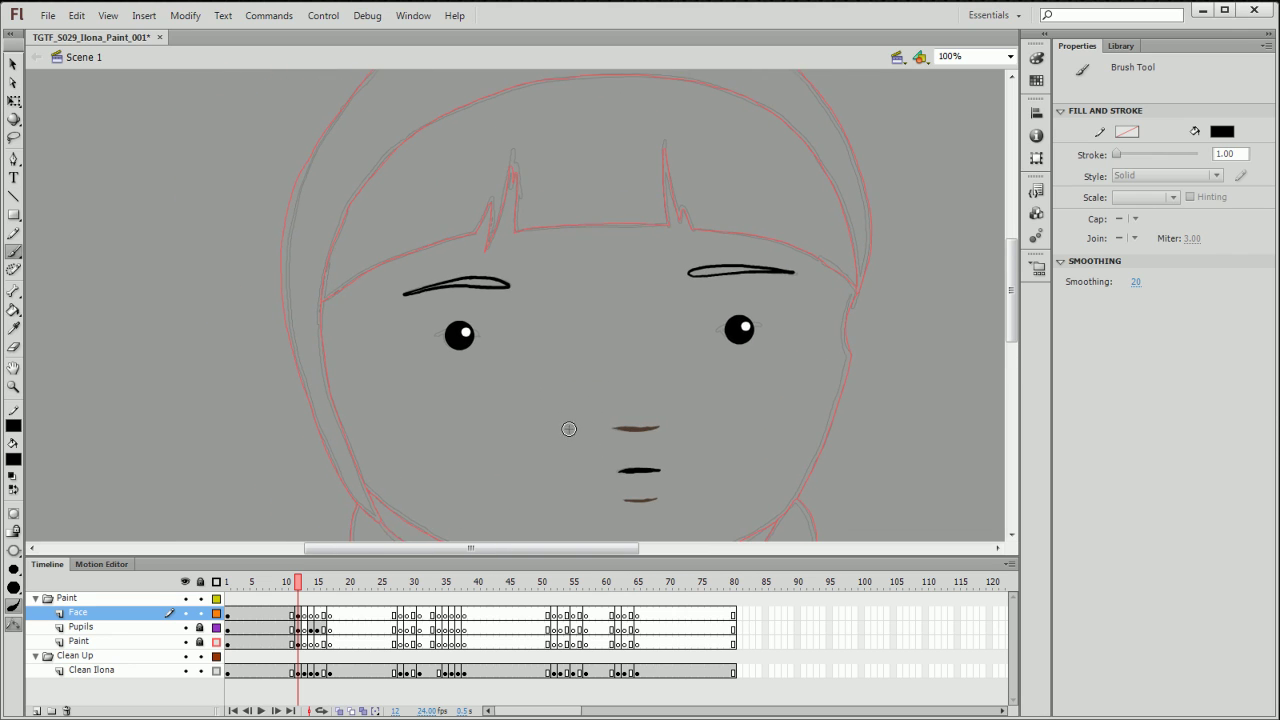
key(ctrl+equal)
scroll(443, 349, down, 2)
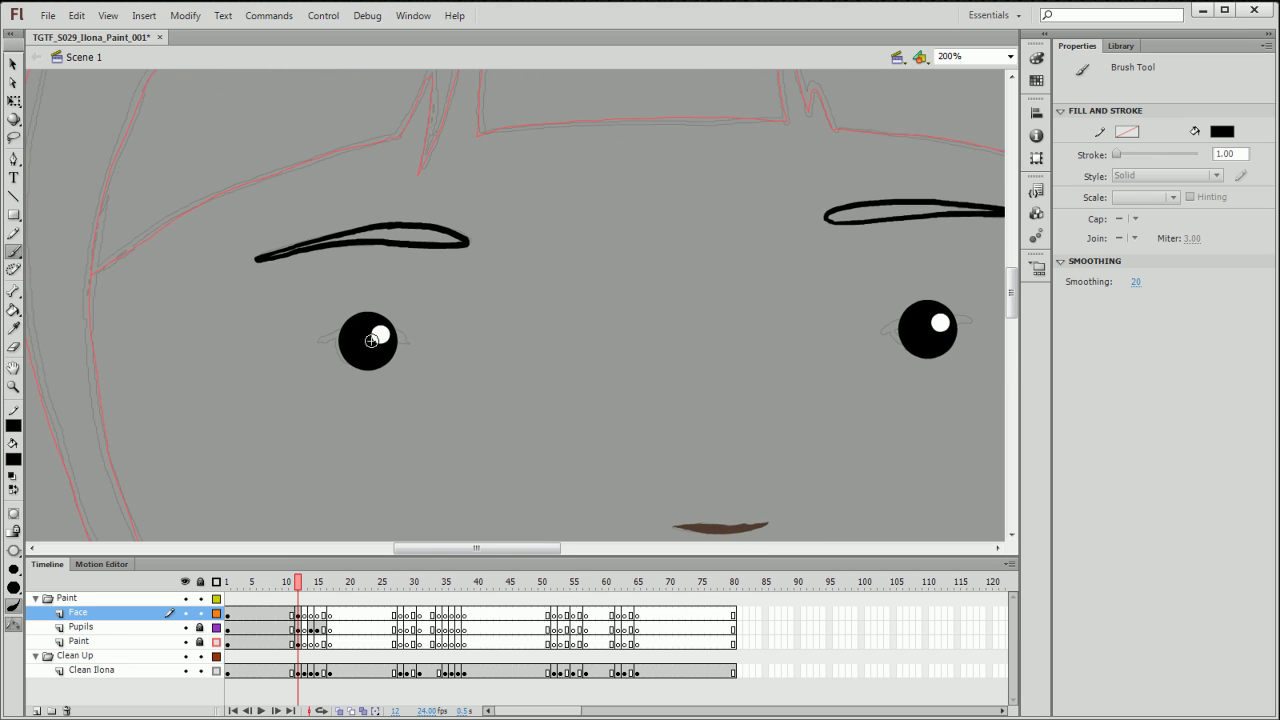
click(216, 627)
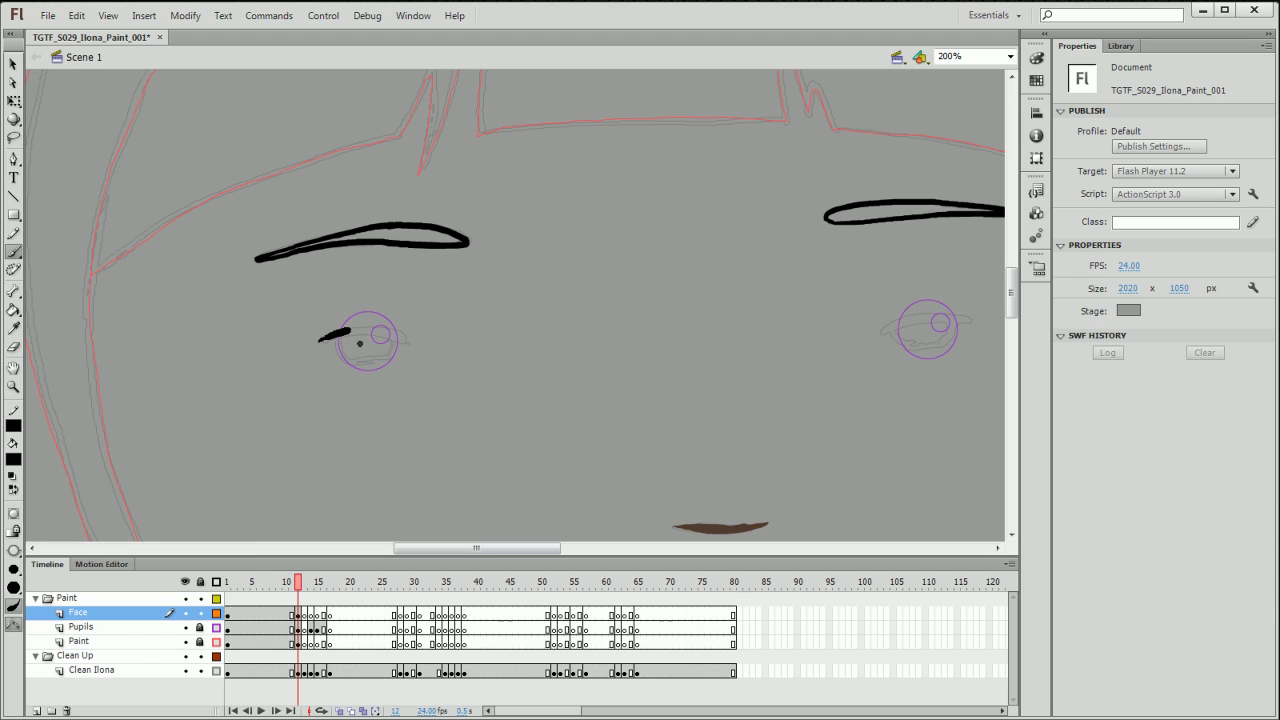
drag(406, 346, 408, 344)
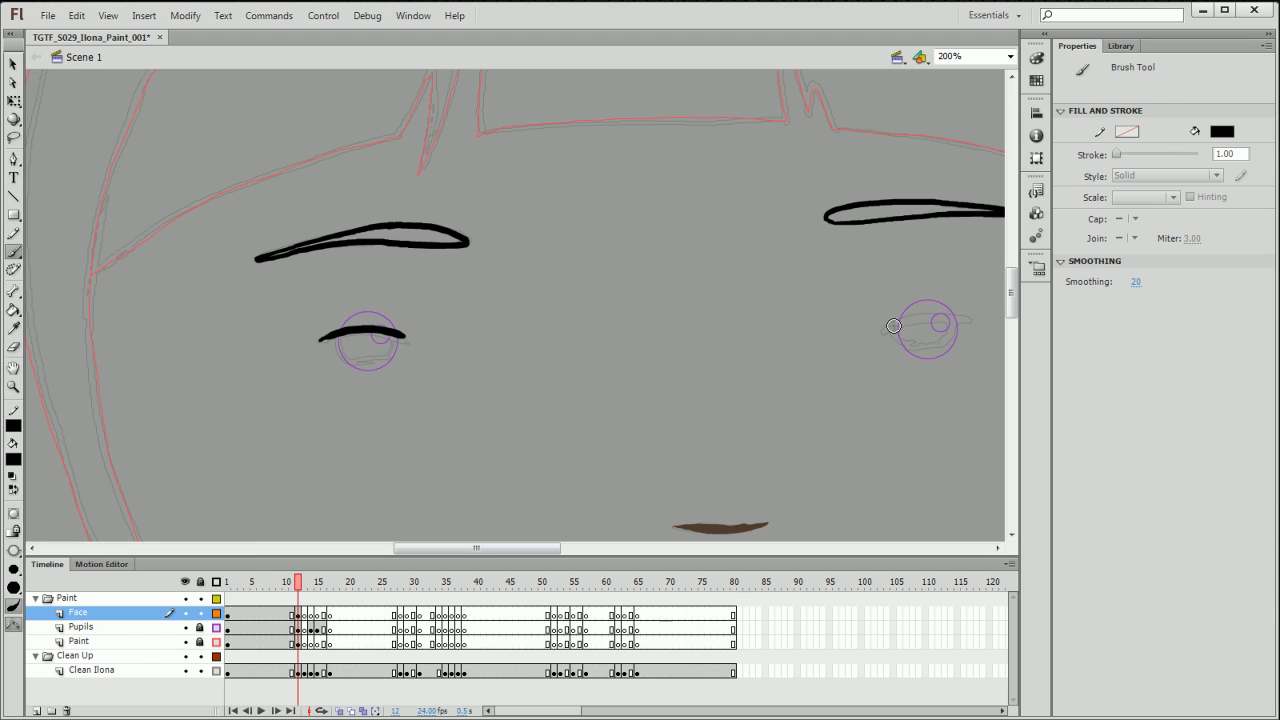
drag(884, 331, 975, 320)
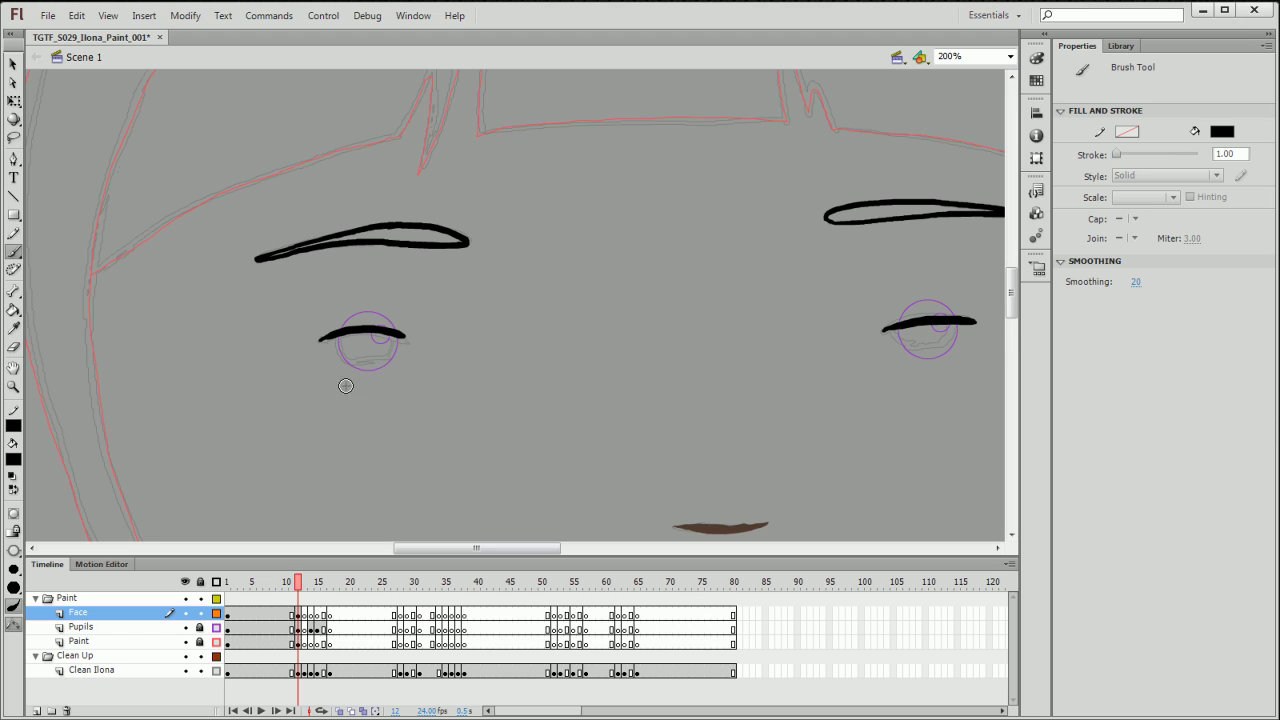
- Sample the face's skin brown on frame 12 and brush skin-coloured patches over the lower part of both eyes on the Face layer
click(293, 588)
click(298, 592)
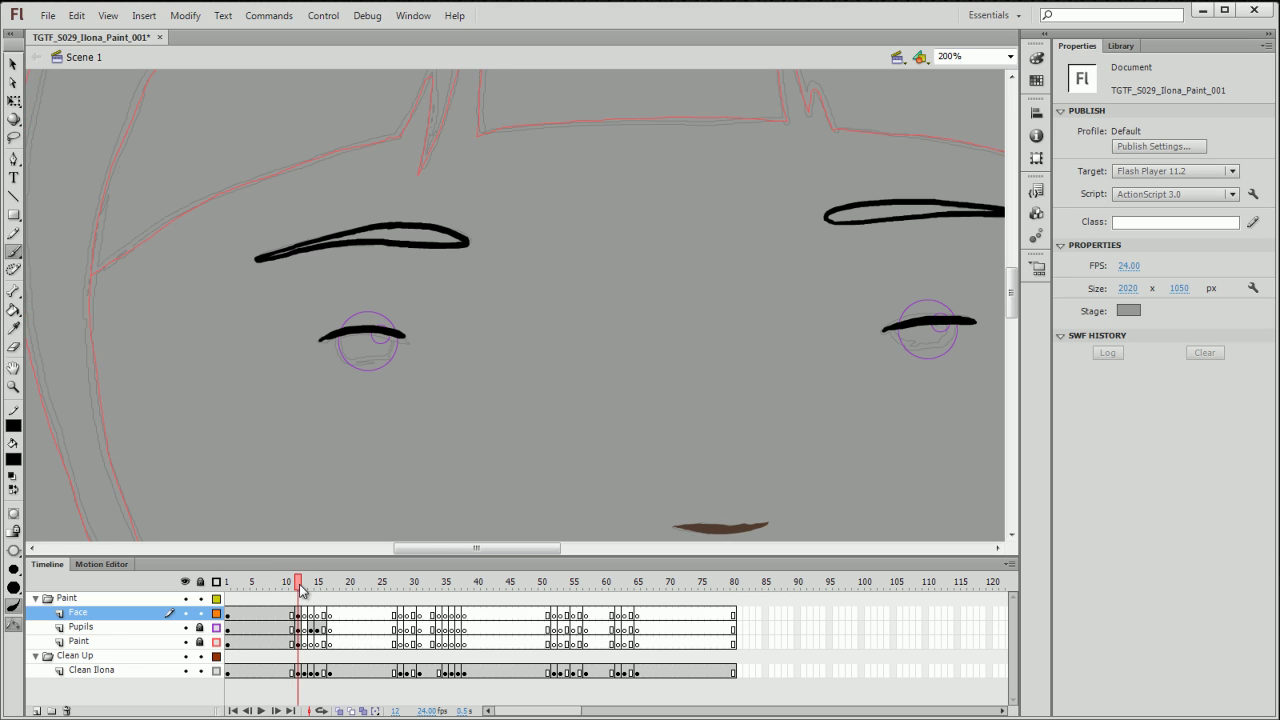
click(216, 641)
click(13, 459)
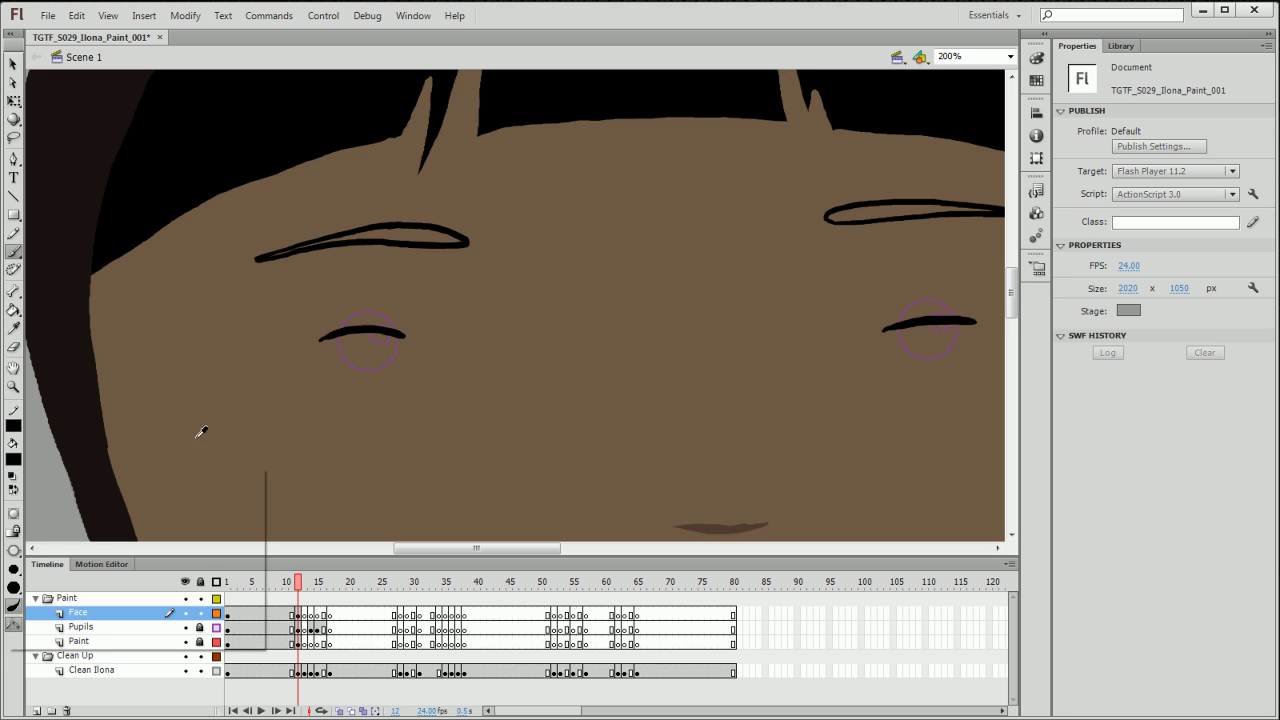
click(344, 431)
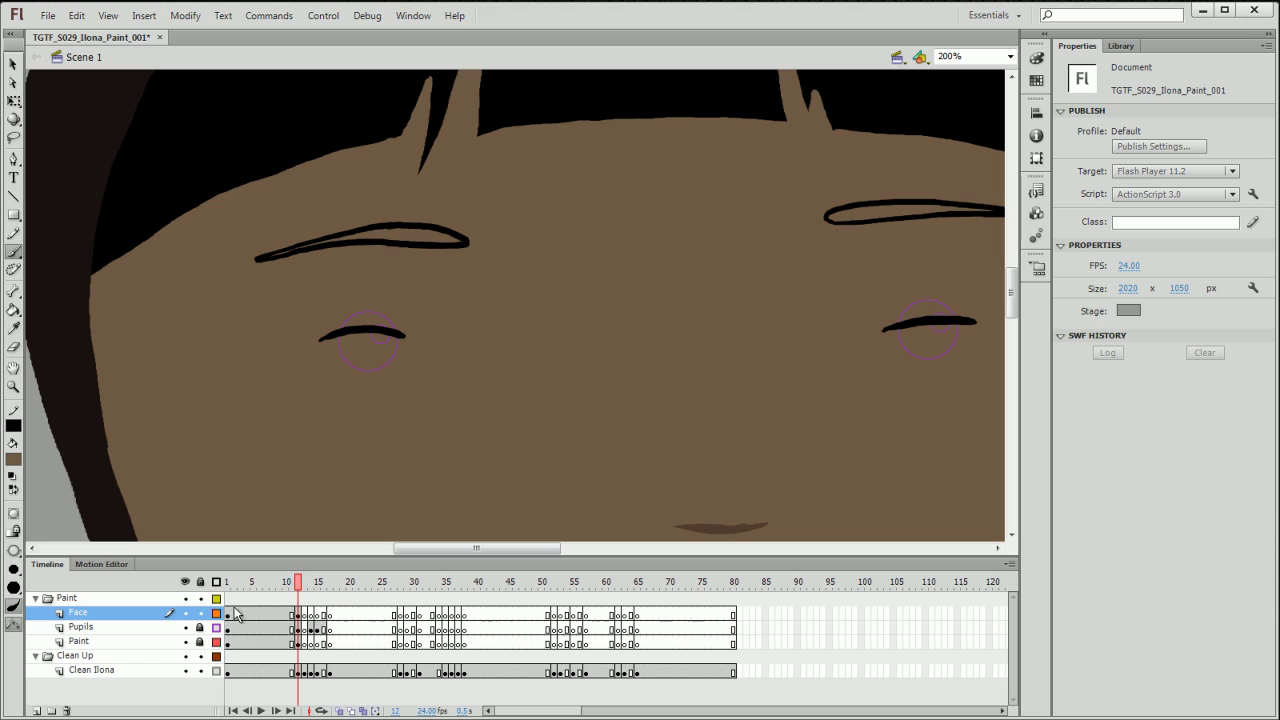
click(216, 641)
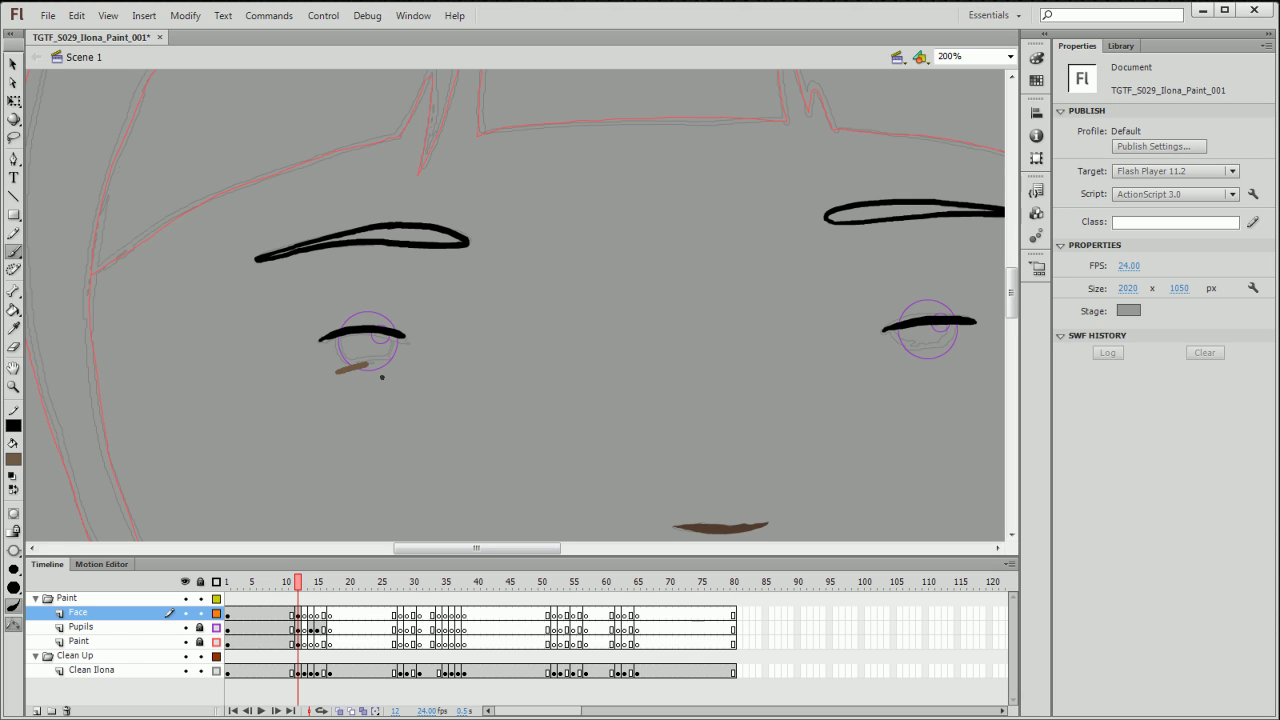
mouse_move(401, 373)
mouse_down()
mouse_move(359, 386)
mouse_move(396, 380)
mouse_up()
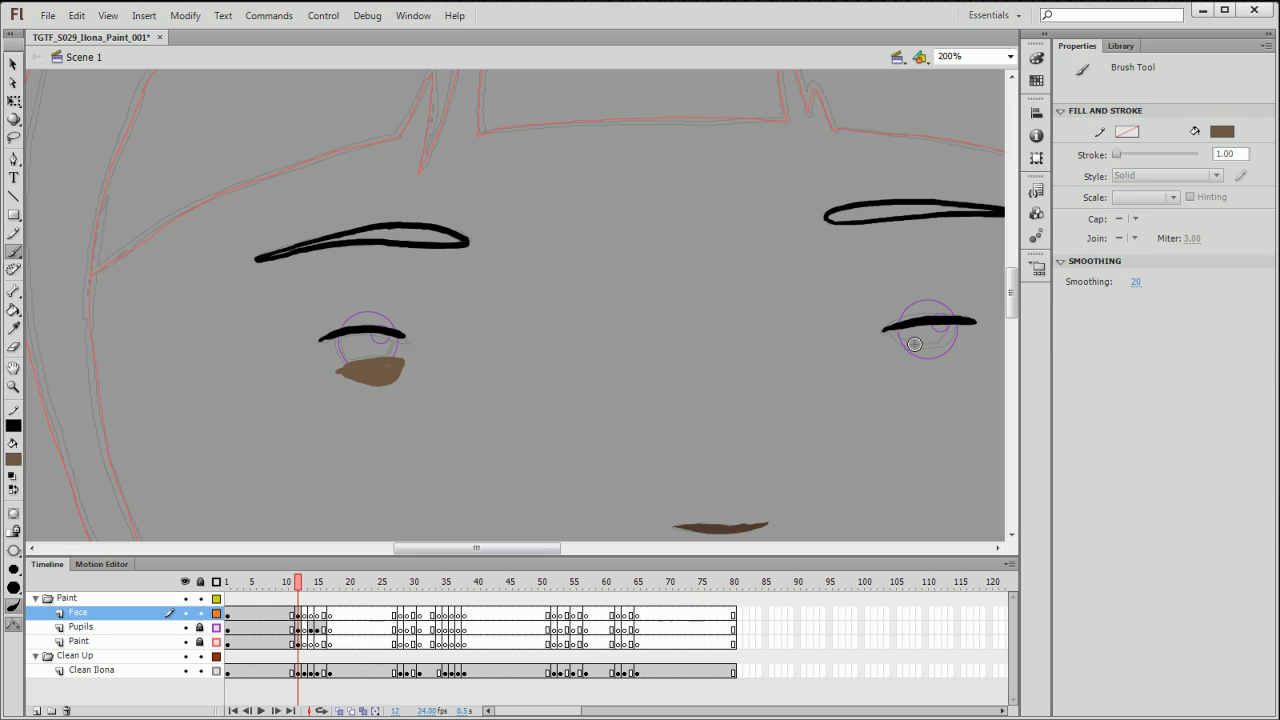
mouse_move(905, 350)
mouse_down()
mouse_move(975, 362)
mouse_move(944, 375)
mouse_up()
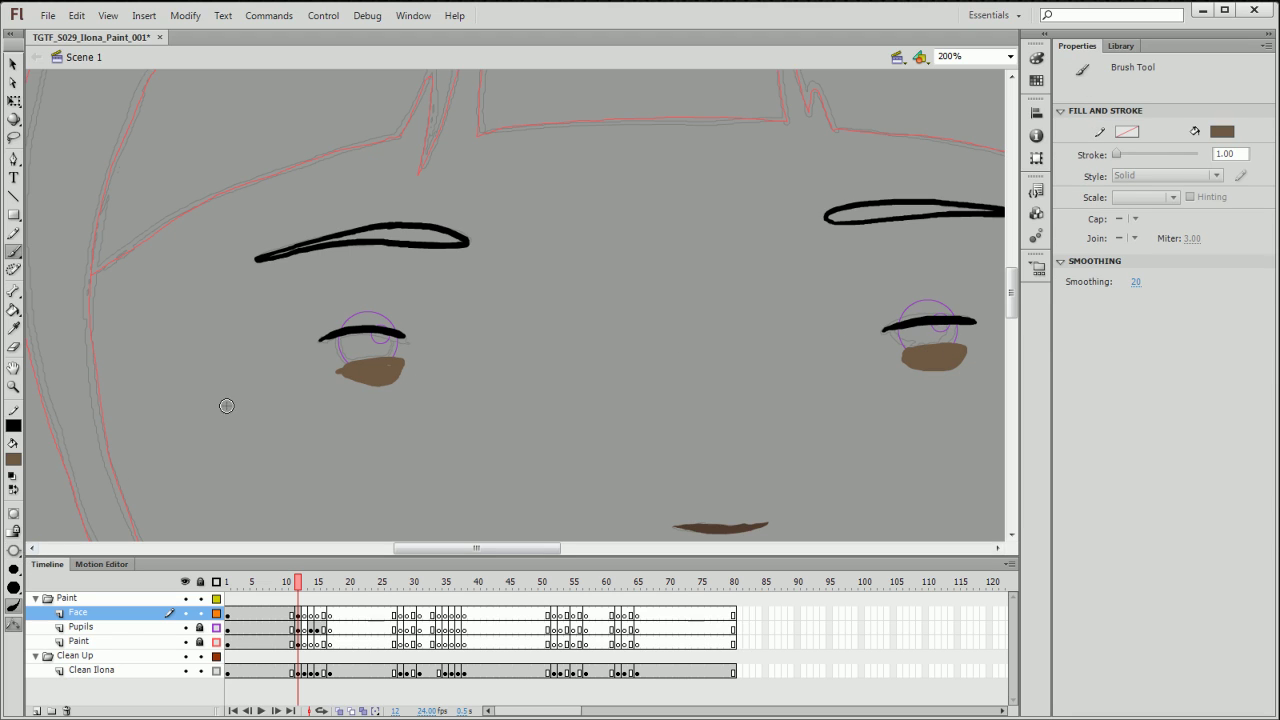
- Brush skin brown above both upper eyelid lines to hide the pupil tops and restore full-colour display of the Pupils and Paint layers
mouse_move(335, 332)
mouse_down()
mouse_move(379, 323)
mouse_move(411, 343)
mouse_move(345, 326)
mouse_move(402, 336)
mouse_up()
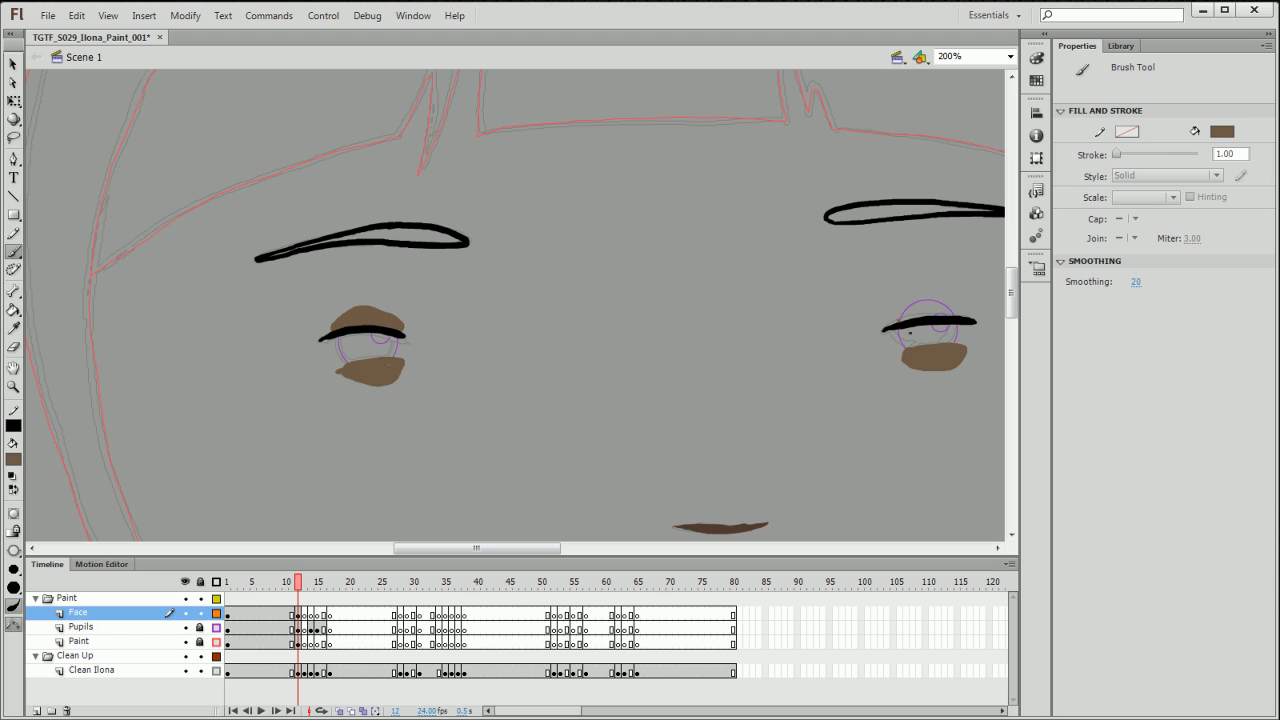
mouse_move(902, 320)
mouse_down()
mouse_move(957, 316)
mouse_move(945, 320)
mouse_up()
click(216, 627)
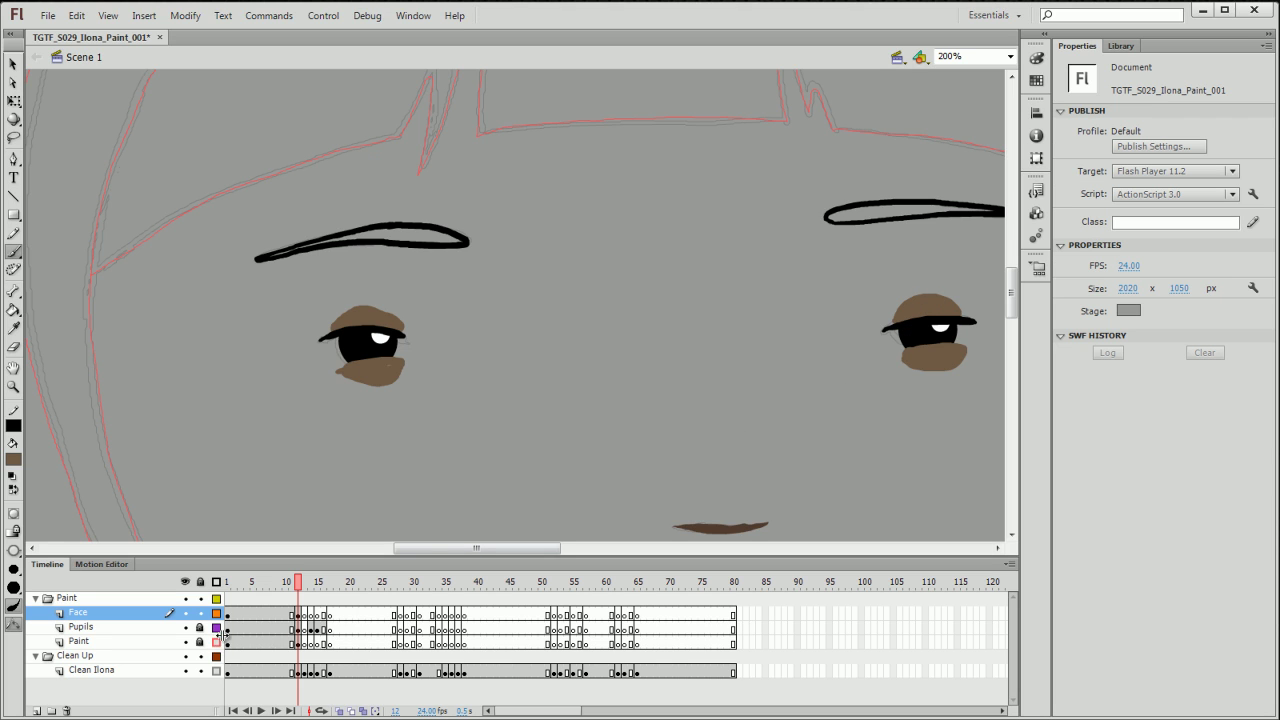
click(216, 641)
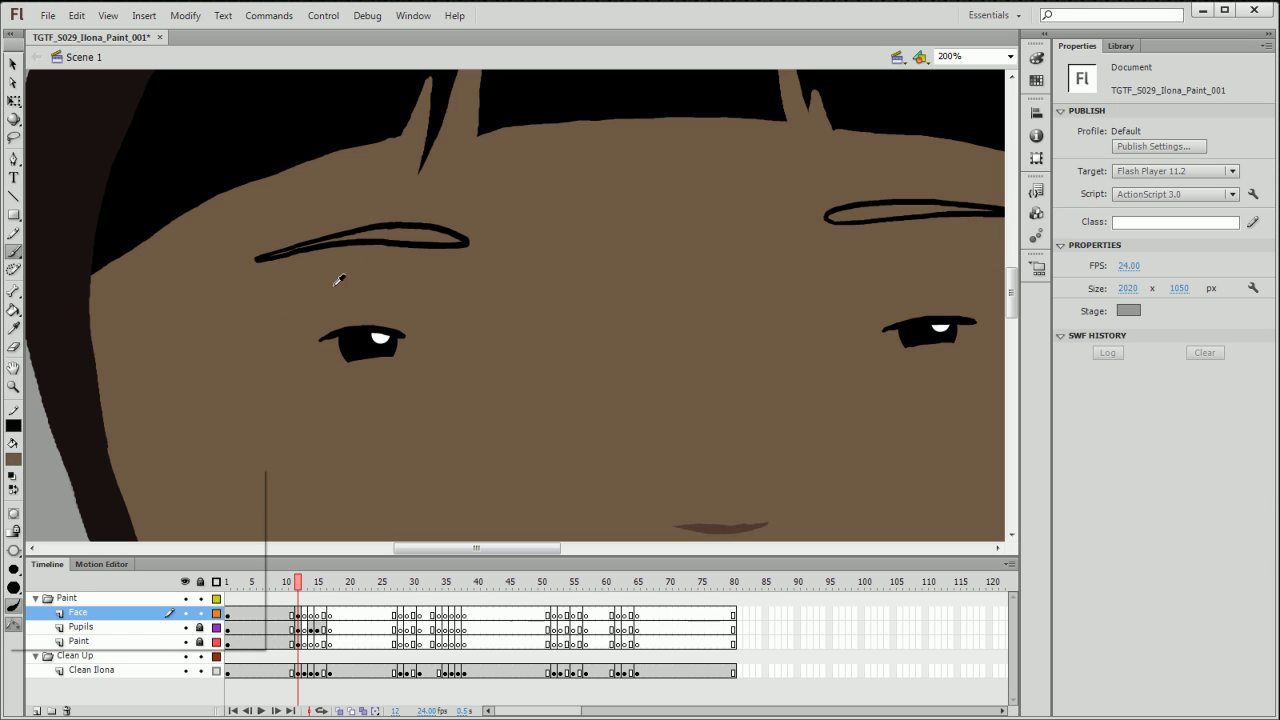
- Sample black from the left eyebrow outline and fill both eyebrows with the Paint Bucket
click(410, 225)
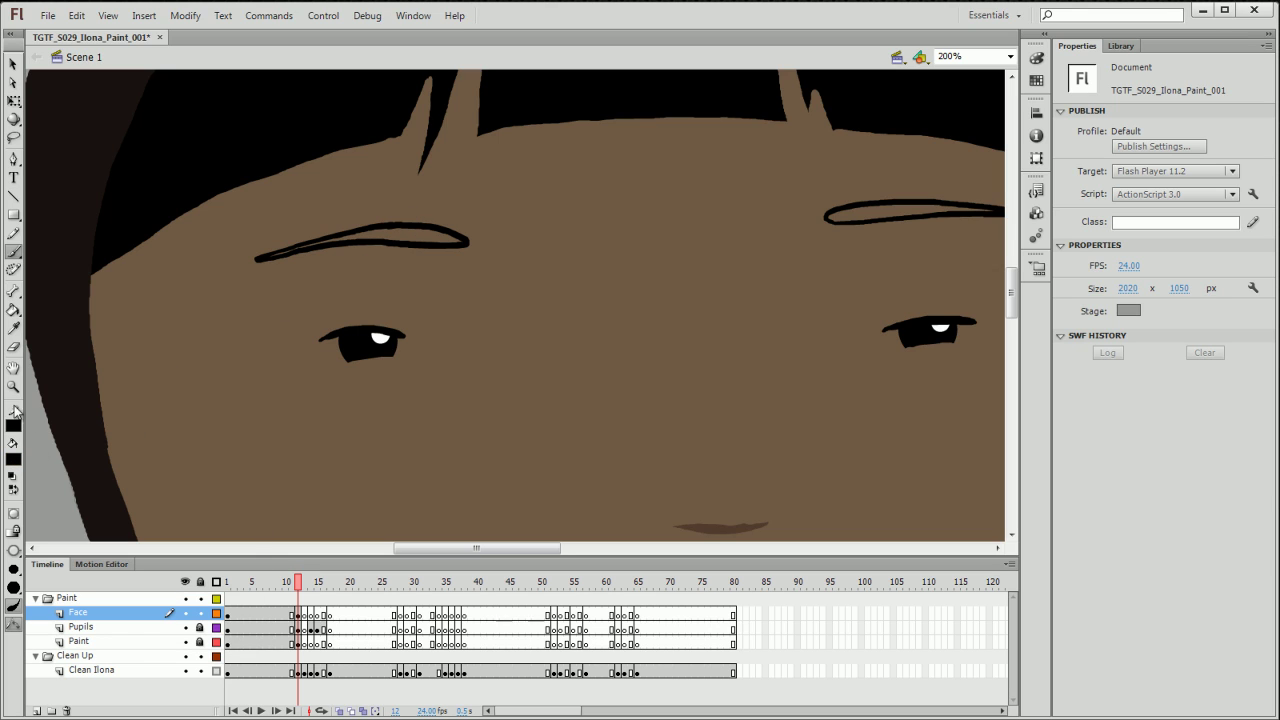
click(13, 310)
click(389, 224)
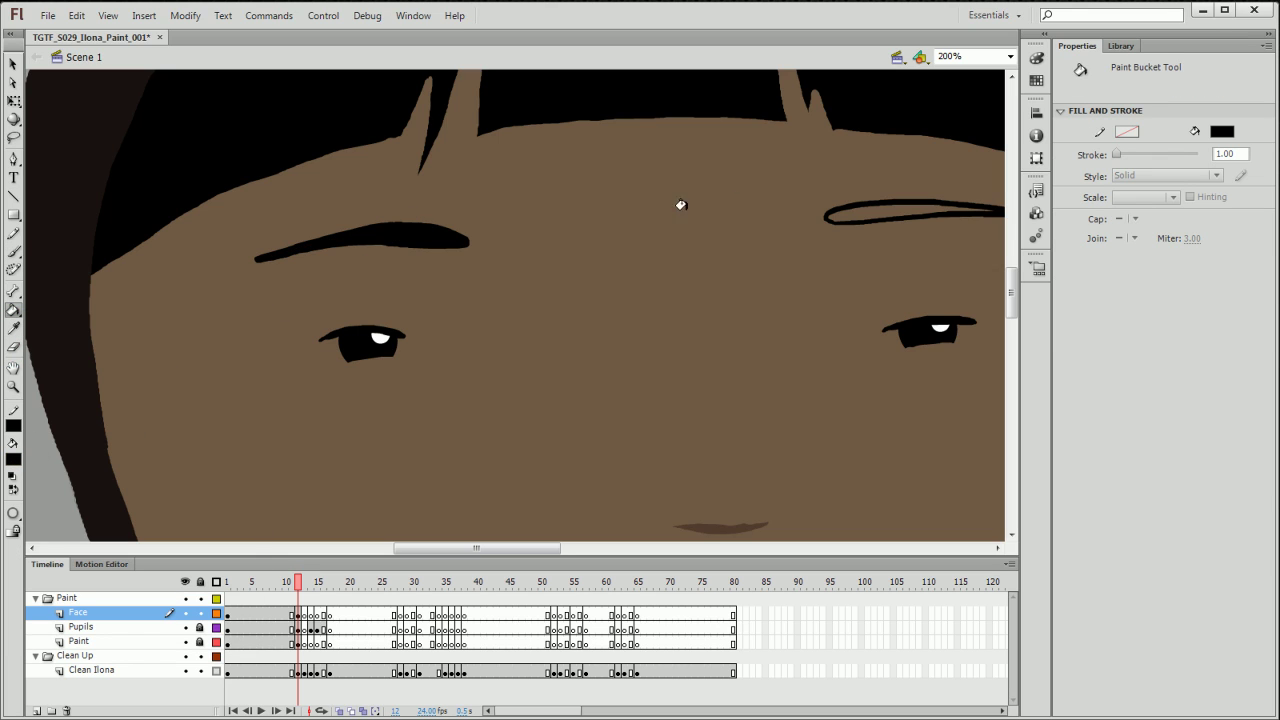
click(864, 216)
- Go to frame 11 as the colour reference and set the Brush tool's mode to Paint Inside
key(ctrl+minus)
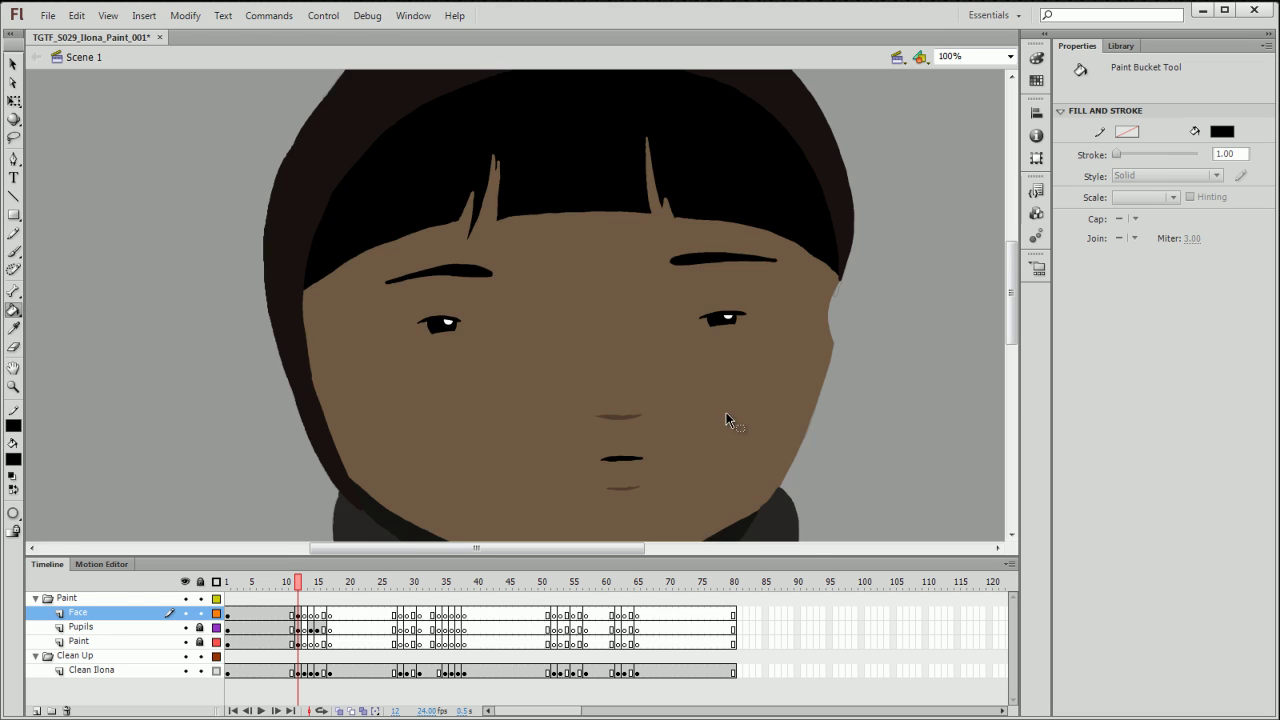
key(ctrl+minus)
drag(700, 437, 614, 407)
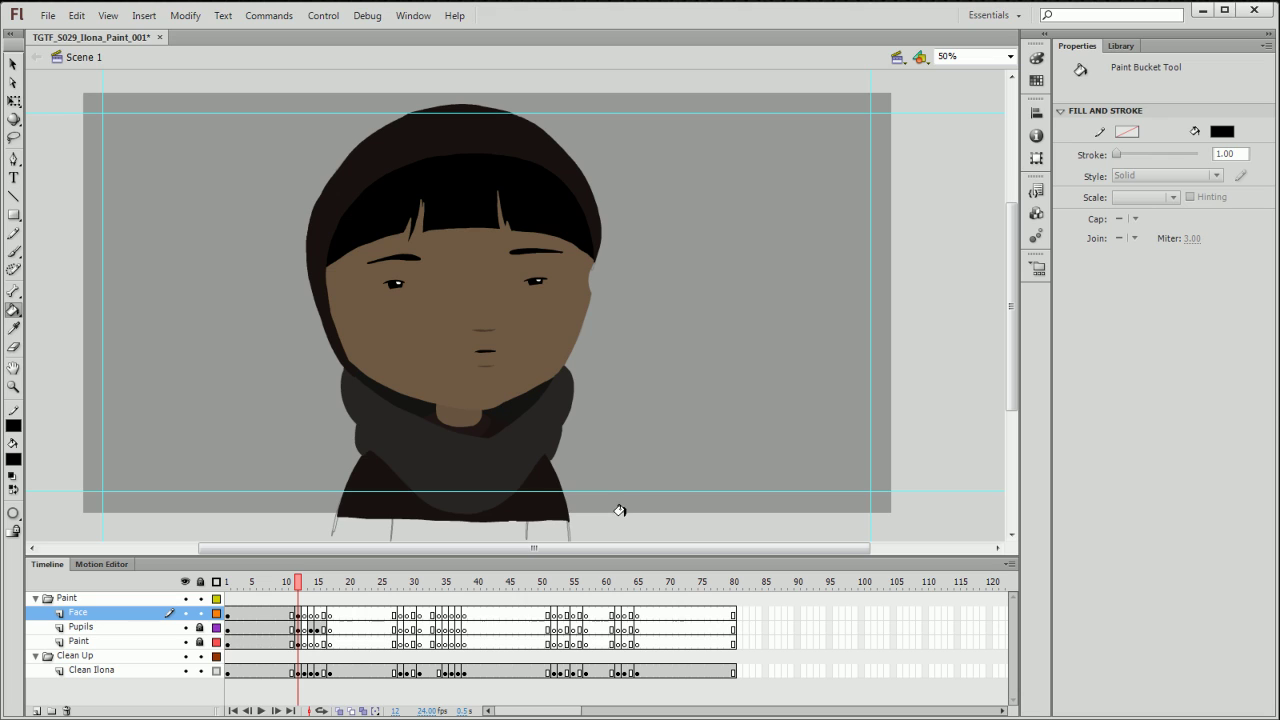
click(292, 584)
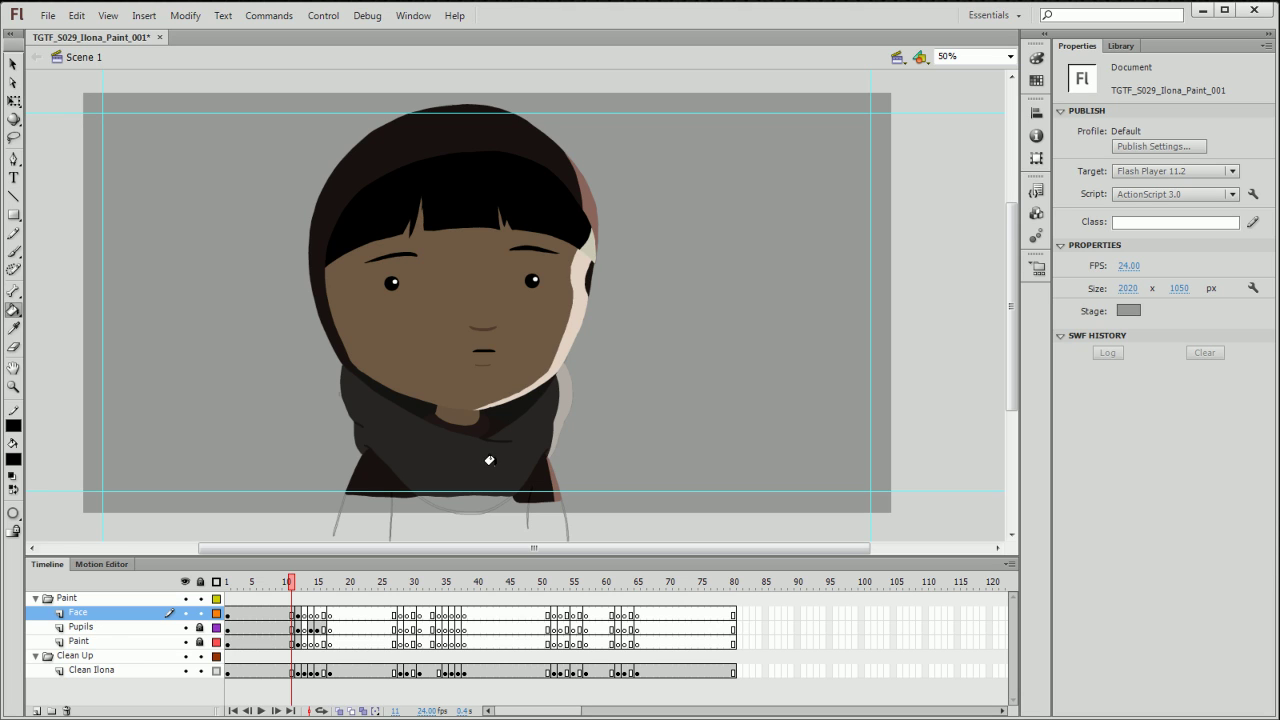
key(ctrl+equal)
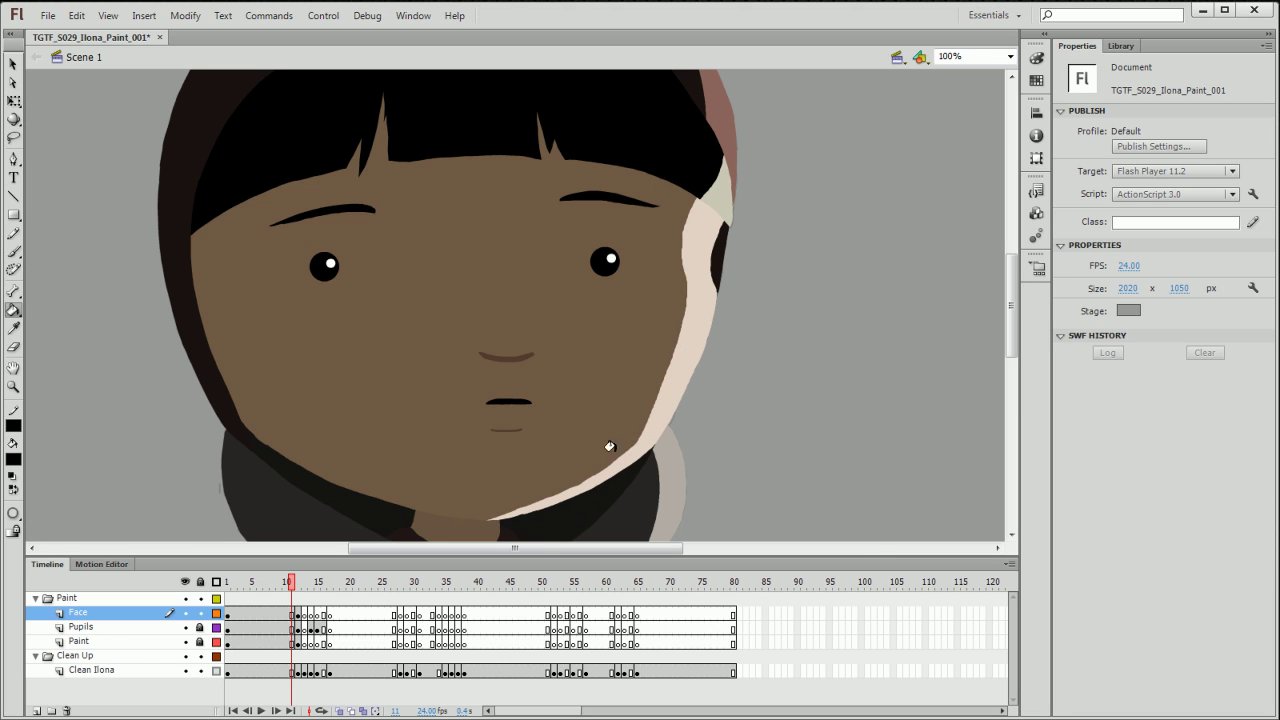
key(b)
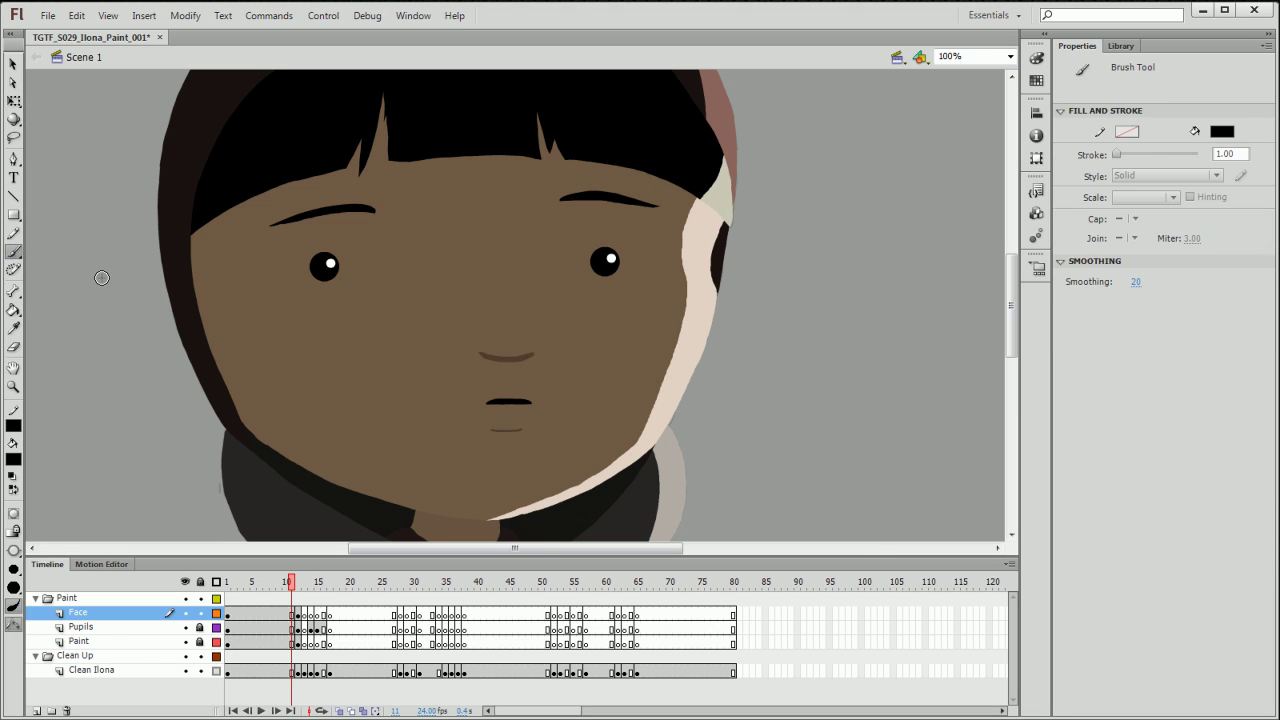
drag(475, 556, 496, 556)
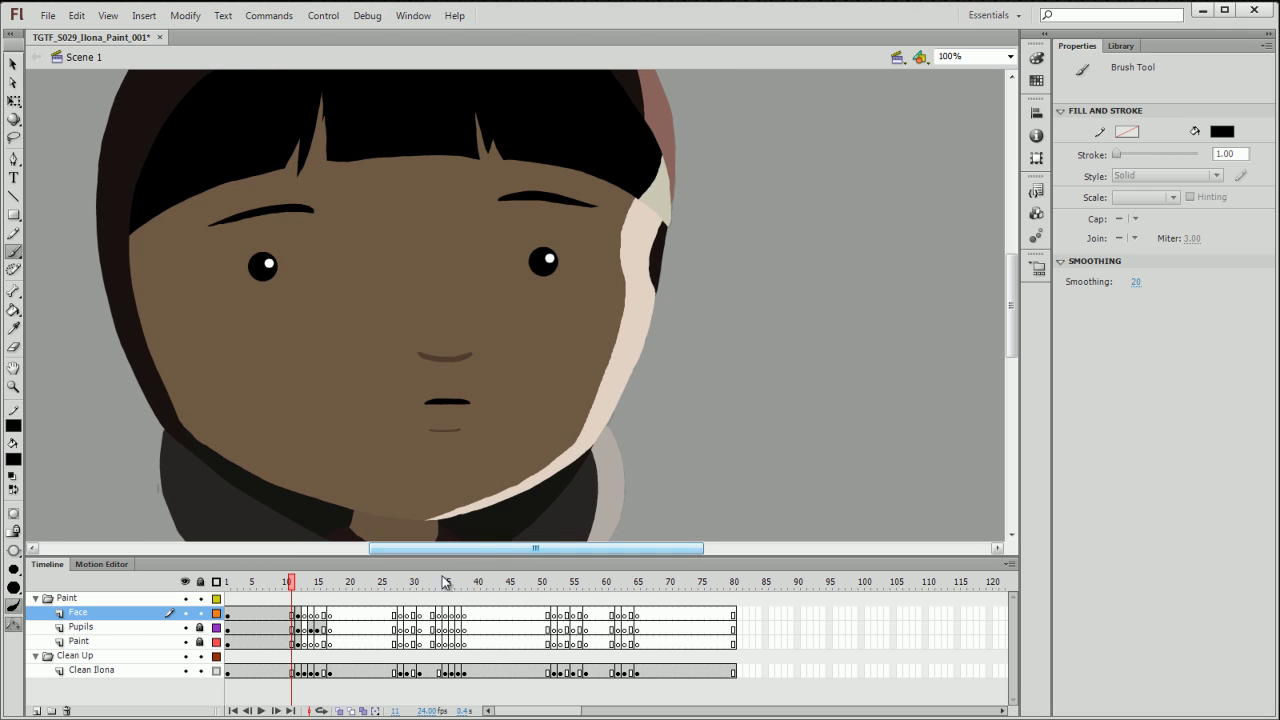
click(305, 588)
key(comma)
key(comma)
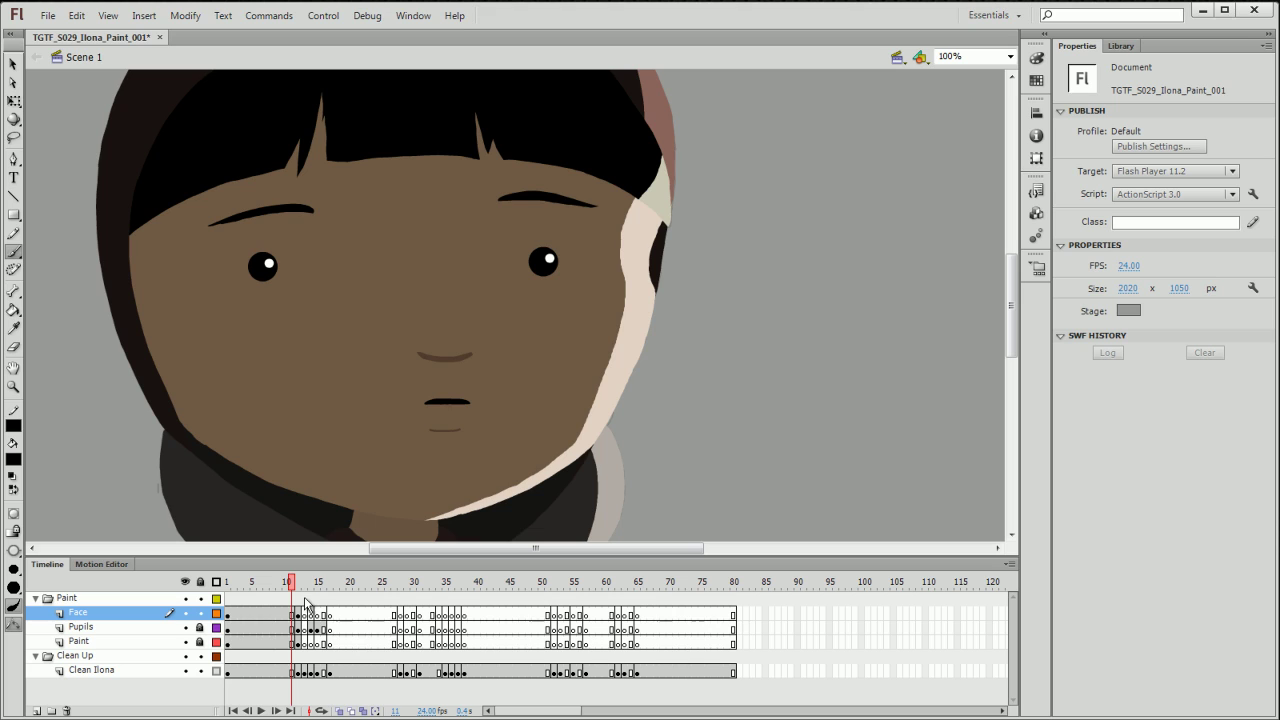
click(14, 551)
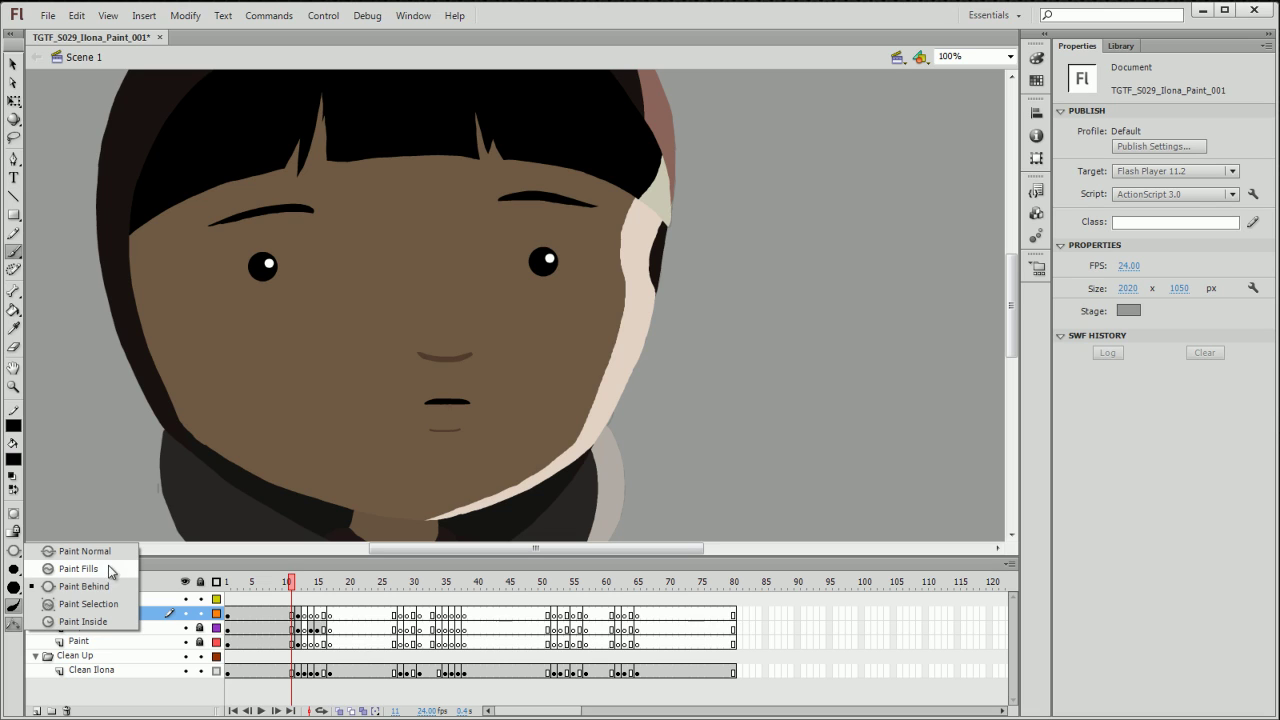
click(108, 622)
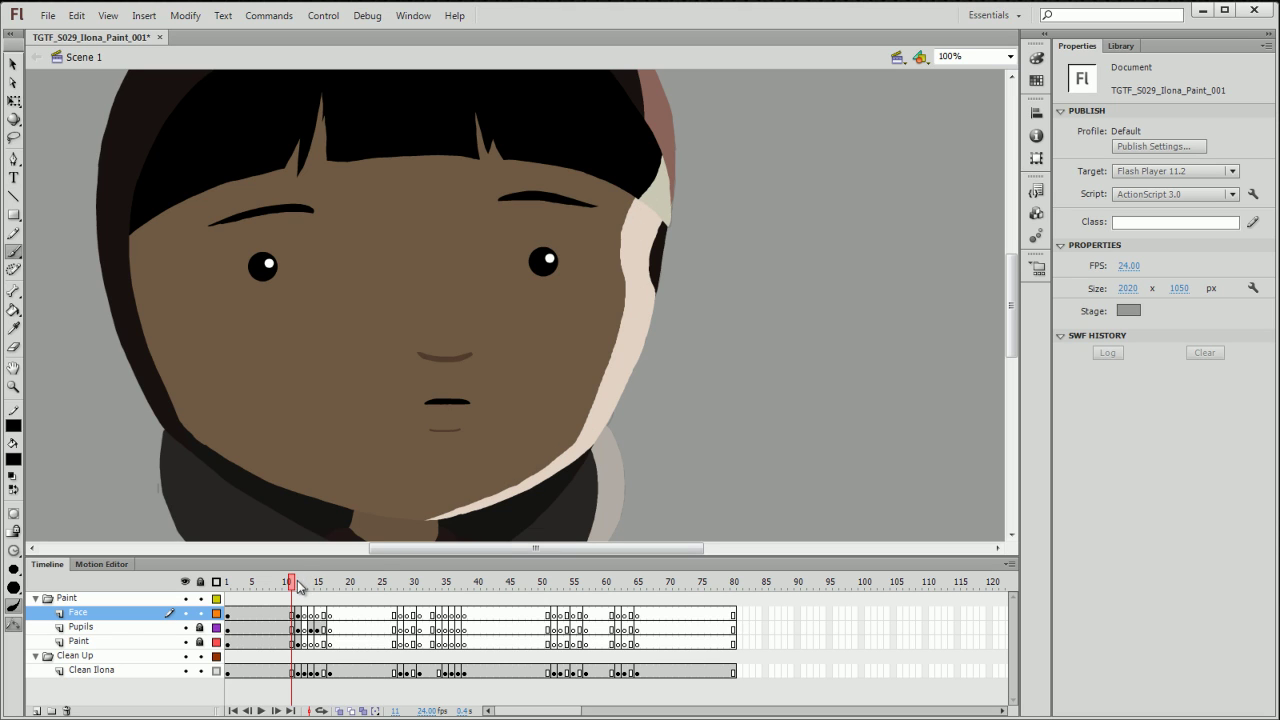
- Sample the pale highlight colour from the face's right edge on frame 11 and select frame 12 of the Paint layer
click(13, 460)
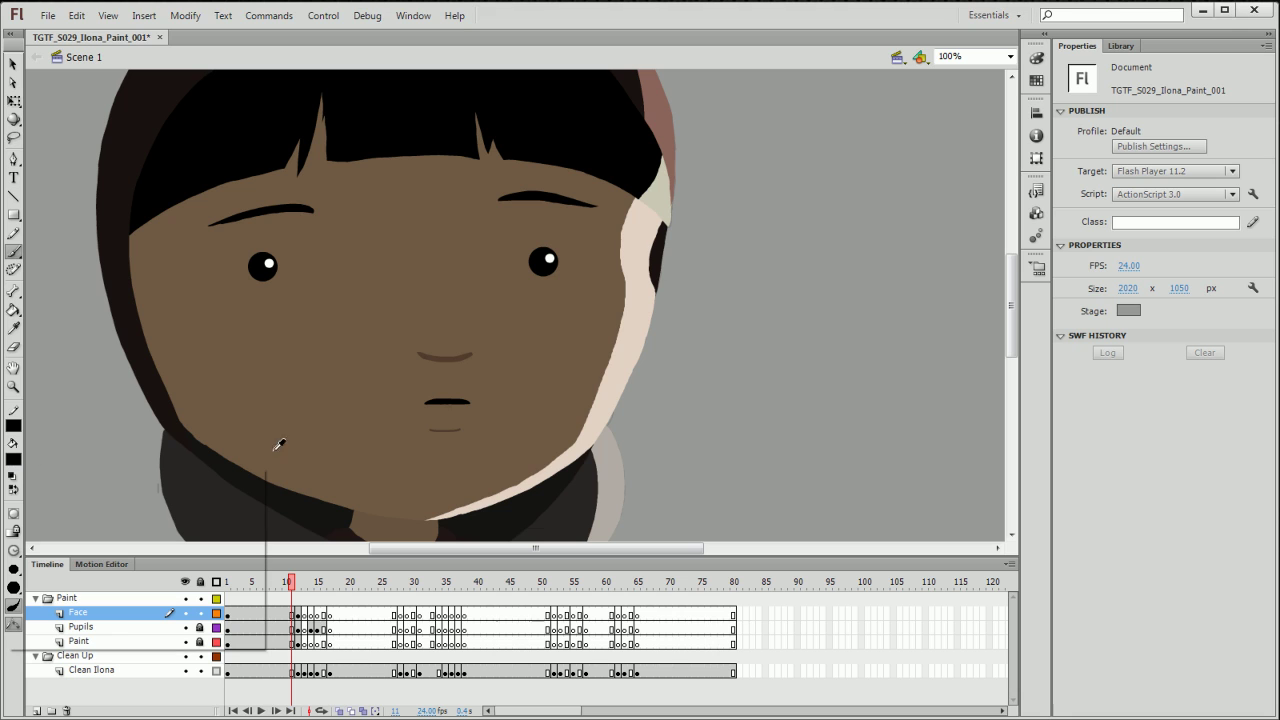
click(607, 383)
click(298, 582)
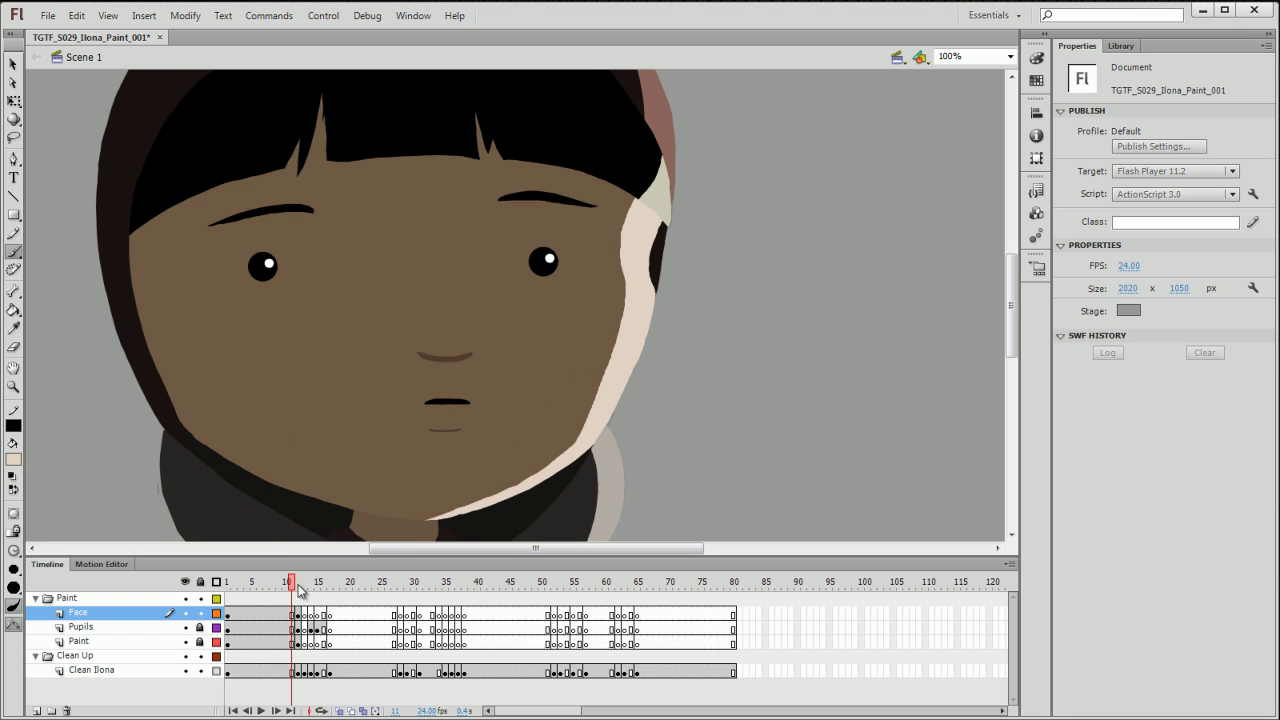
click(297, 641)
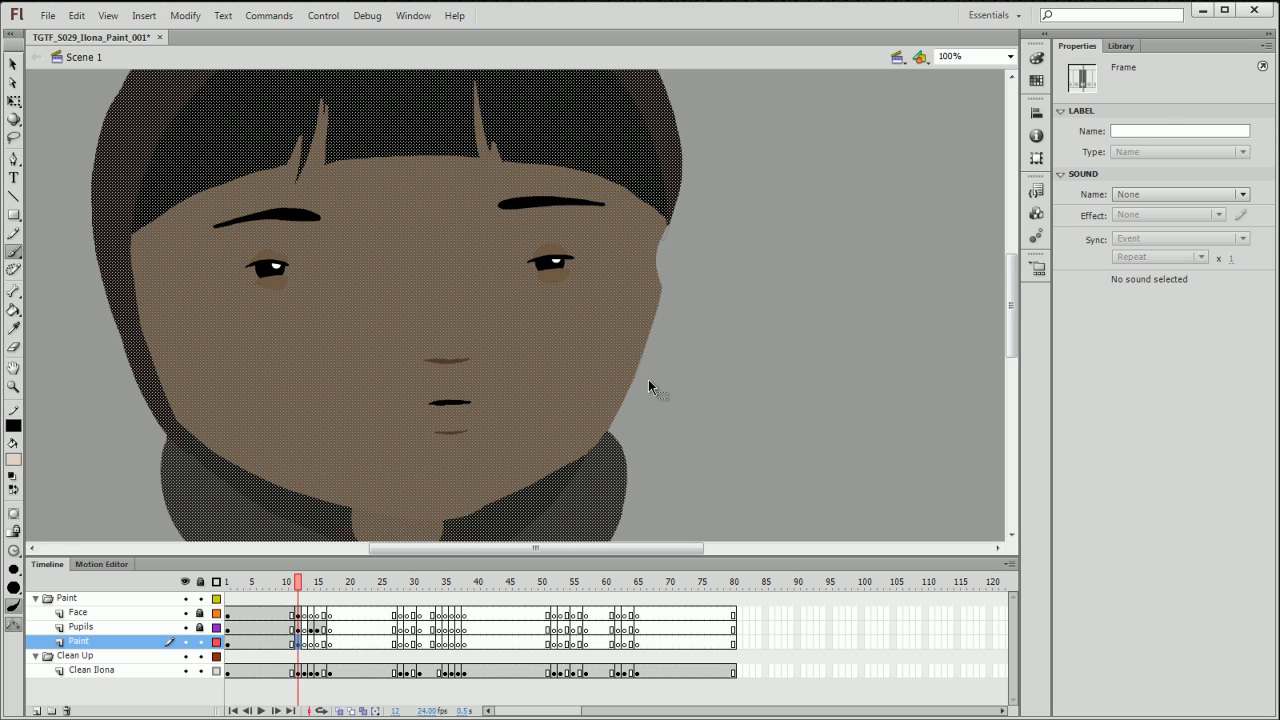
- Try a loose Paint Inside stroke across the right cheek on frame 12 and undo it
mouse_move(586, 398)
mouse_down()
mouse_move(612, 374)
mouse_move(653, 261)
mouse_move(530, 456)
mouse_move(669, 446)
mouse_up()
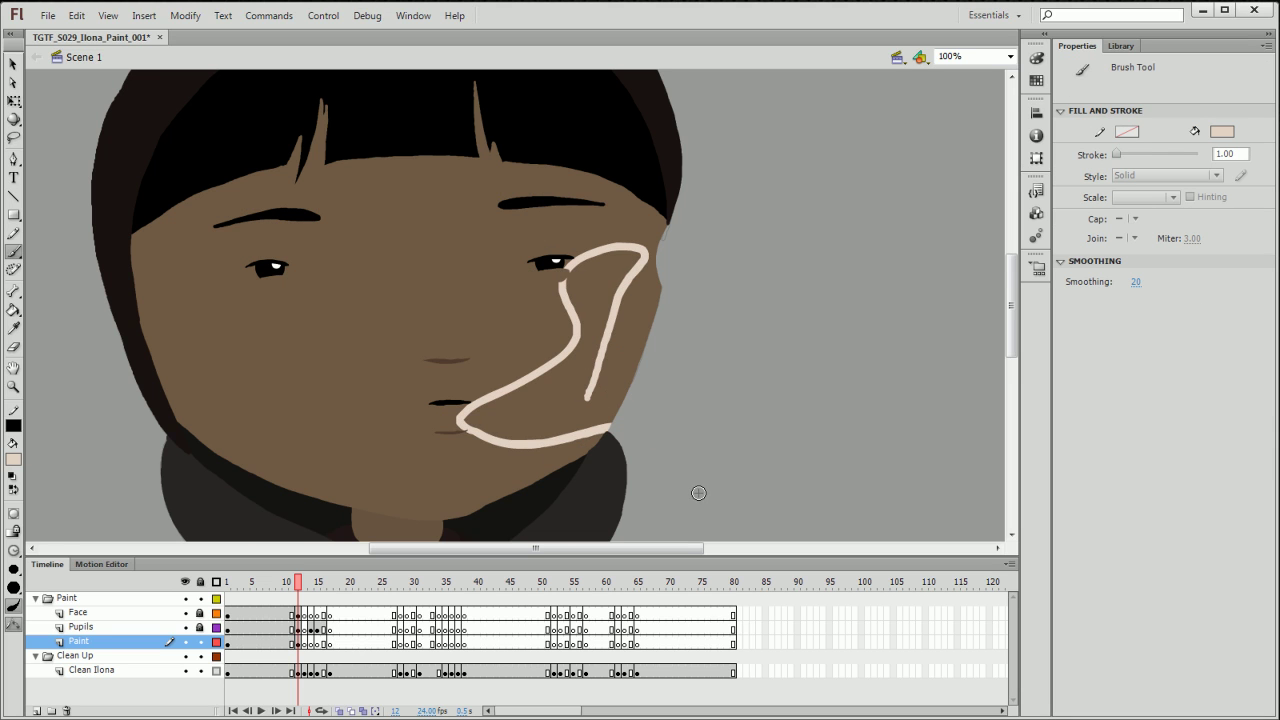
key(ctrl+z)
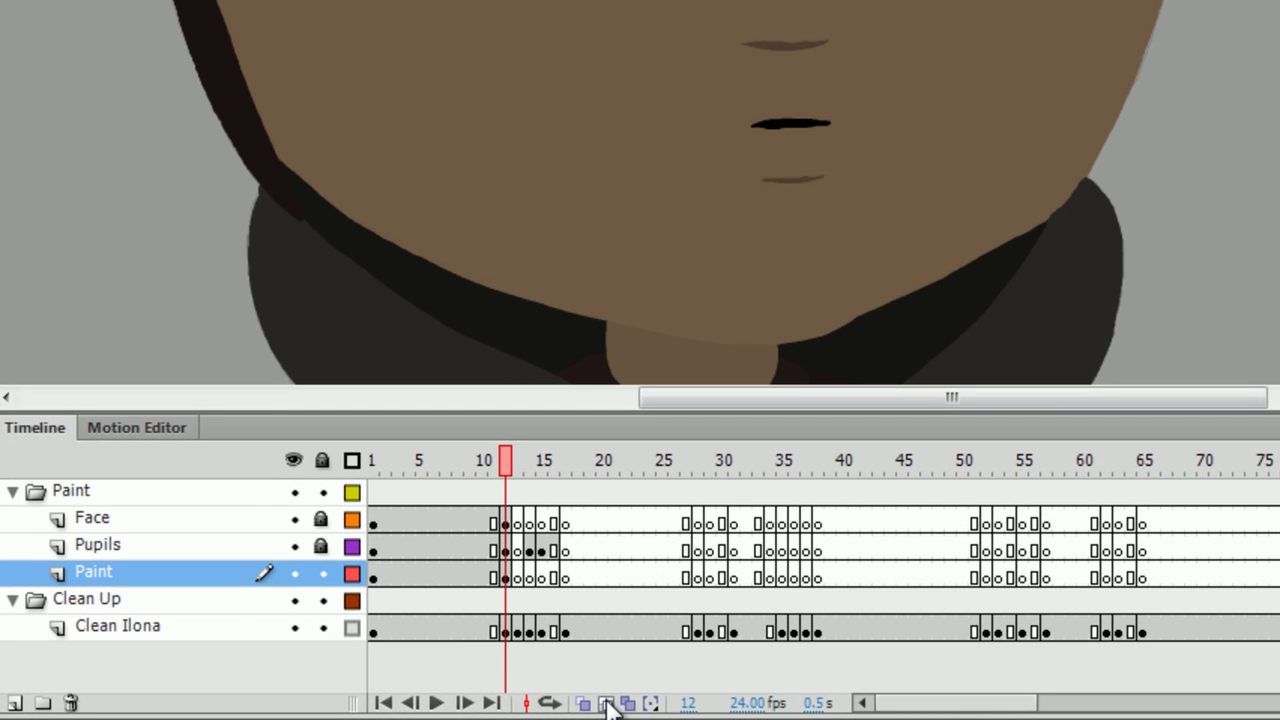
- Enable onion skin outlines, show the Paint layer as outlines, and paint the highlight's inner edge from the hairline to the chin on frame 12
click(606, 703)
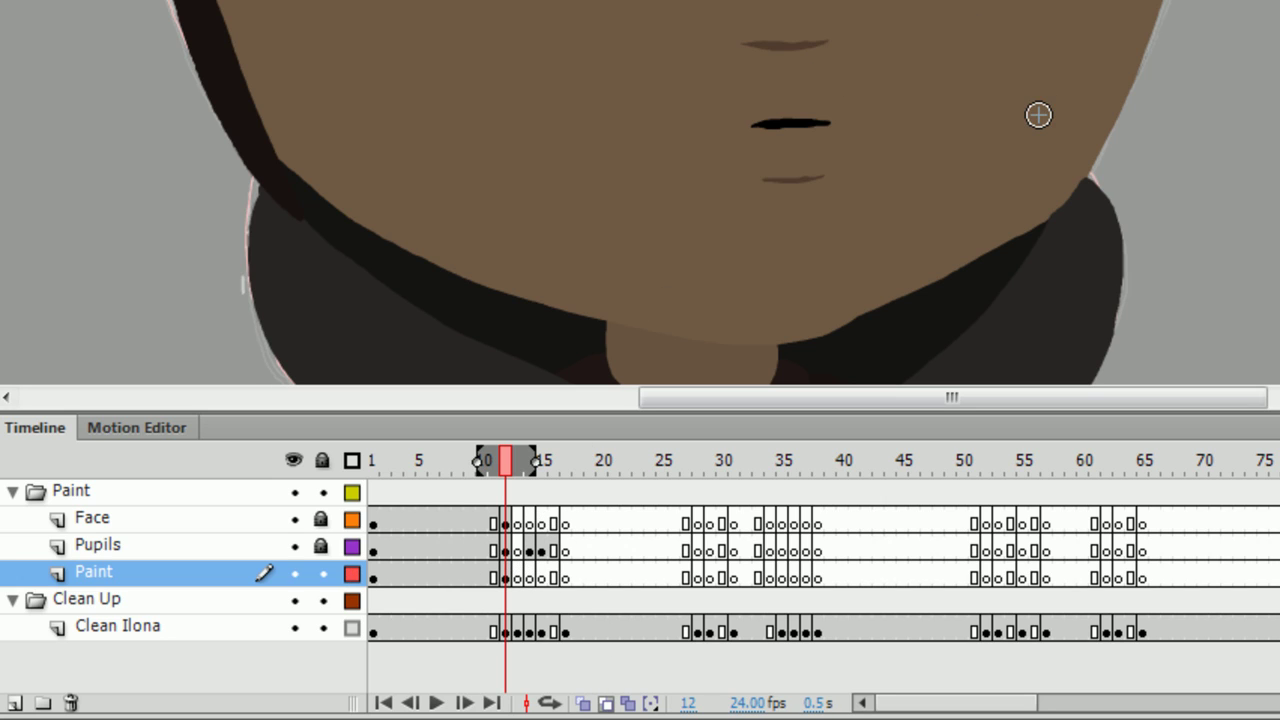
click(352, 575)
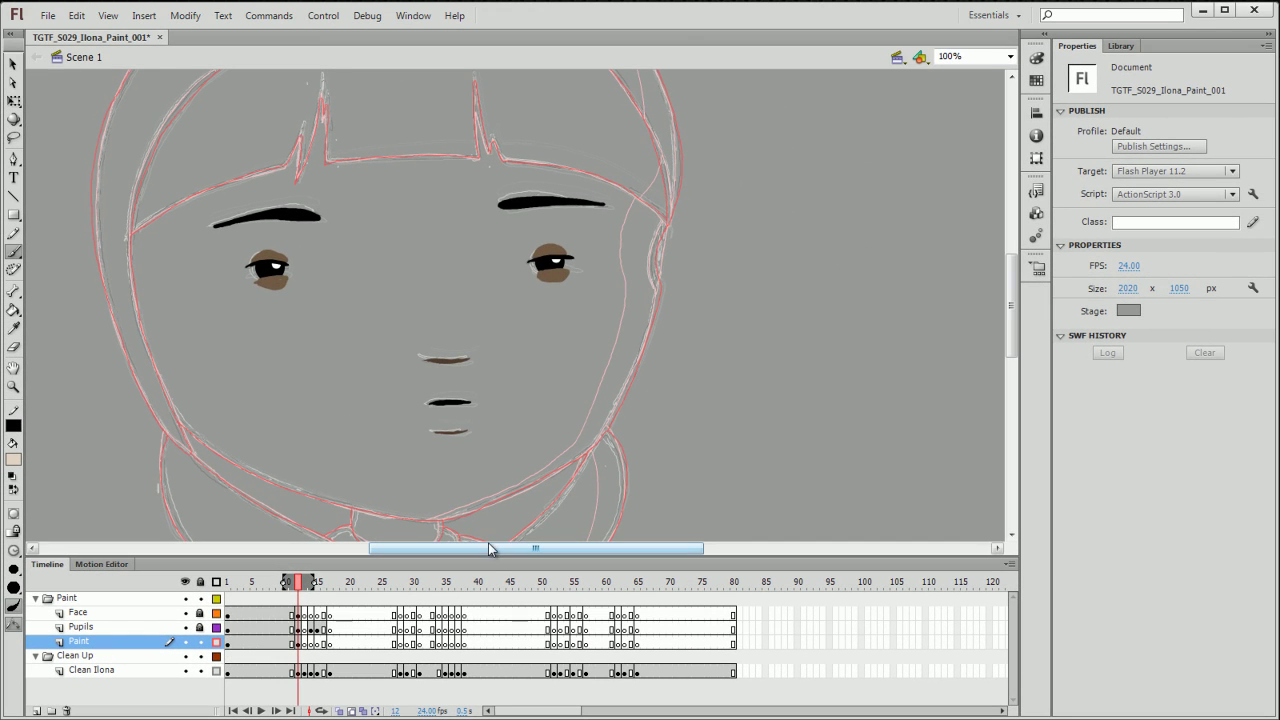
drag(490, 549, 477, 549)
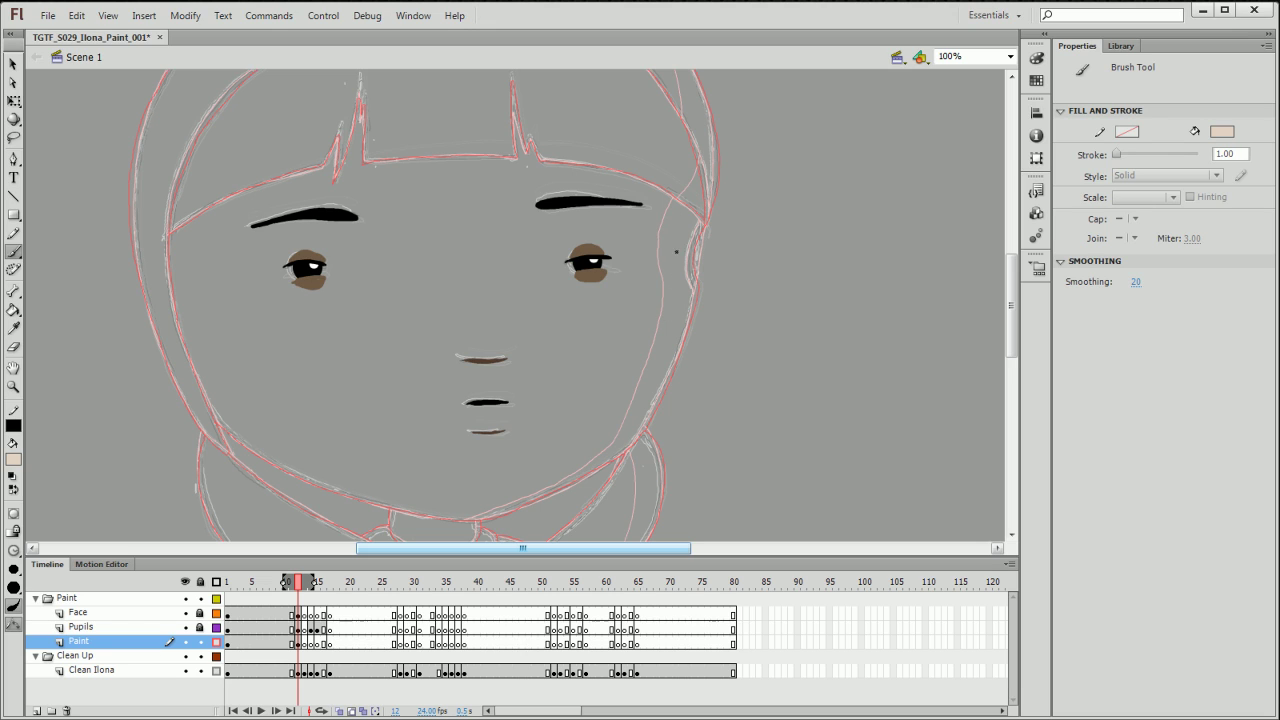
mouse_move(677, 238)
mouse_down()
mouse_move(677, 336)
mouse_move(642, 438)
mouse_move(551, 512)
mouse_move(466, 524)
mouse_up()
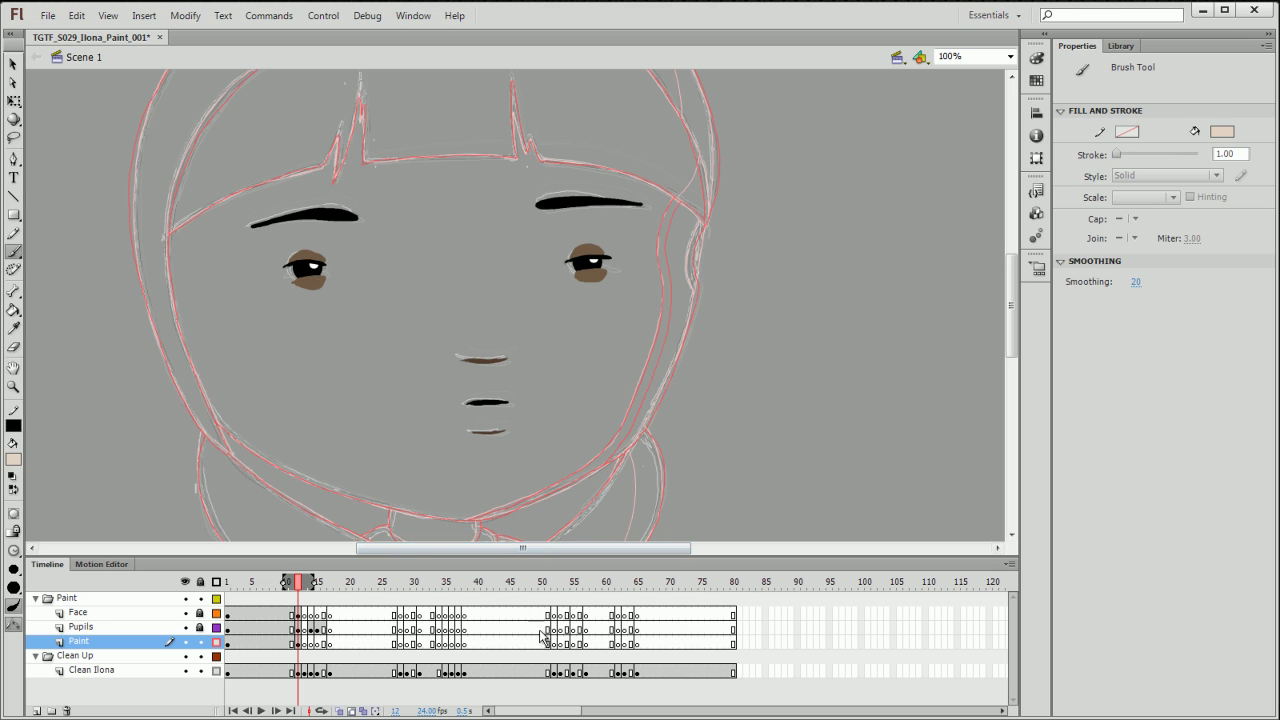
- Restore full-colour display of the Paint layer and fill the highlight area along the face's right edge with the pale colour
click(218, 642)
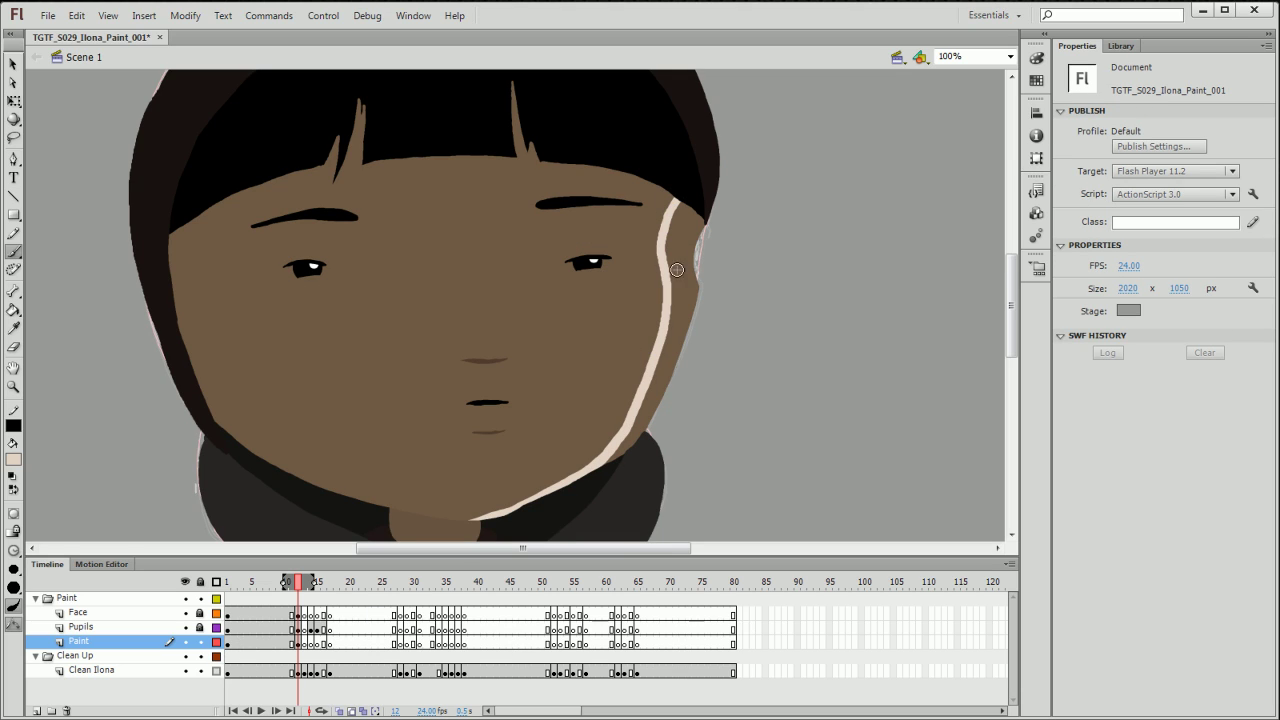
click(14, 310)
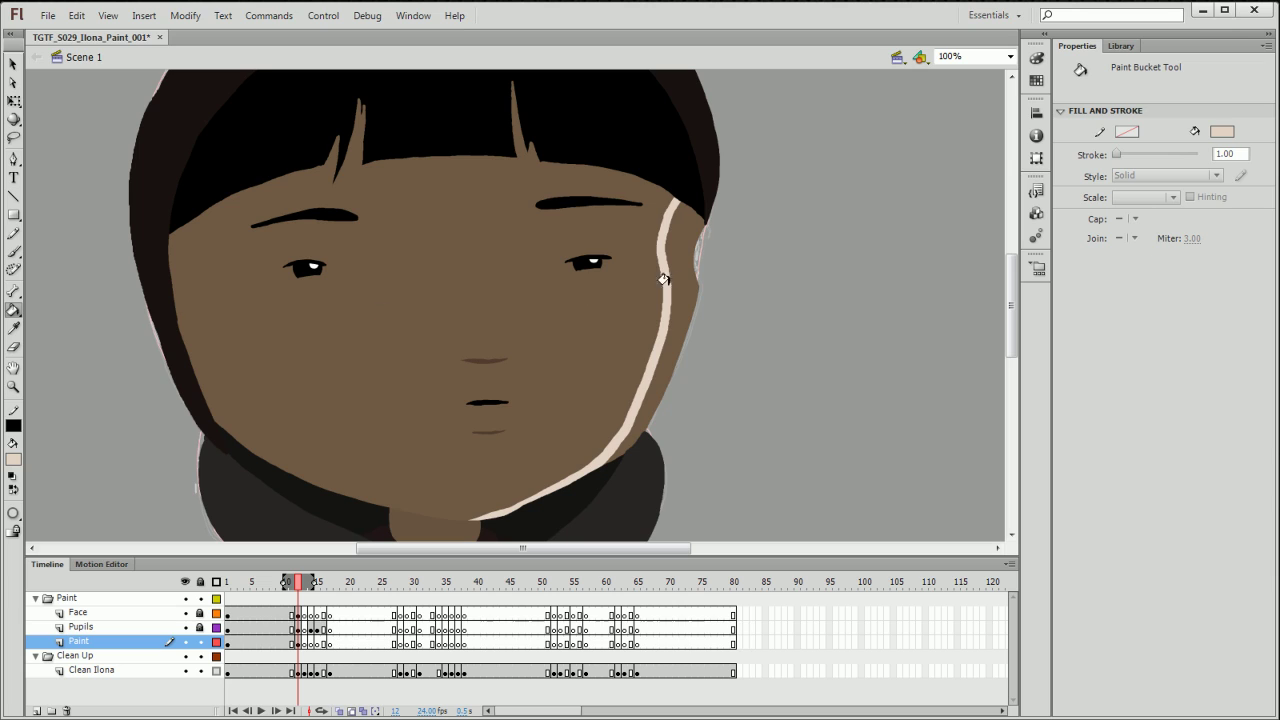
click(658, 336)
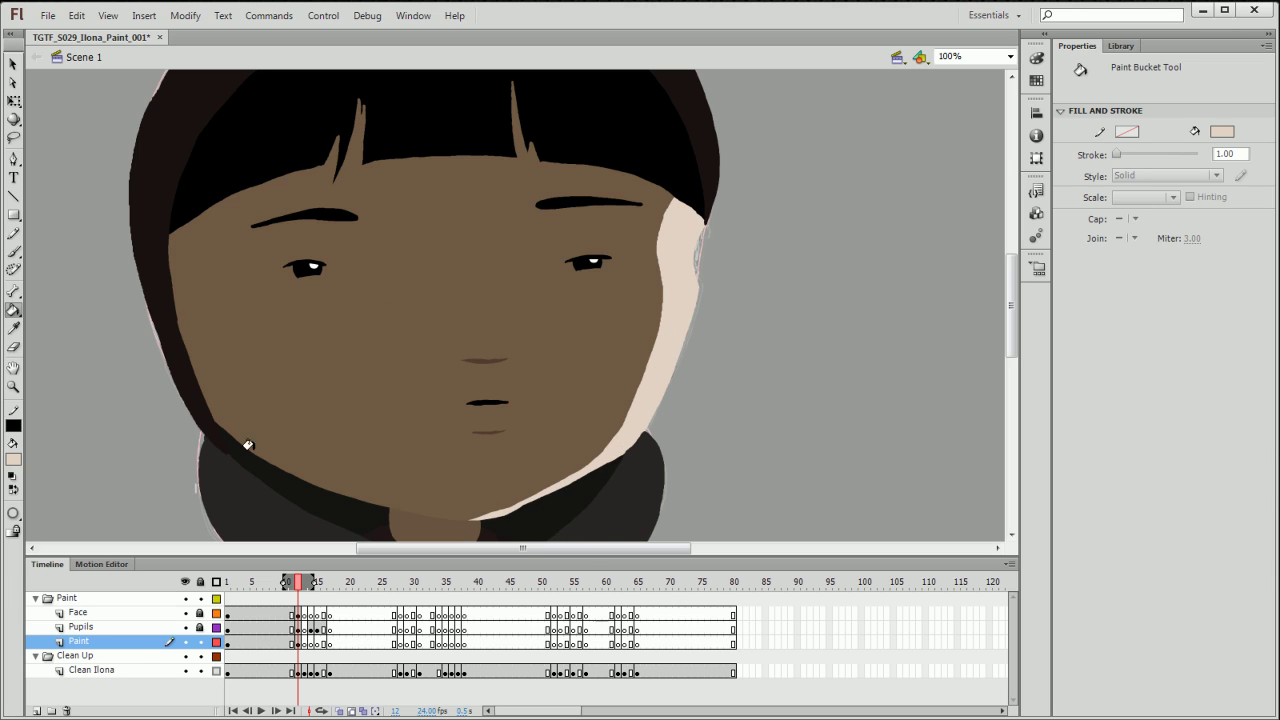
click(14, 252)
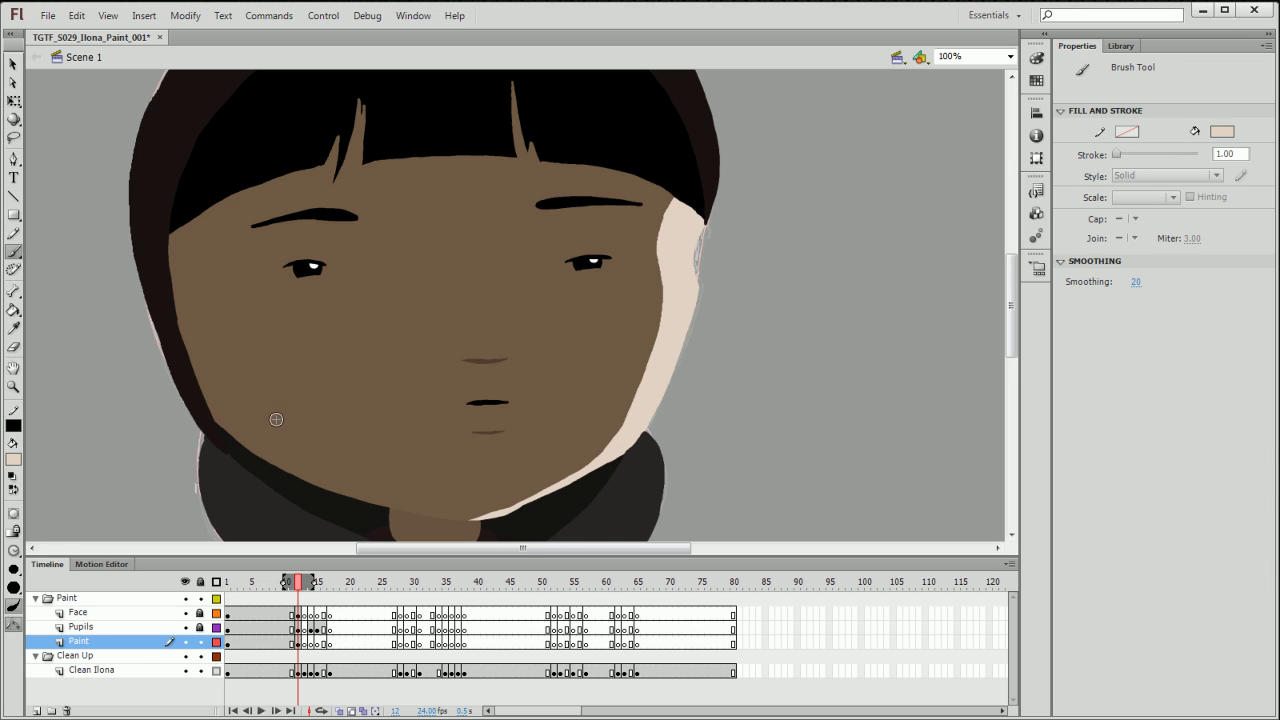
click(216, 642)
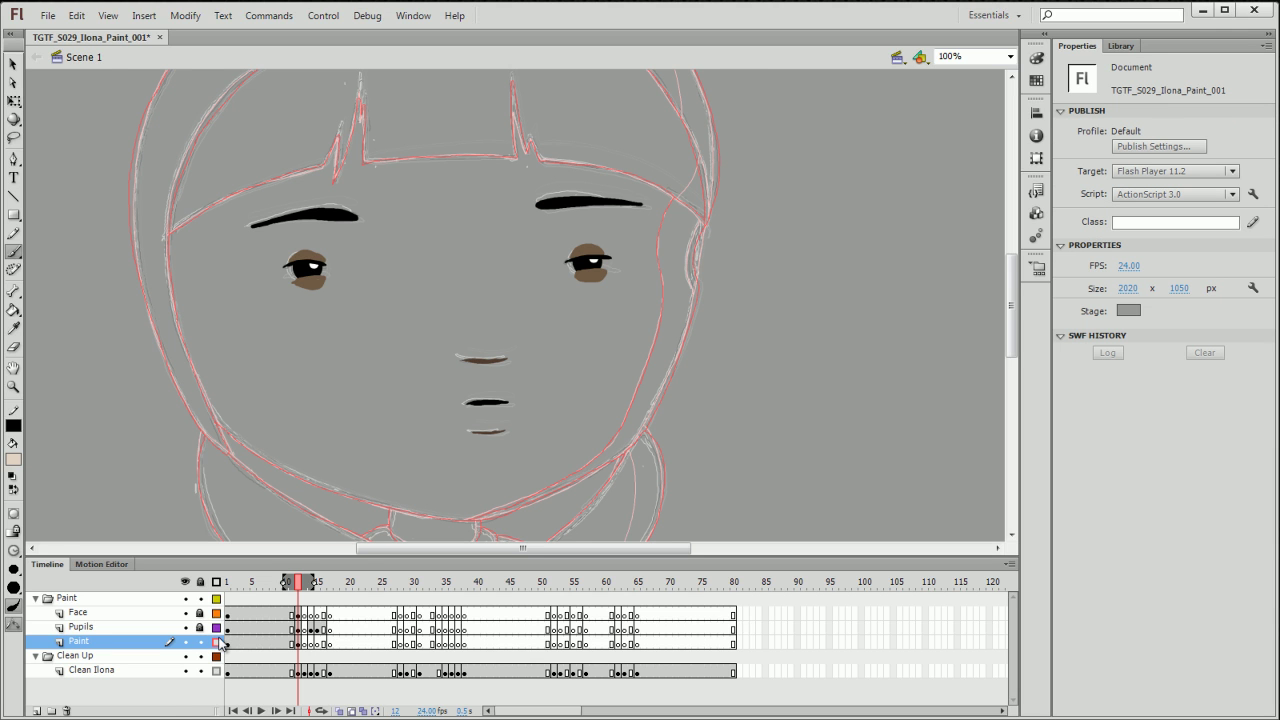
click(216, 642)
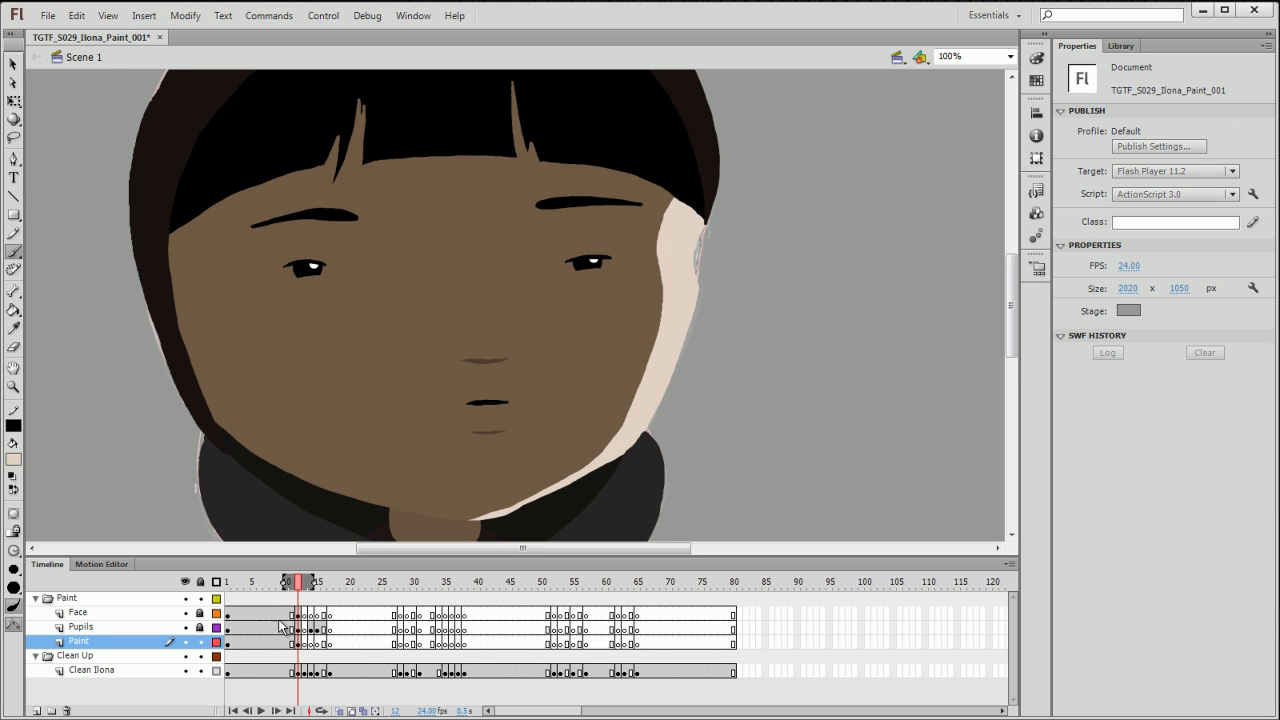
- Sample the hair highlight colour from frame 11 and paint the highlight's inner edge at the fringe's right end on frame 12 of the Paint layer
drag(299, 585, 293, 584)
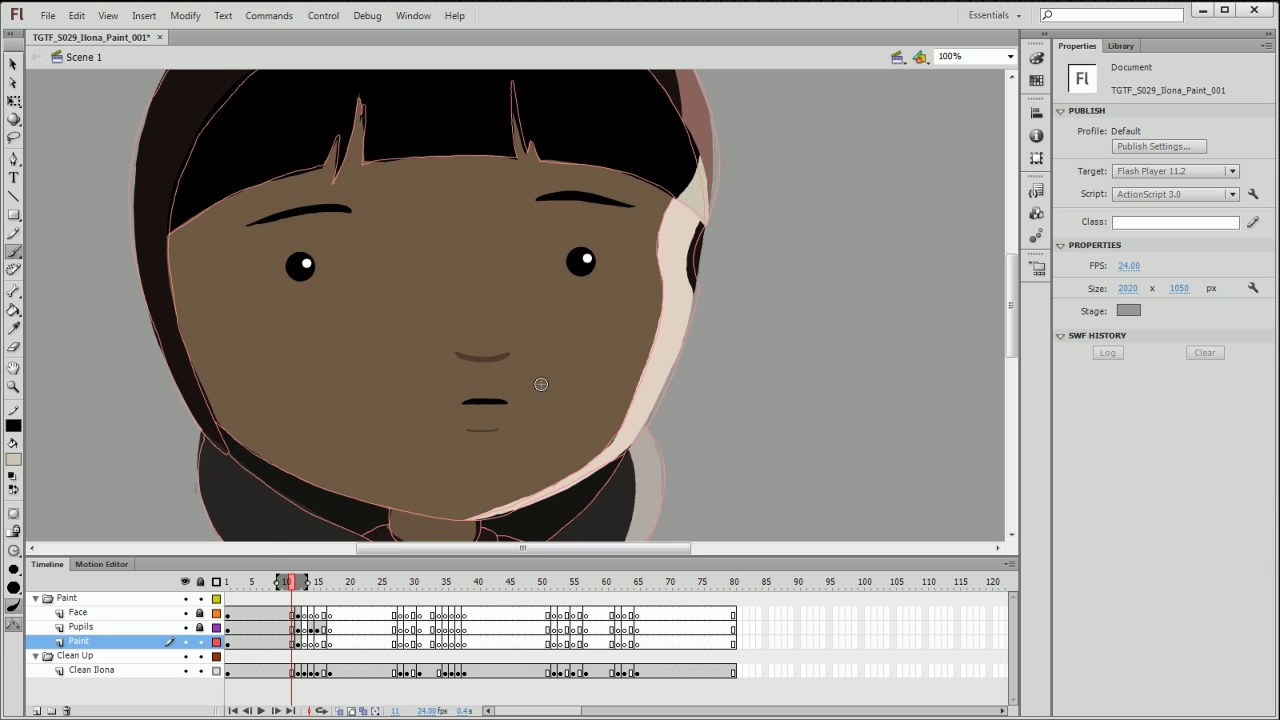
click(300, 584)
click(216, 643)
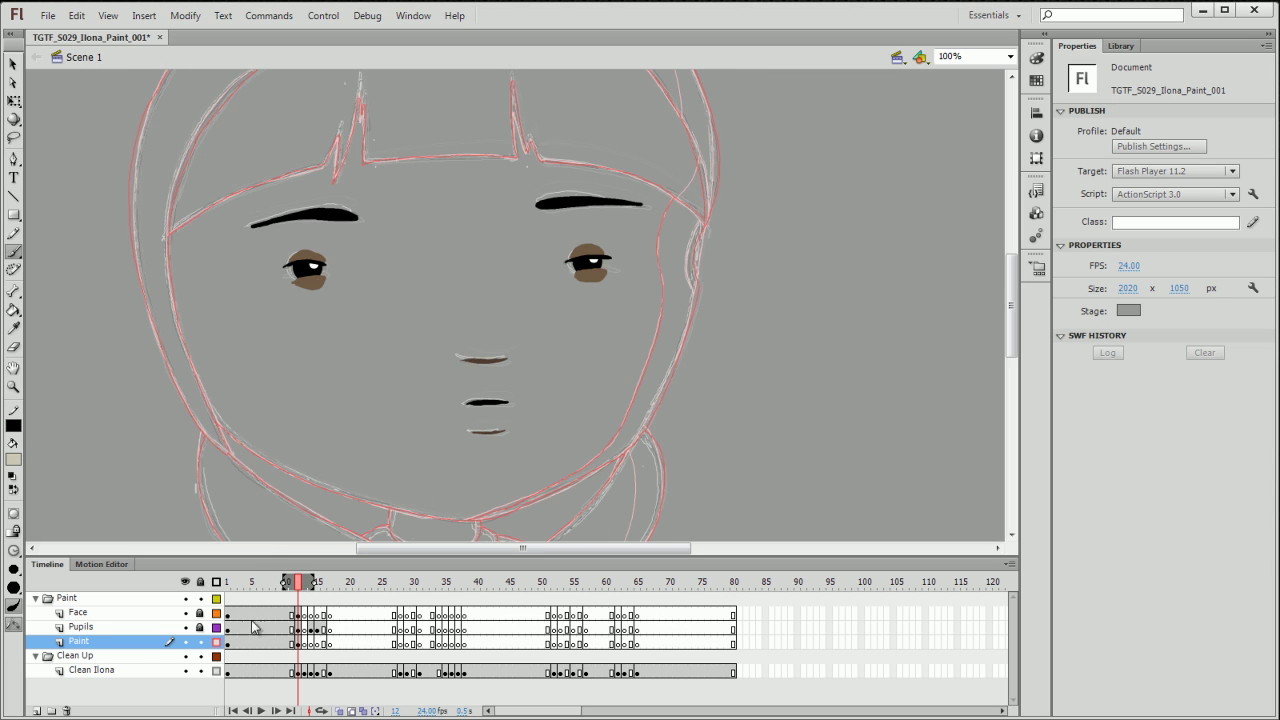
drag(687, 192, 684, 196)
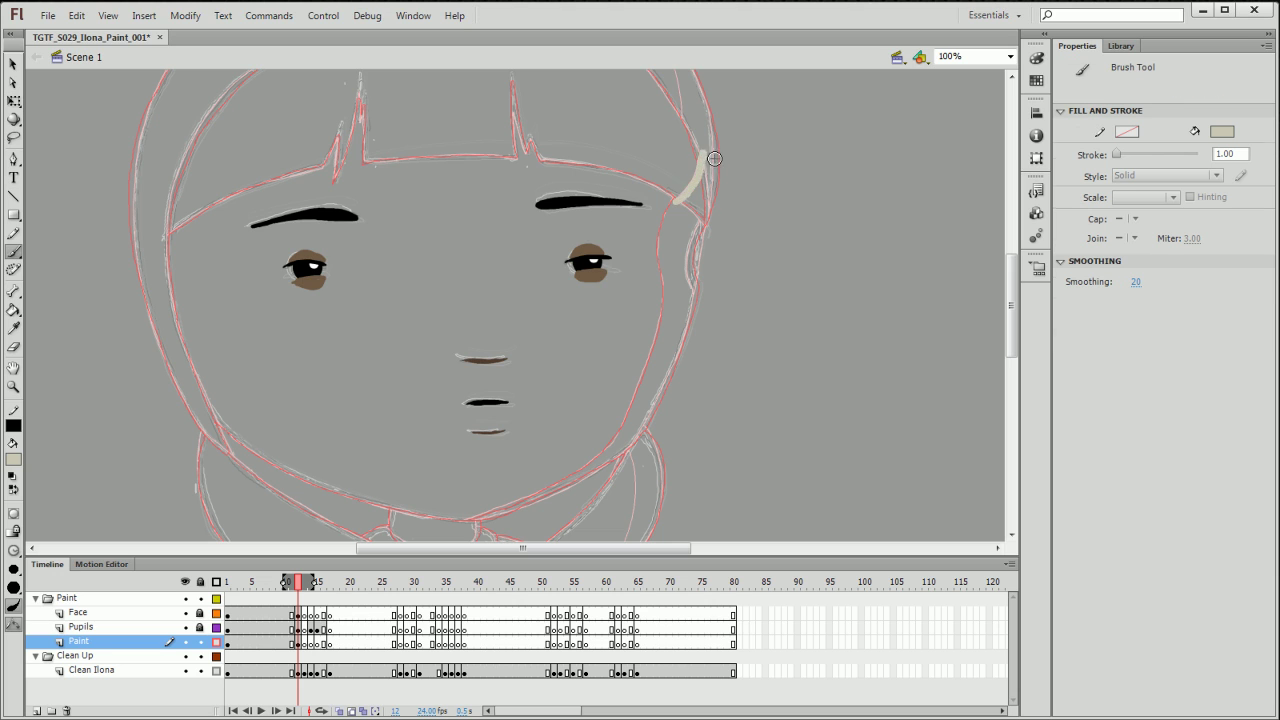
key(ctrl+z)
click(217, 642)
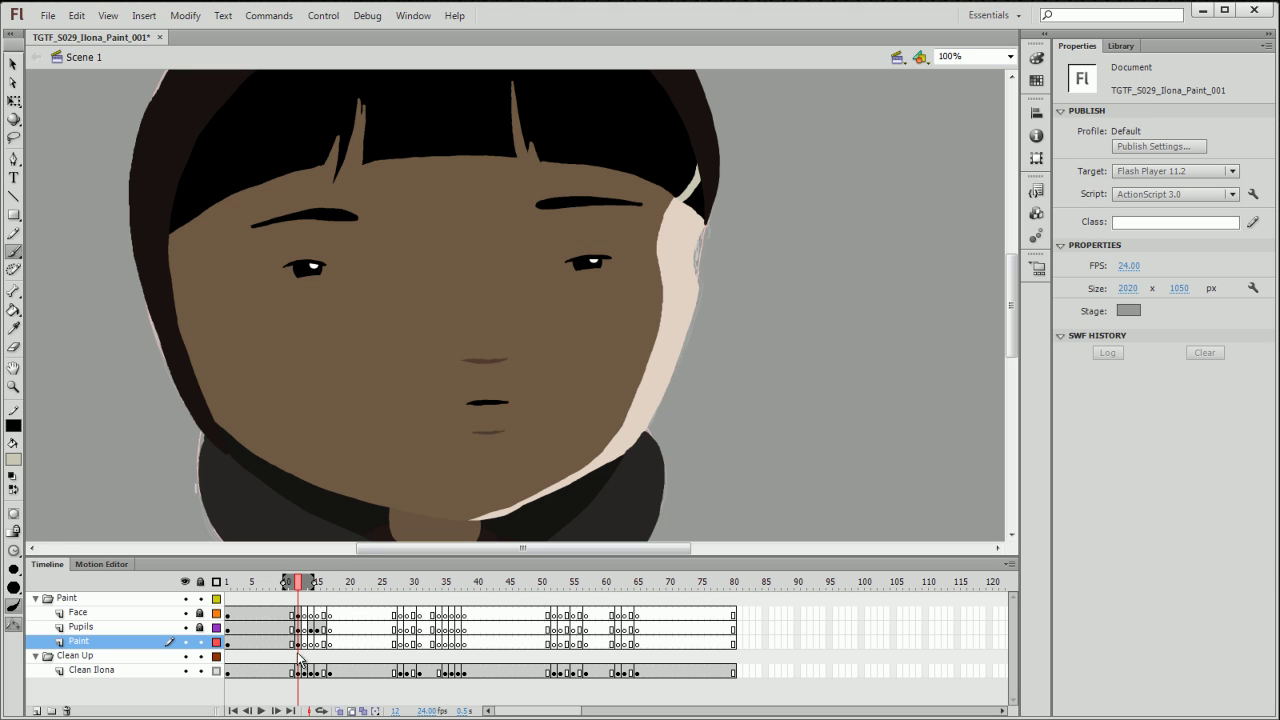
- Sample the reddish-brown hood highlight colour from frame 11 and paint the highlight's inner edge along the hood's right side on frame 12
click(291, 582)
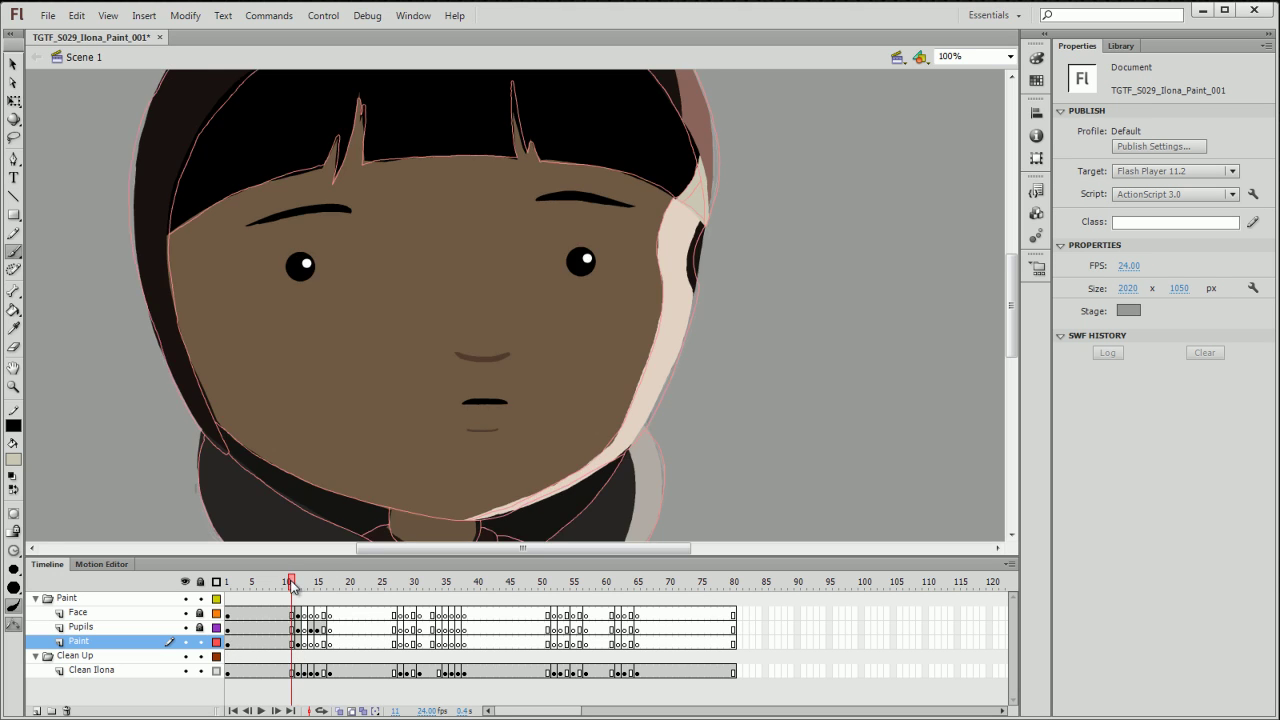
click(14, 460)
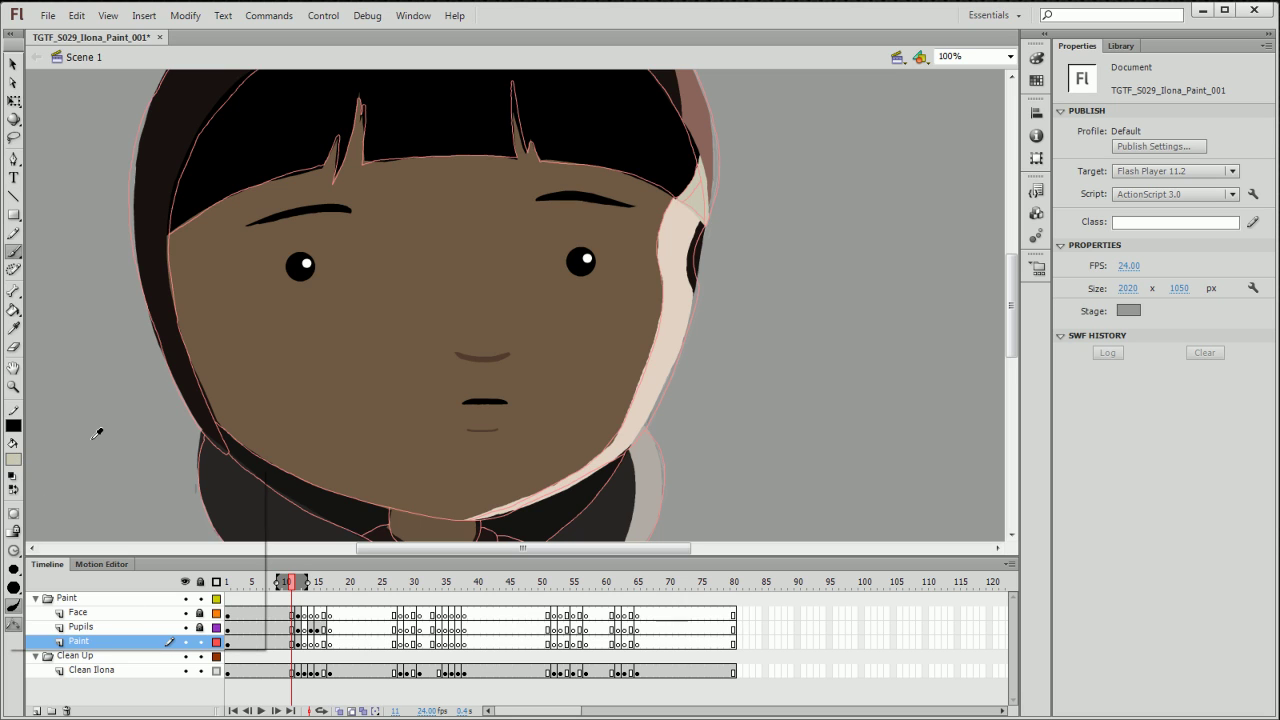
click(705, 112)
click(297, 582)
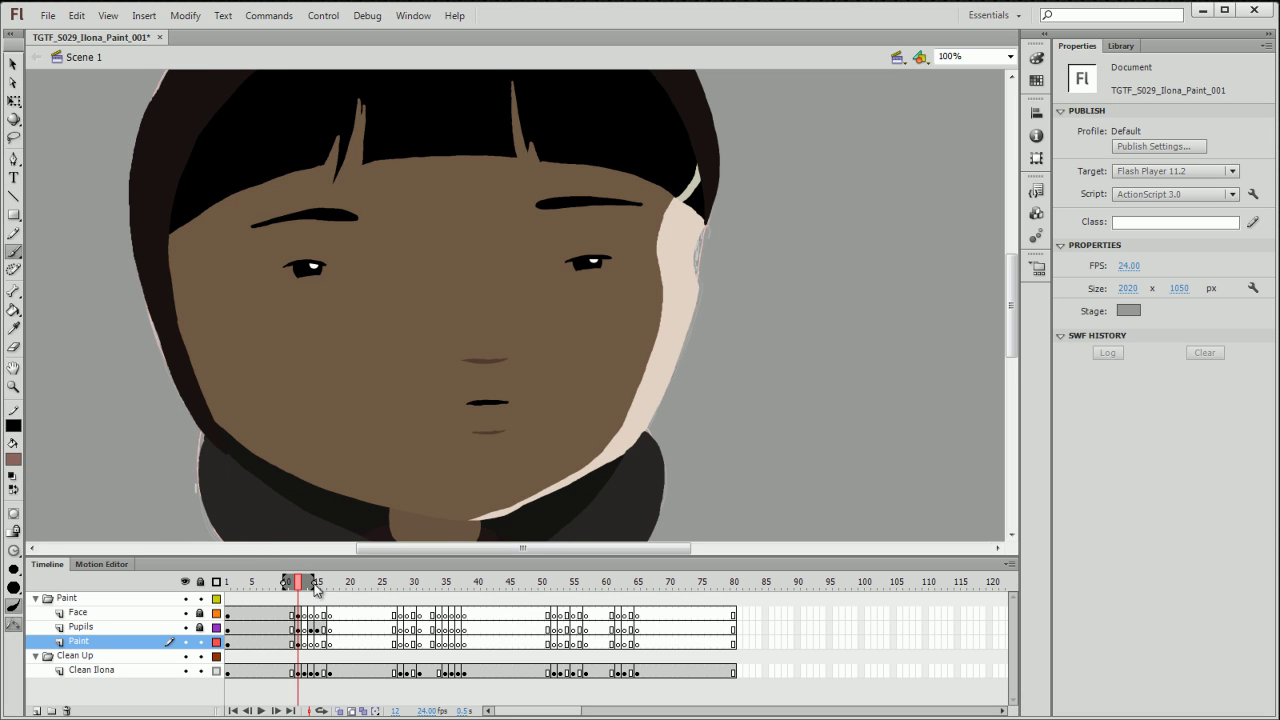
drag(1007, 335, 1007, 305)
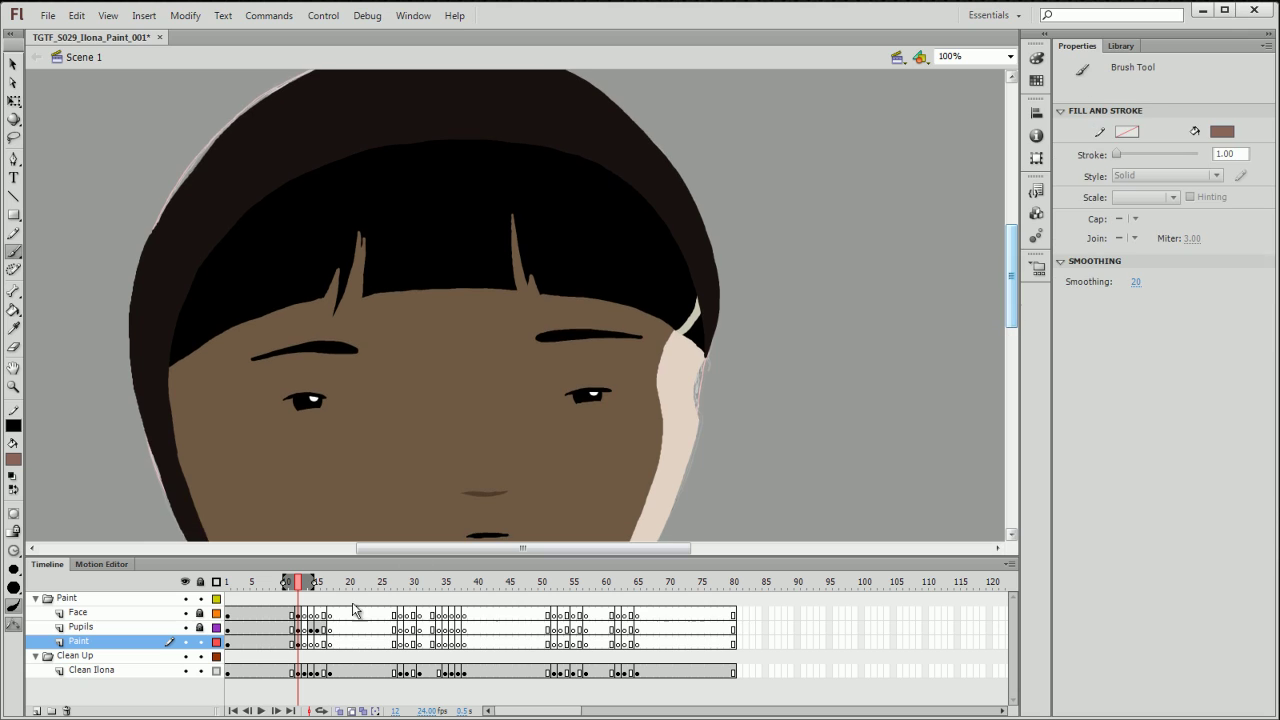
click(216, 641)
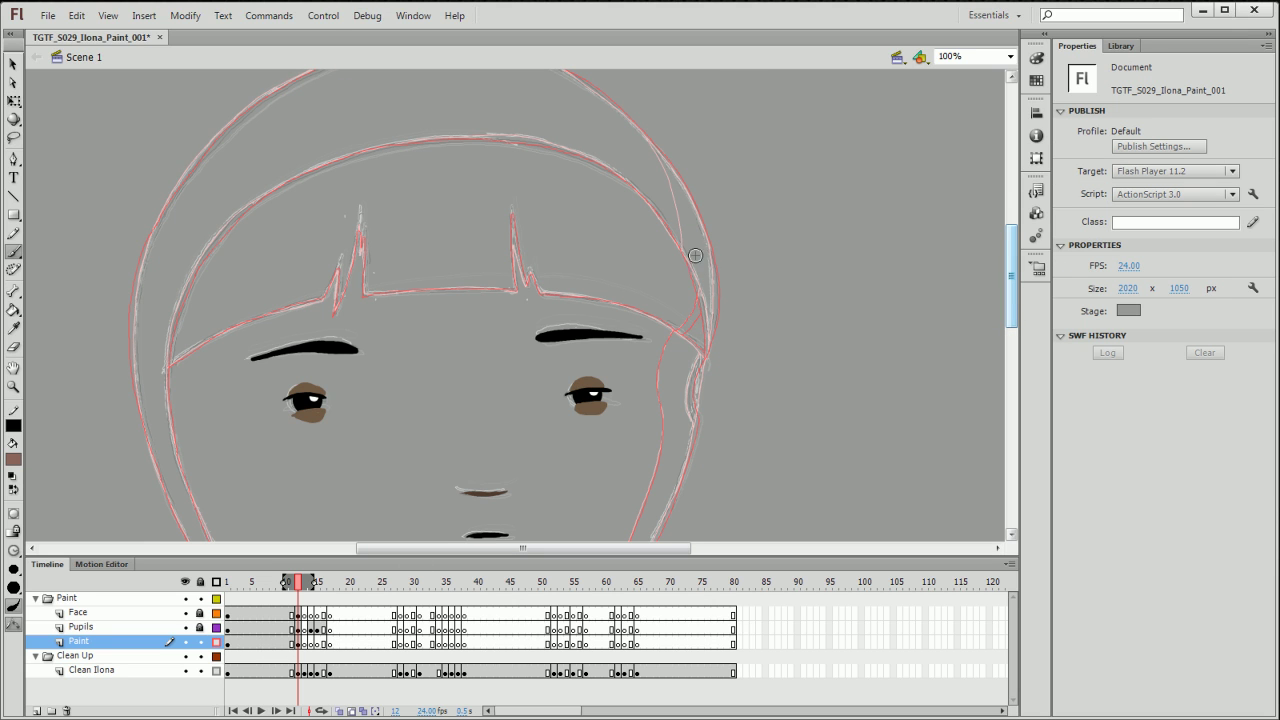
mouse_move(690, 250)
mouse_down()
mouse_move(691, 189)
mouse_move(660, 133)
mouse_up()
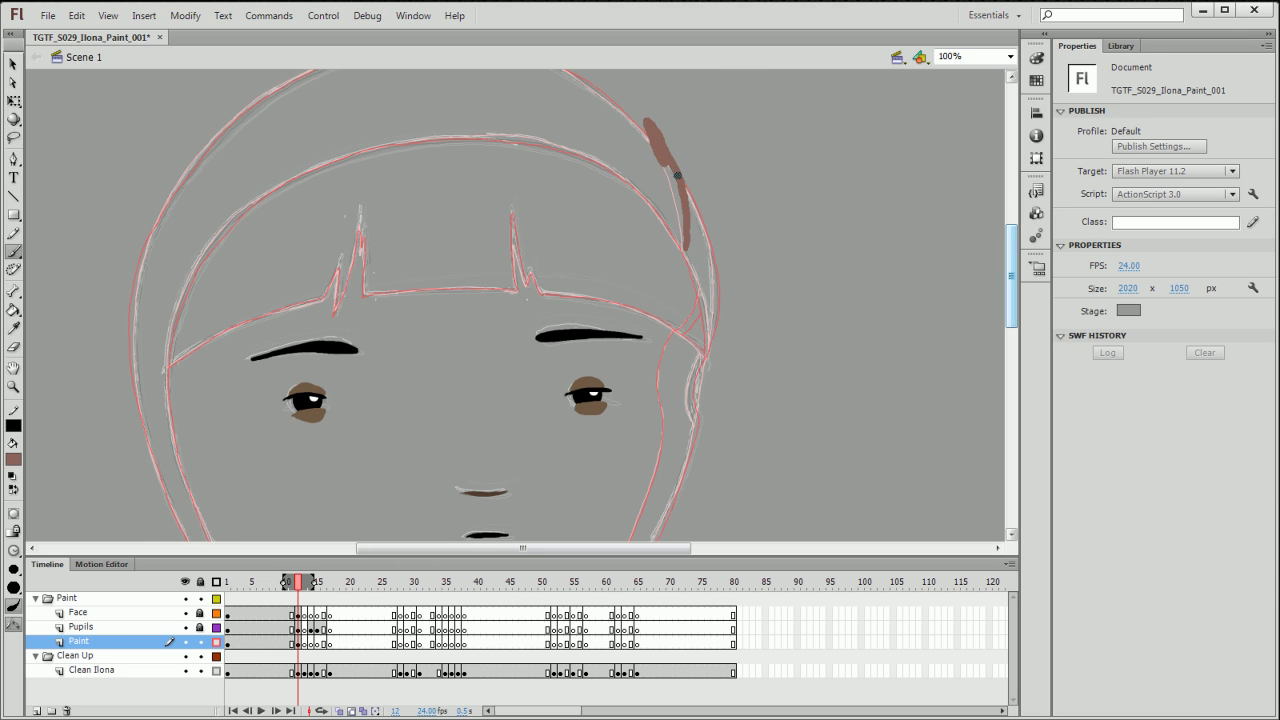
drag(688, 203, 697, 285)
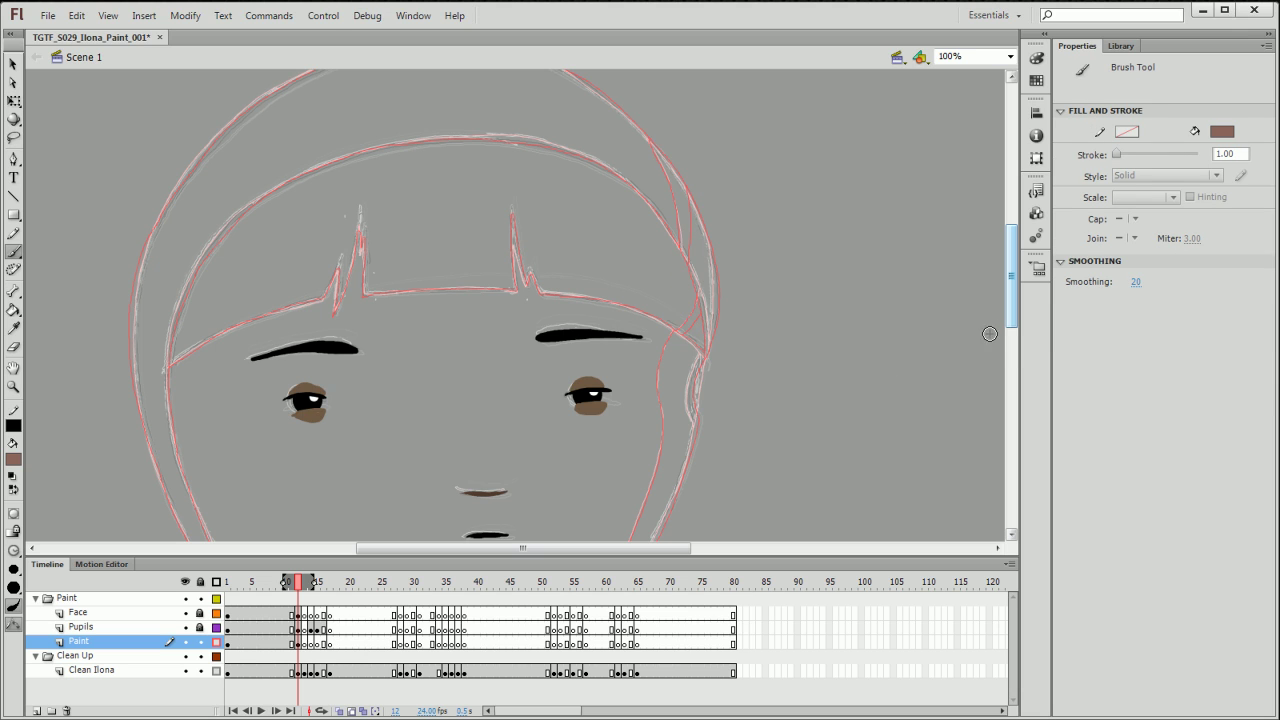
- Sample the greyish scarf highlight colour from frame 11 and paint the highlight's inner edge down the scarf's right side on frame 12
scroll(1009, 337, down, 2)
scroll(1009, 337, down, 5)
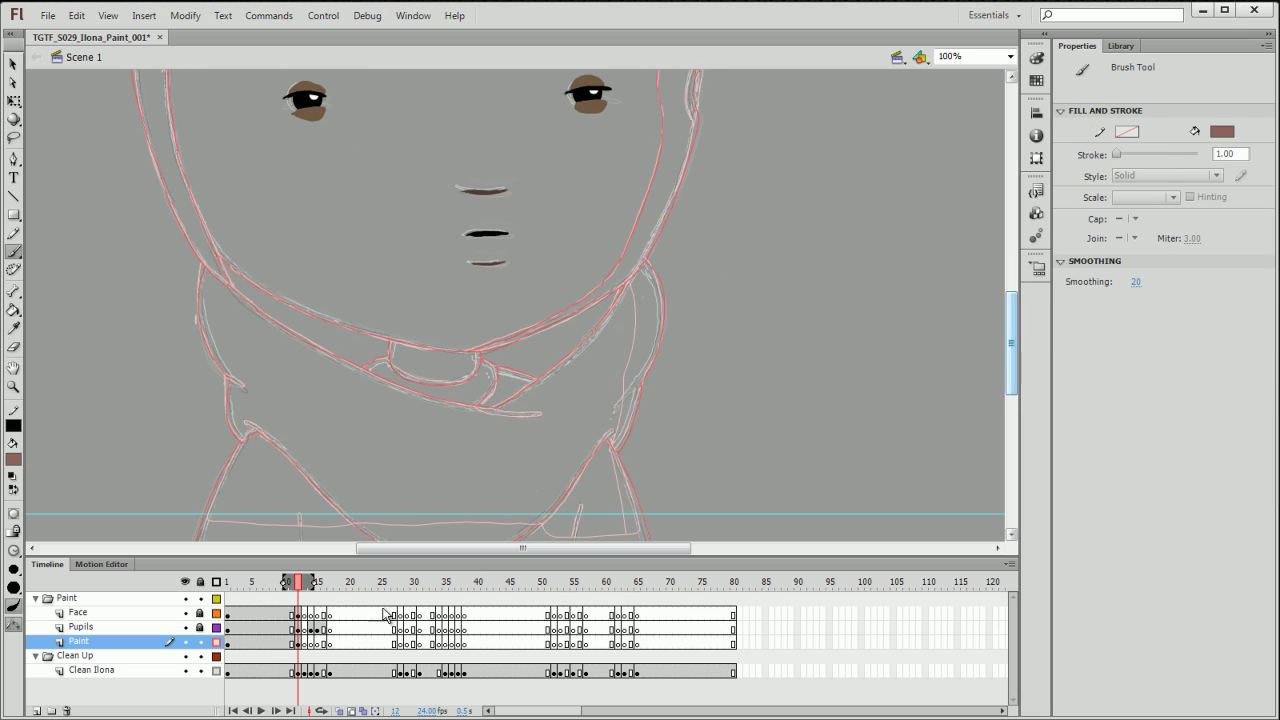
click(216, 642)
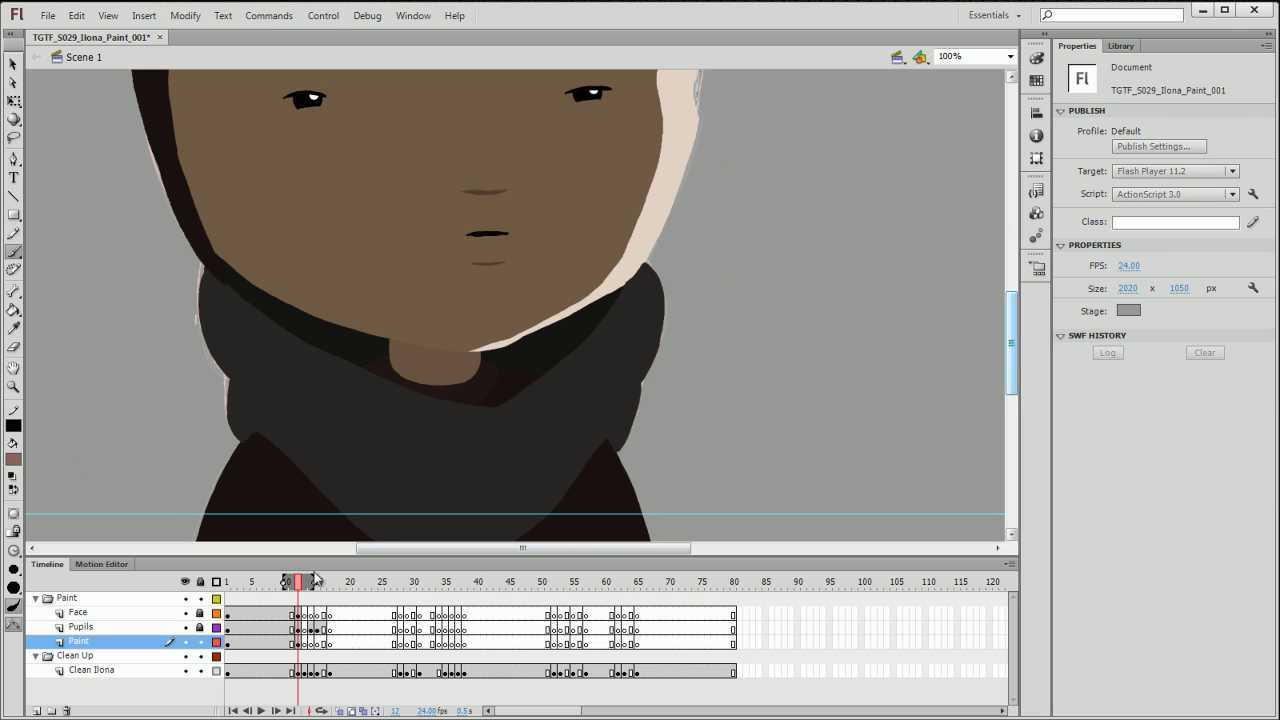
click(291, 581)
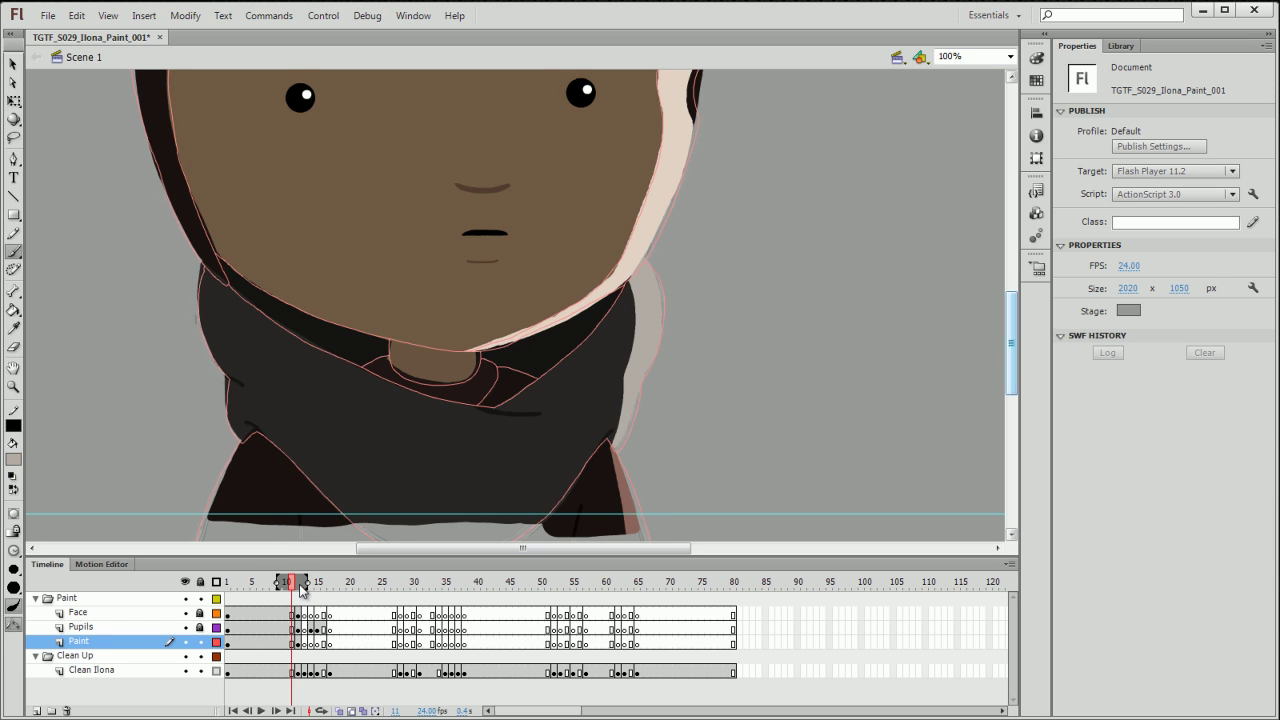
click(299, 586)
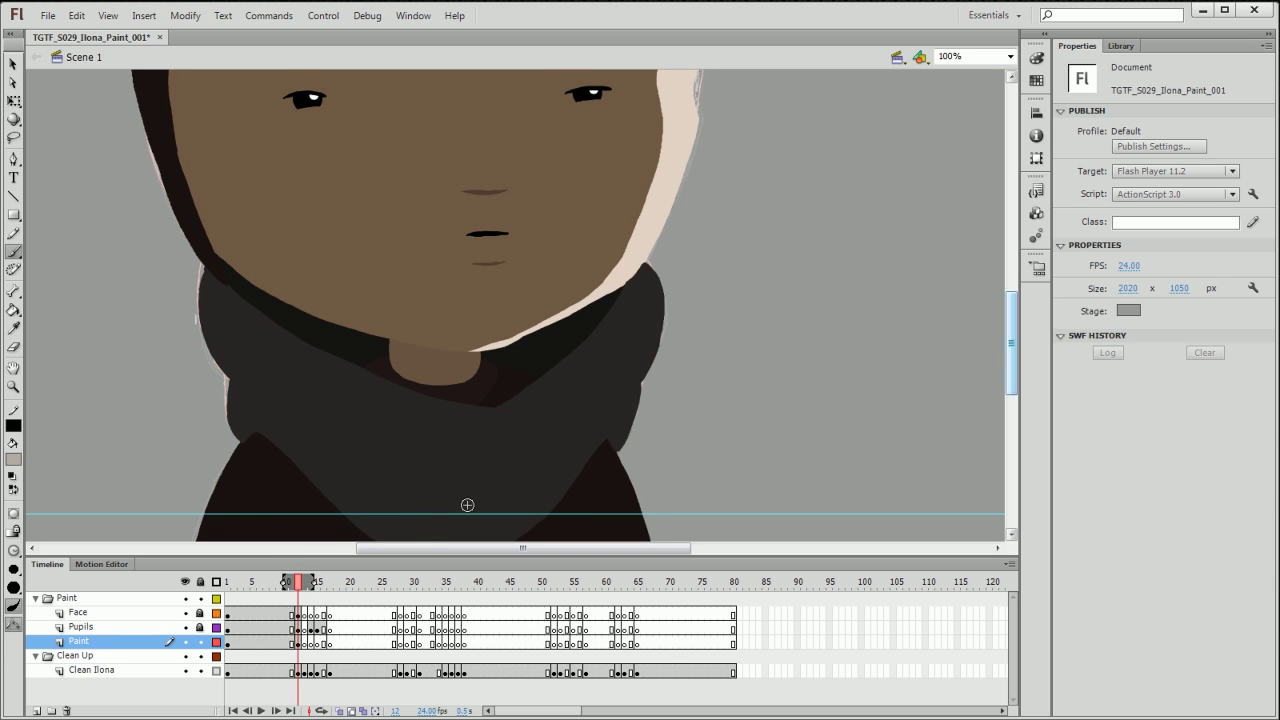
click(216, 641)
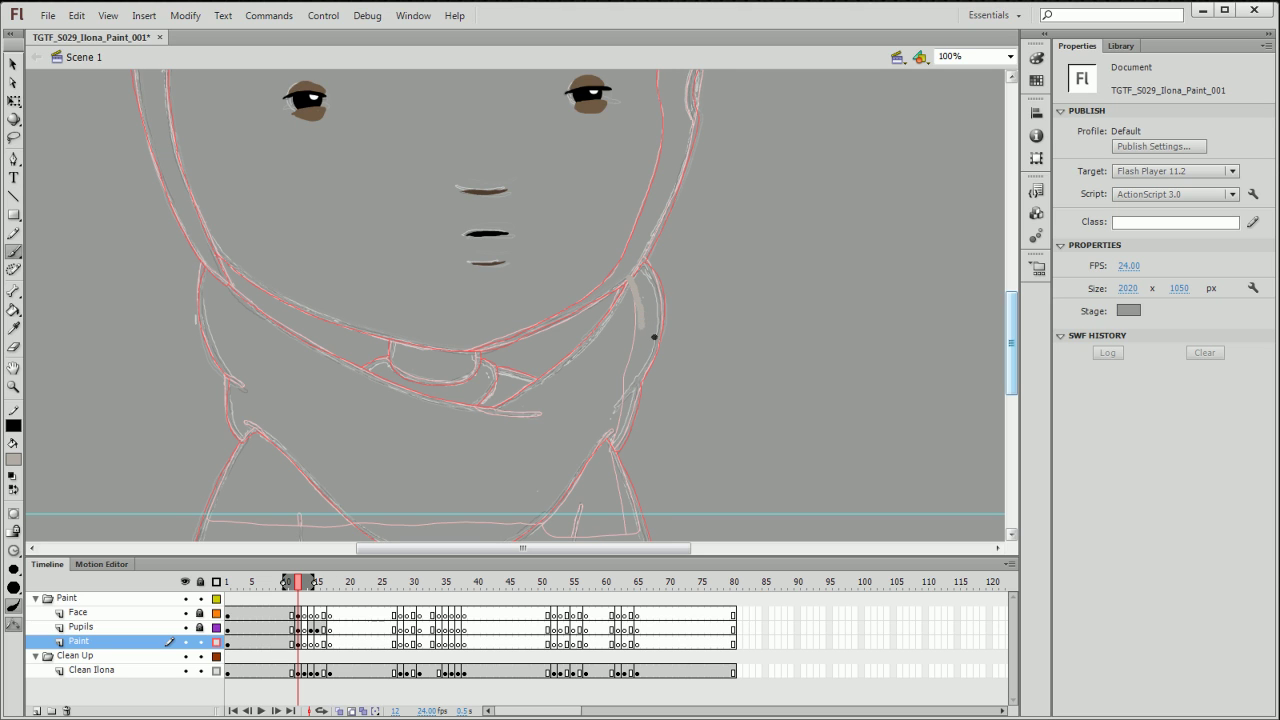
key(ctrl+z)
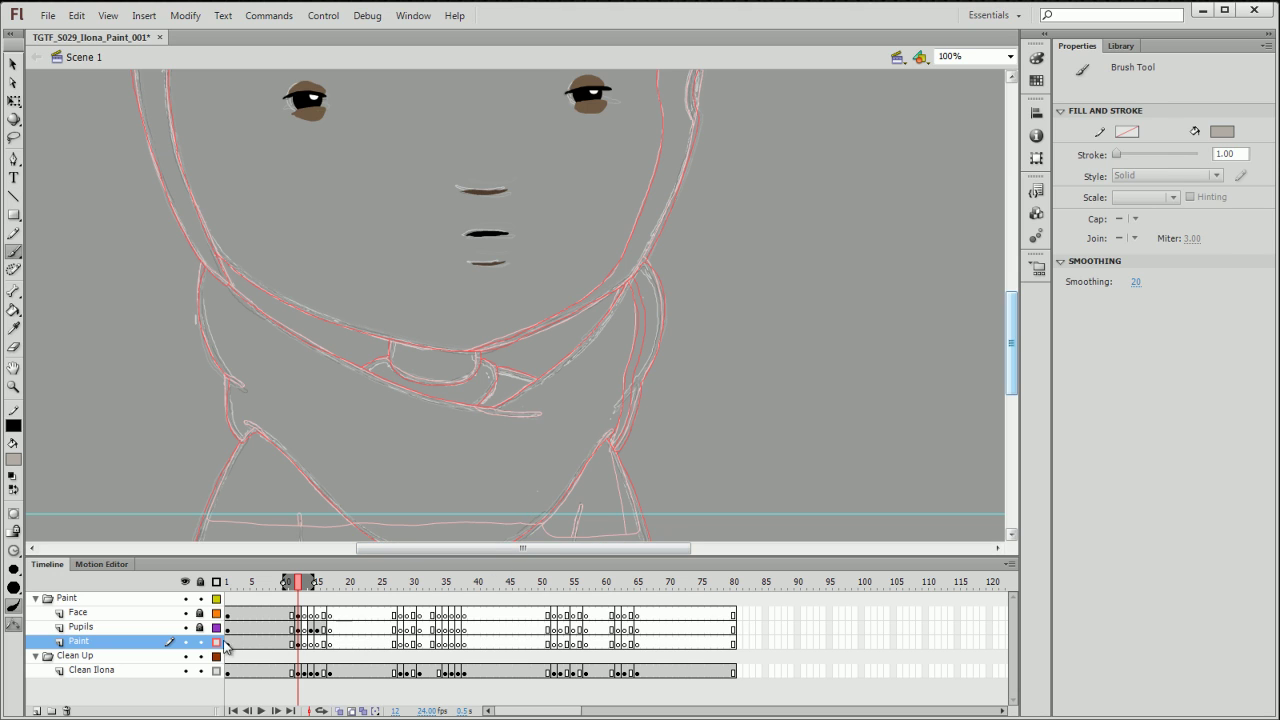
click(216, 641)
- Sample the reddish-brown coat highlight colour from frame 11 and paint the highlight's inner edge from the right shoulder to the coat's bottom on frame 12
drag(298, 588, 289, 582)
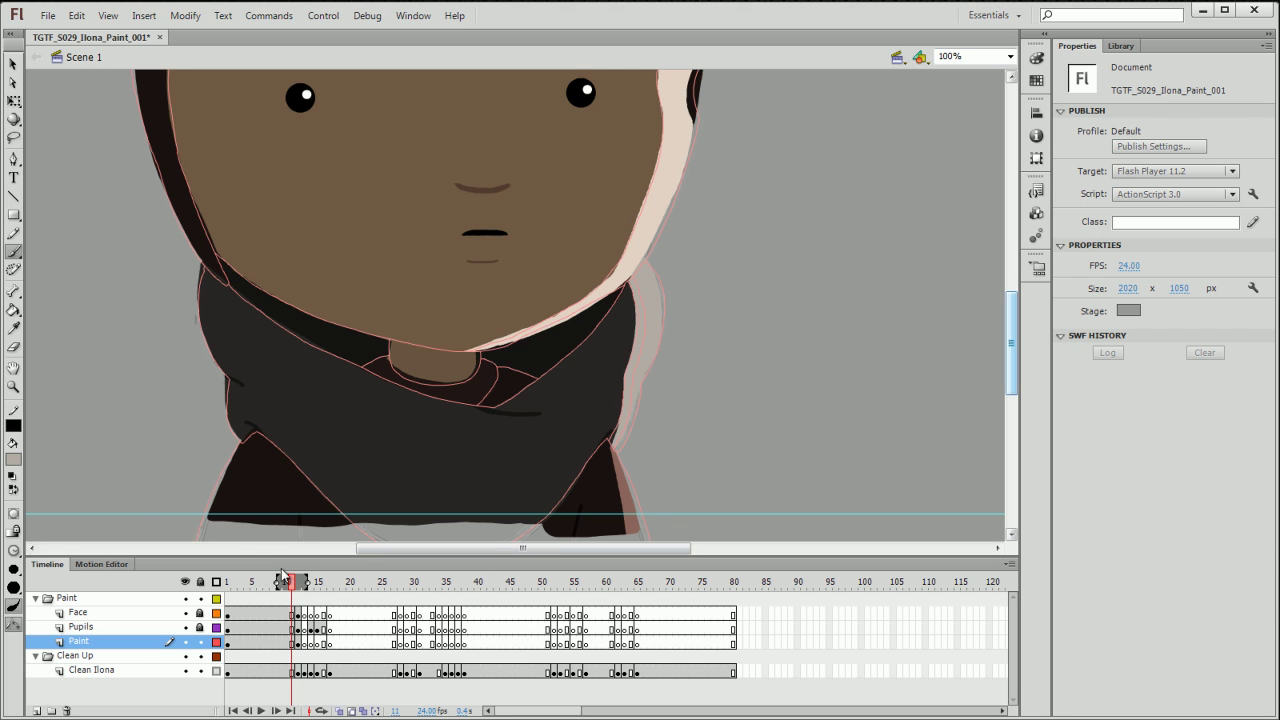
click(13, 460)
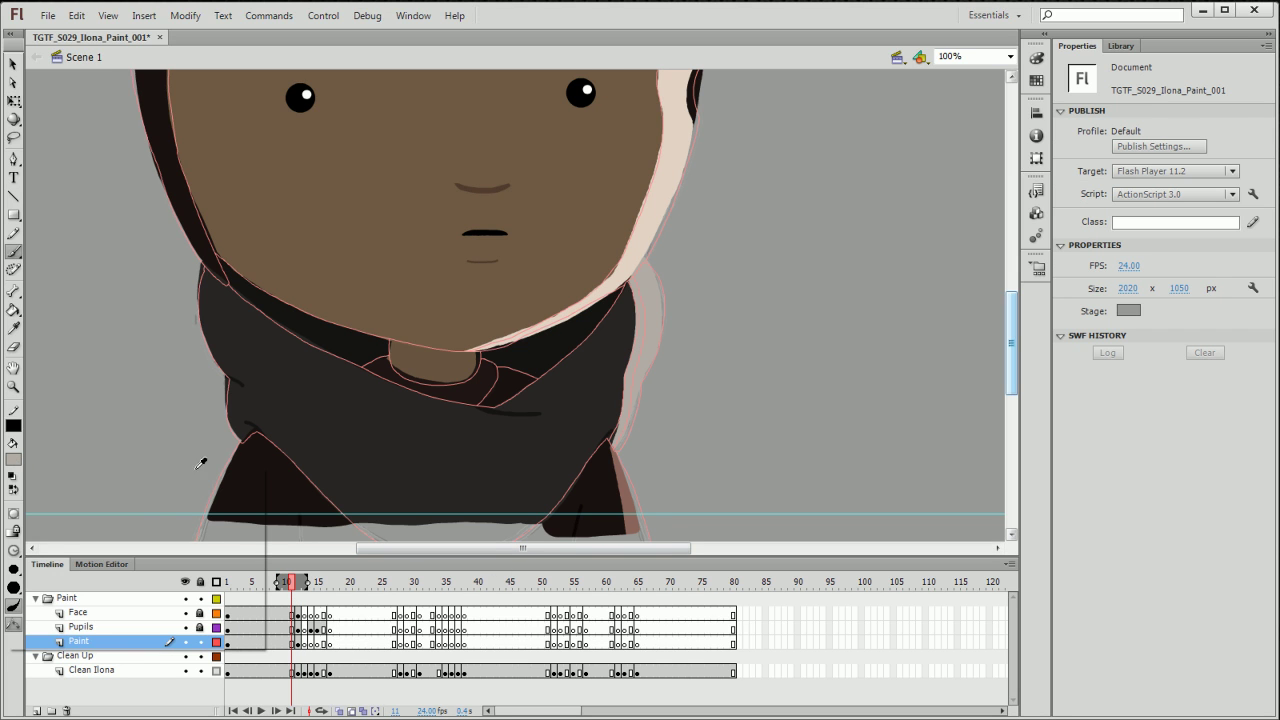
click(628, 485)
click(299, 585)
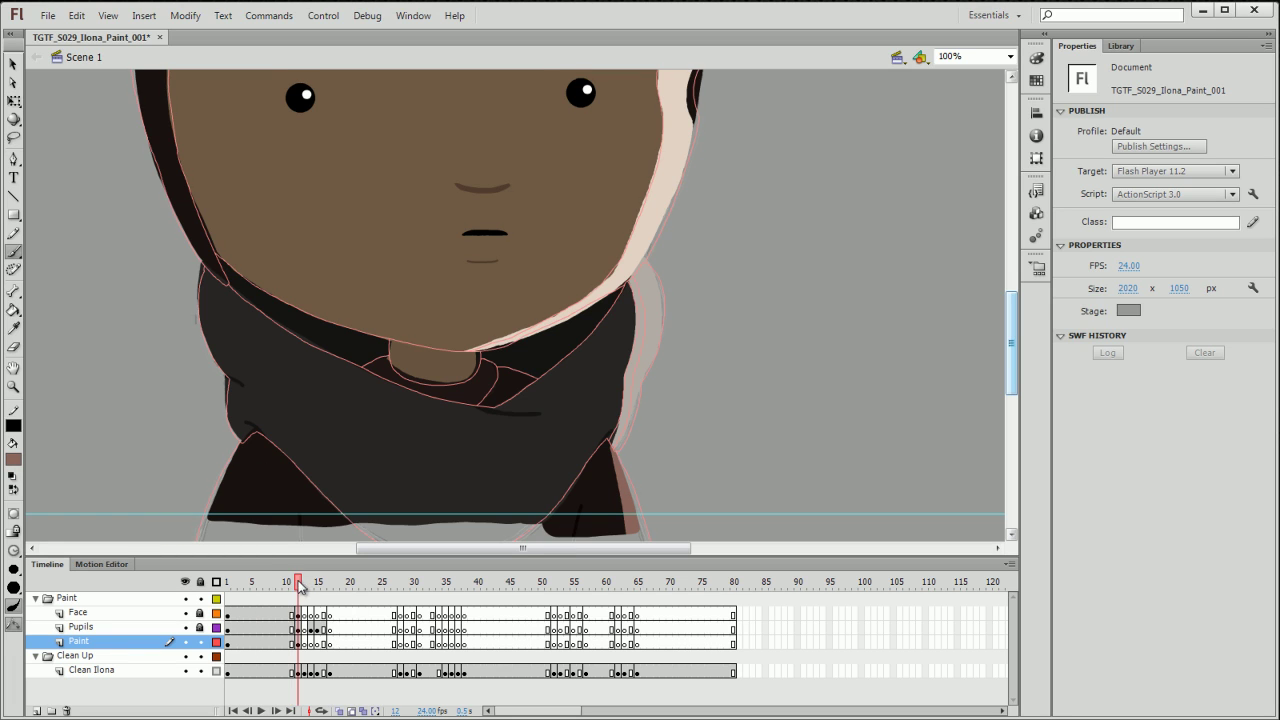
drag(299, 585, 310, 586)
click(216, 641)
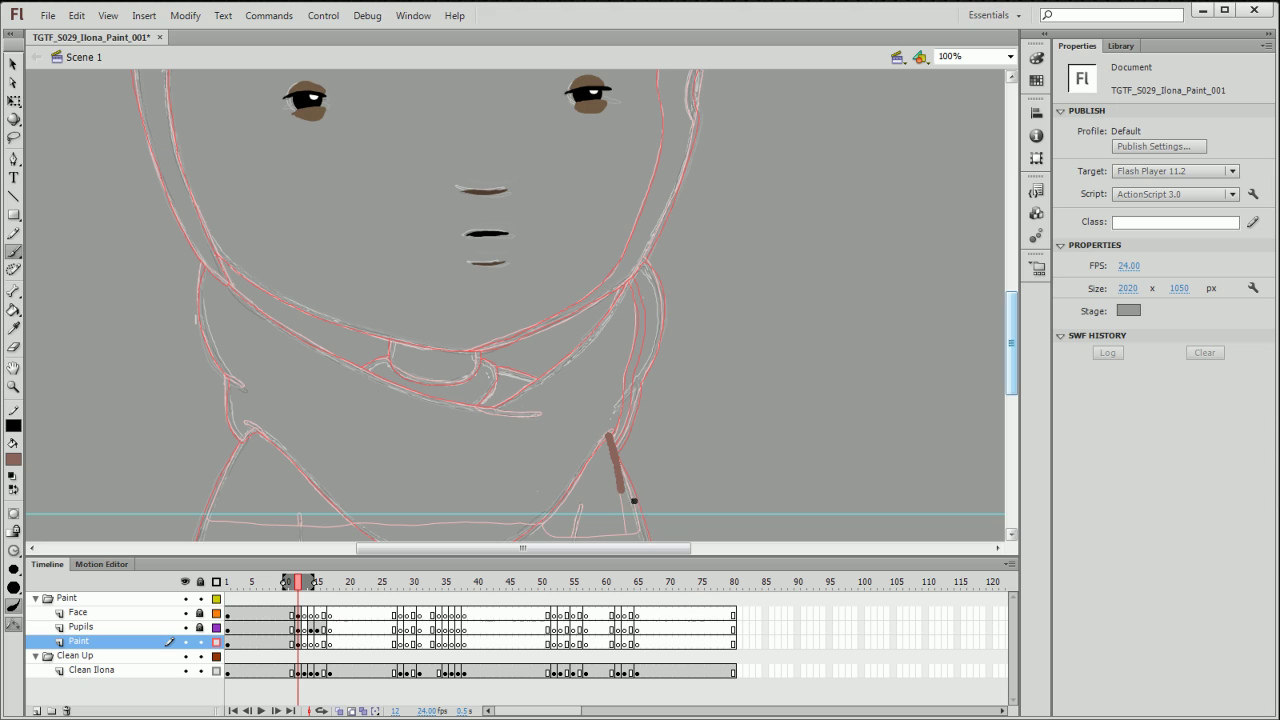
drag(633, 501, 639, 535)
key(ctrl+z)
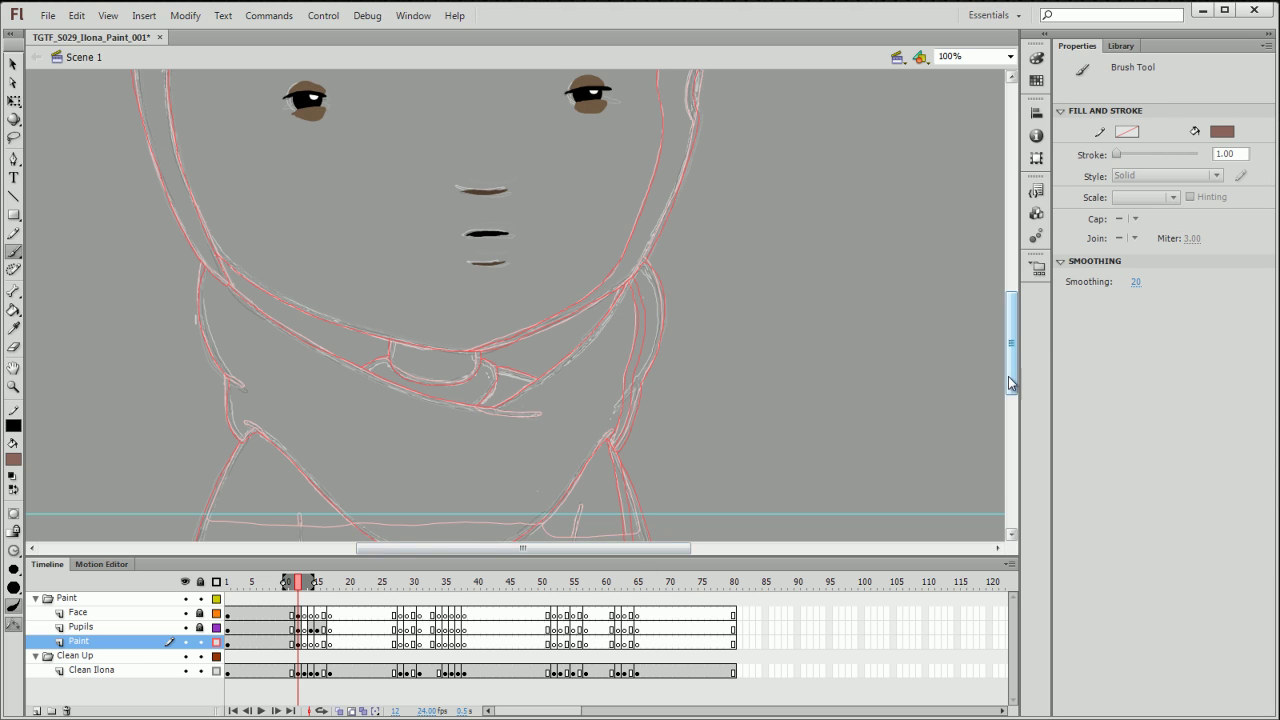
scroll(1008, 376, down, 4)
drag(630, 428, 626, 450)
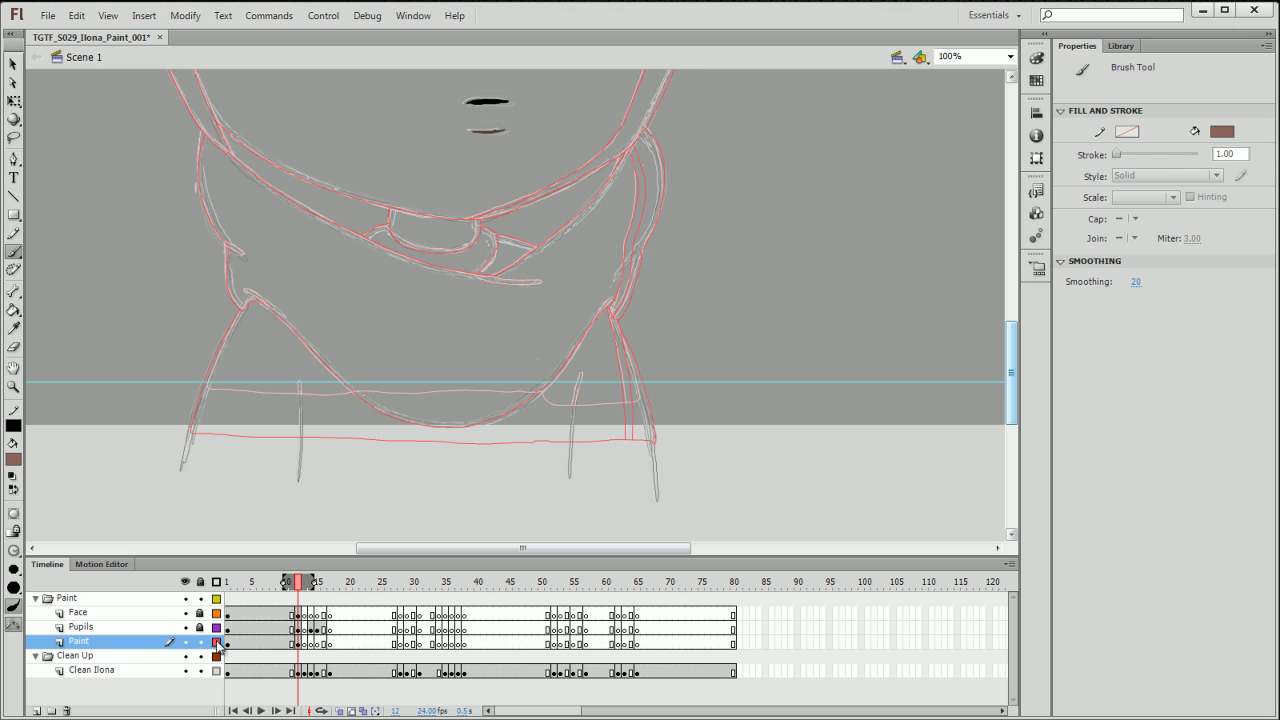
click(216, 641)
- Fill the coat's highlight area with the reddish brown and the scarf's highlight area with the grey sampled from its painted edge
click(13, 310)
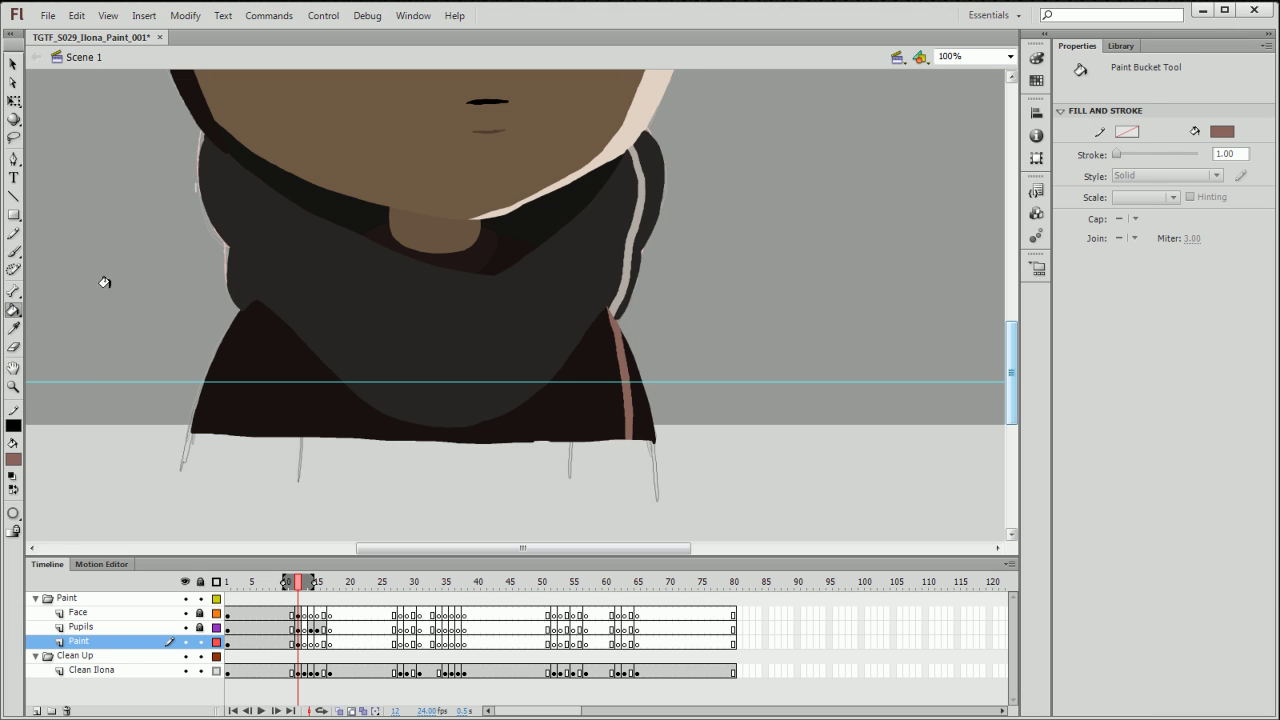
click(634, 413)
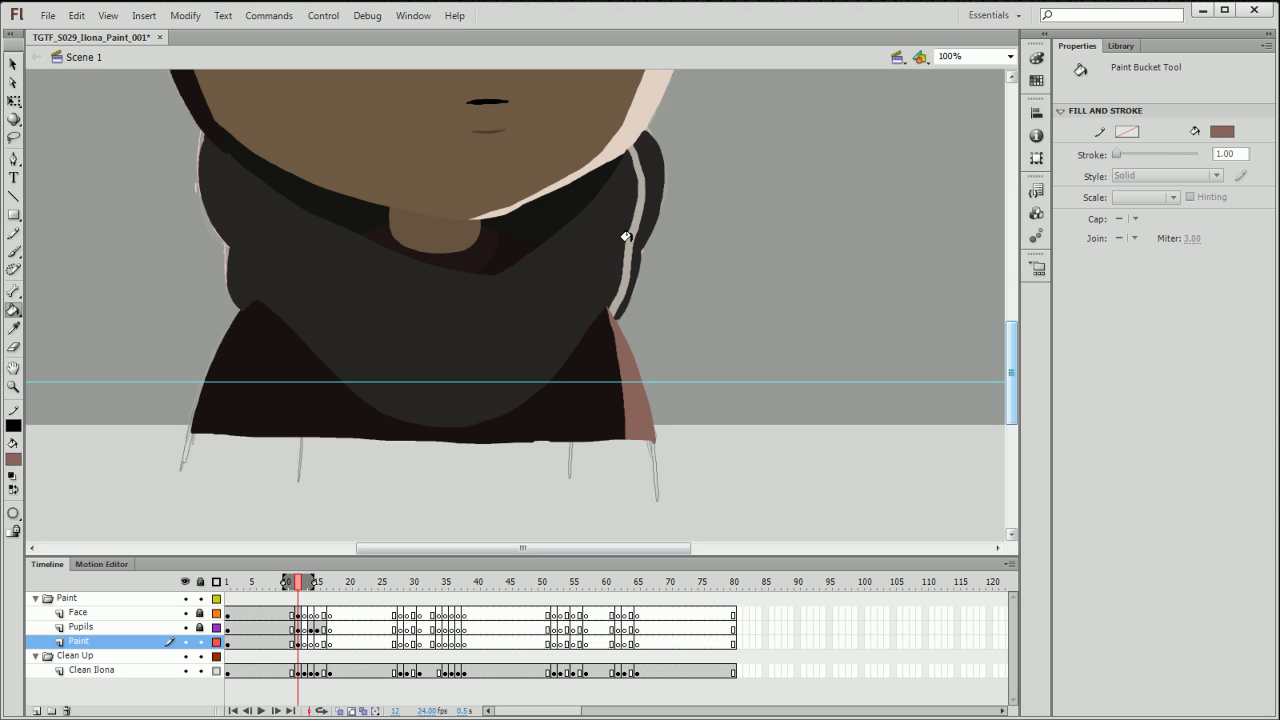
click(15, 460)
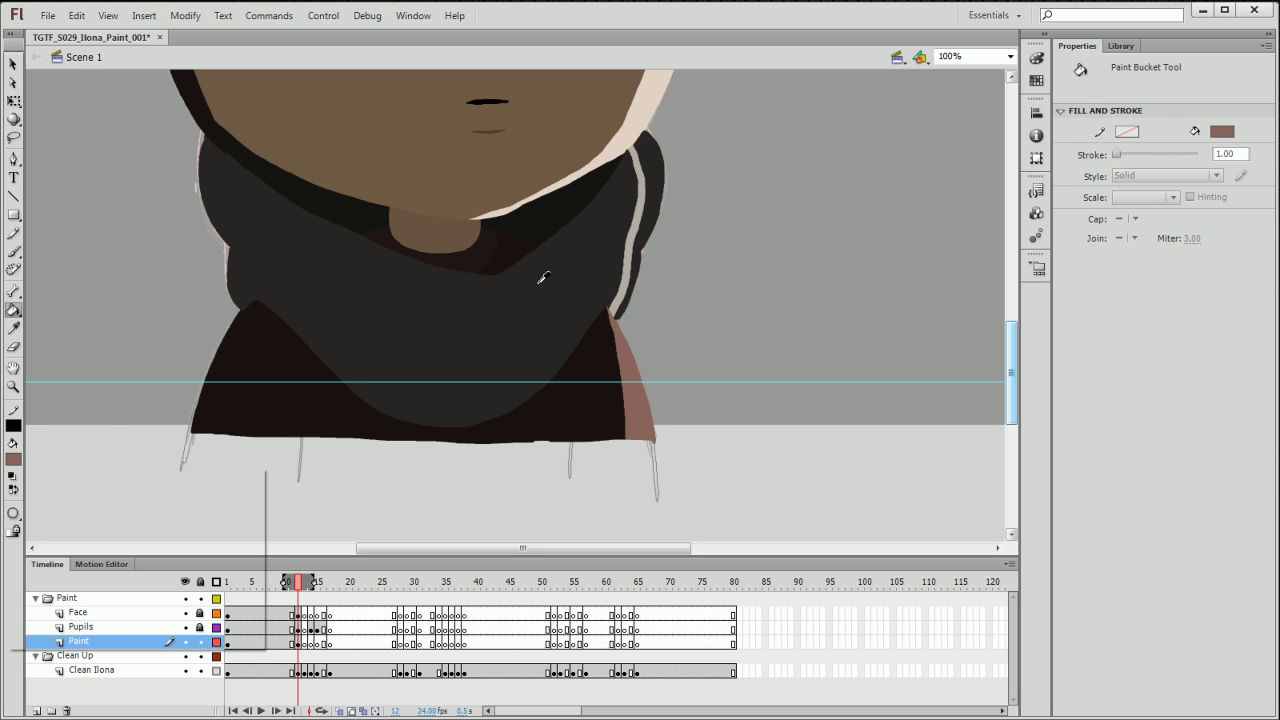
click(628, 230)
click(660, 239)
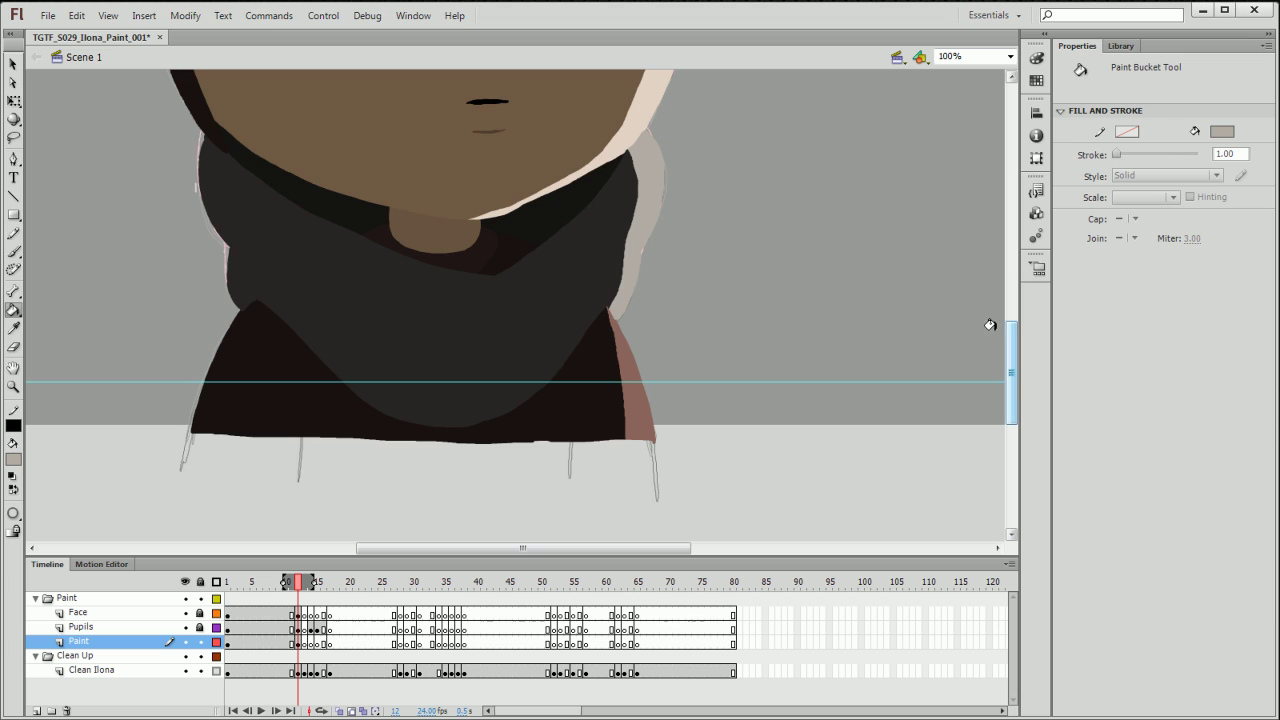
- Fill the hood's and the hair's highlight areas on frame 12 with the colours sampled from their painted edges
drag(1012, 370, 997, 263)
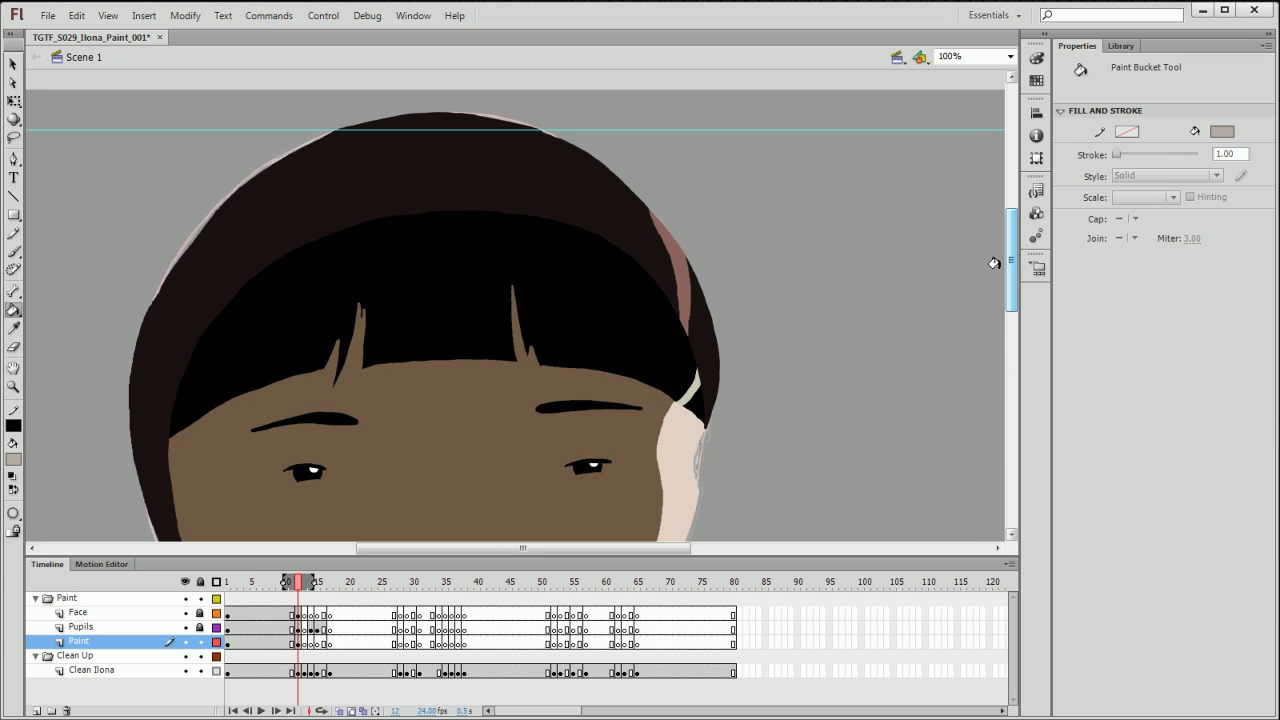
click(16, 463)
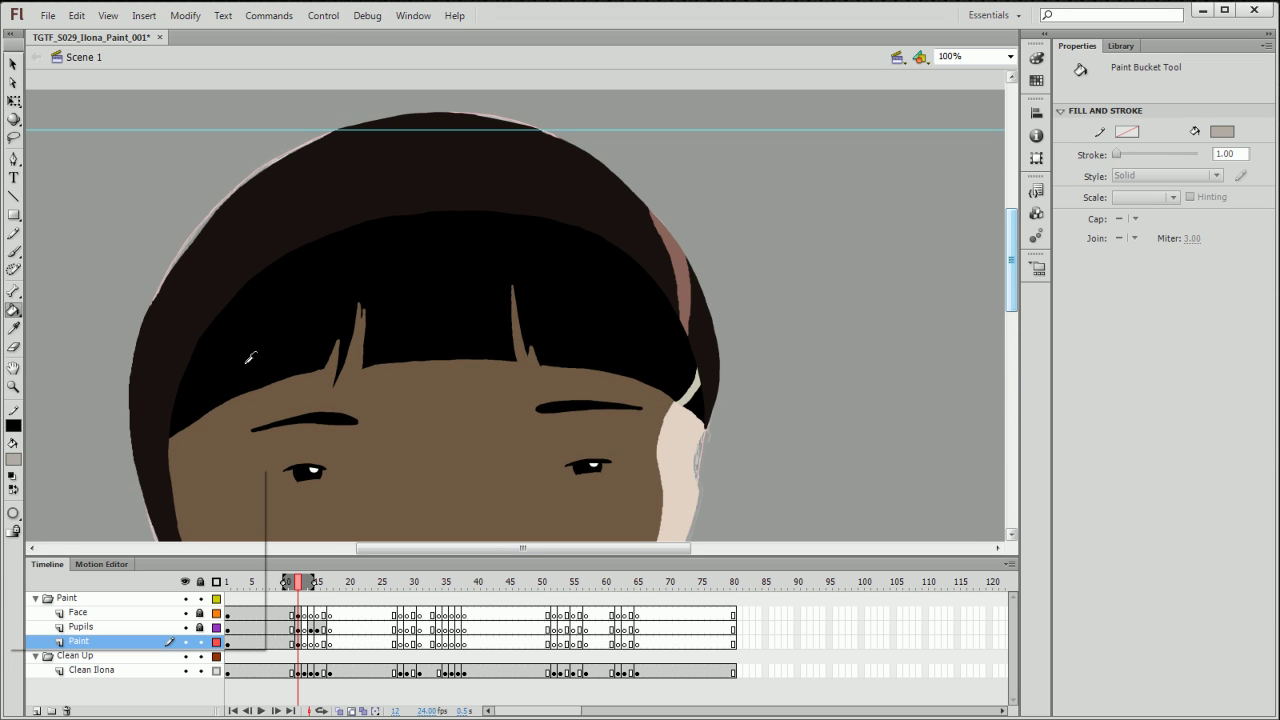
click(681, 260)
click(689, 319)
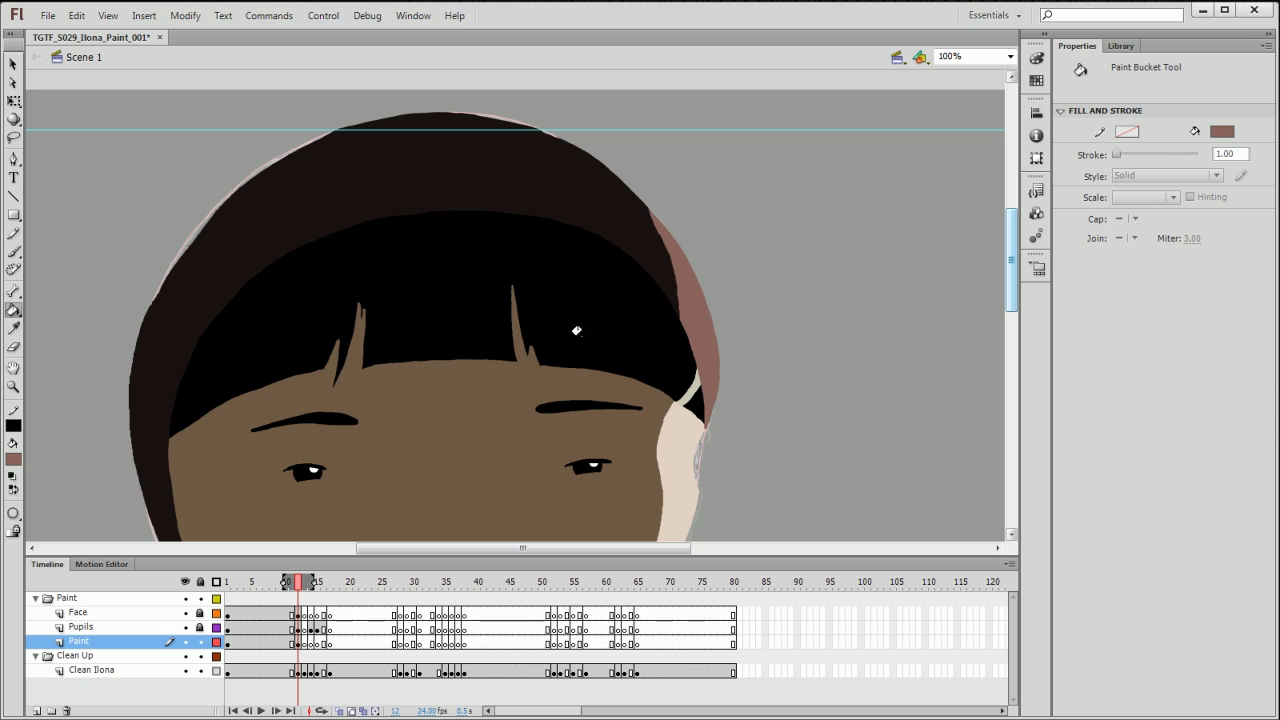
click(14, 461)
click(688, 389)
click(689, 417)
- Select the Paint layer's artwork on frame 11 with the Selection tool
drag(1005, 290, 1005, 336)
key(ctrl+minus)
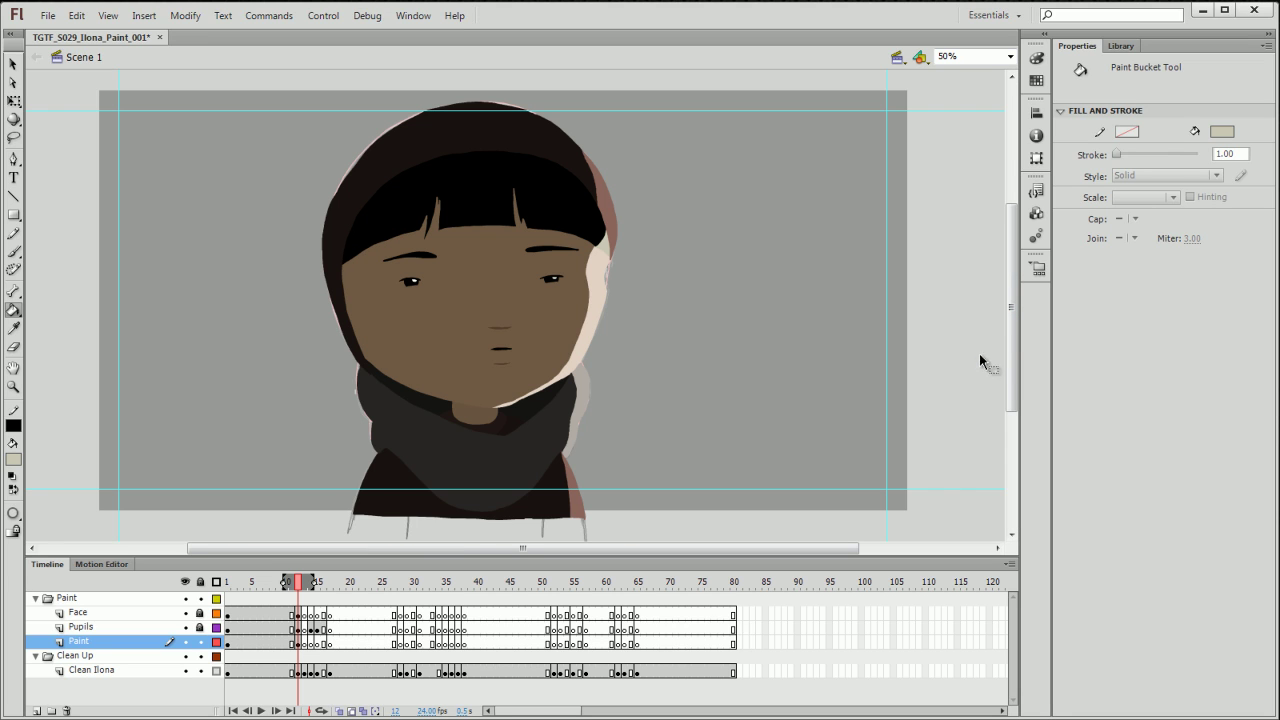
drag(677, 454, 697, 462)
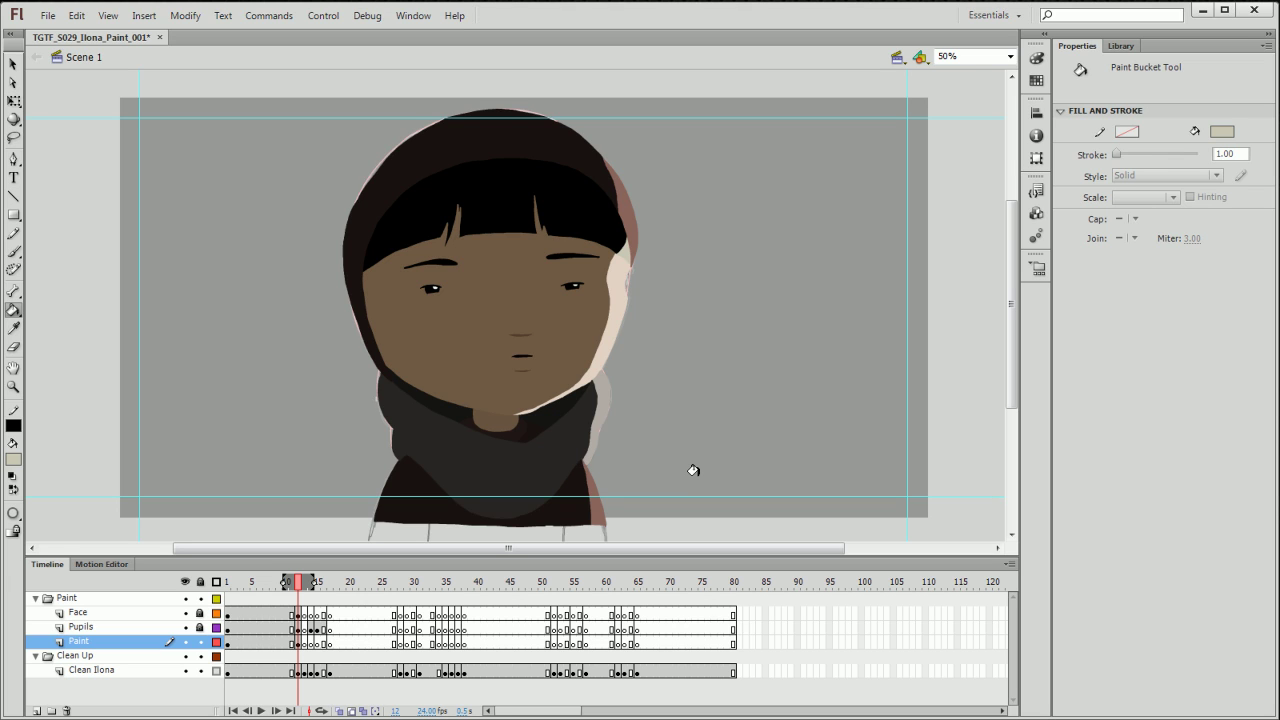
click(292, 584)
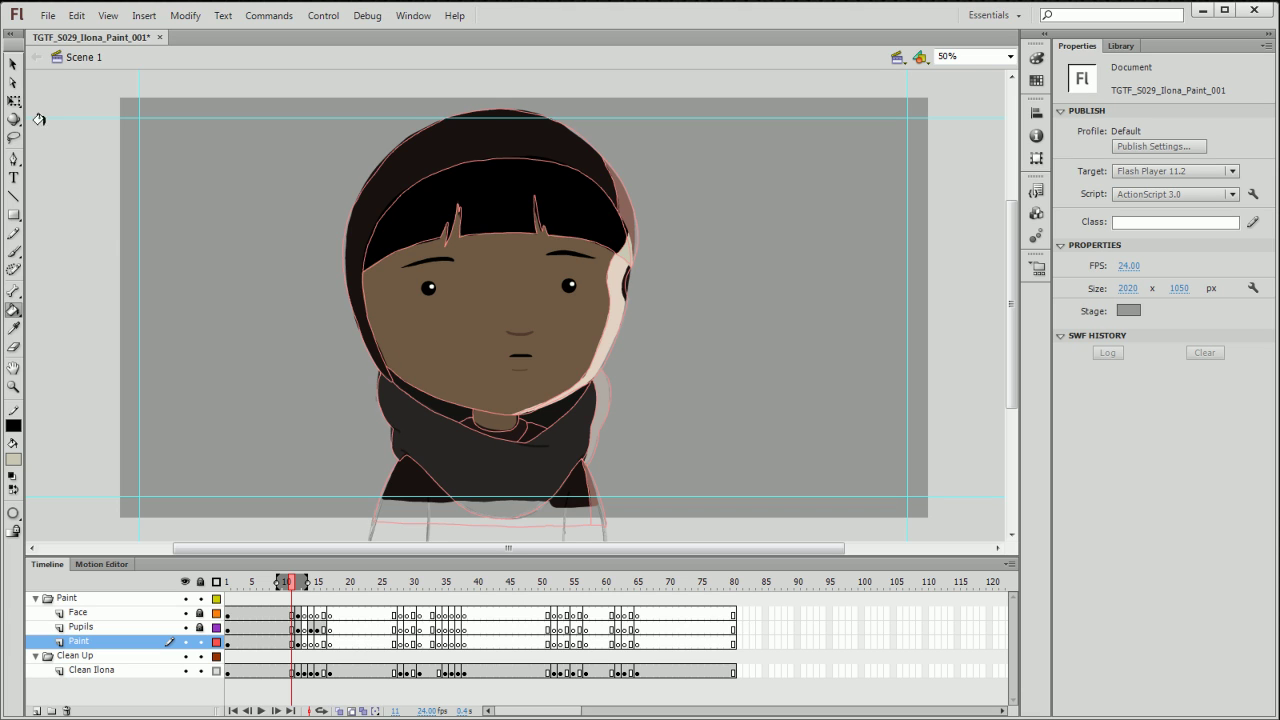
click(16, 64)
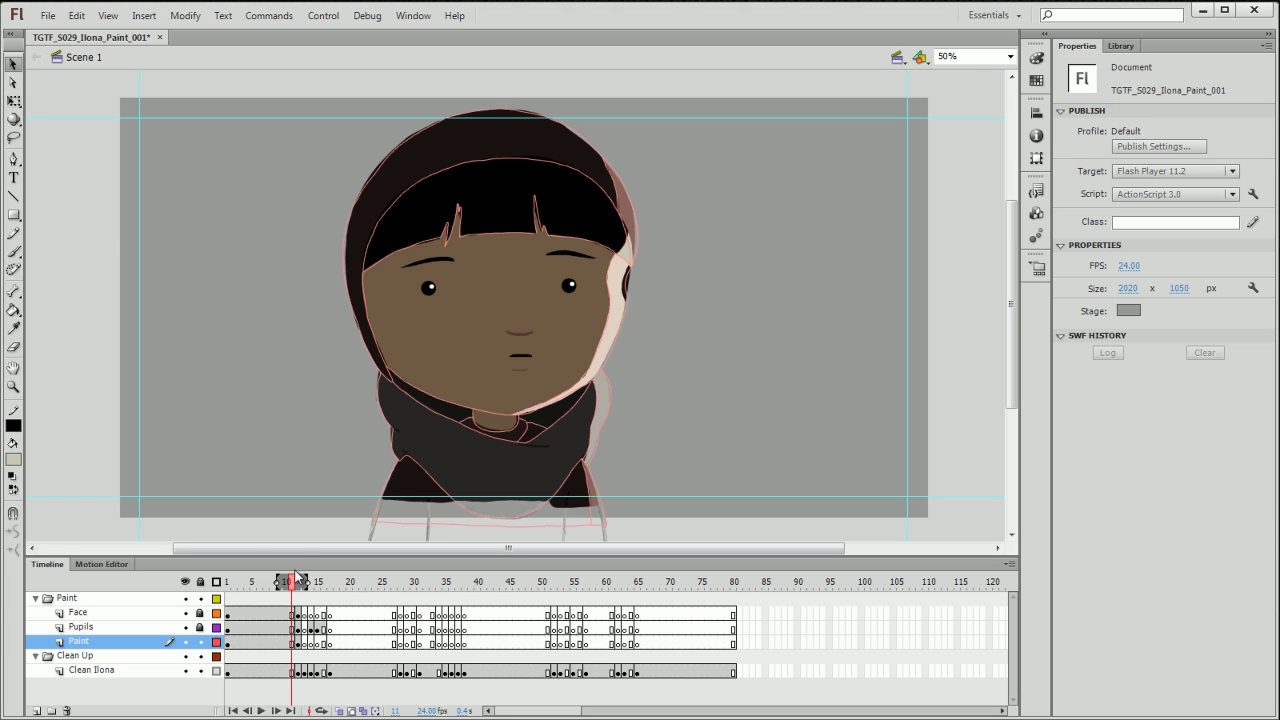
click(290, 643)
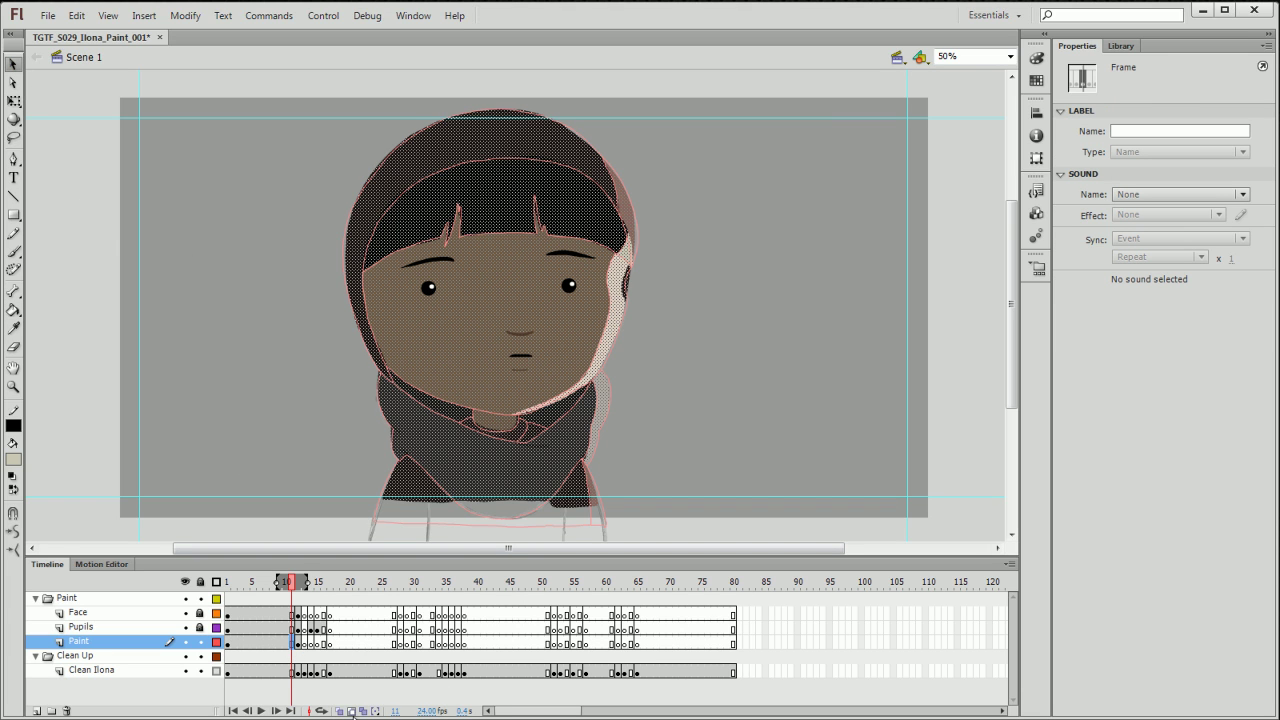
- Deselect the artwork on frame 11 and sample the scarf's dark fold-line colour as the fill colour
click(667, 445)
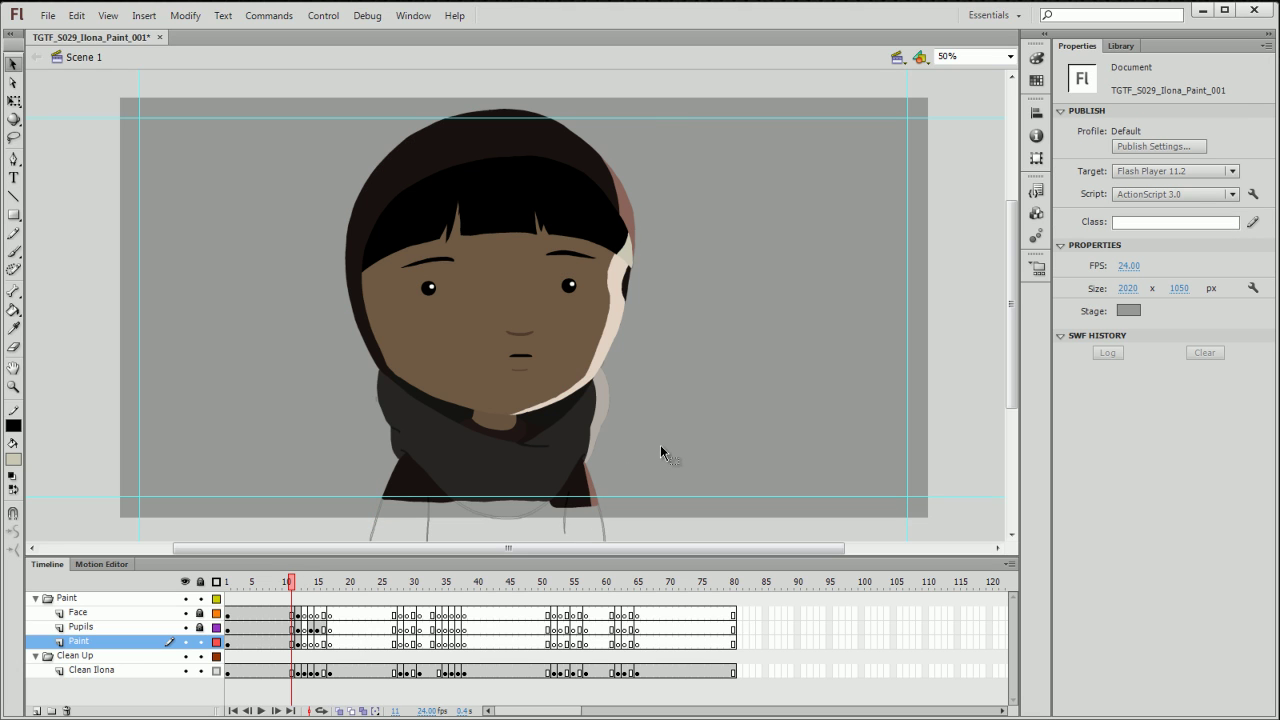
key(ctrl+equal)
drag(632, 466, 686, 290)
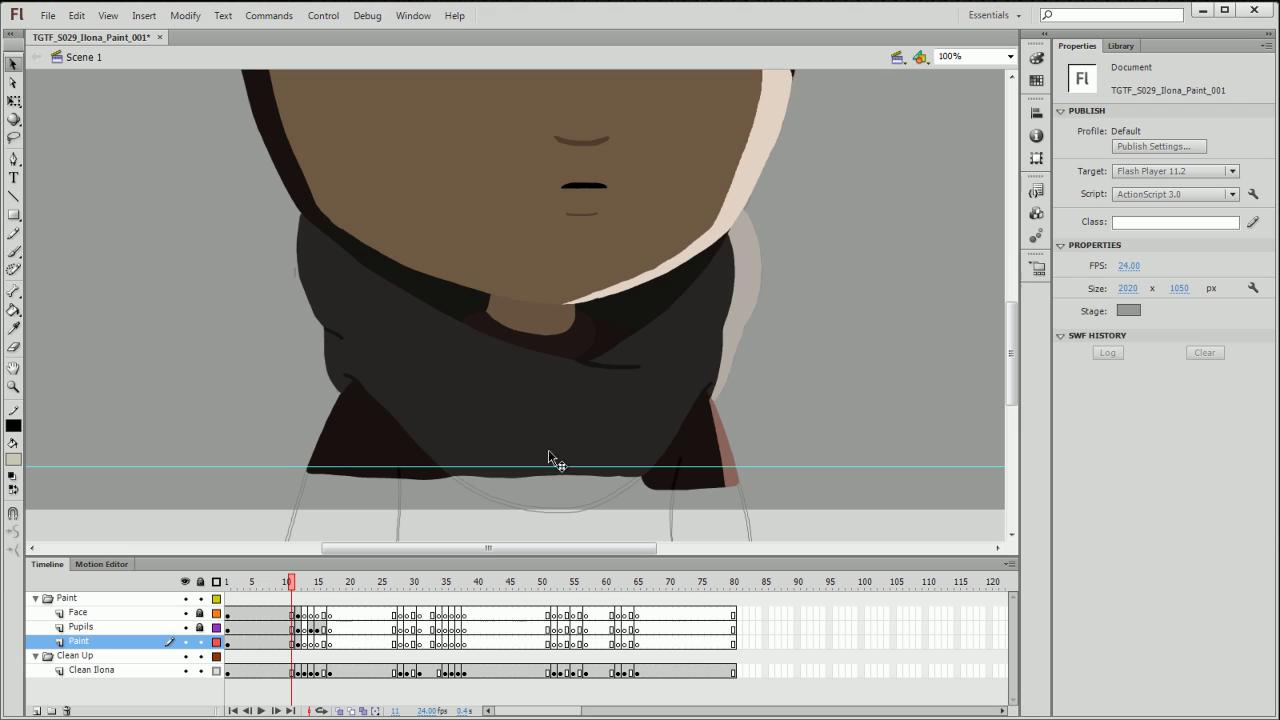
click(14, 459)
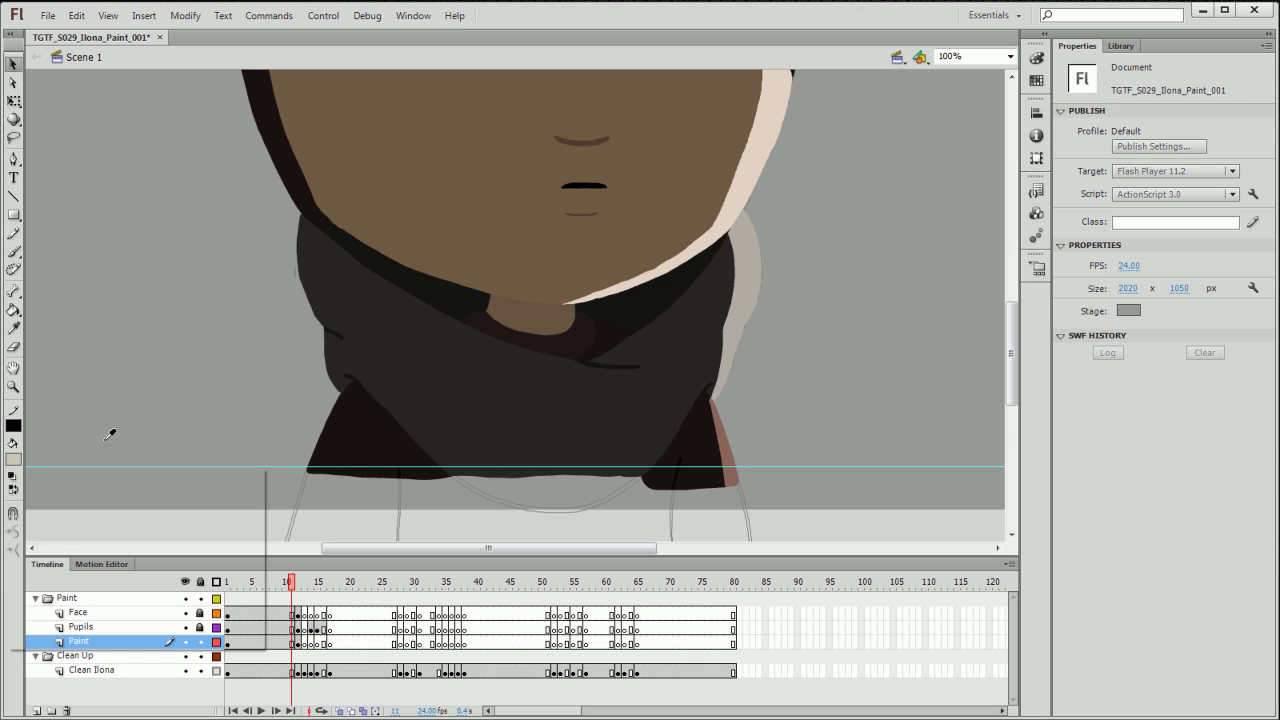
click(593, 363)
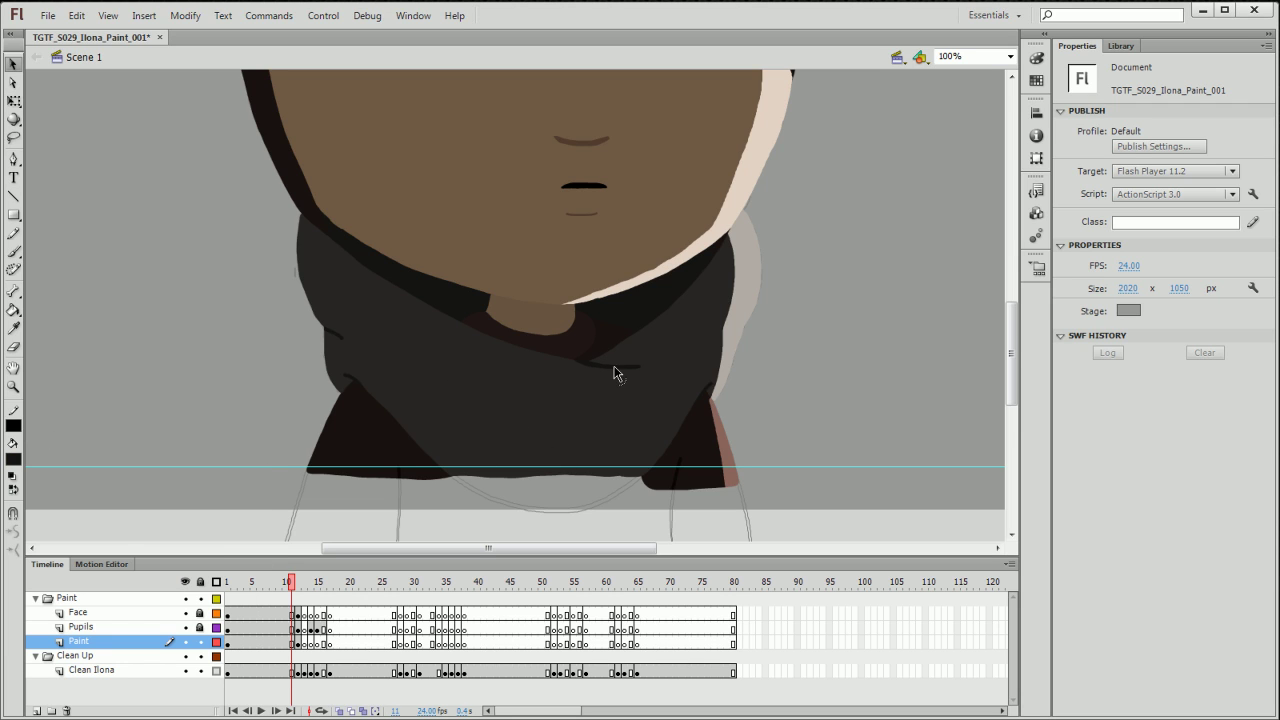
- Paint the scarf's fold lines on frame 12 with the Brush tool, showing the Paint layer as outlines while drawing
click(298, 583)
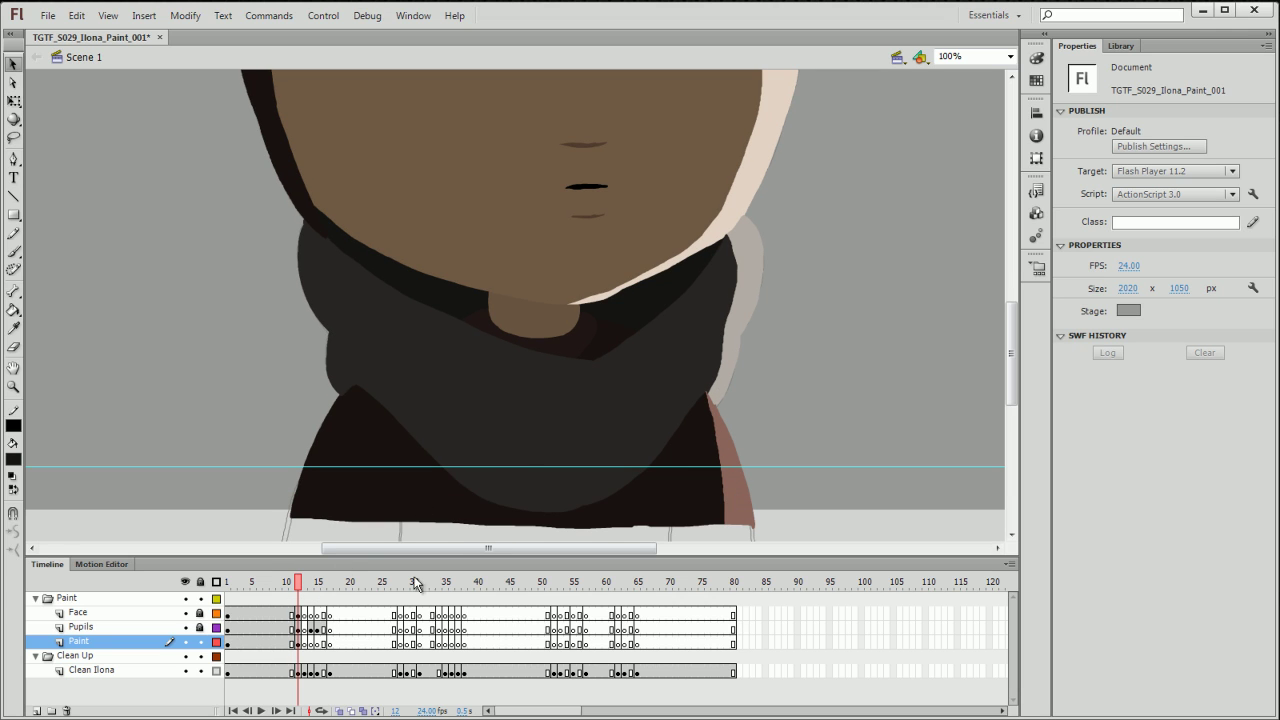
click(298, 642)
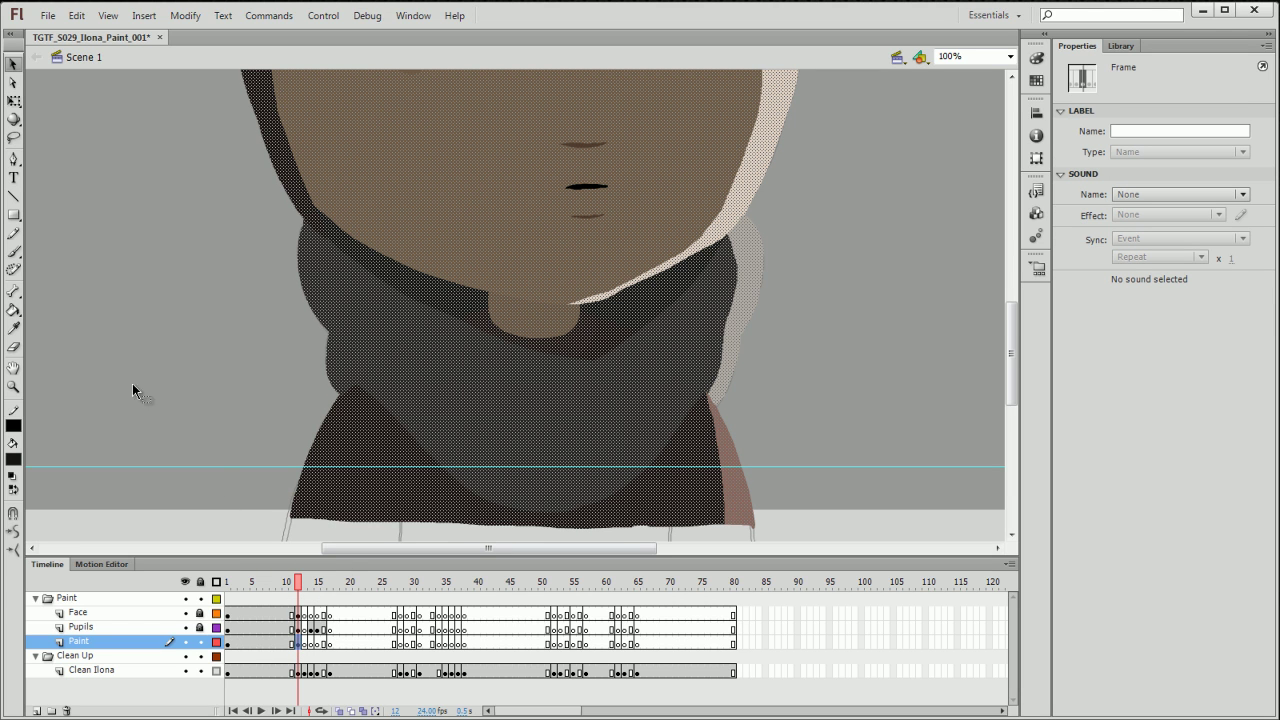
click(63, 140)
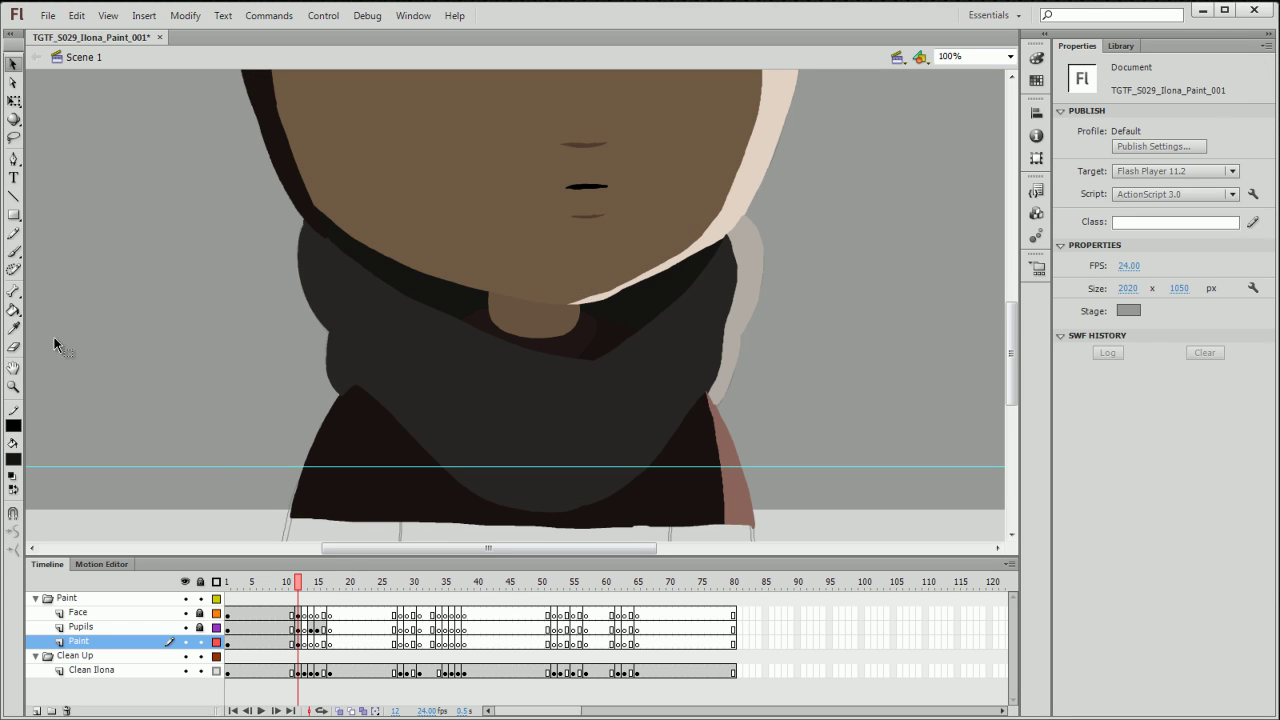
click(13, 250)
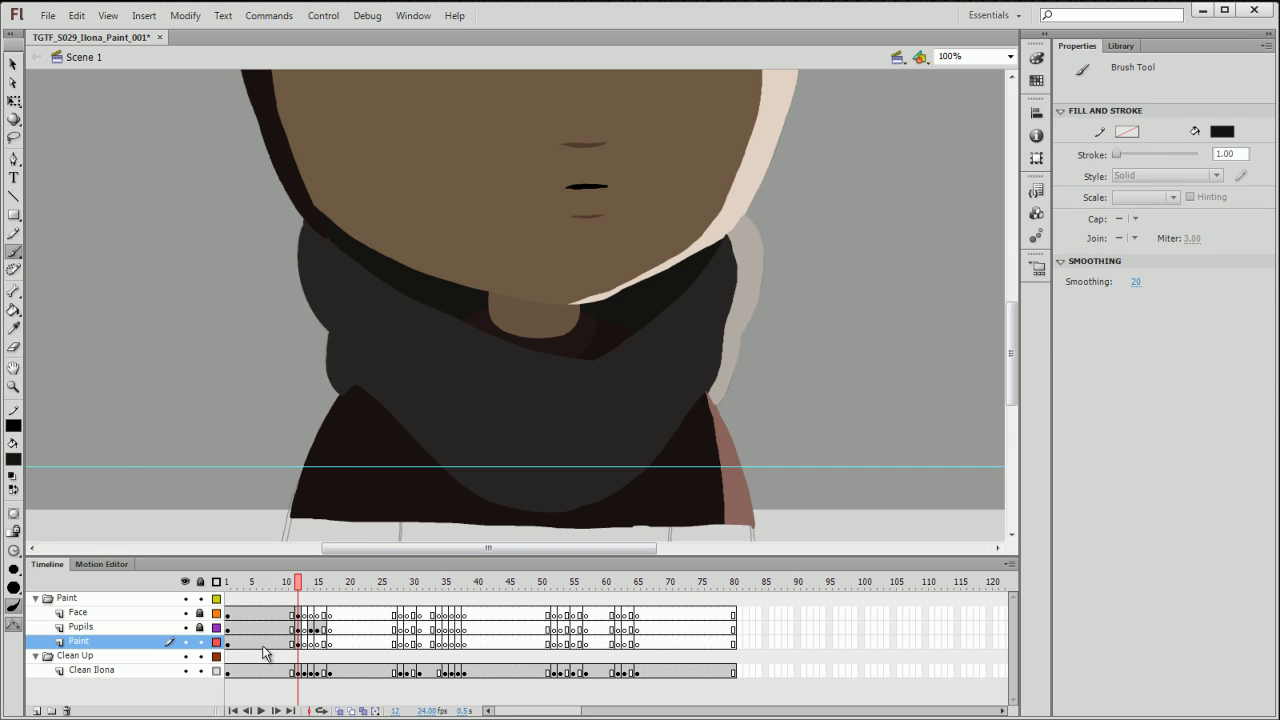
click(216, 642)
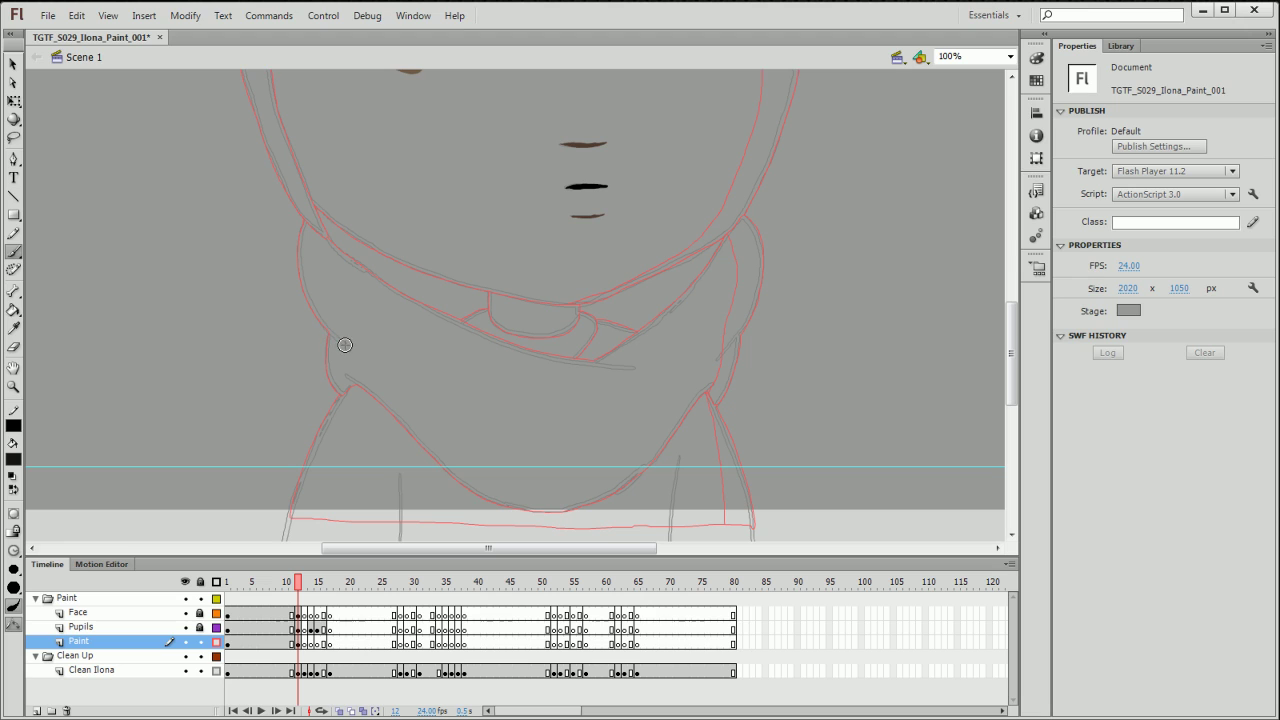
key(b)
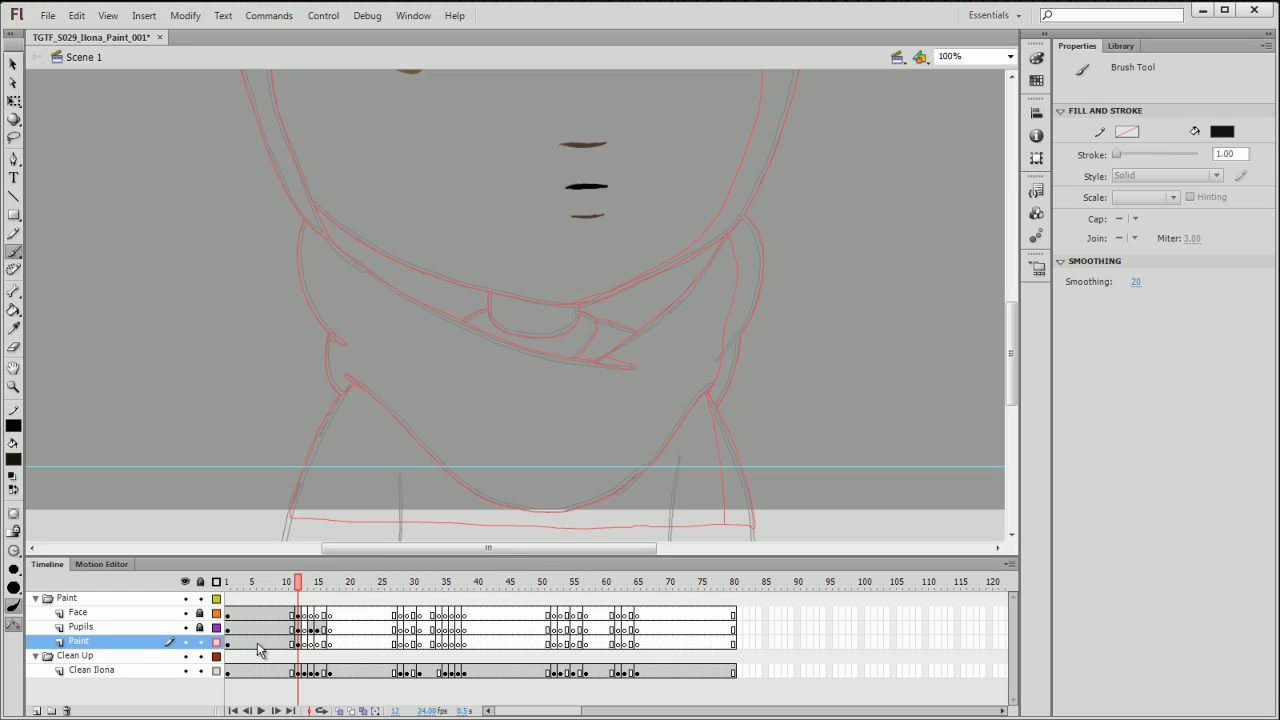
click(216, 641)
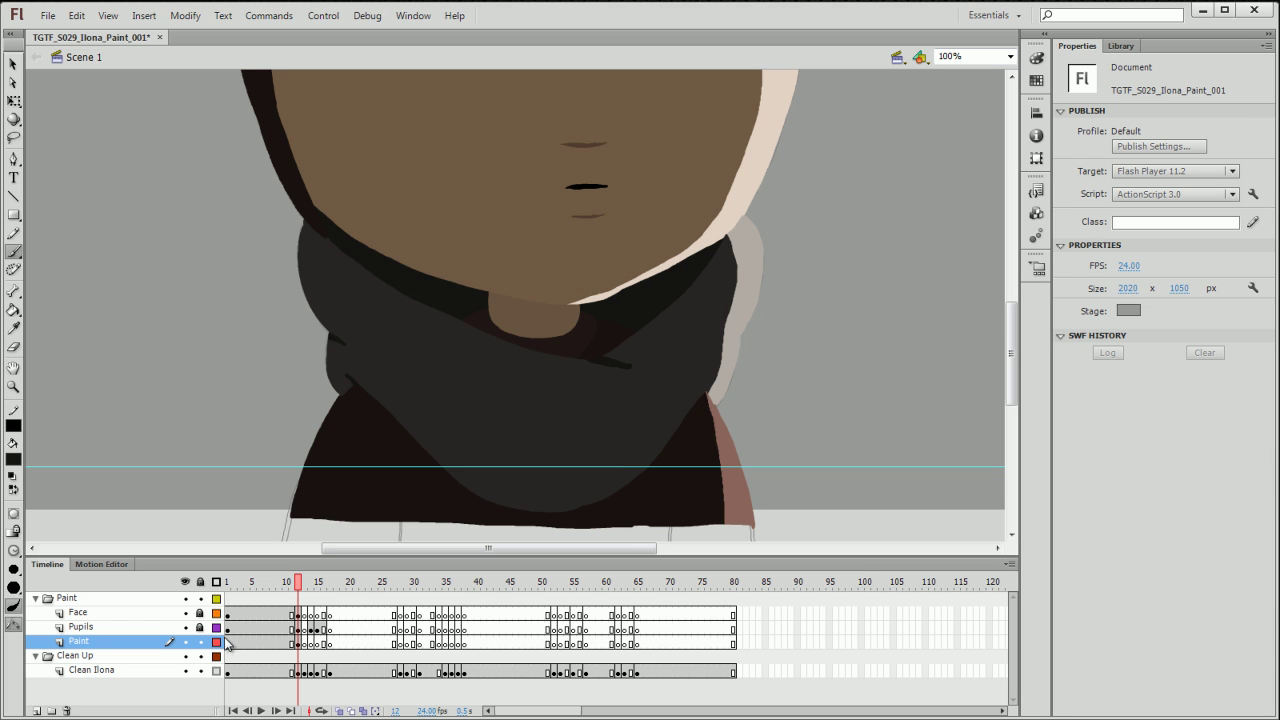
- Scrub from frame 12 to frame 17 and back to compare the painted character with the remaining line drawings
key(ctrl+minus)
scroll(649, 280, up, 2)
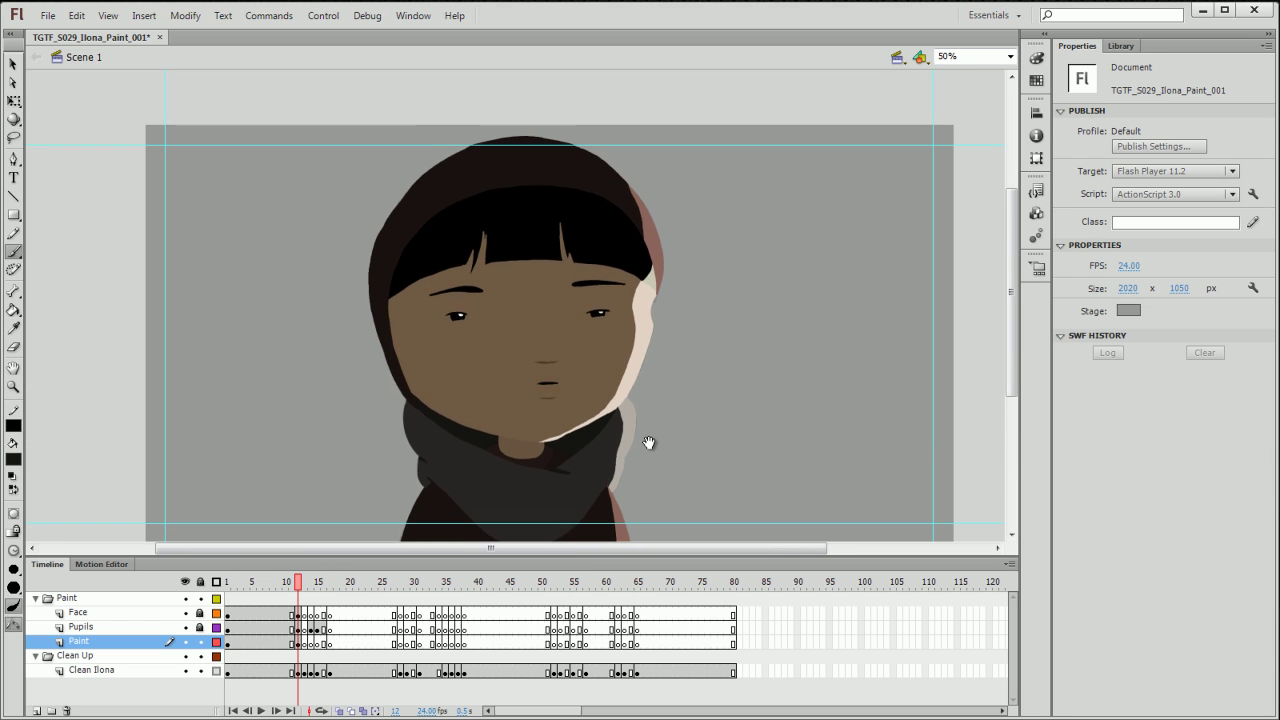
click(308, 588)
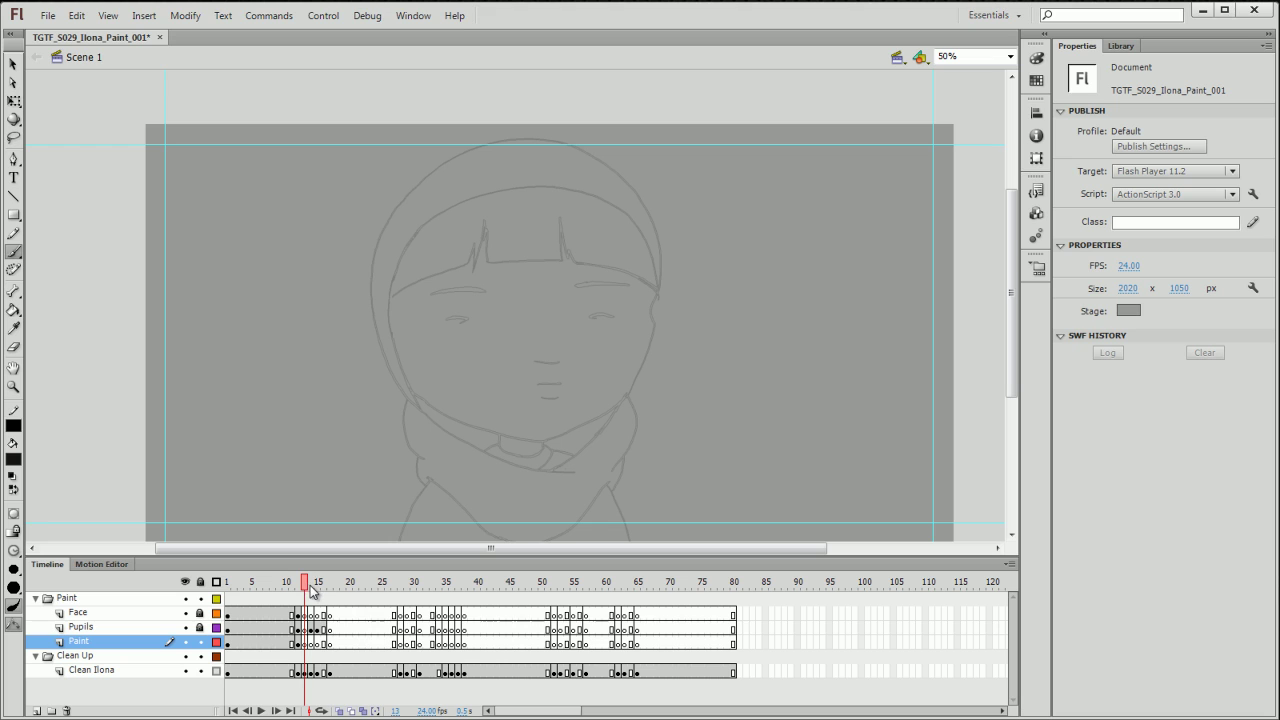
drag(309, 588, 332, 590)
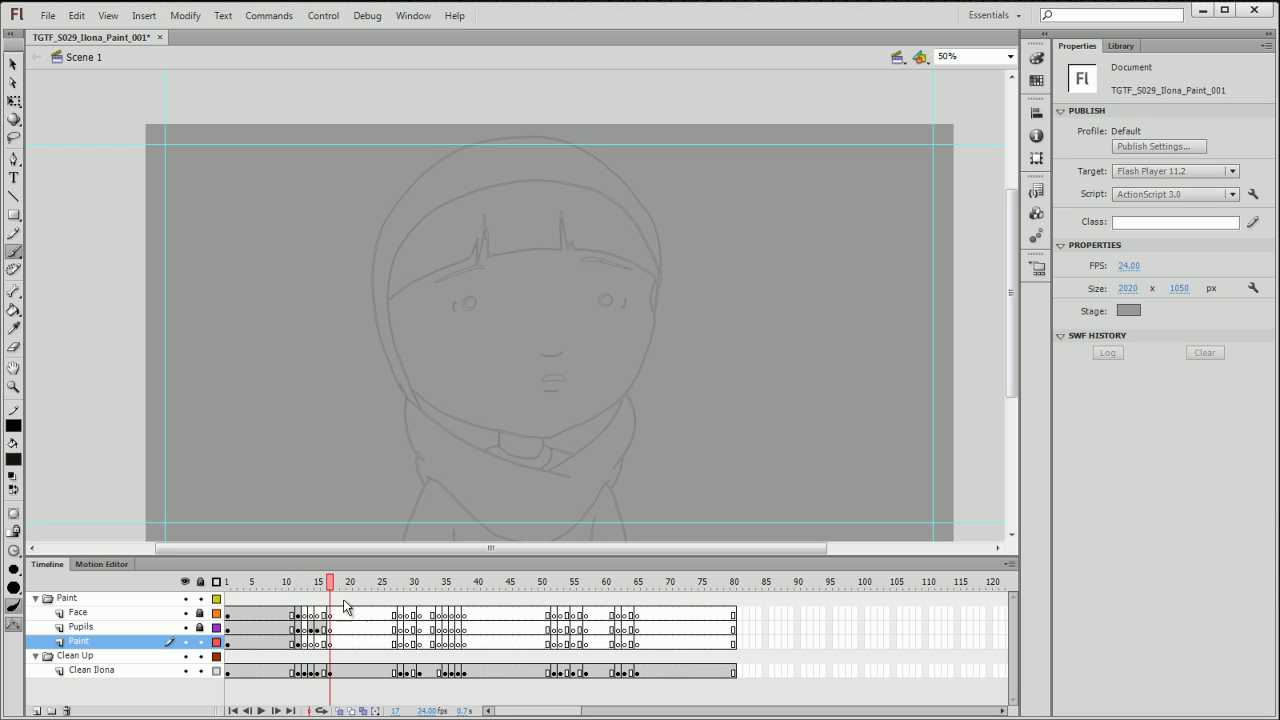
click(303, 588)
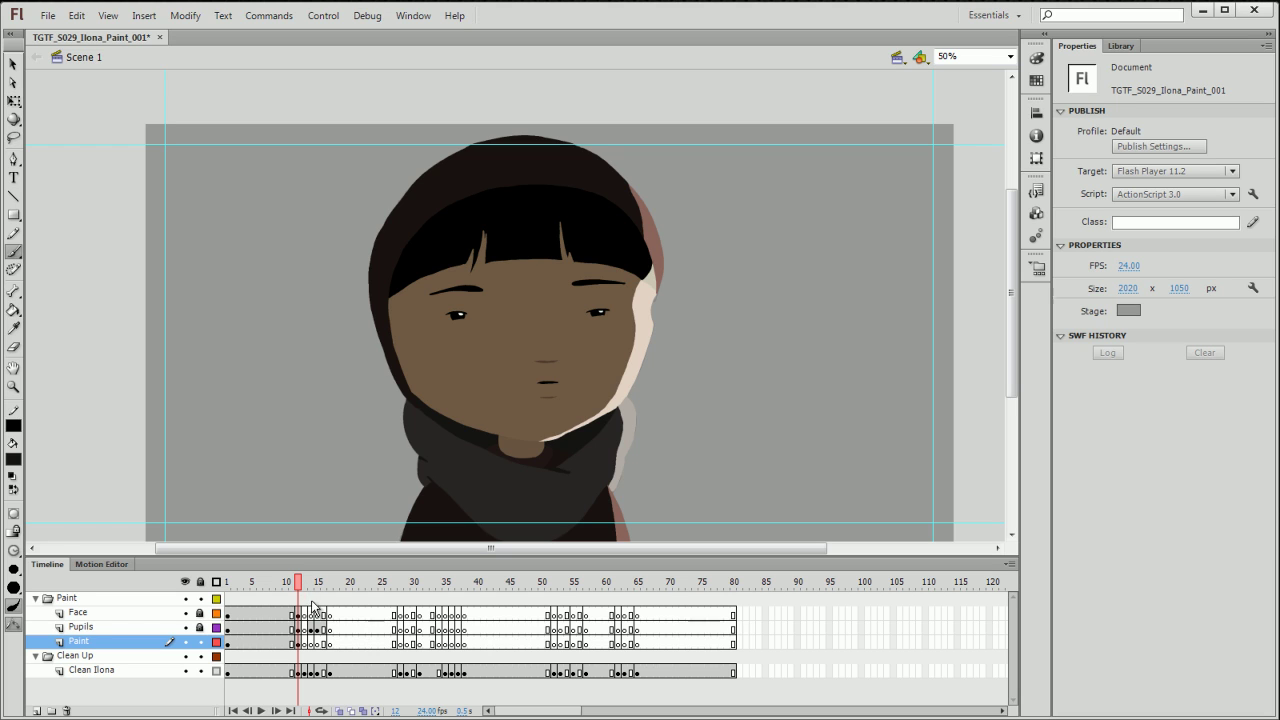
scroll(560, 500, down, 1)
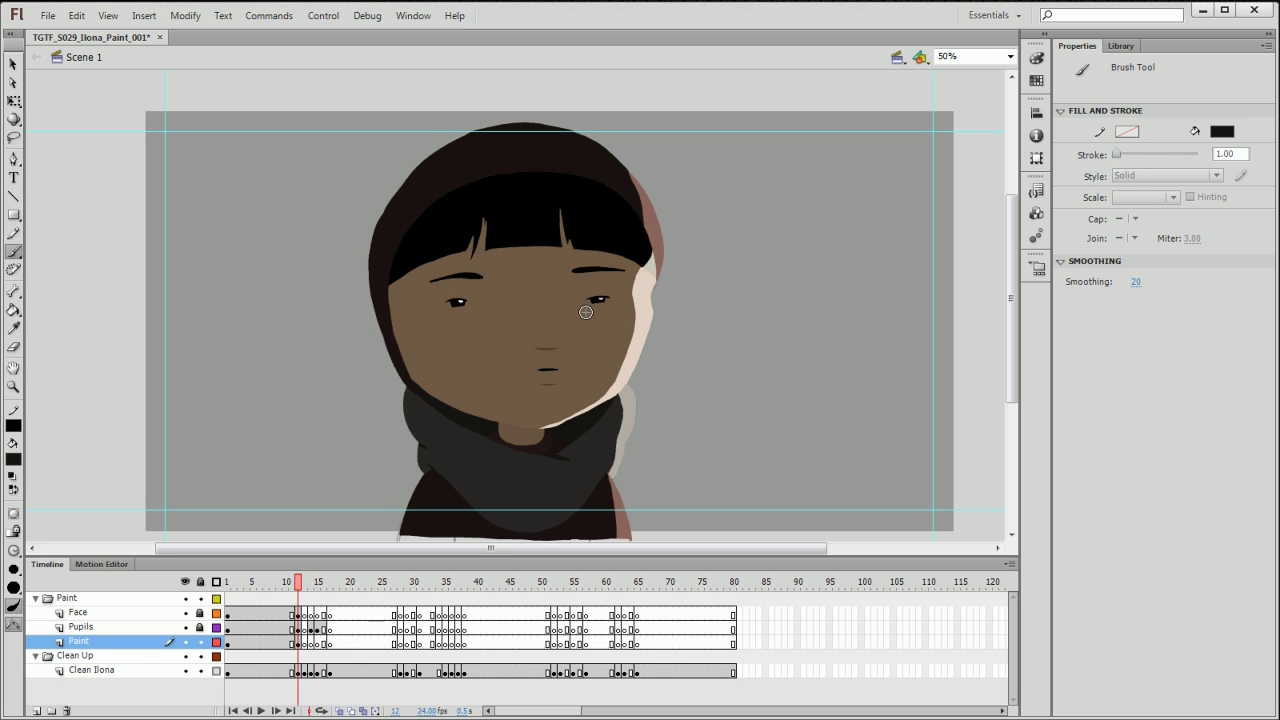
key(v)
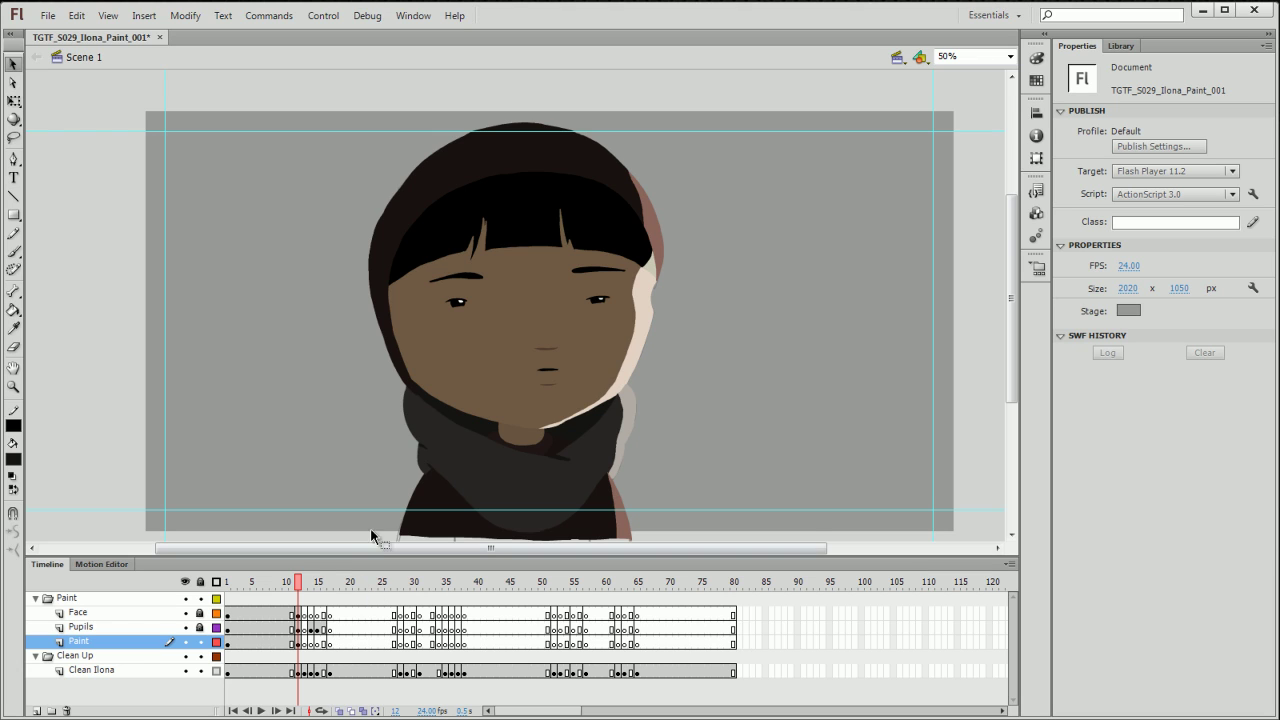
- Brush the hood's outer edge on frame 13 with the dark brown sampled from the hood on frame 12
click(14, 251)
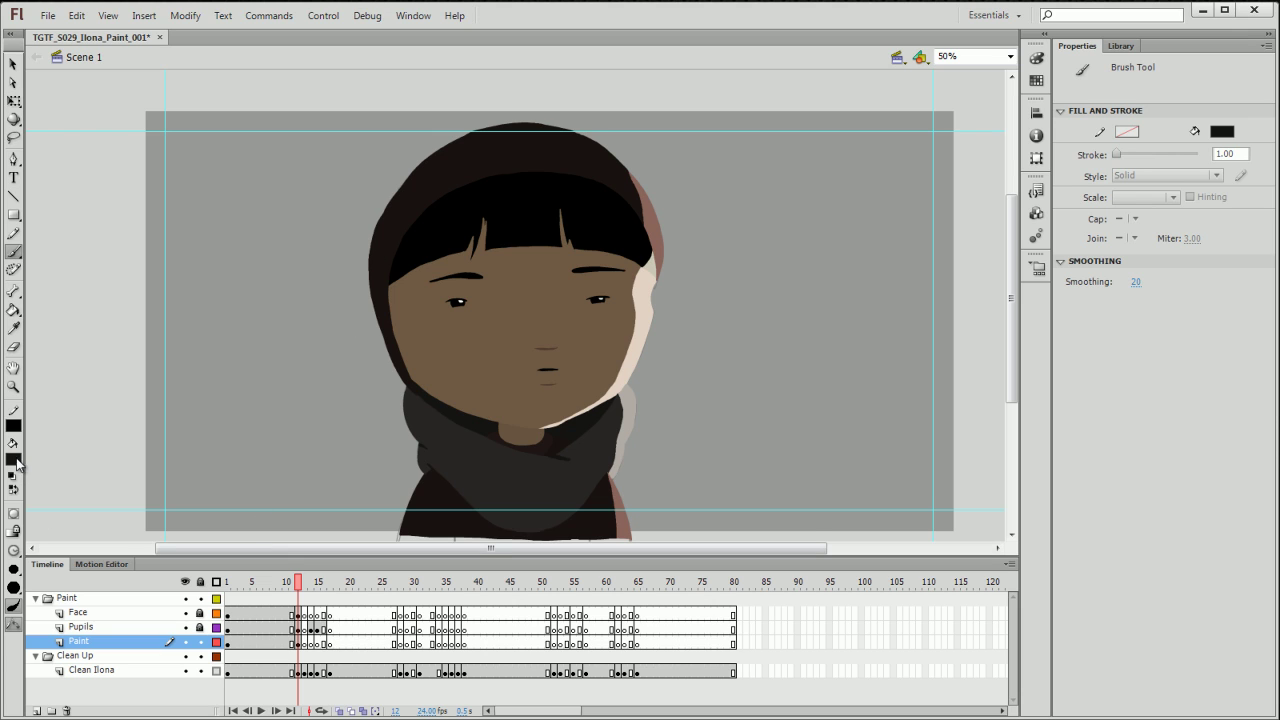
click(14, 459)
click(388, 254)
click(305, 582)
mouse_move(424, 403)
mouse_down()
mouse_move(394, 341)
mouse_move(391, 267)
mouse_move(412, 204)
mouse_move(461, 161)
mouse_move(558, 143)
mouse_move(668, 240)
mouse_up()
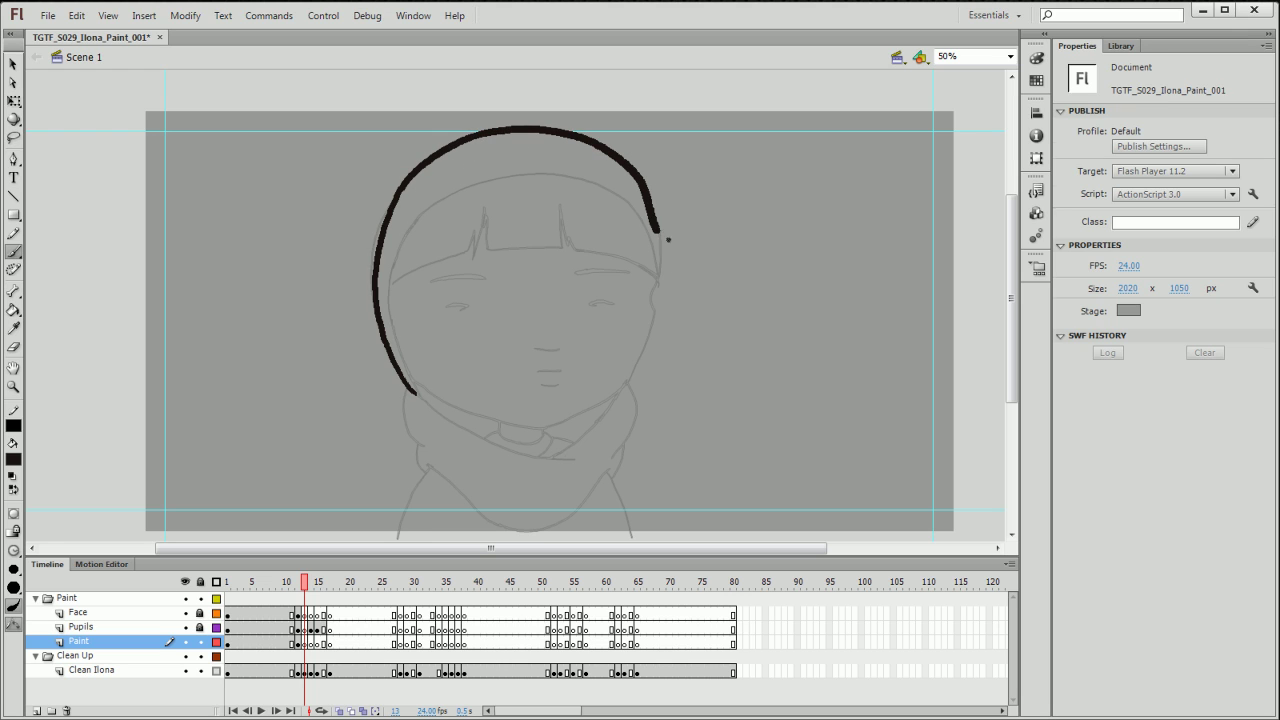
- Brush the hood's outer edge on frames 14 and 15 with the same dark brown
key(.)
mouse_move(411, 392)
mouse_down()
mouse_move(391, 336)
mouse_move(400, 236)
mouse_move(456, 158)
mouse_move(530, 138)
mouse_move(606, 159)
mouse_move(656, 240)
mouse_up()
click(318, 584)
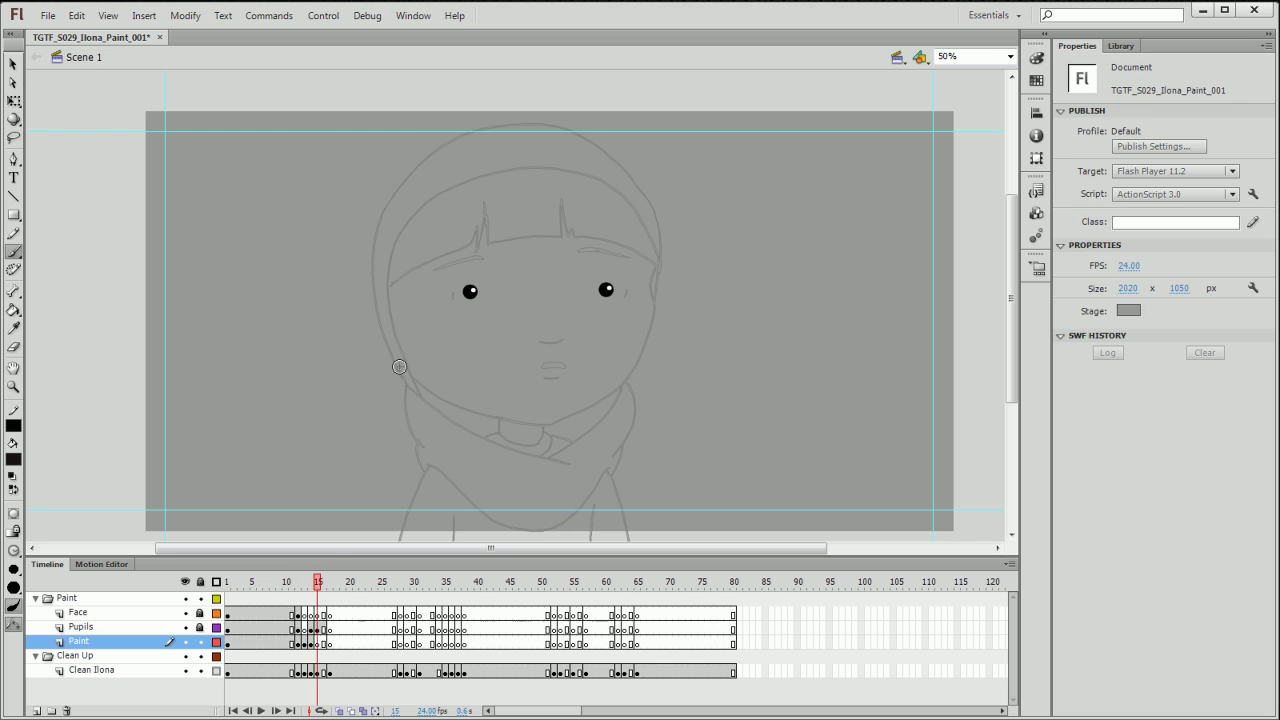
mouse_move(414, 394)
mouse_down()
mouse_move(383, 286)
mouse_move(425, 183)
mouse_move(541, 135)
mouse_move(619, 165)
mouse_move(660, 265)
mouse_up()
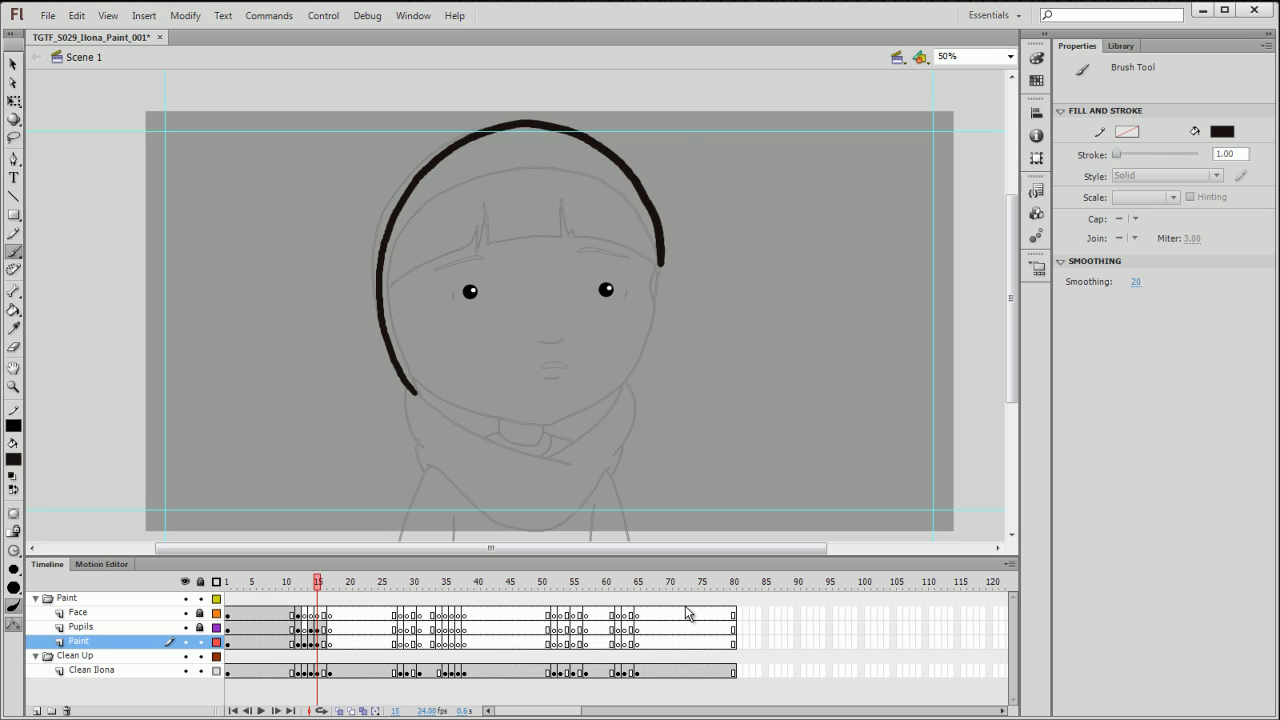
key(ctrl+equal)
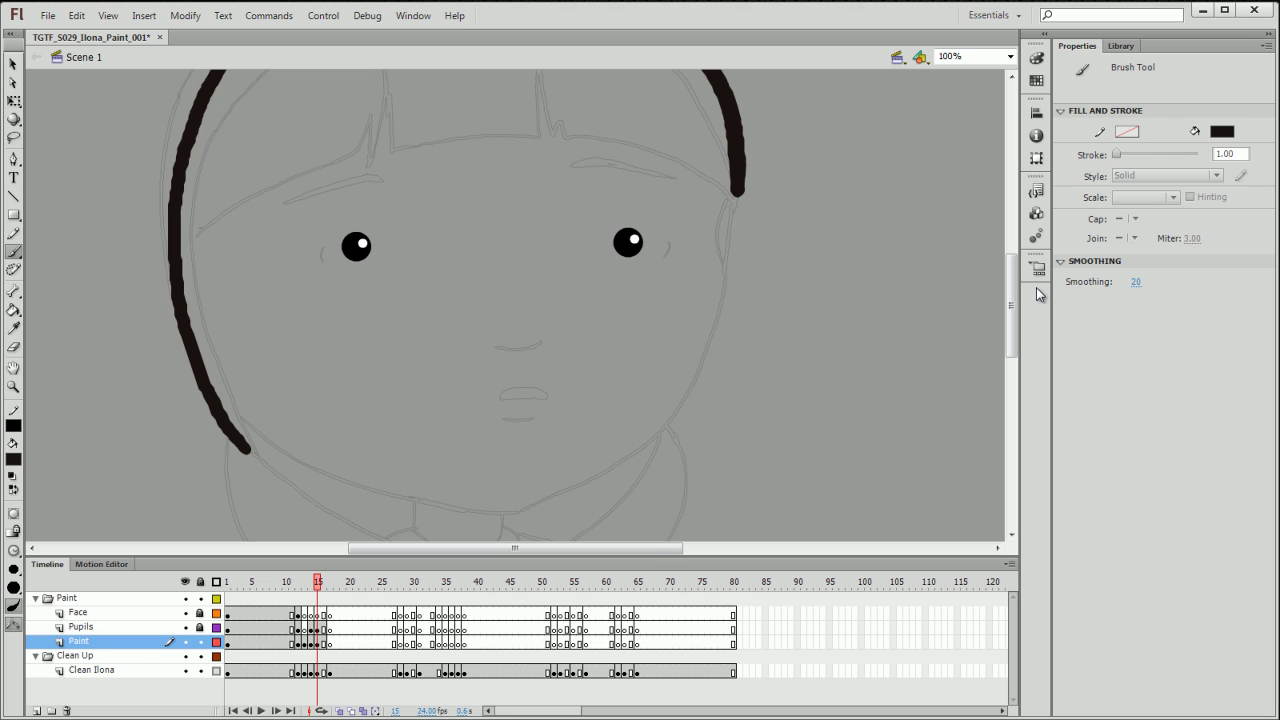
mouse_move(666, 551)
mouse_down()
mouse_move(678, 552)
mouse_move(664, 551)
mouse_up()
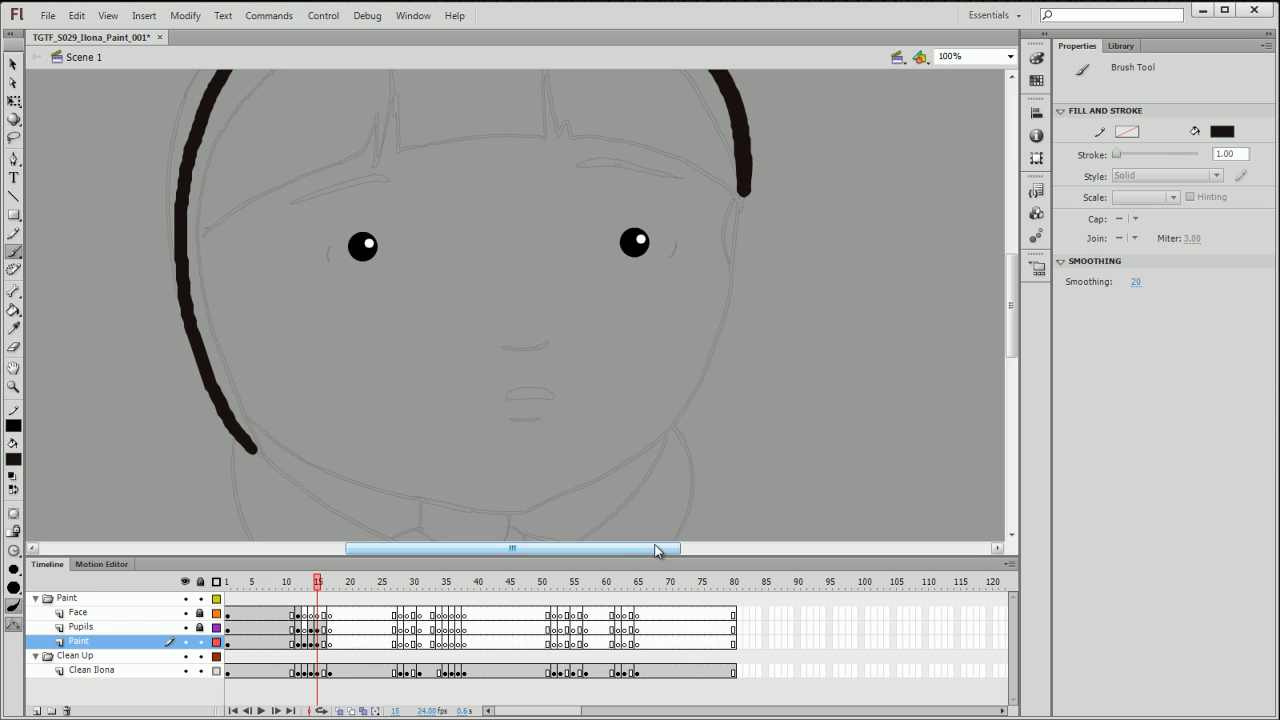
click(1010, 56)
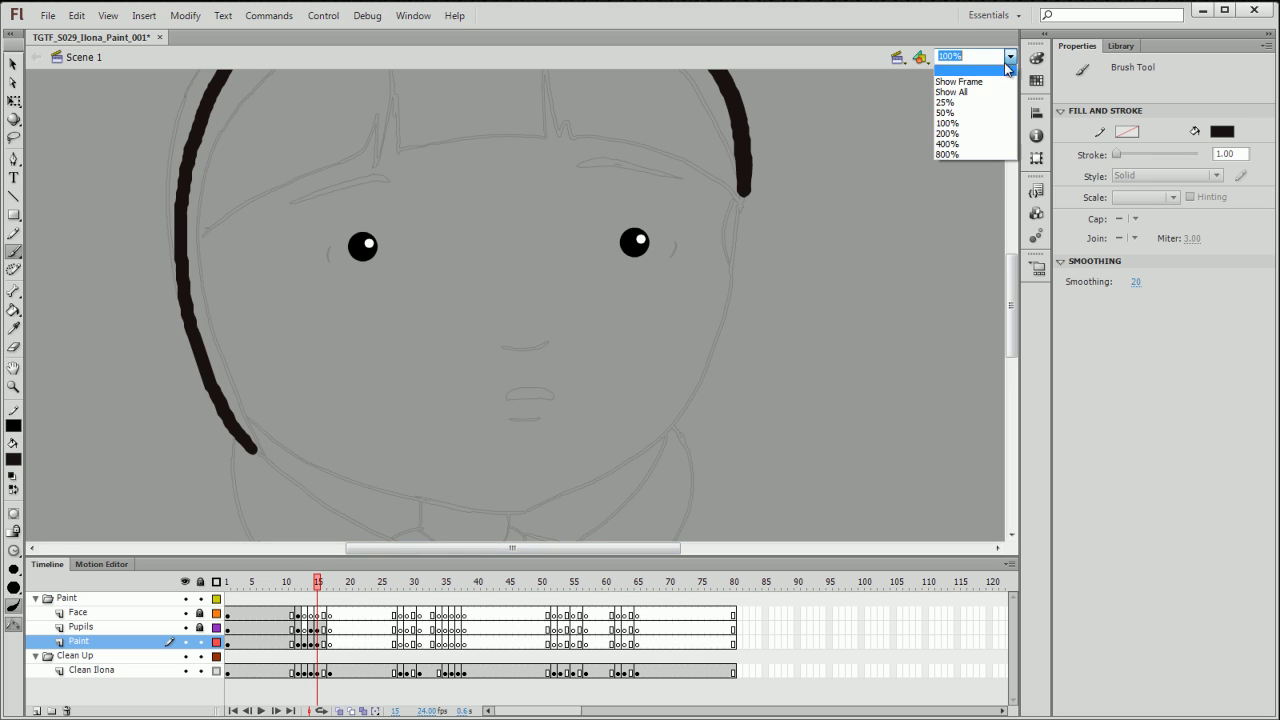
click(962, 144)
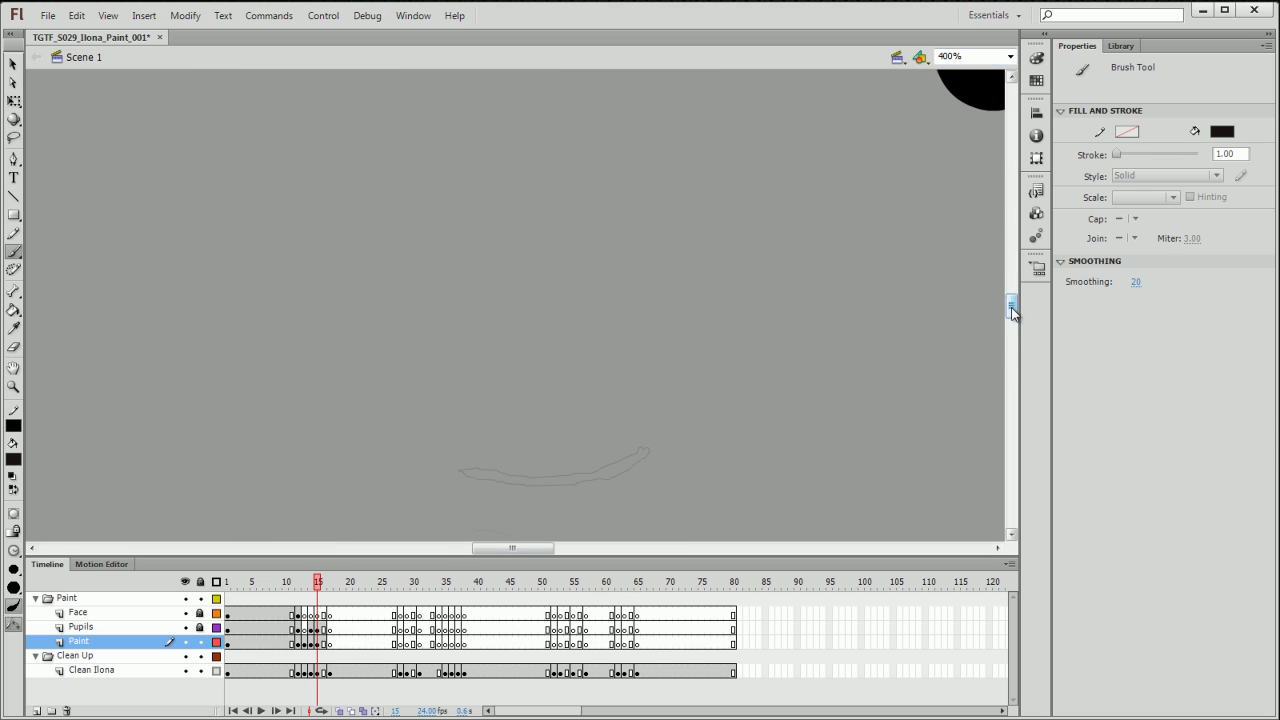
drag(1013, 303, 1013, 266)
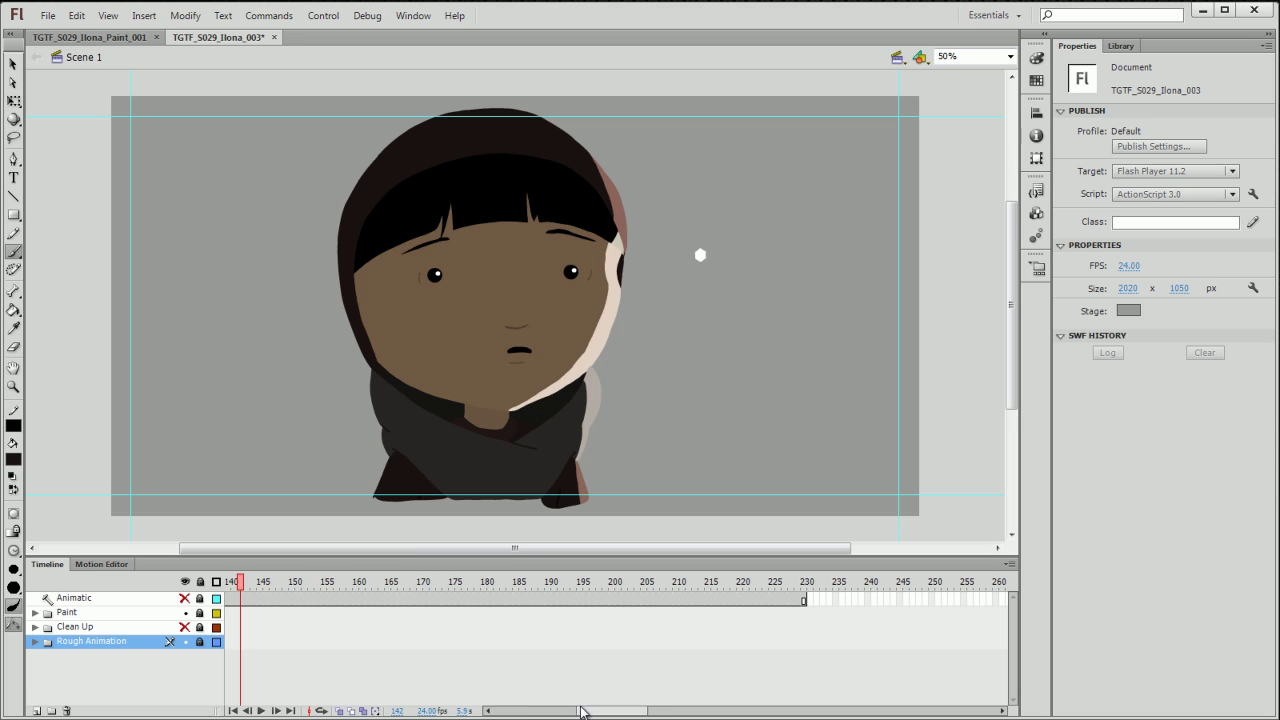
- Scrub back to frame 136 in TGTF_S029_Ilona_003 to review the painted animation
drag(586, 711, 575, 710)
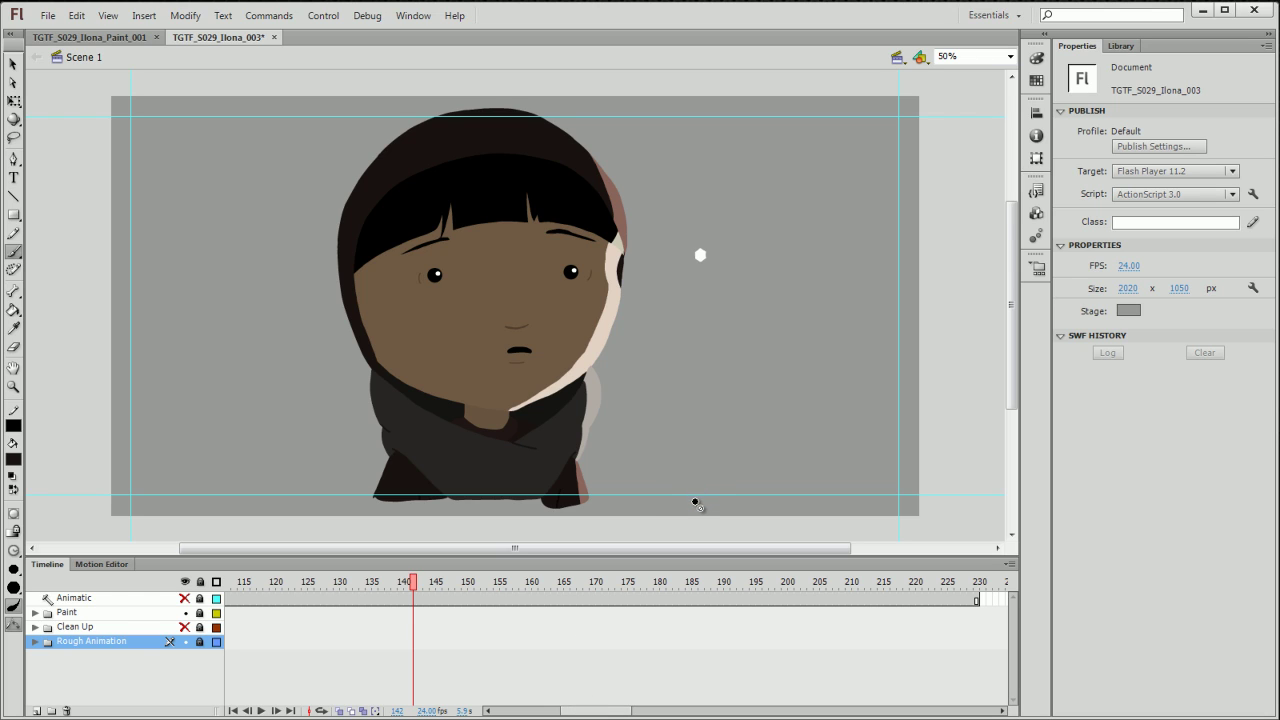
drag(406, 592, 374, 594)
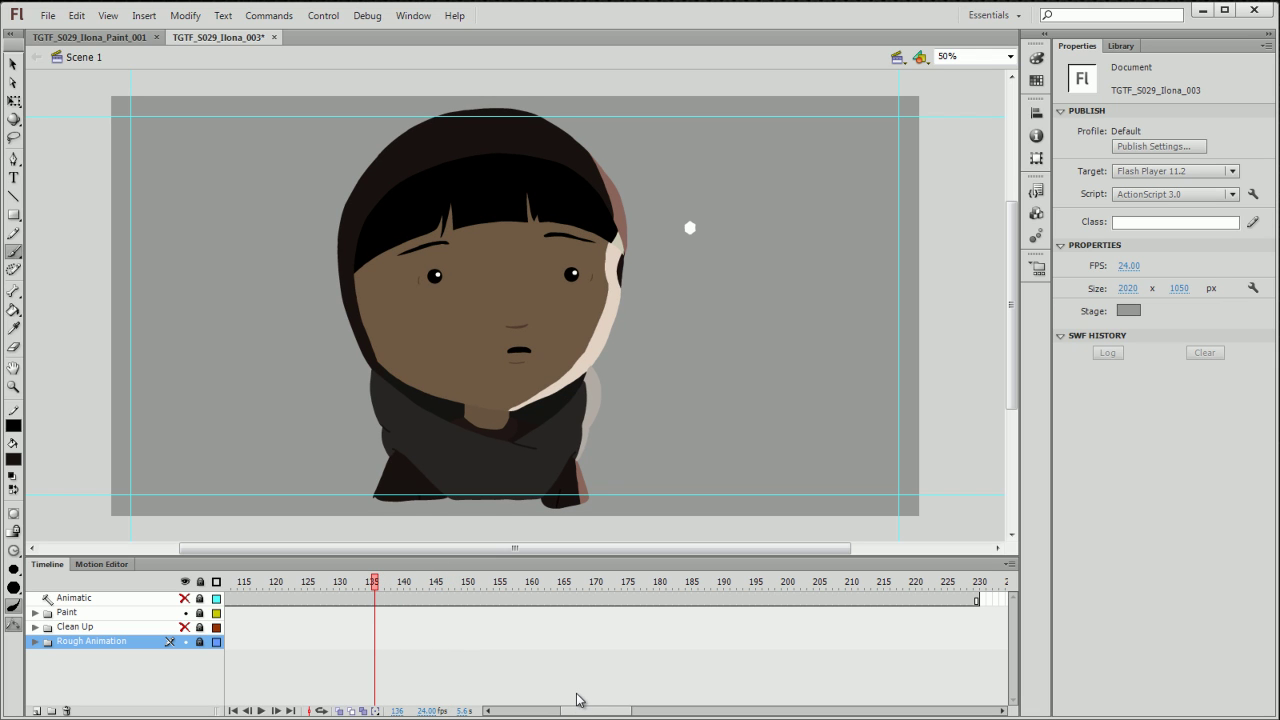